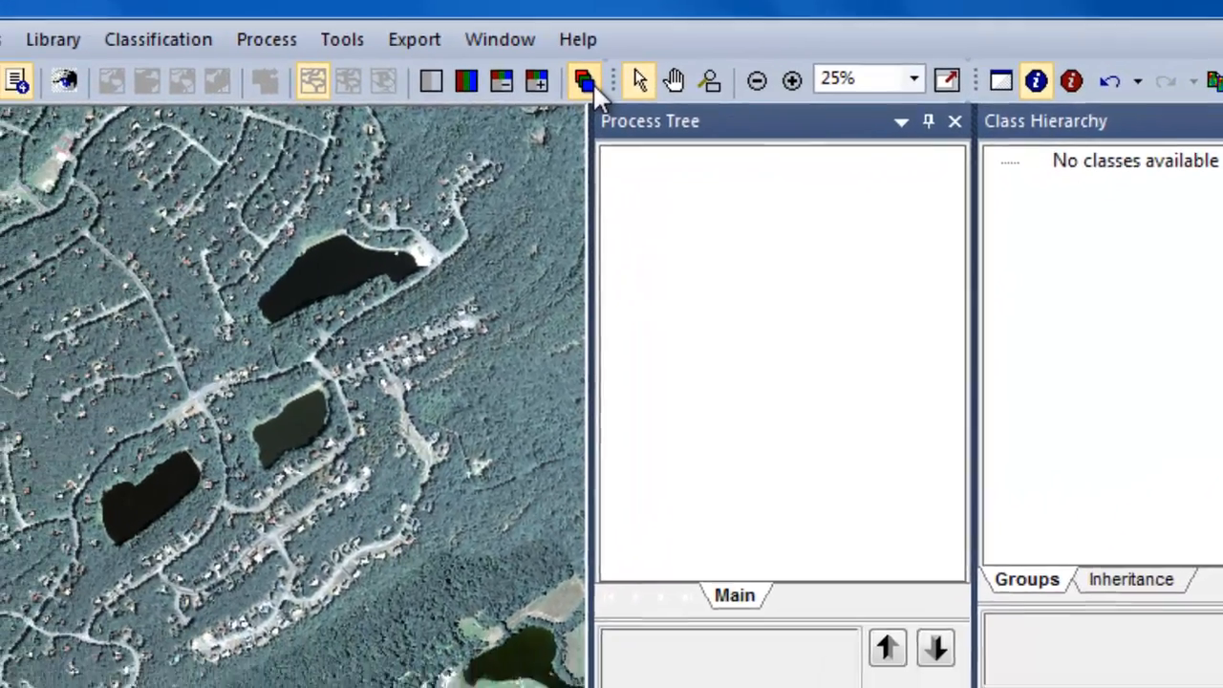
Step: Set the image layer mixing to a false-colour composite with NIR in red, Red in green and Green in blue only
left_click(561, 116)
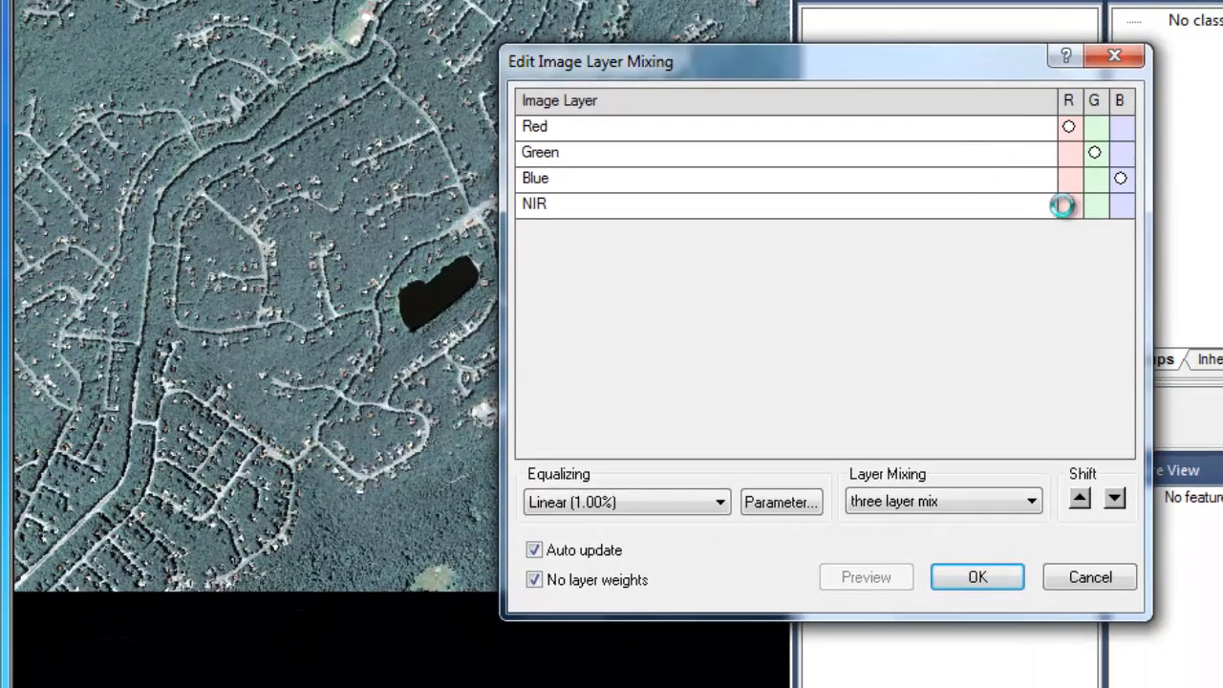
left_click(1063, 205)
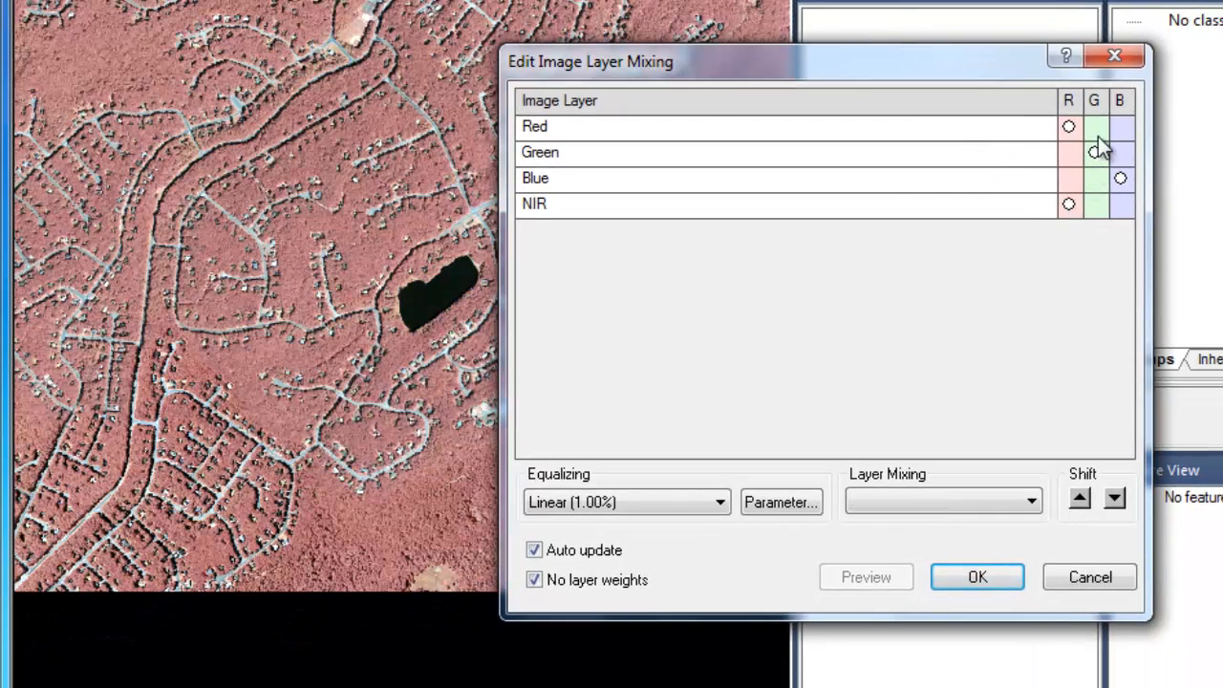
left_click(1096, 126)
left_click(1120, 153)
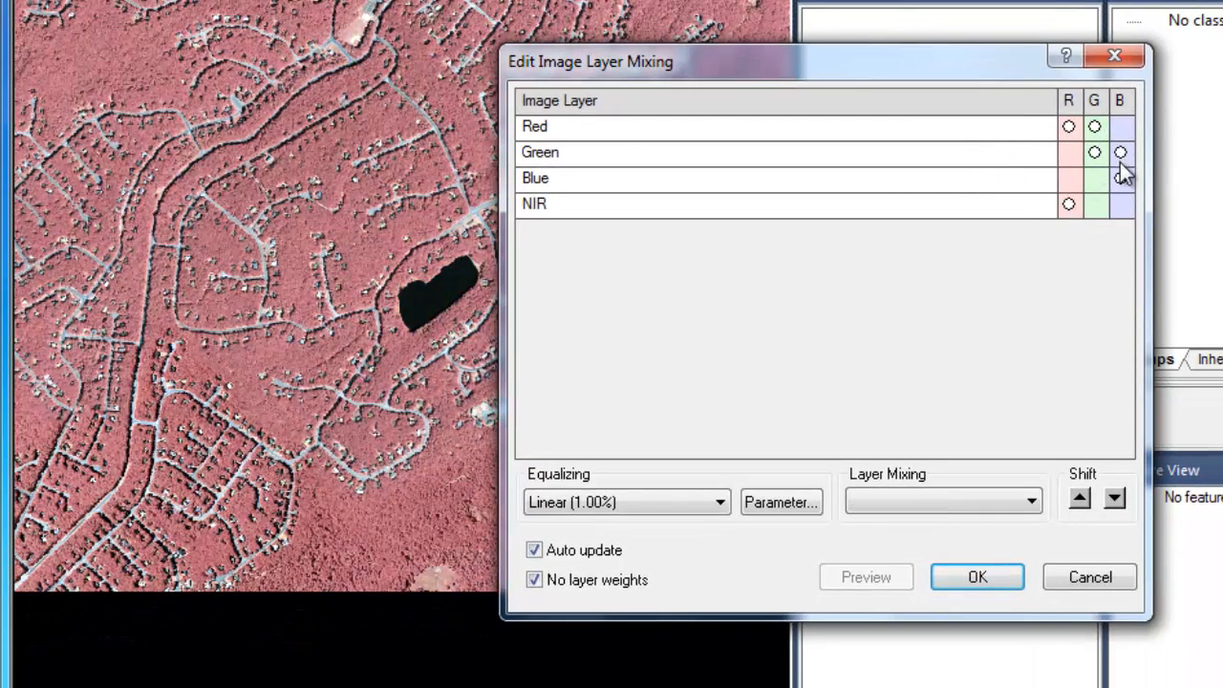
left_click(1094, 153)
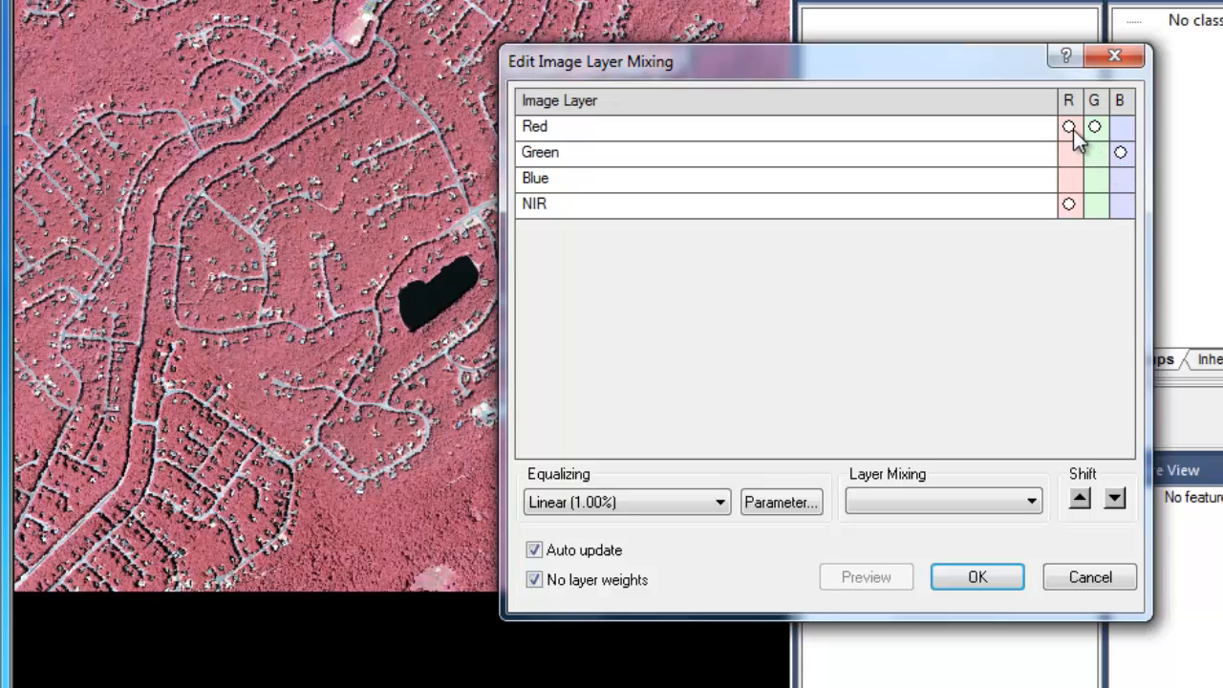
left_click(1068, 127)
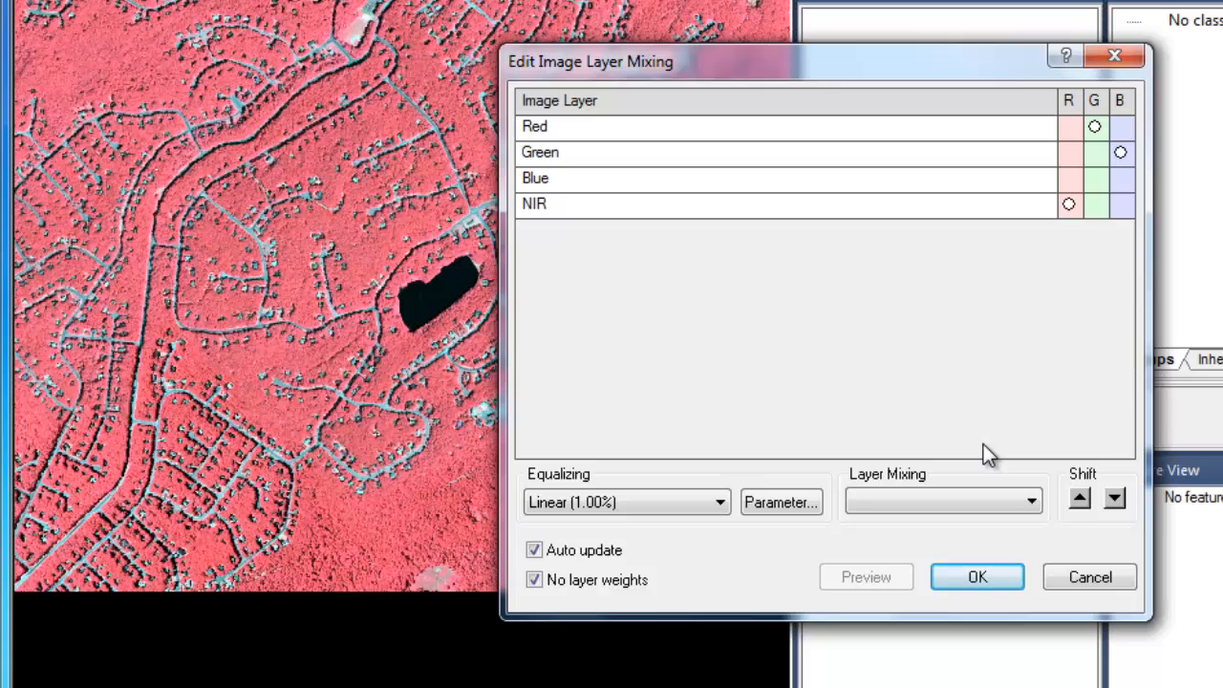
Step: Set the layer mixing's equalizing to none and apply the display settings
left_click(721, 501)
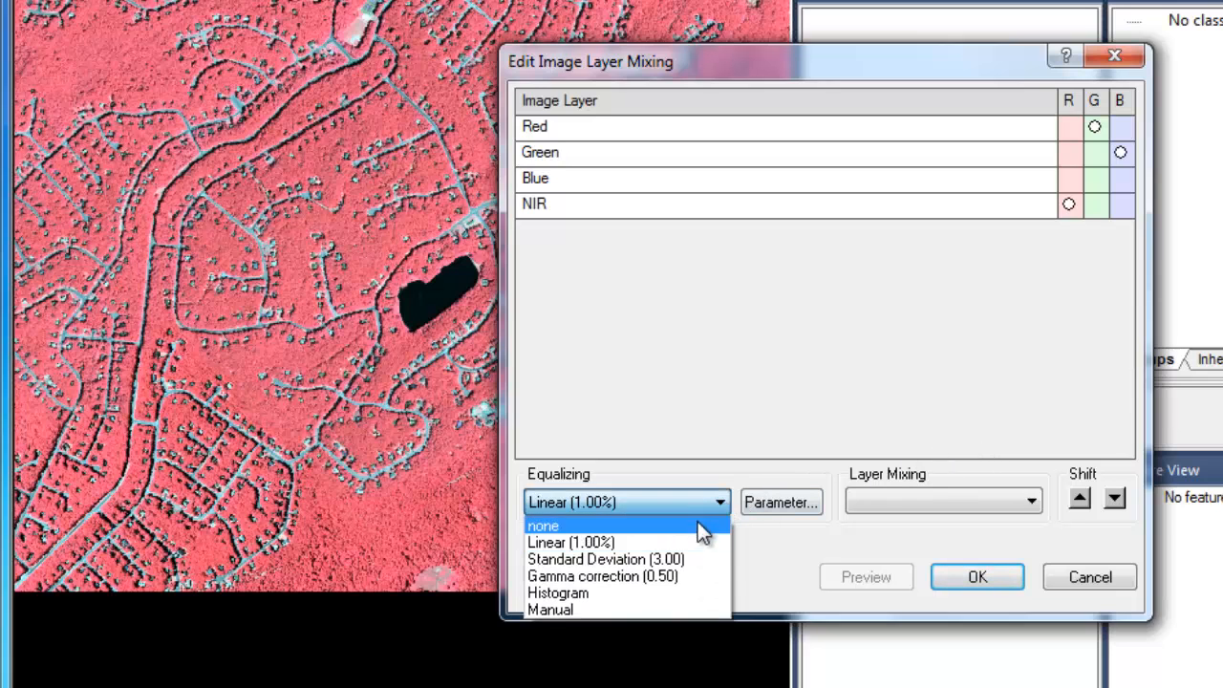
left_click(704, 524)
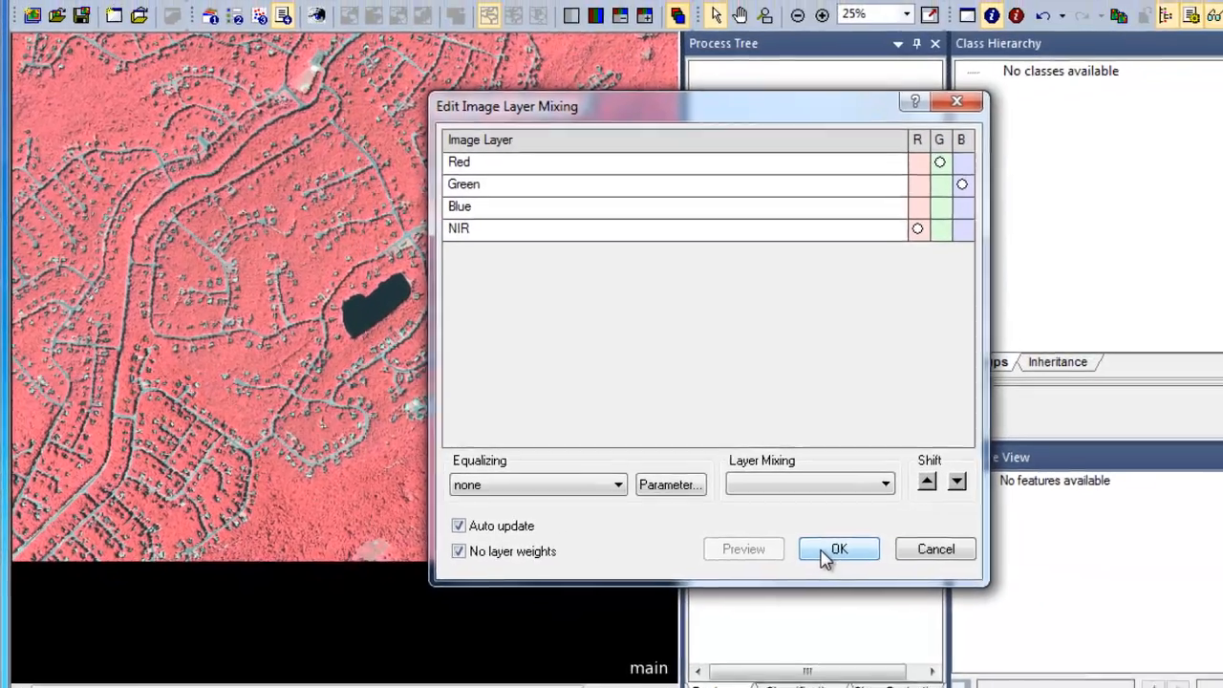
left_click(825, 552)
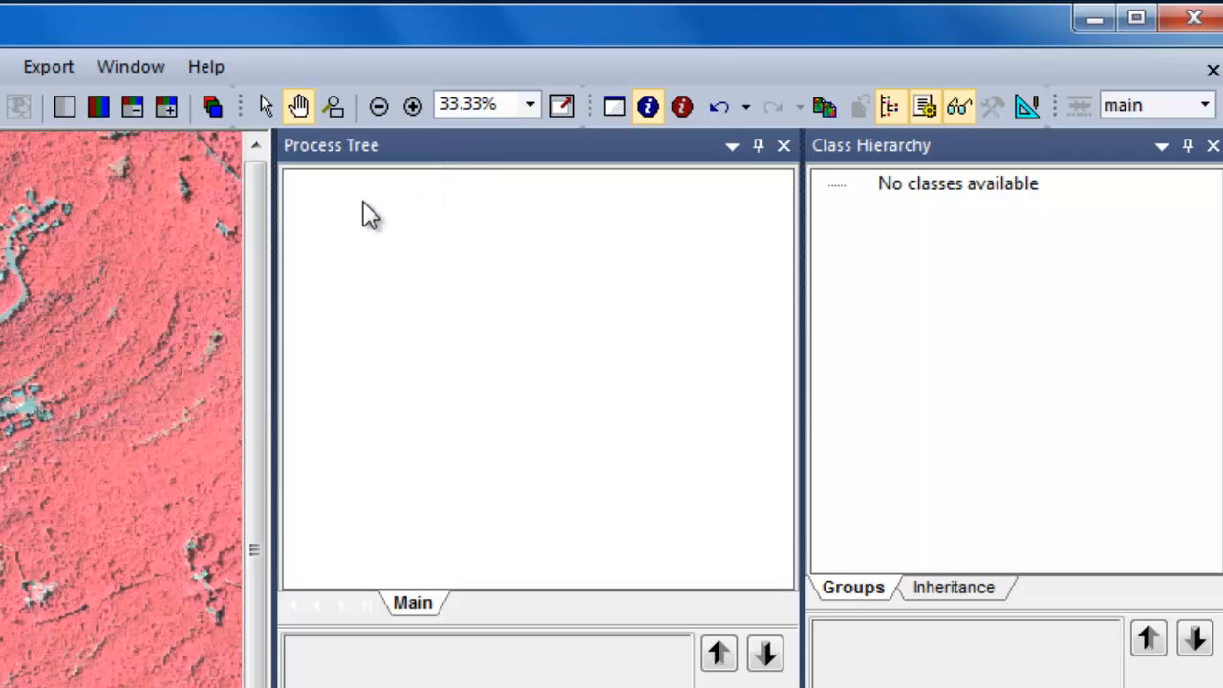
Step: Append a new parent process named "Extract Water" to the empty process tree
right_click(309, 211)
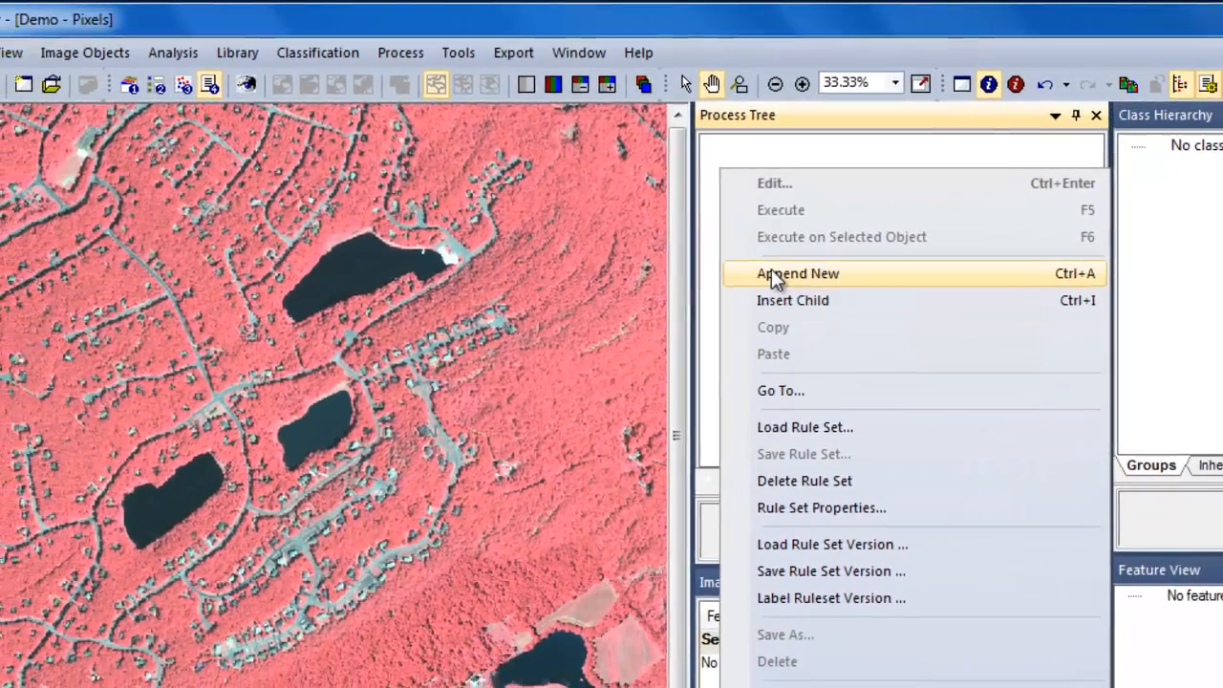
left_click(771, 273)
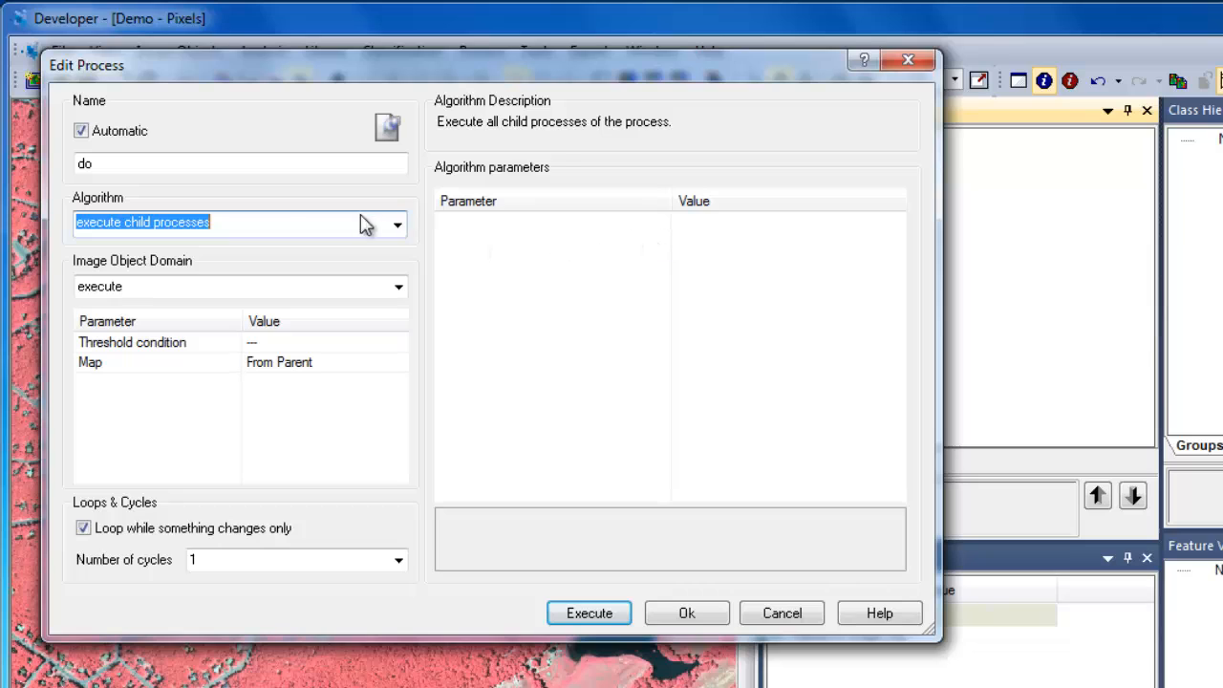
left_click_drag(129, 164, 63, 168)
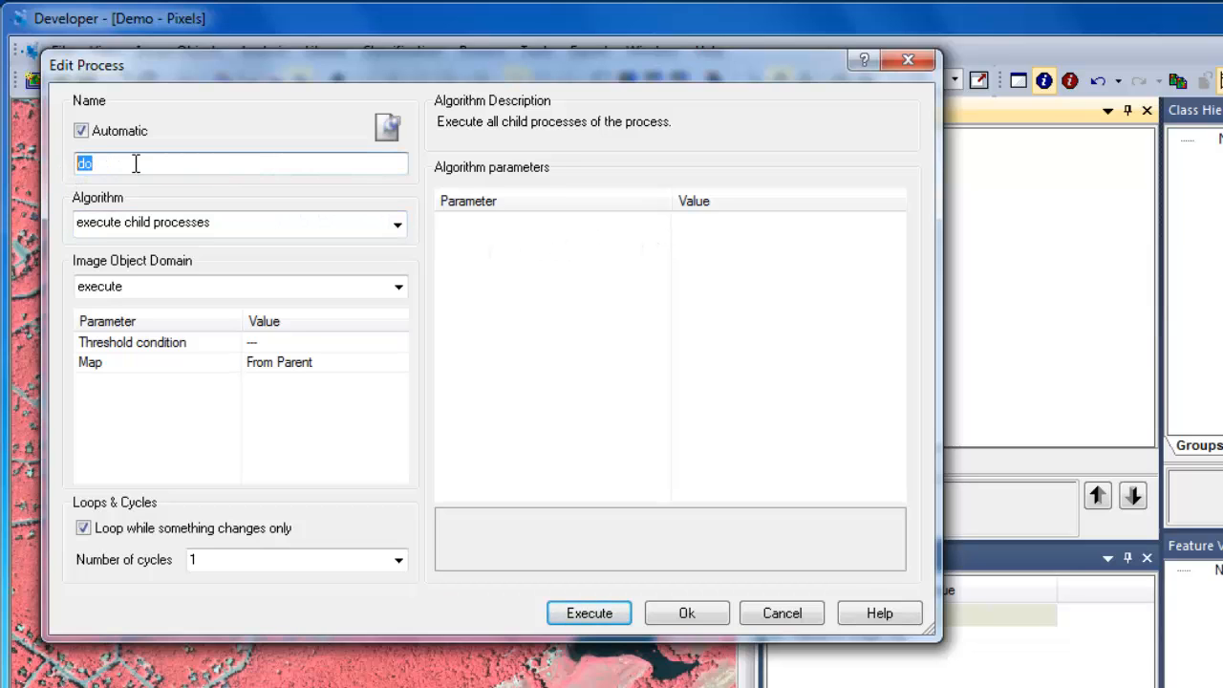
type("Extract ")
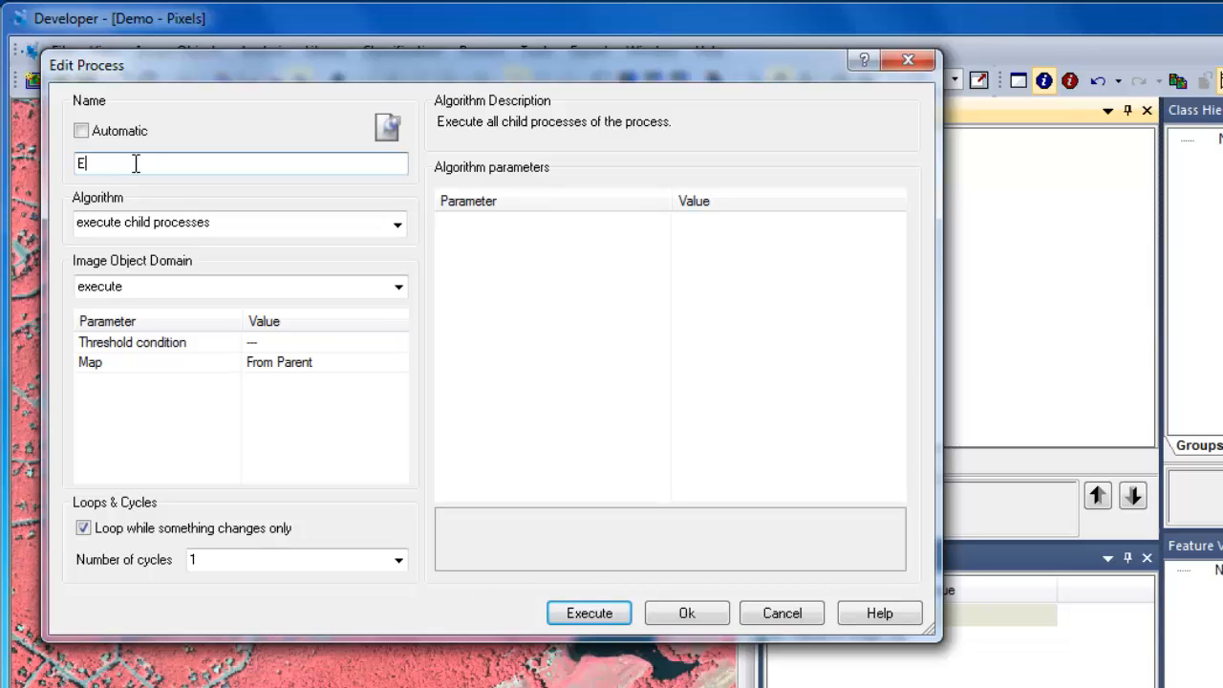
type("Water")
left_click(687, 612)
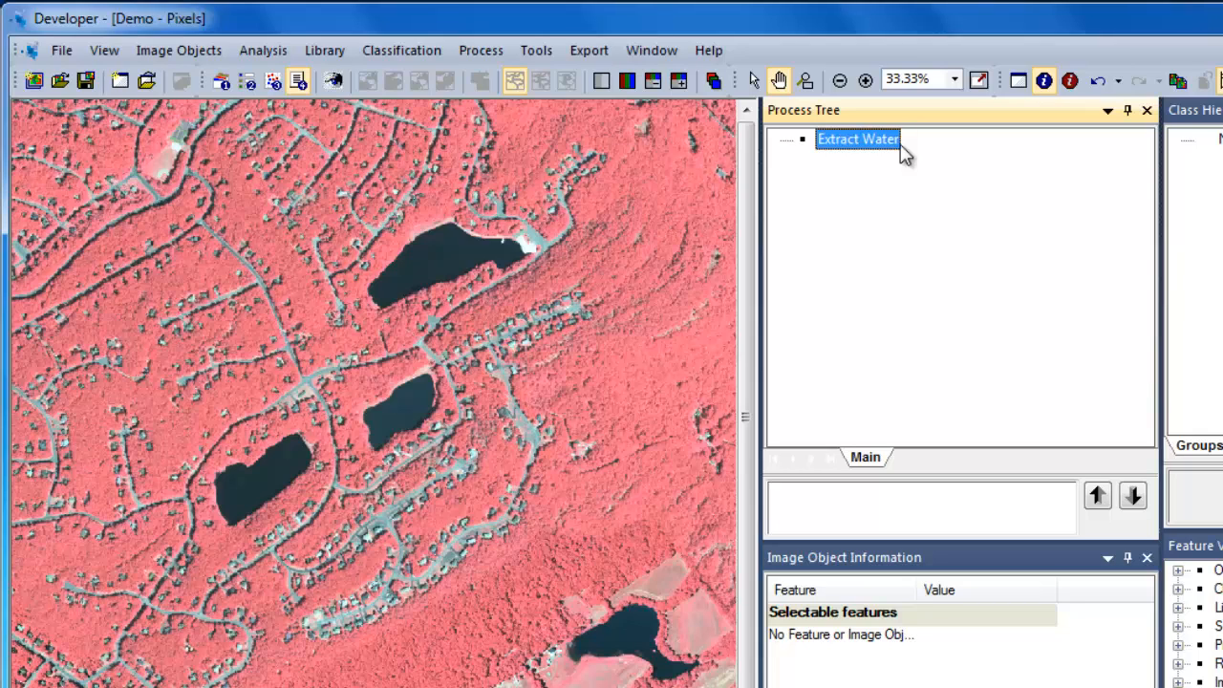
Step: Insert a child process under Extract Water using the multiresolution segmentation algorithm on the pixel level domain
right_click(852, 145)
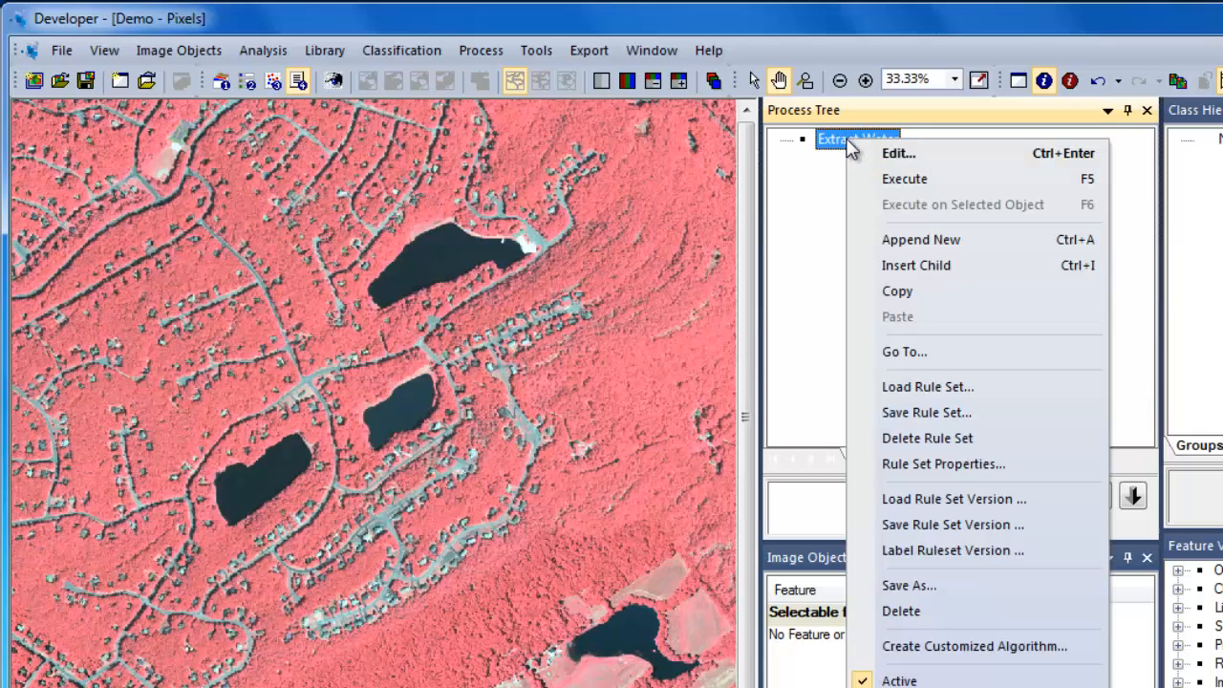
left_click(898, 268)
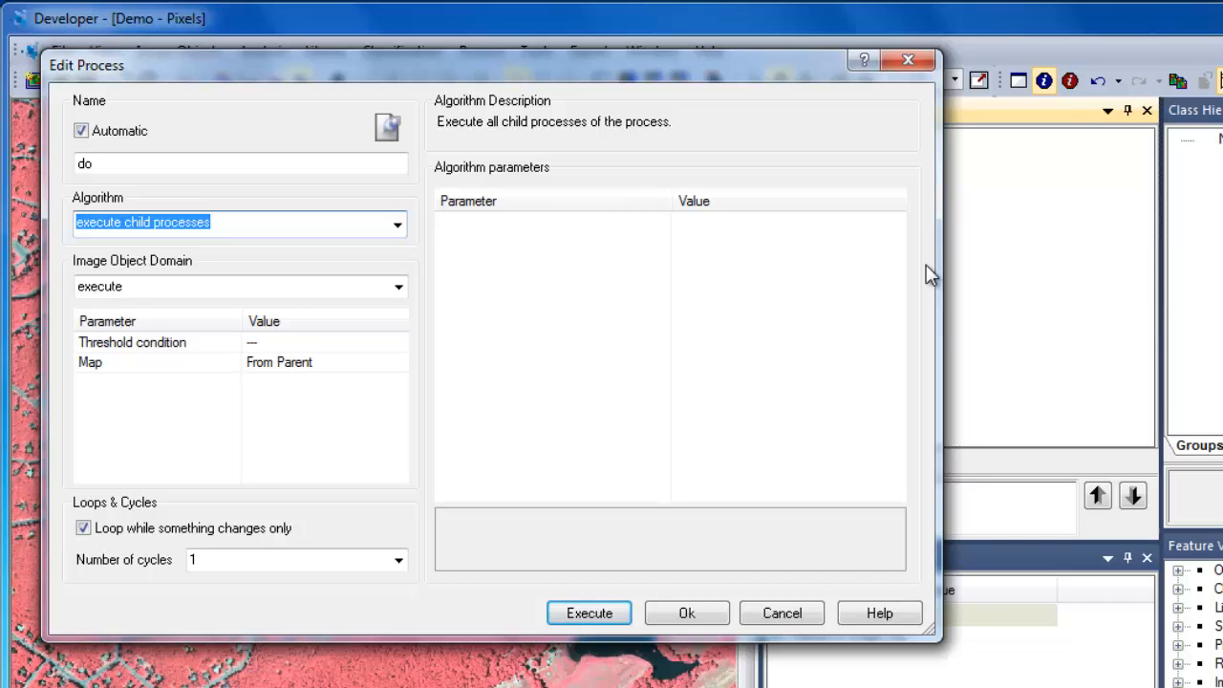
left_click(398, 225)
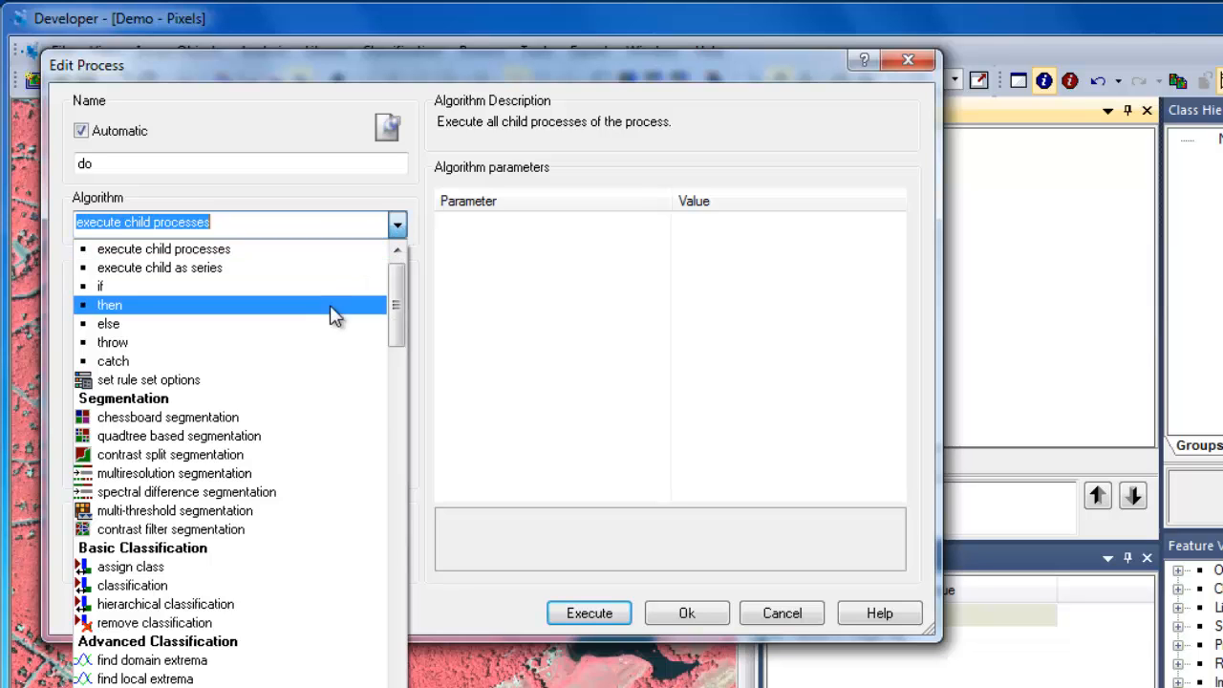
left_click(357, 474)
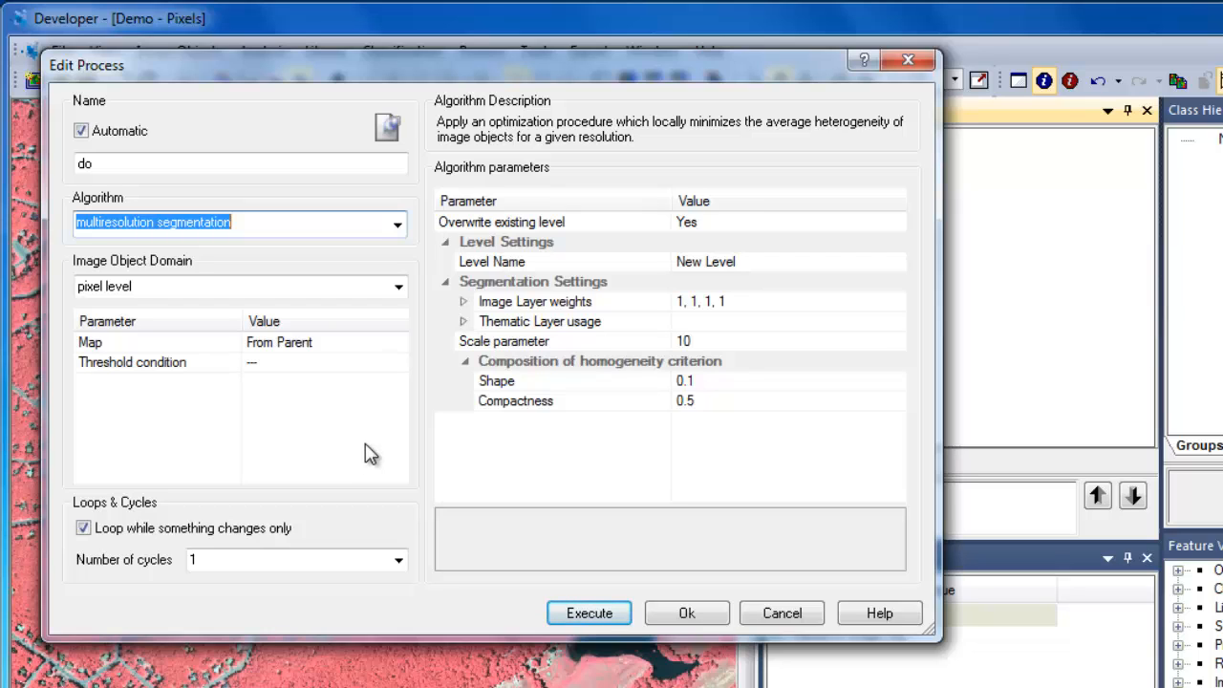
left_click(400, 285)
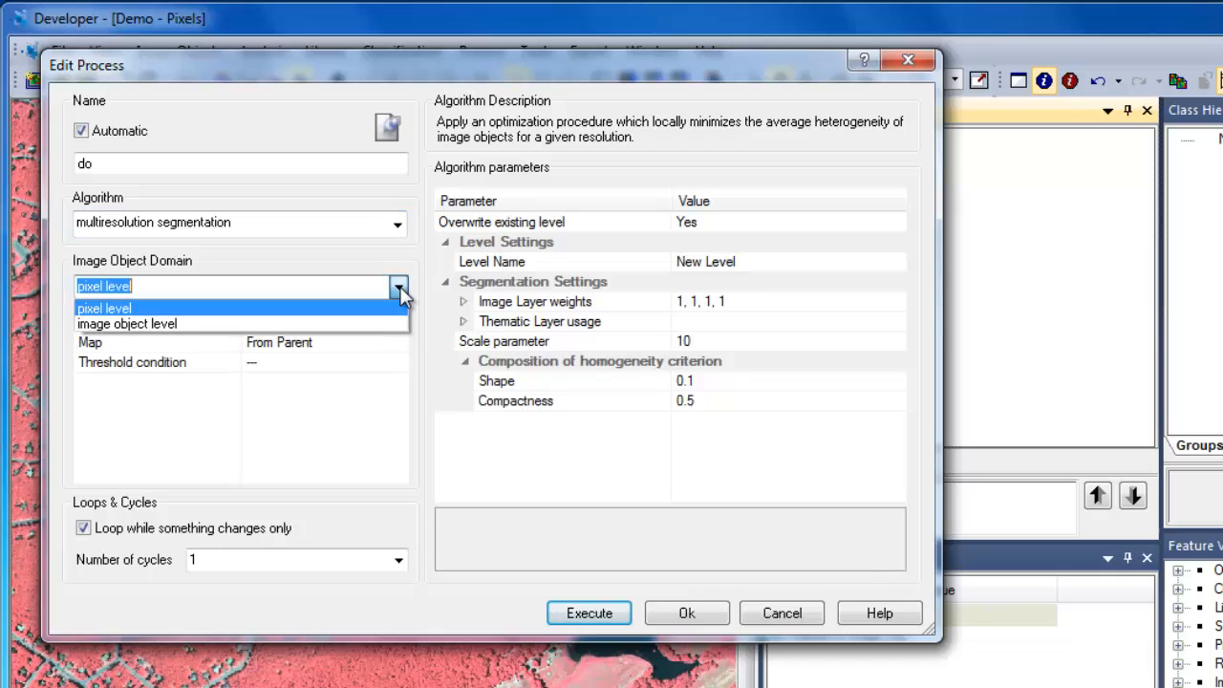
left_click(400, 286)
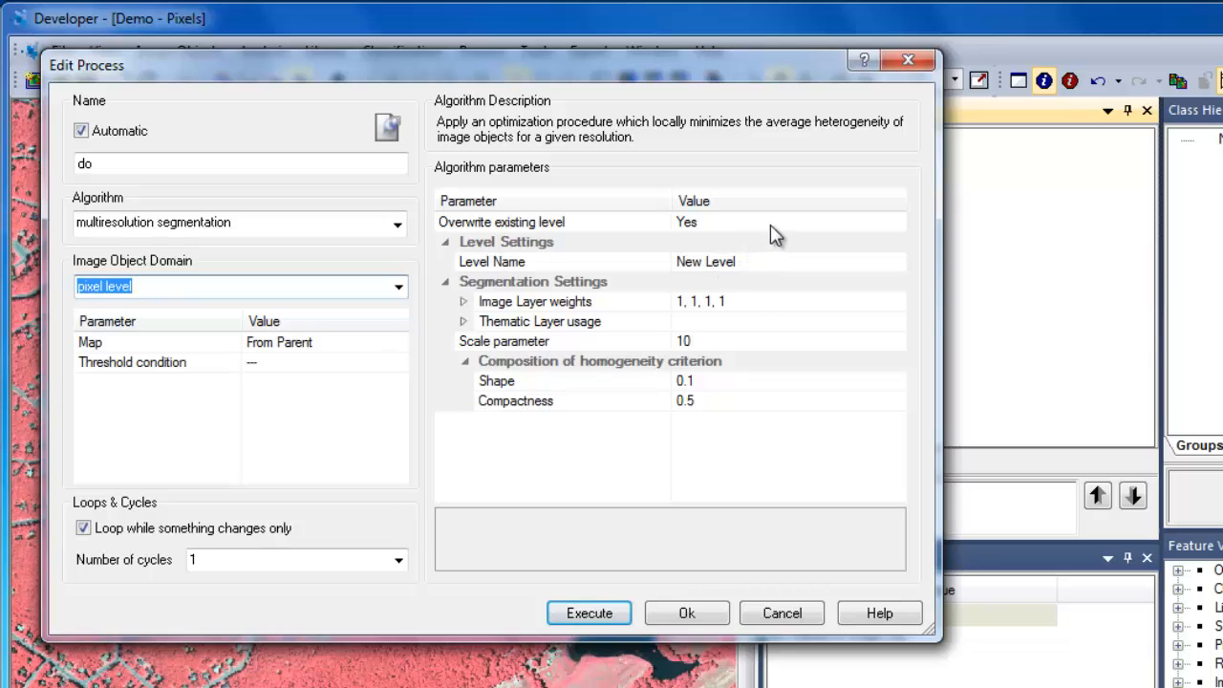
Step: Name the segmentation's output level "Level 1" and set the NIR image layer weight to 2
left_click(776, 261)
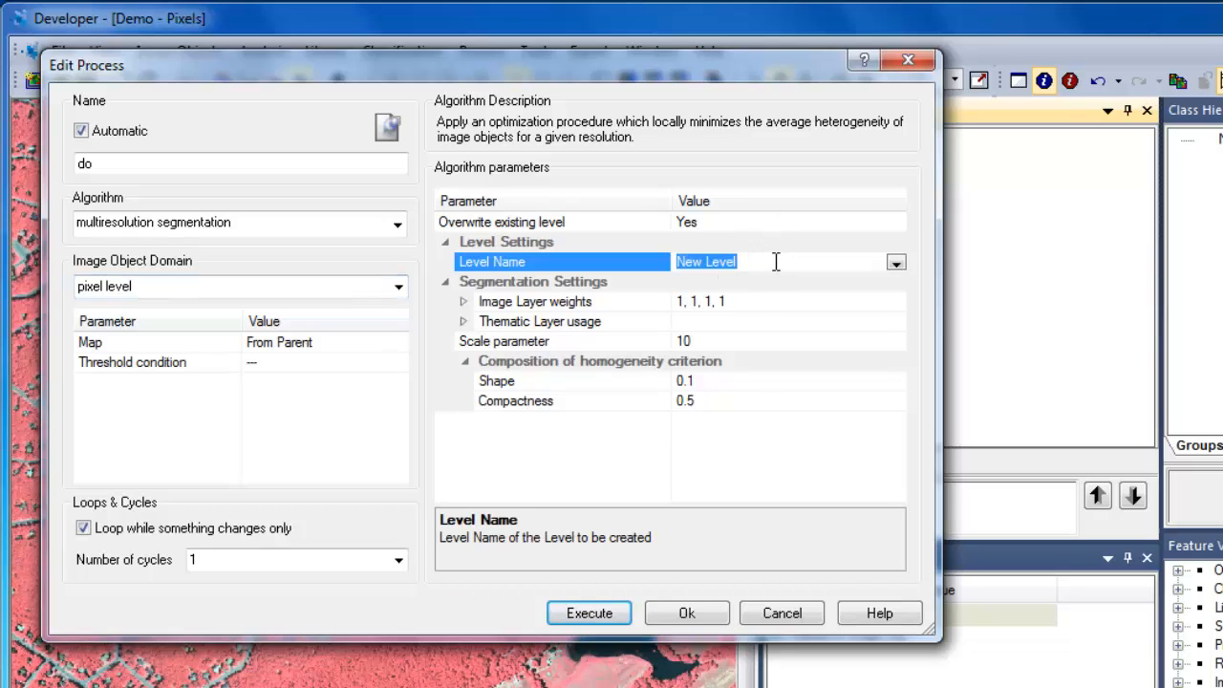
type("Level ")
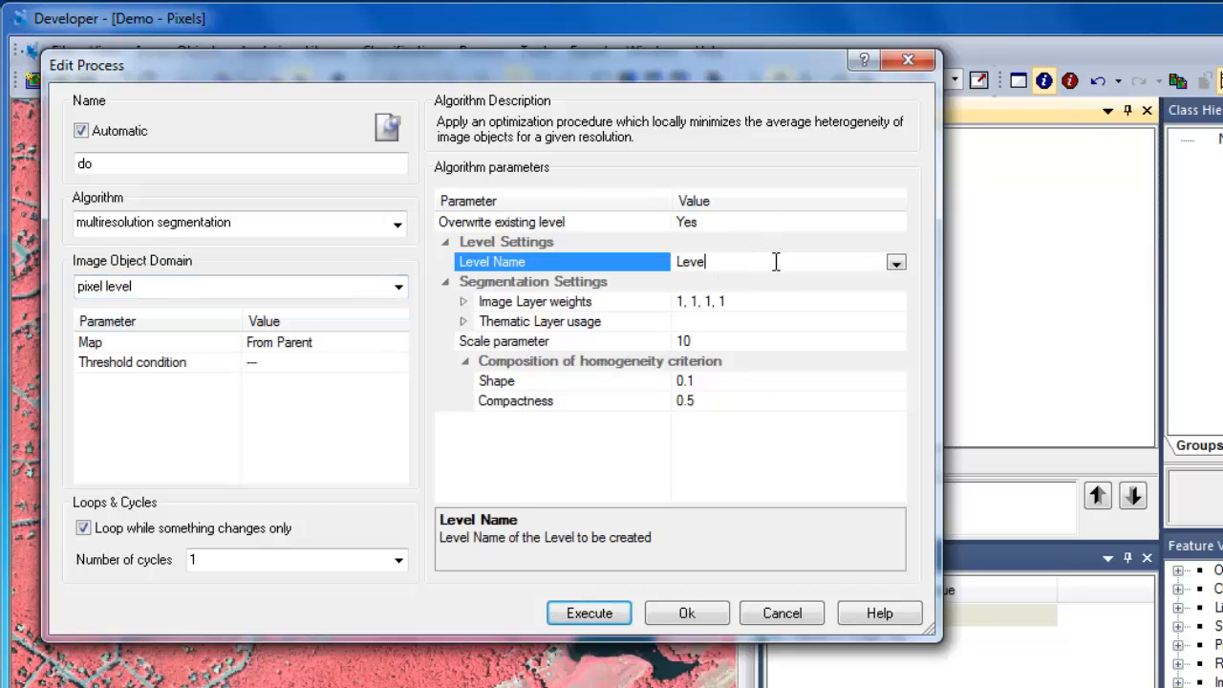
type("1")
left_click(803, 290)
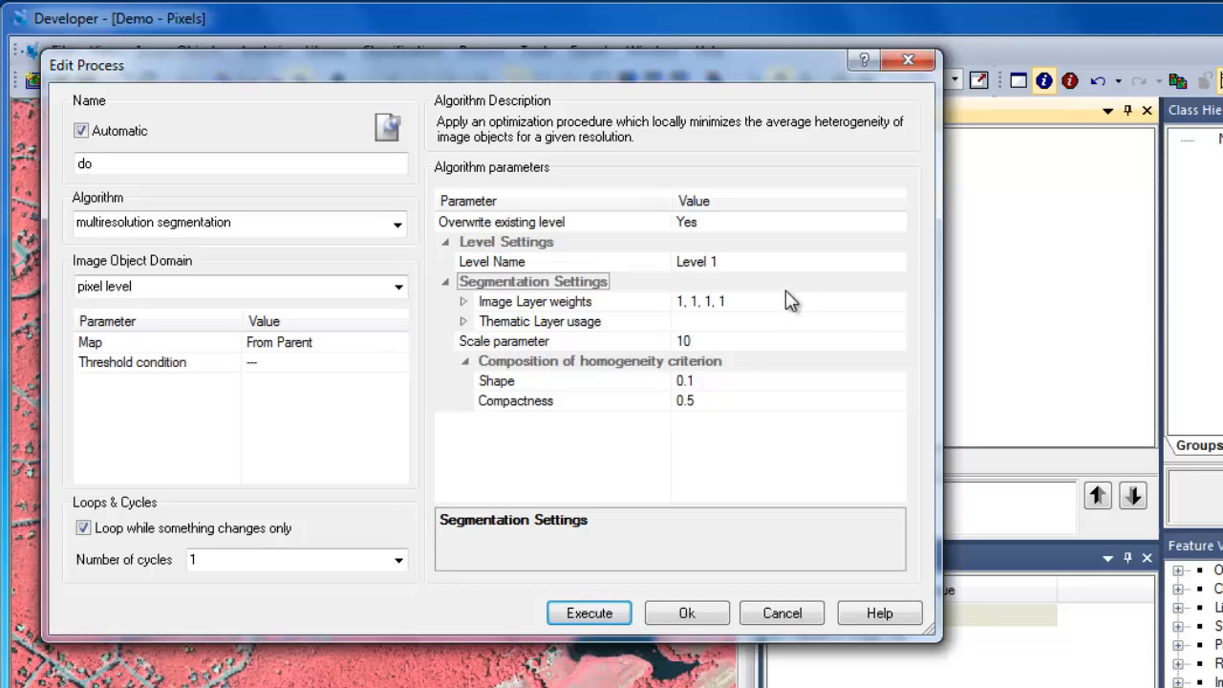
left_click(464, 302)
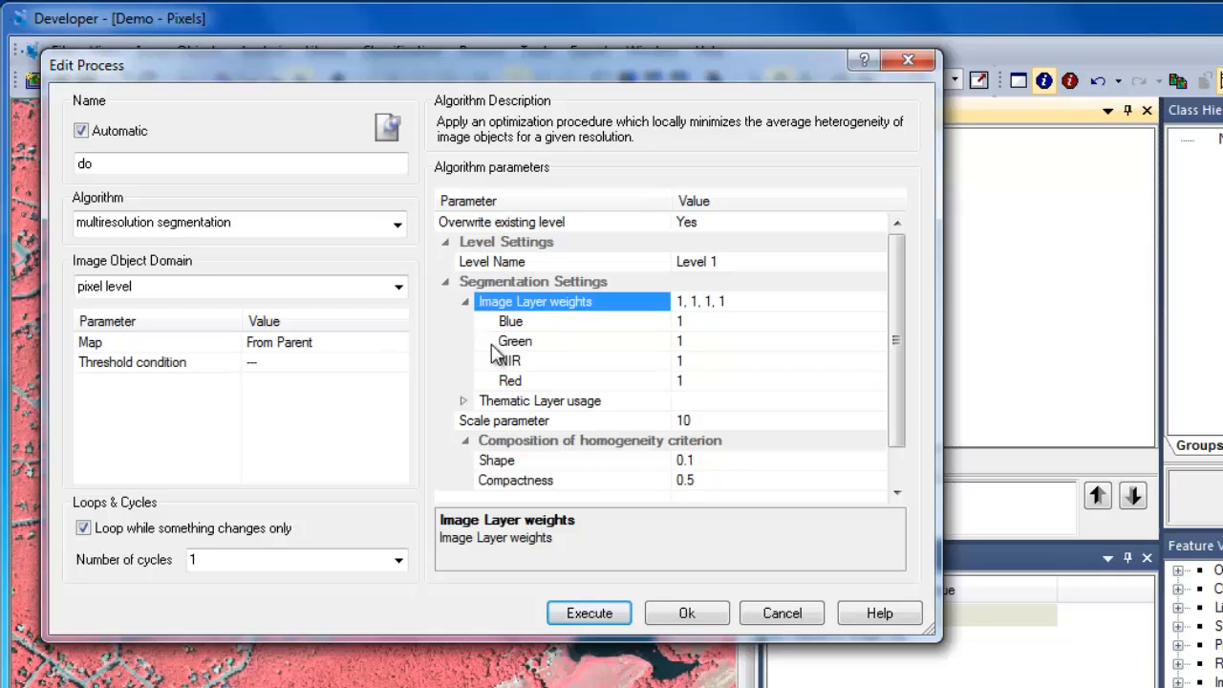
left_click(705, 360)
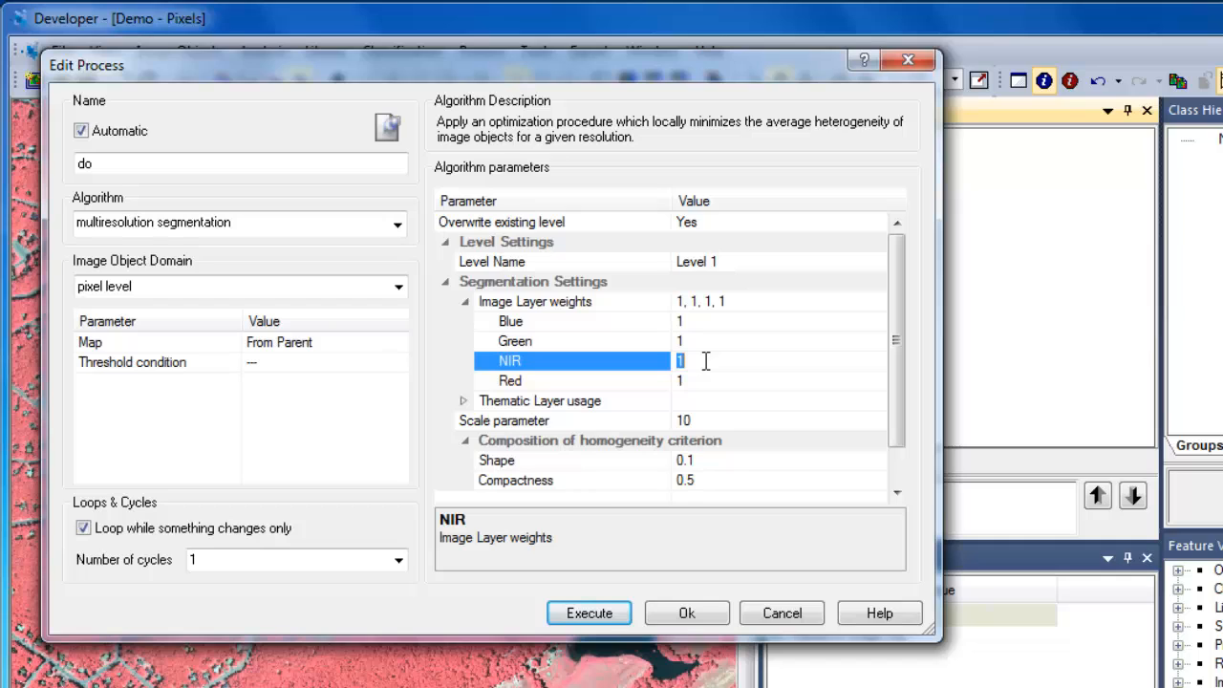
type("2")
Step: Set the scale parameter to 40, shape to 0.2 and compactness to 0.8, and save the segmentation process without running it
left_click(718, 420)
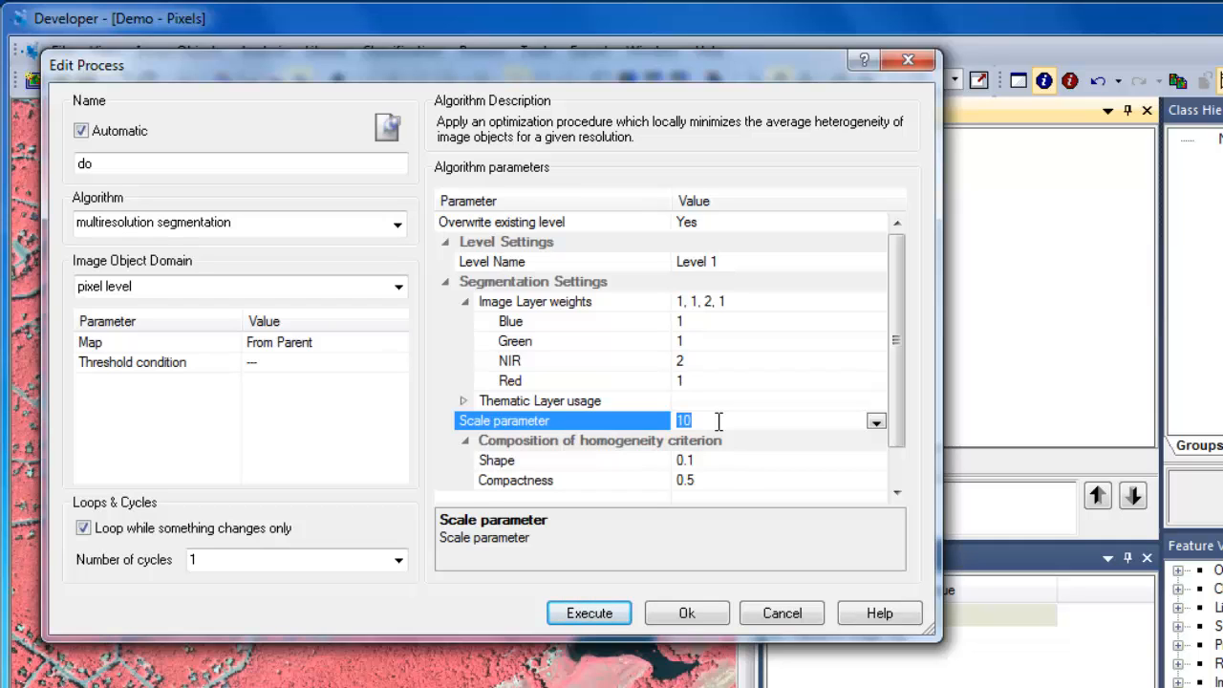
type("40")
left_click(730, 462)
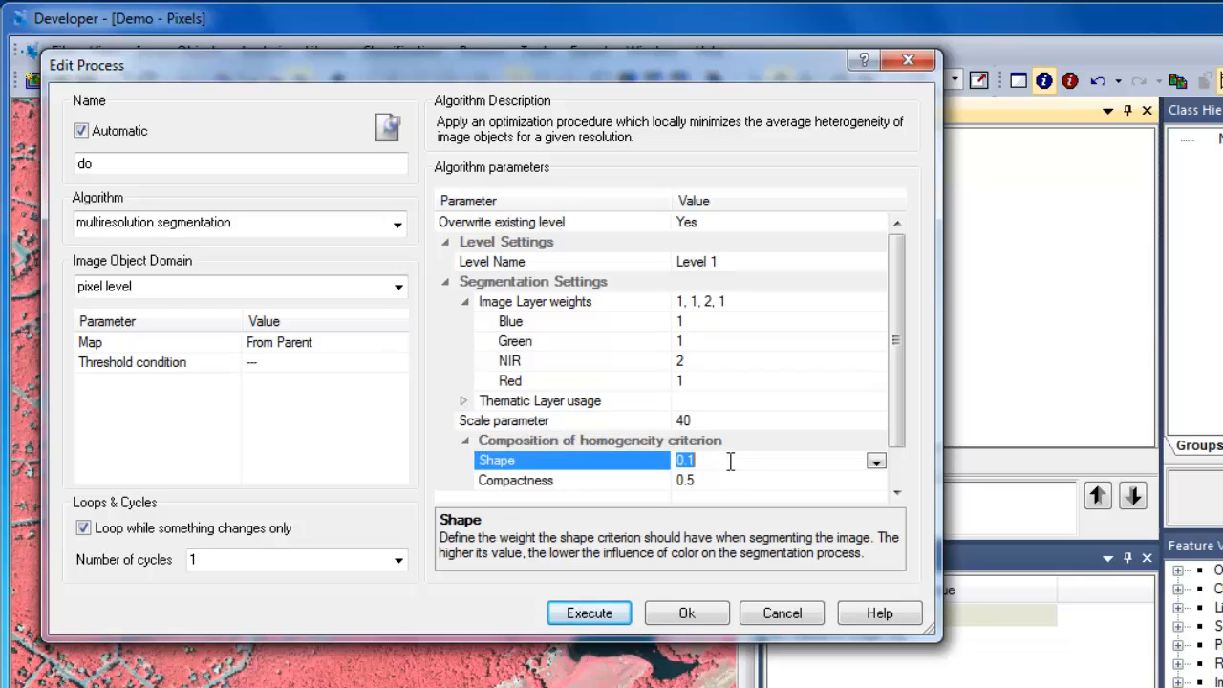
type("0.2")
left_click(737, 480)
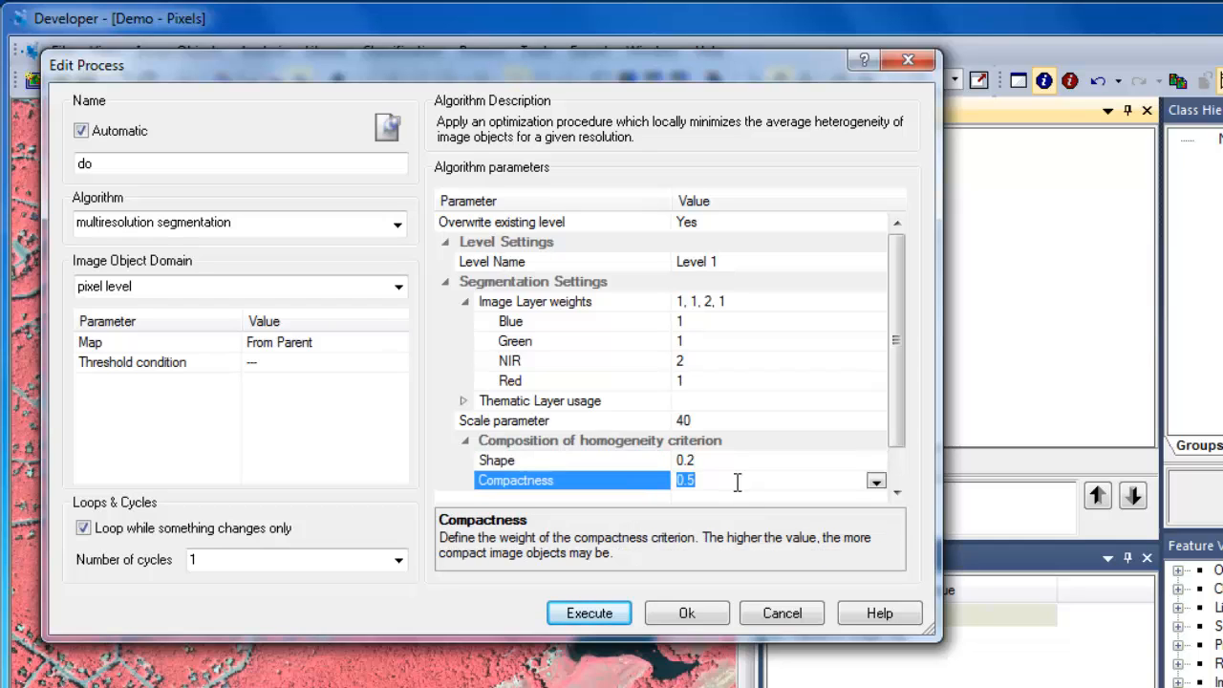
type("0.8")
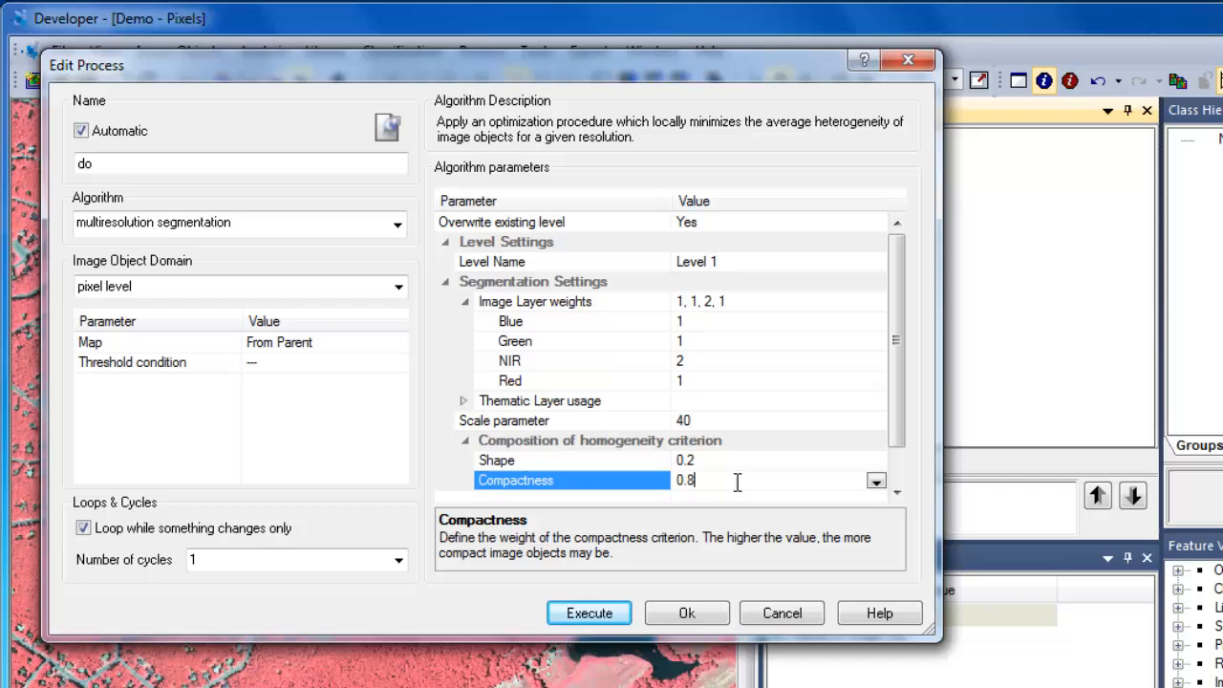
left_click(707, 614)
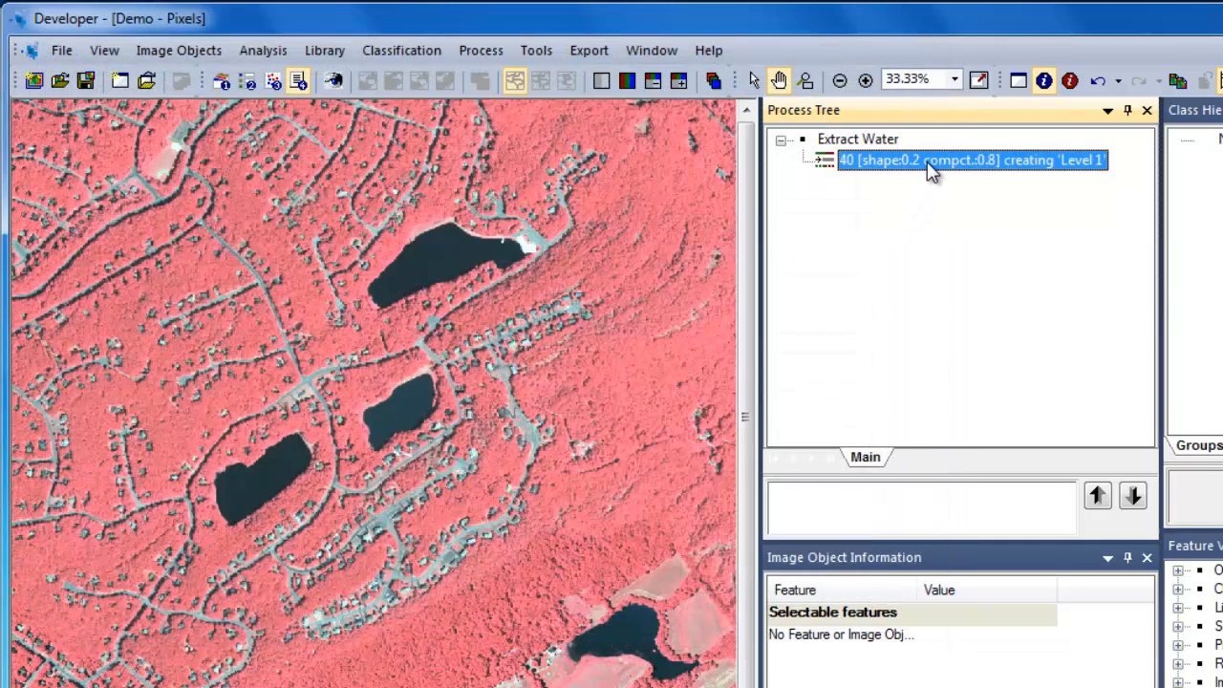
Step: Execute the Level 1 segmentation process and toggle the object outlines off and on to compare them with the image
right_click(931, 170)
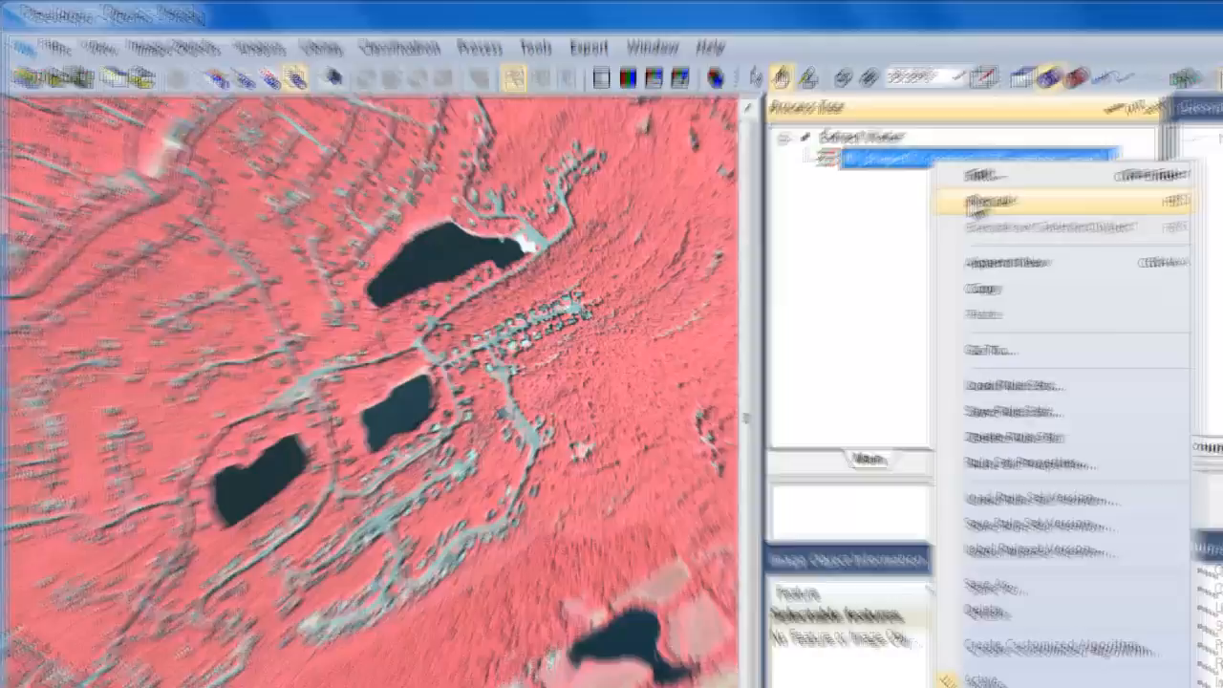
left_click(965, 196)
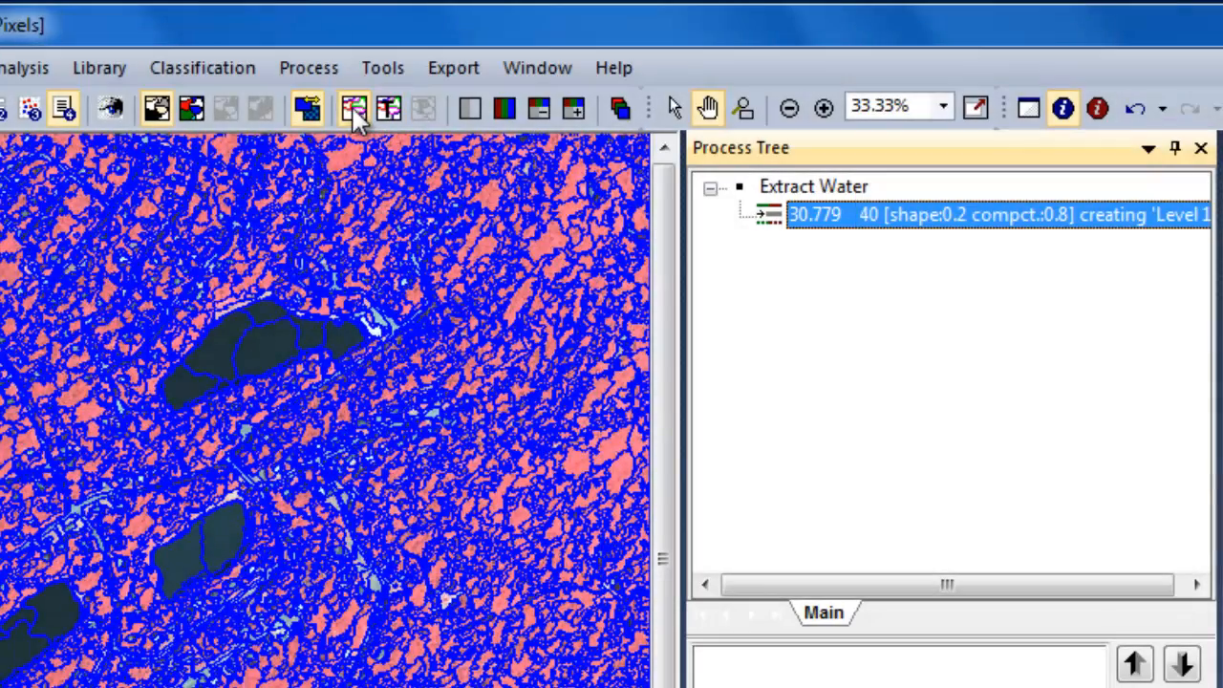
left_click(354, 111)
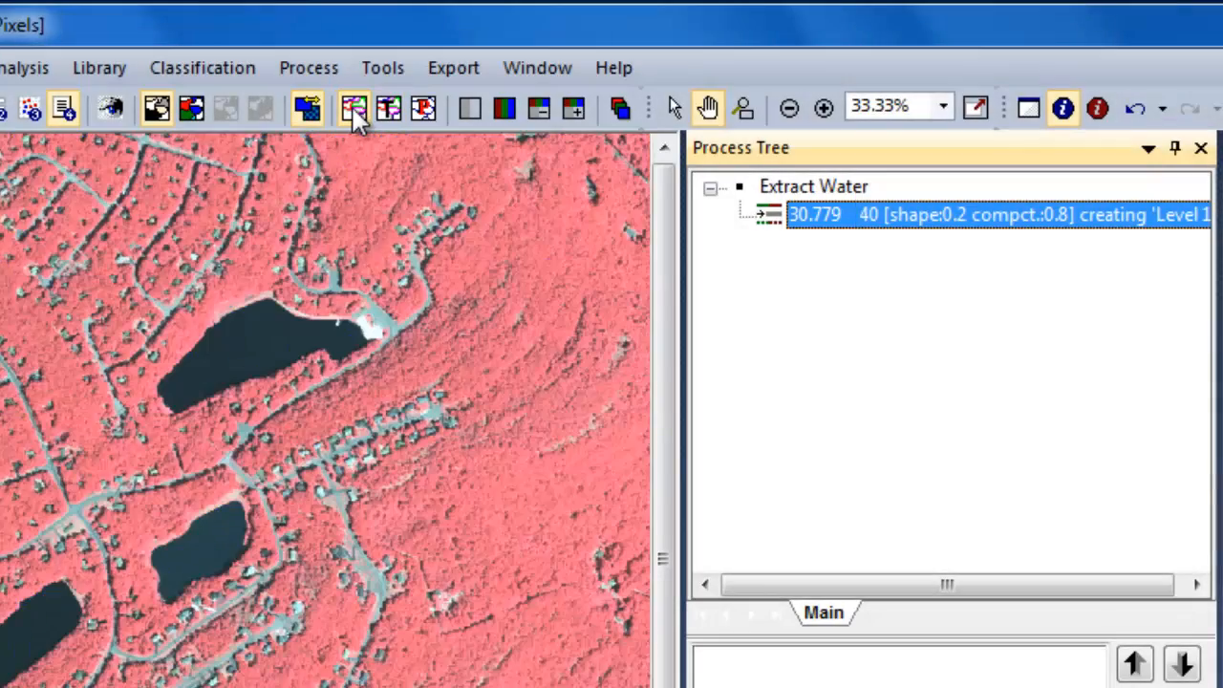
left_click(354, 111)
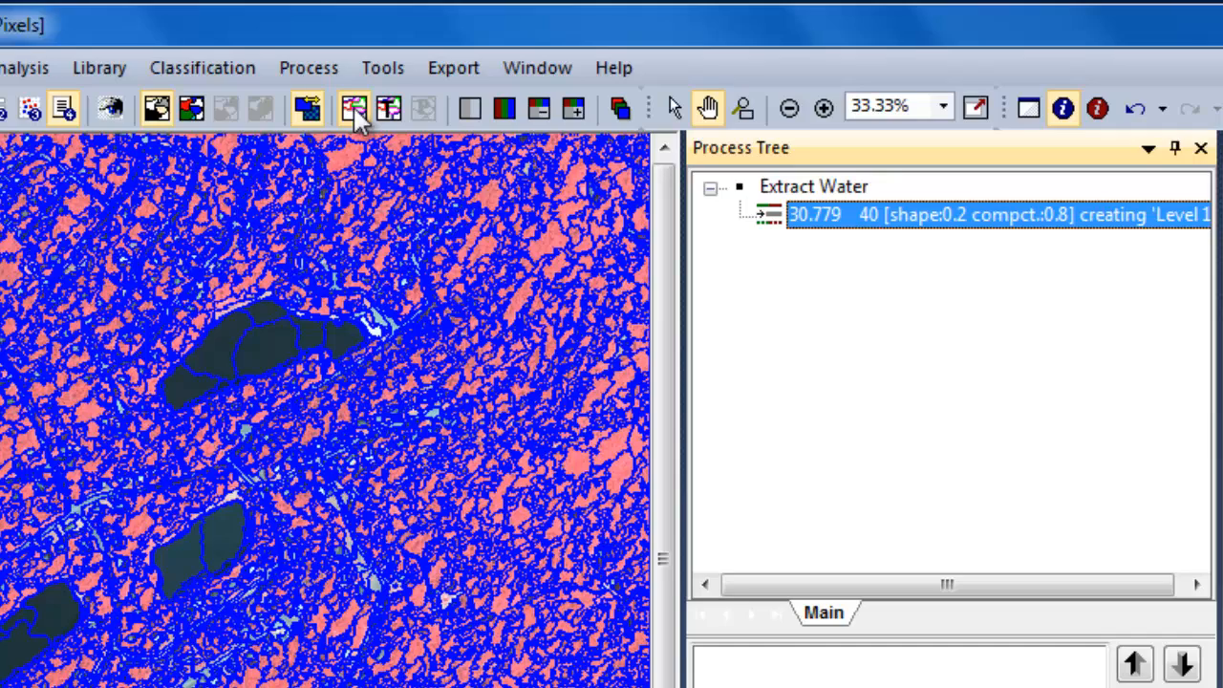
left_click(353, 111)
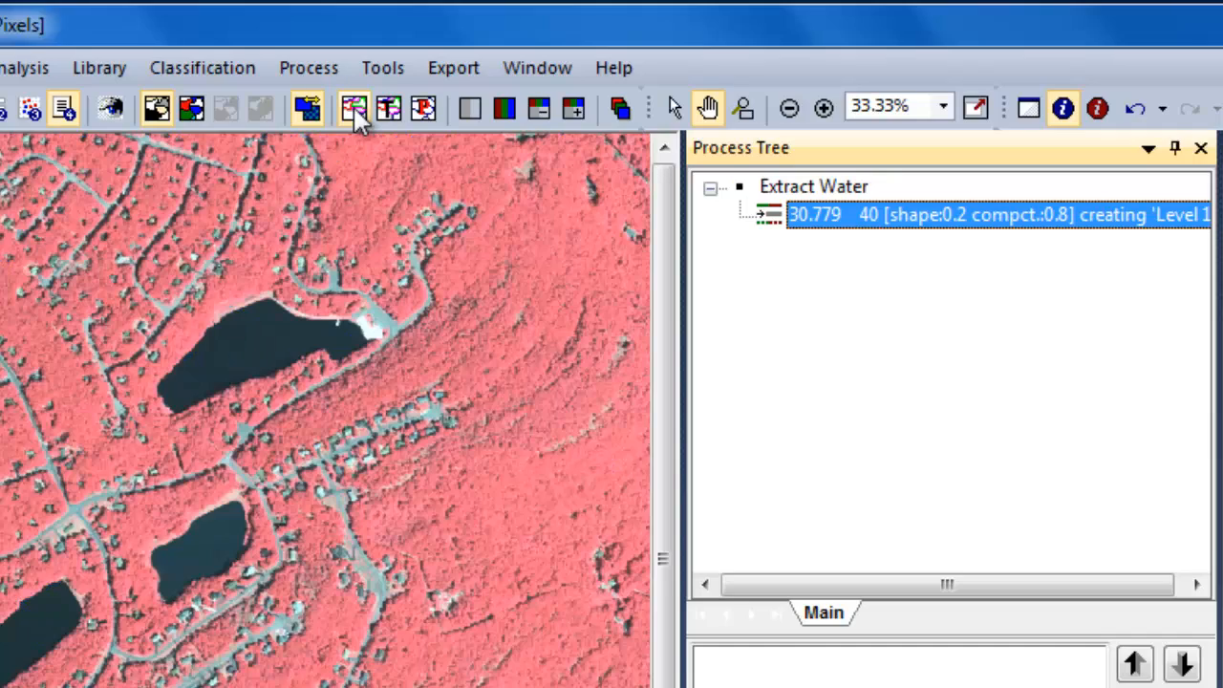
left_click(353, 111)
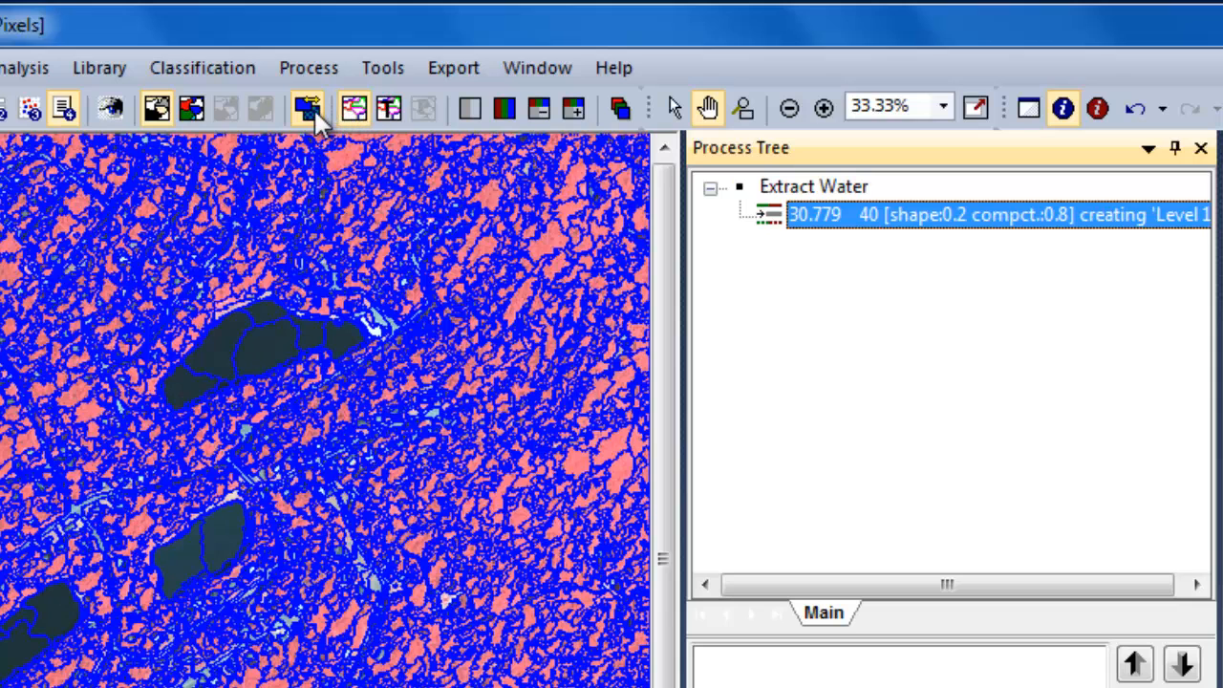
Step: Toggle the segmented image between pixel view and object mean view to compare the two renderings
left_click(312, 108)
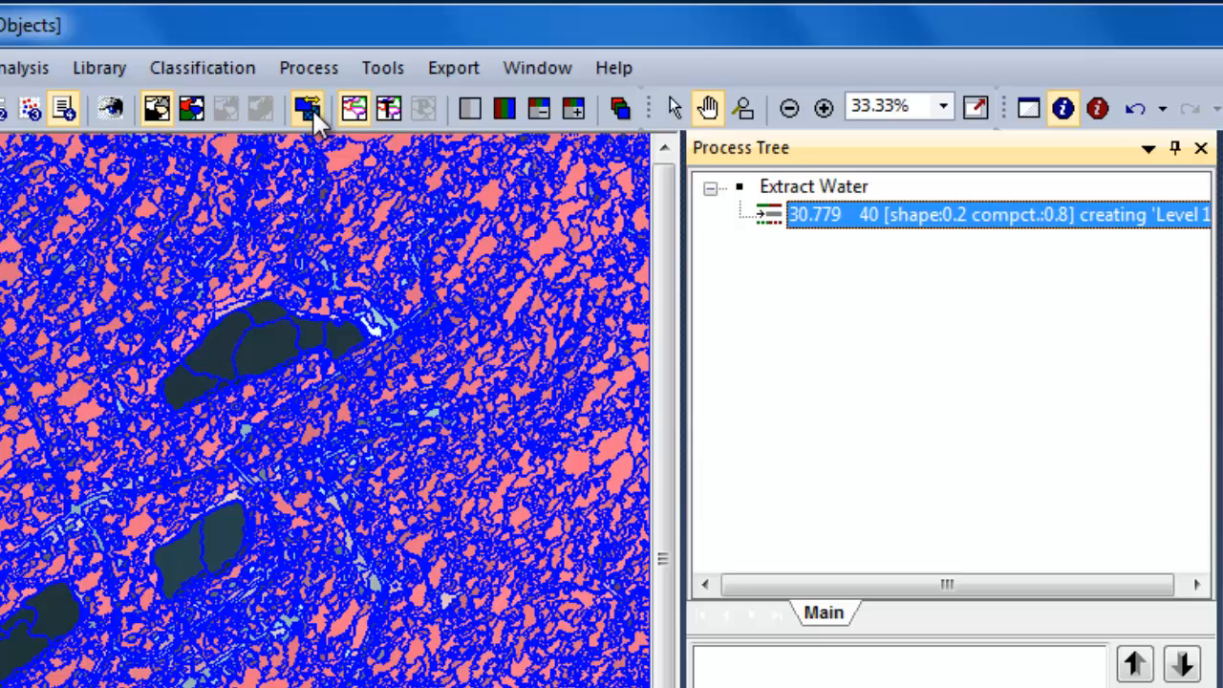
left_click(312, 108)
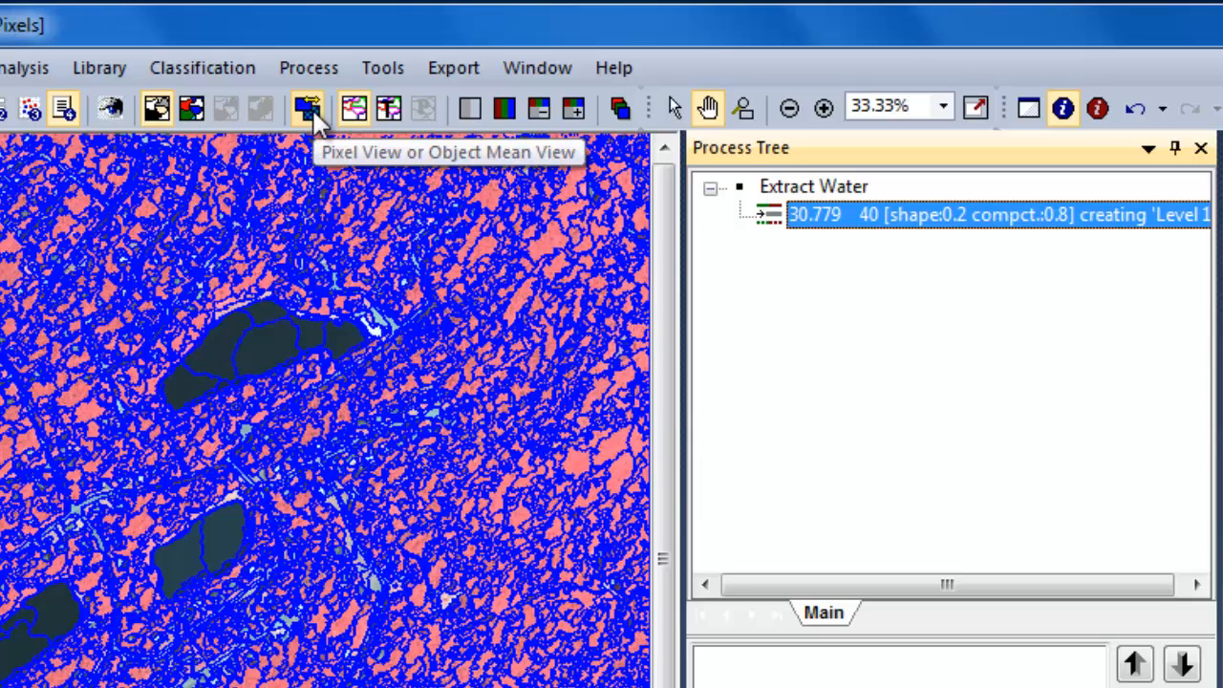
left_click(311, 108)
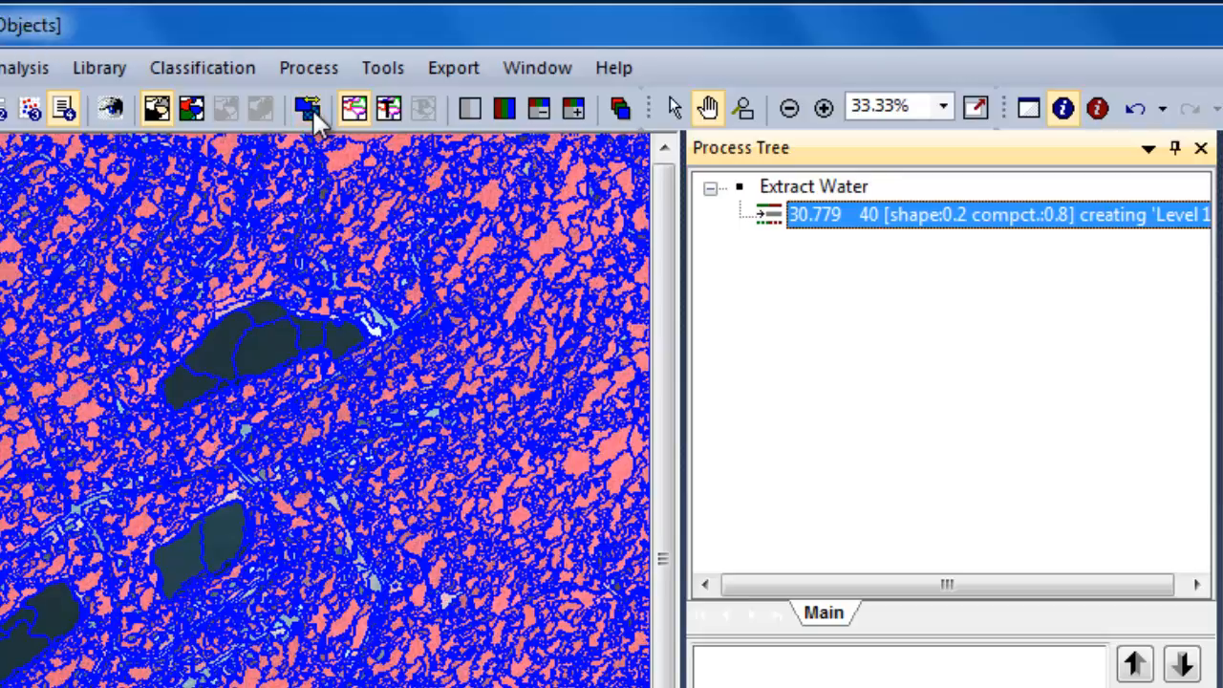
left_click(312, 108)
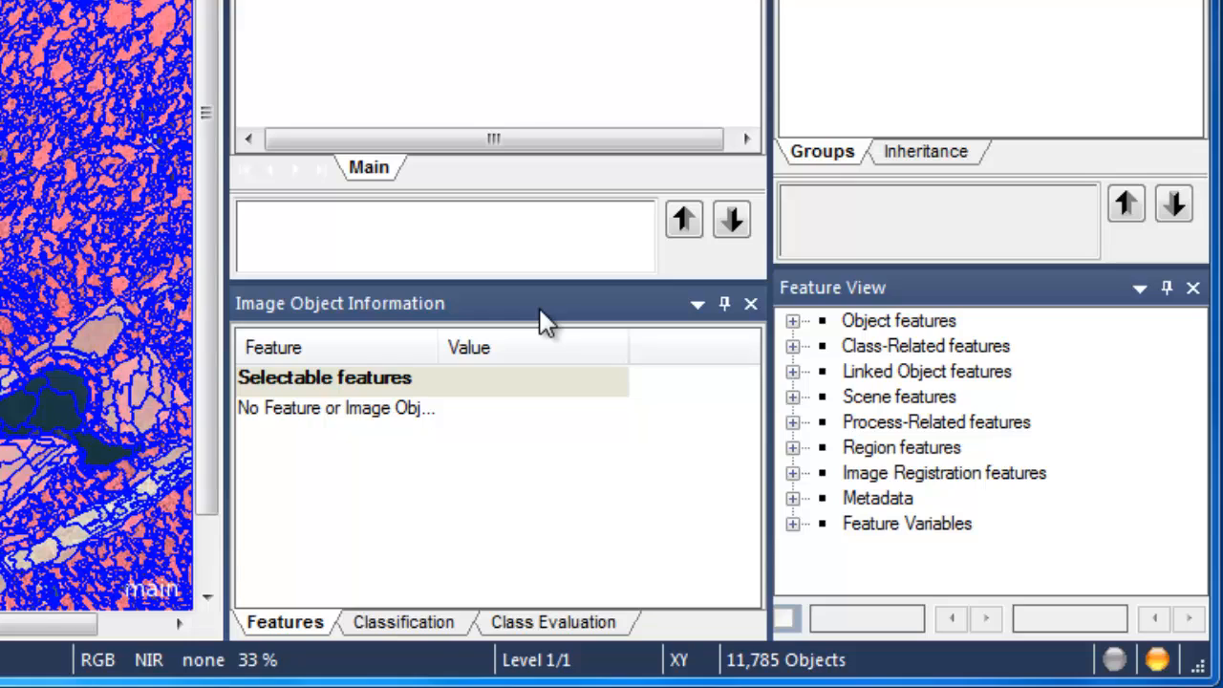
Step: Add the mean layer values of Blue, Green, NIR and Red to the features displayed in Image Object Information
right_click(330, 458)
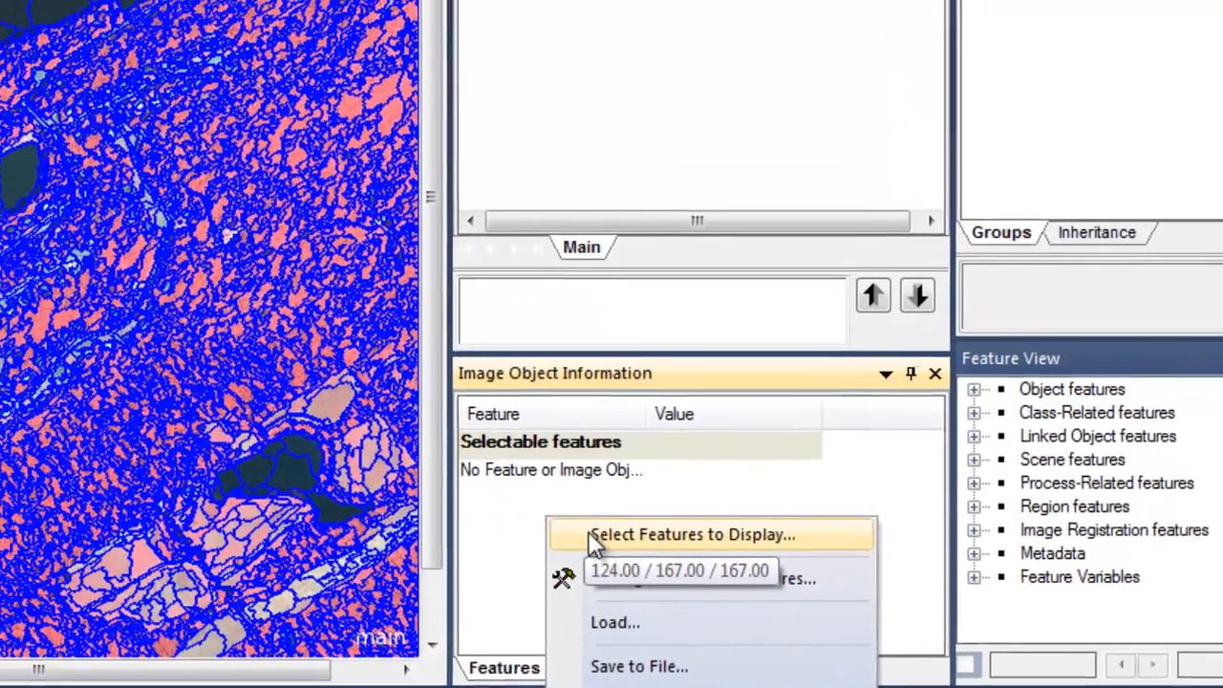
left_click(382, 482)
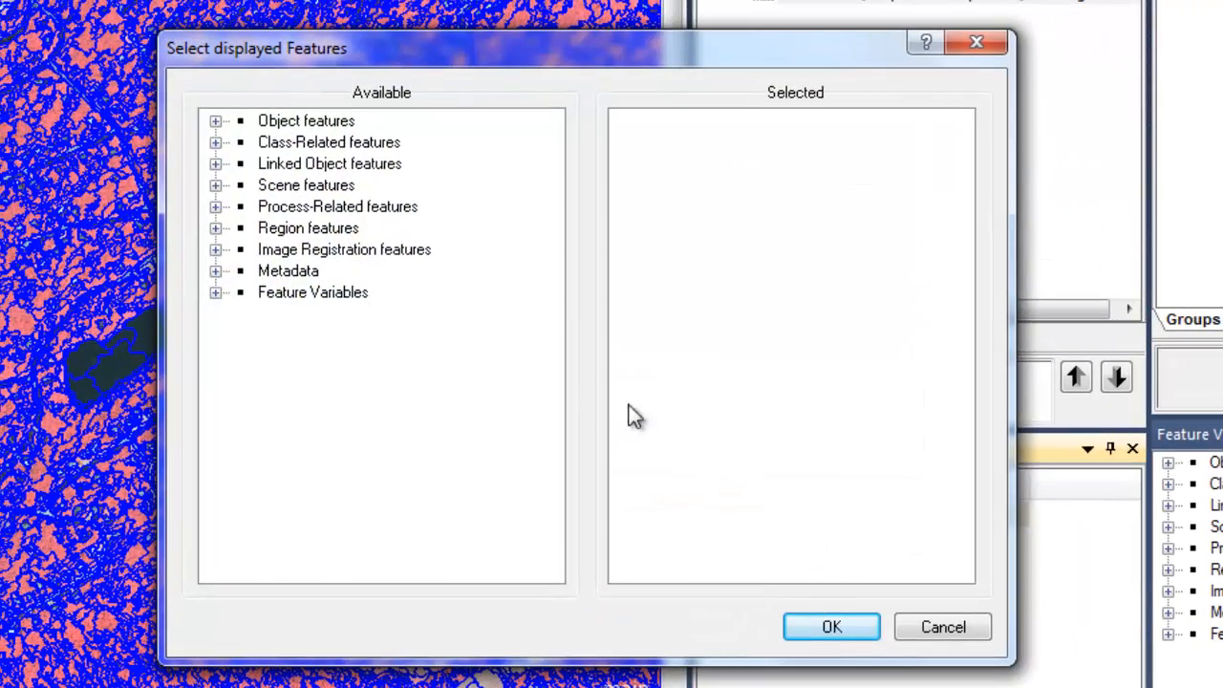
left_click(216, 123)
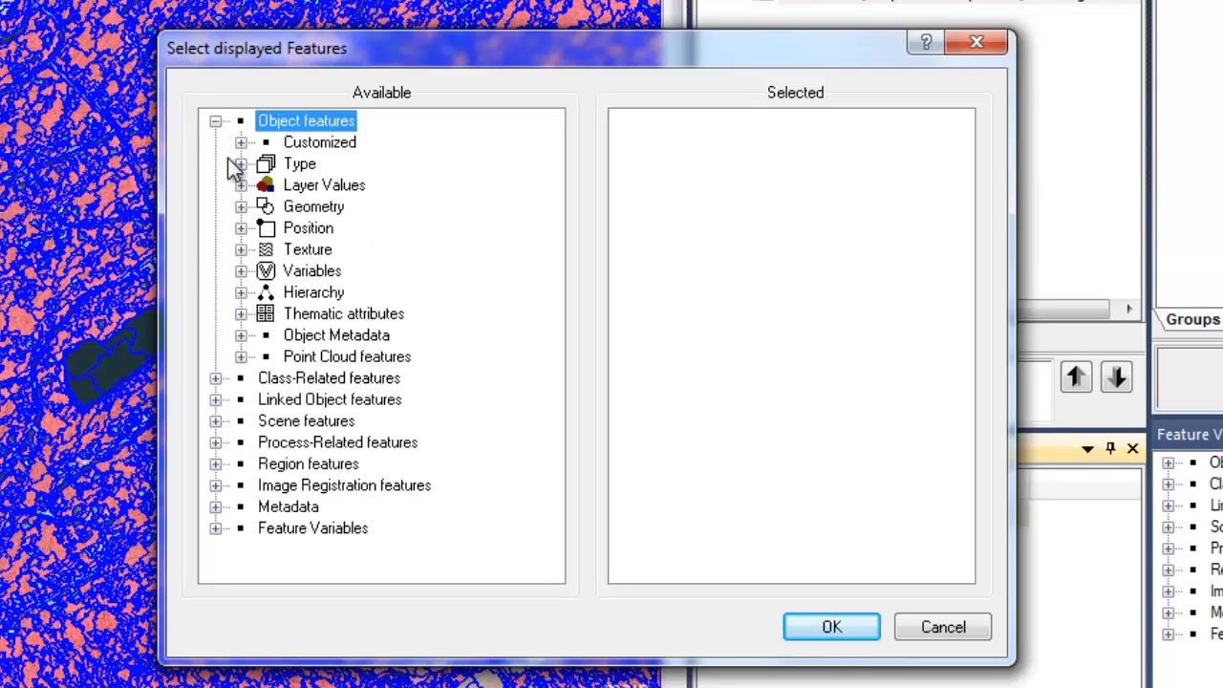
left_click(242, 185)
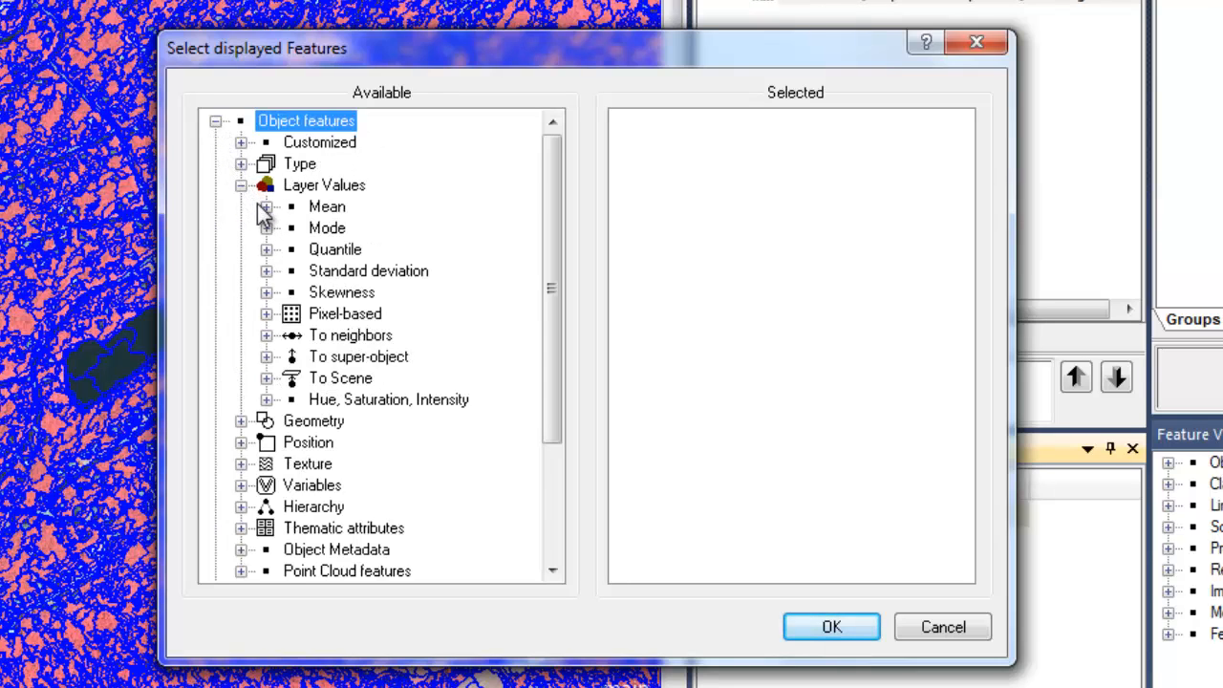
left_click(267, 207)
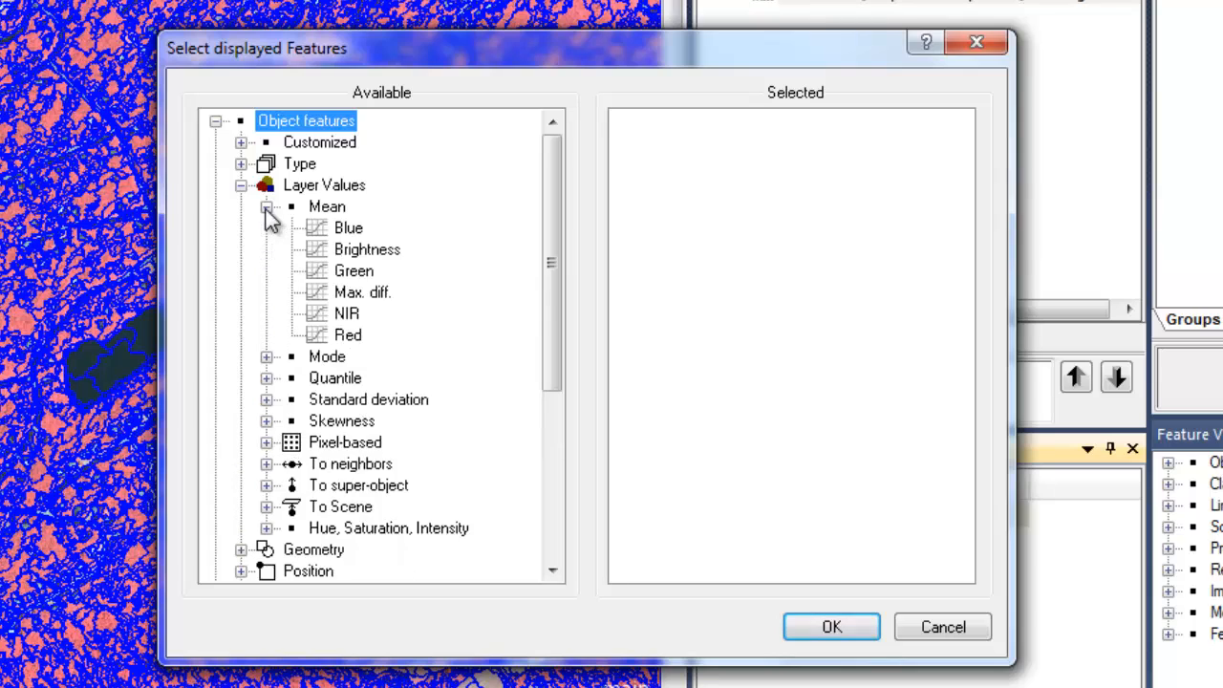
left_click(346, 229)
double_click(346, 229)
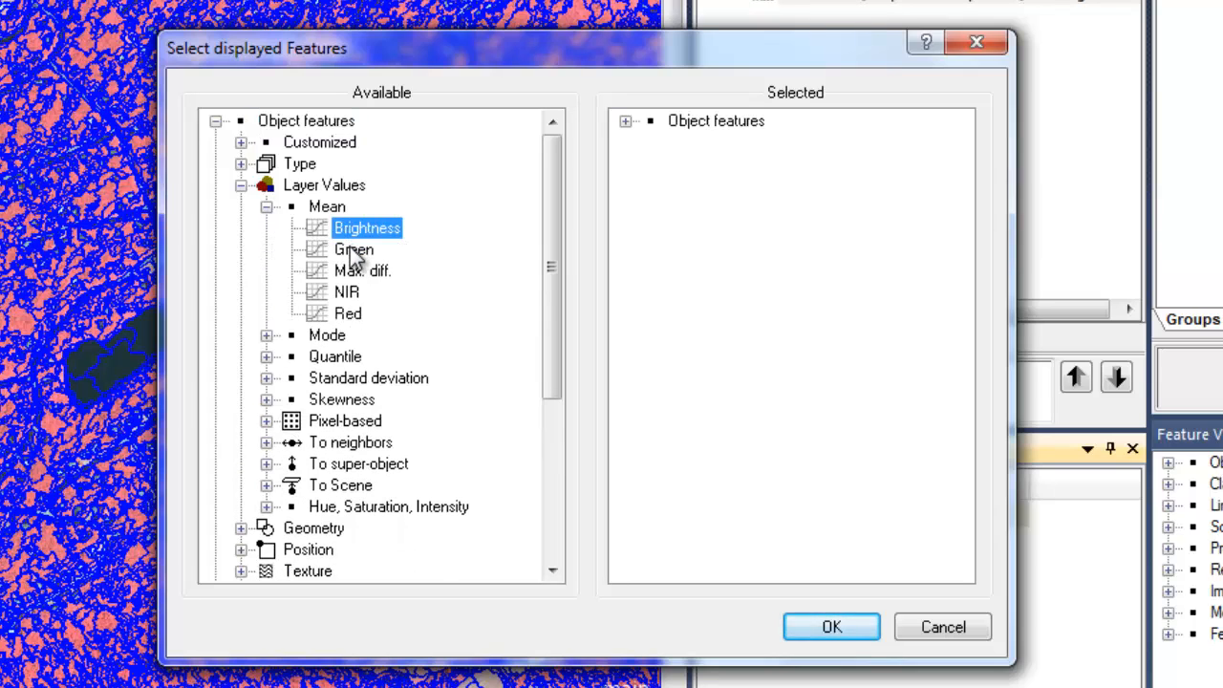
left_click(356, 252)
double_click(356, 252)
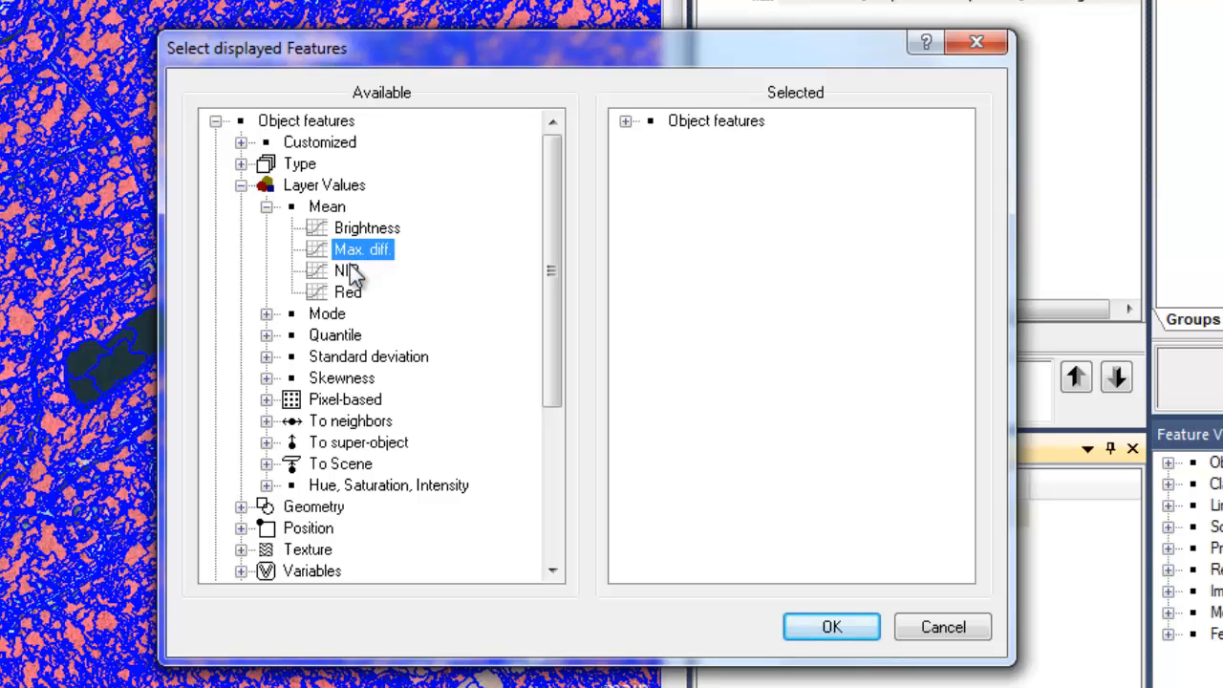
double_click(348, 272)
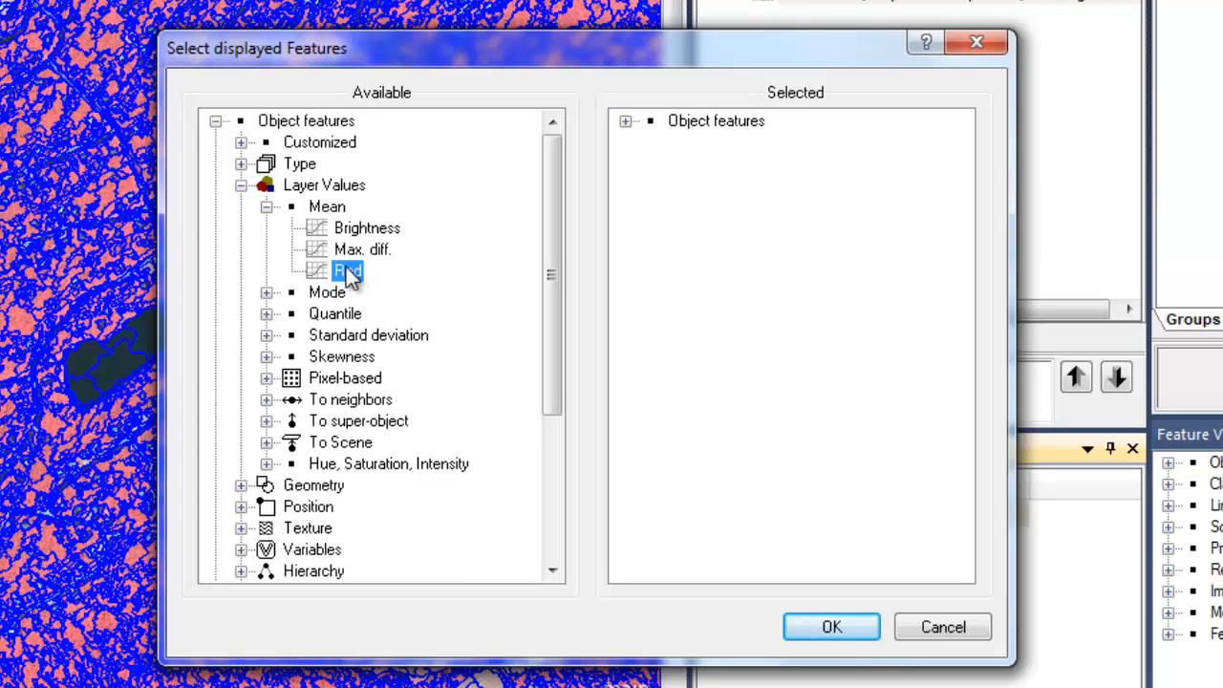
double_click(348, 273)
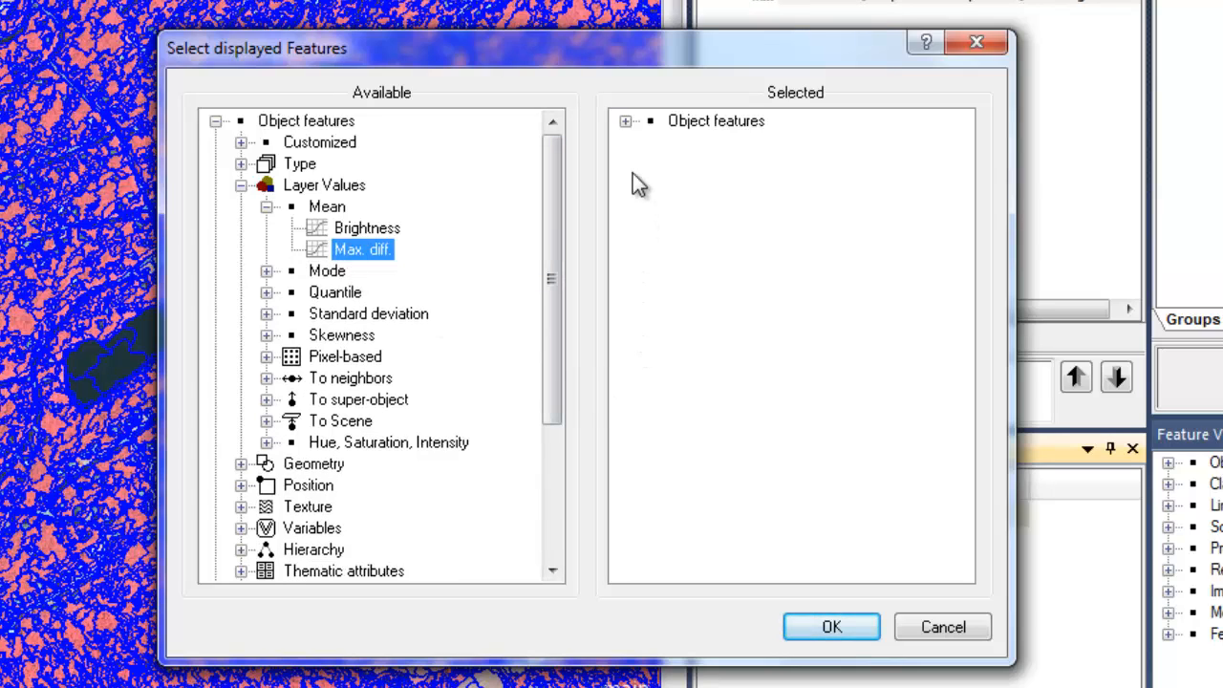
Step: Expand the selected features down to the Mean layer values to check them, and confirm the selection
left_click(626, 121)
left_click(650, 143)
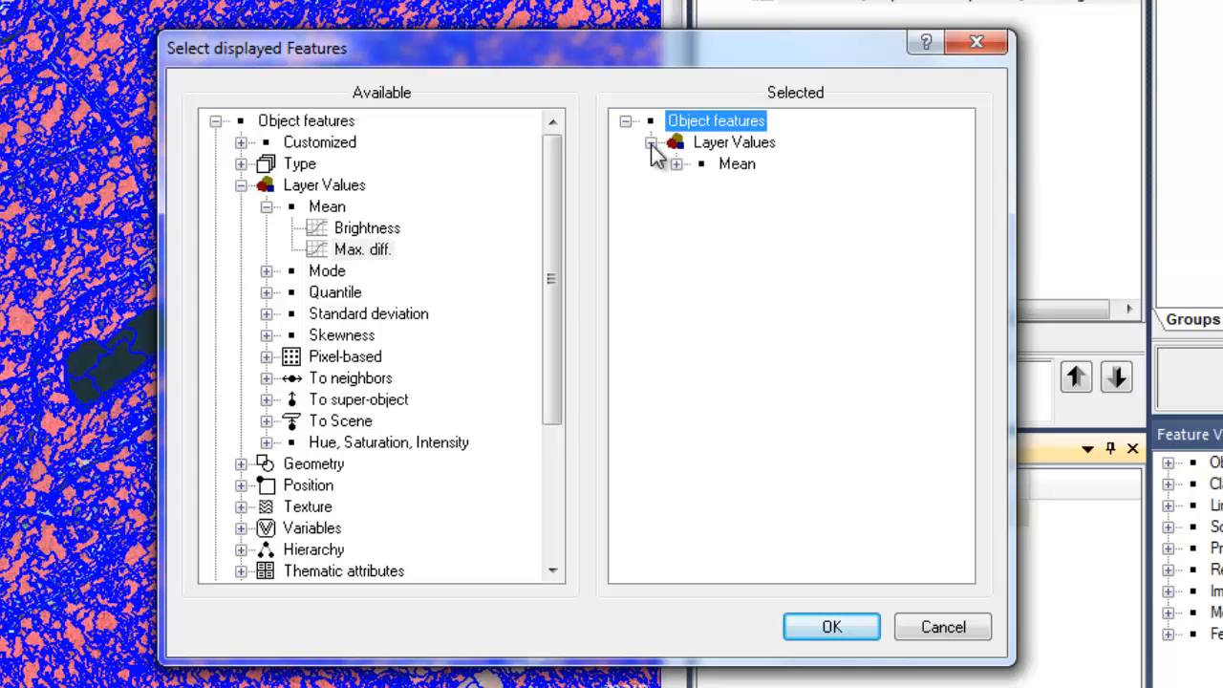
left_click(676, 164)
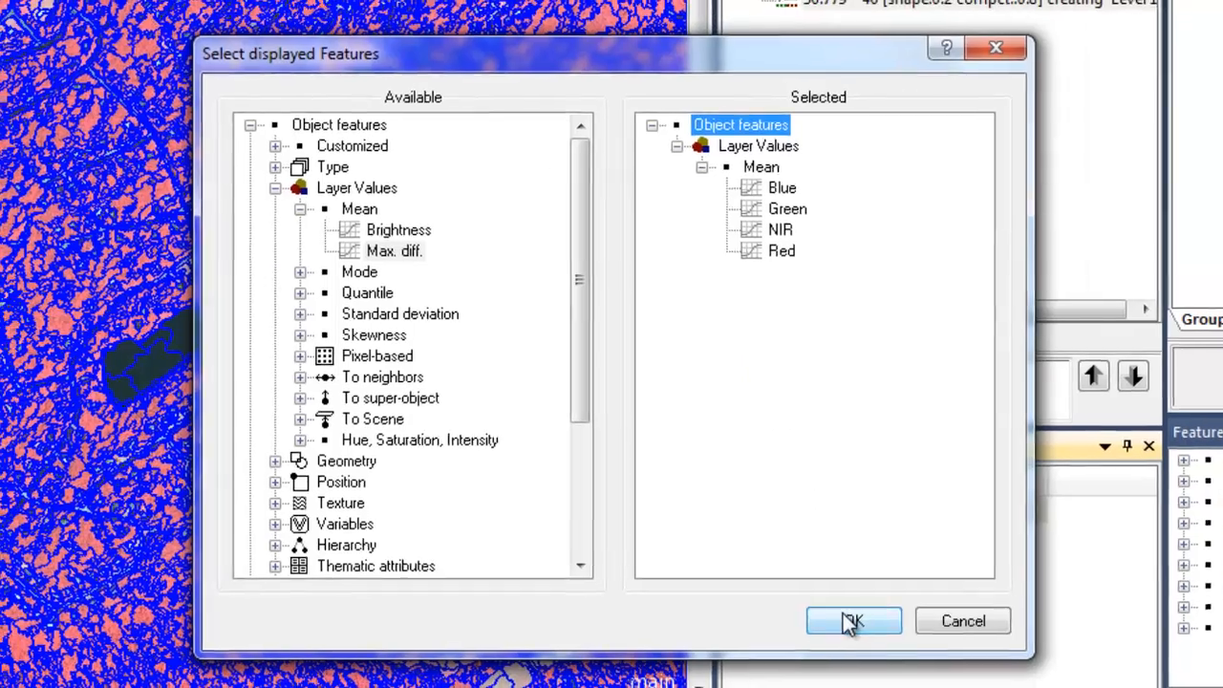
left_click(851, 621)
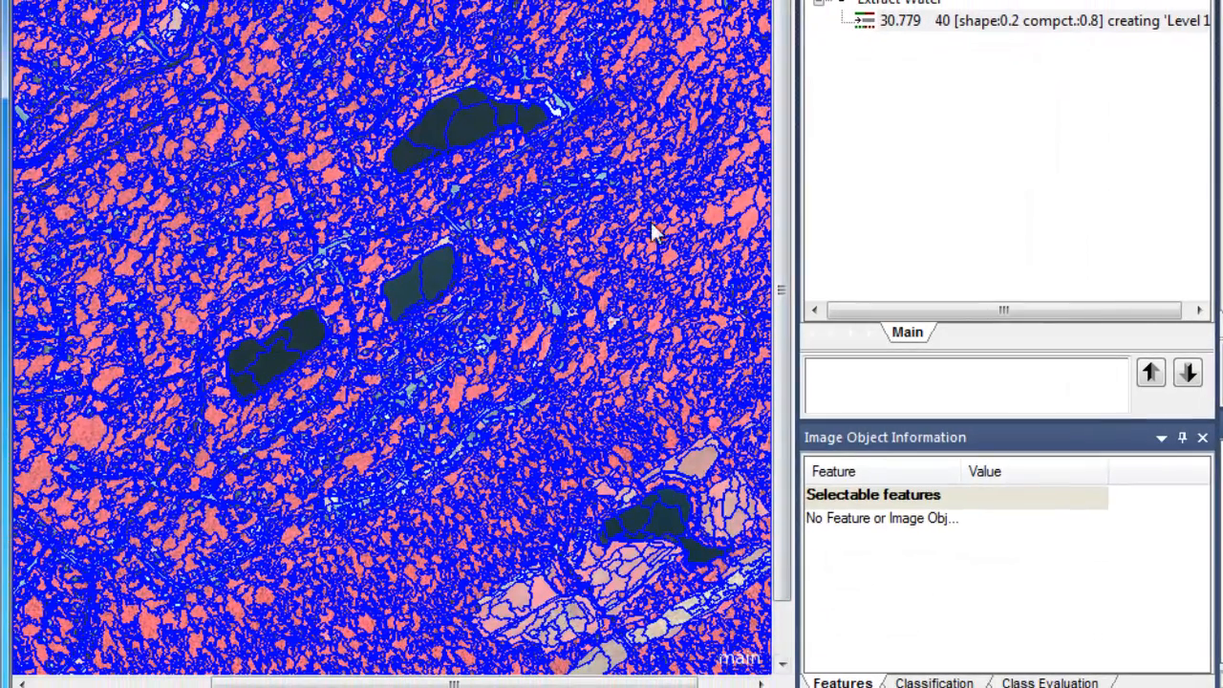
Step: Compare the mean layer values, especially NIR, of several pond objects with those of surrounding vegetation objects
left_click(531, 111)
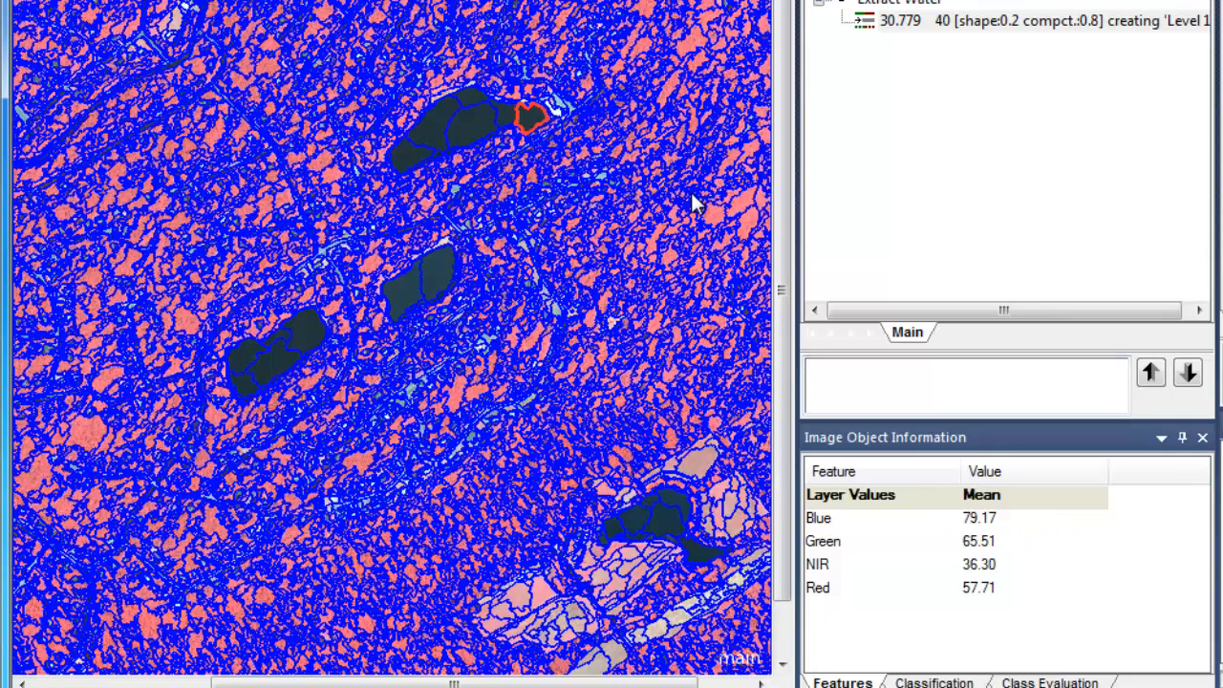
left_click(713, 220)
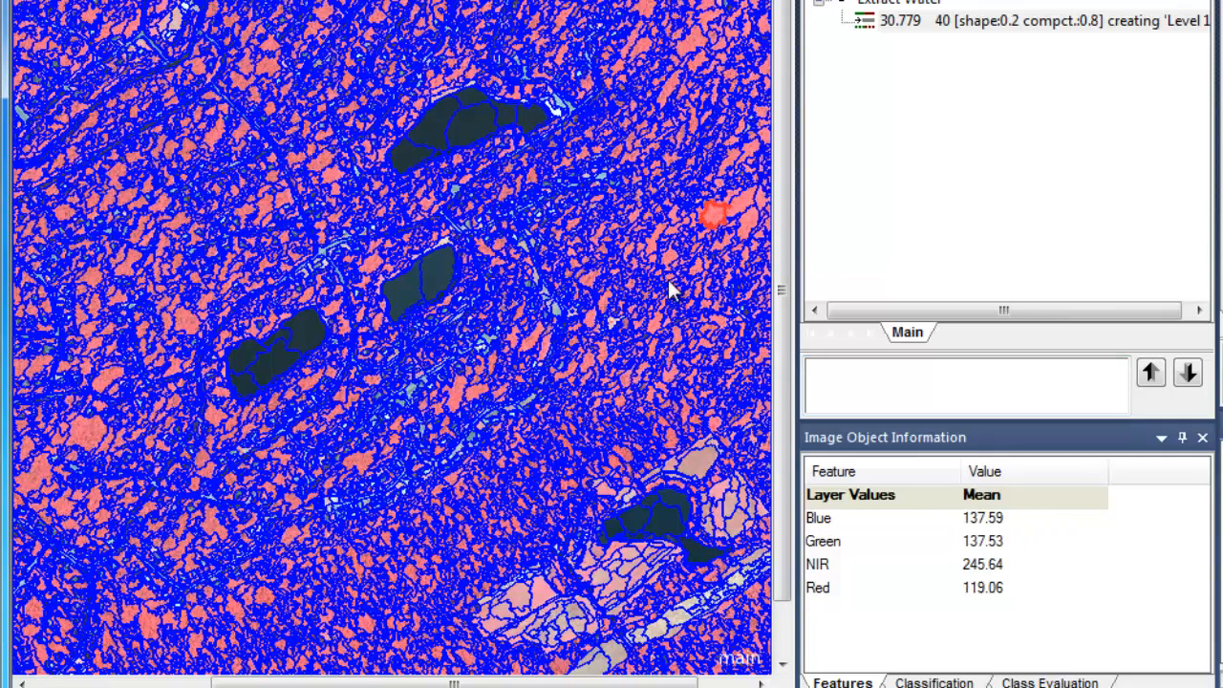
left_click(631, 346)
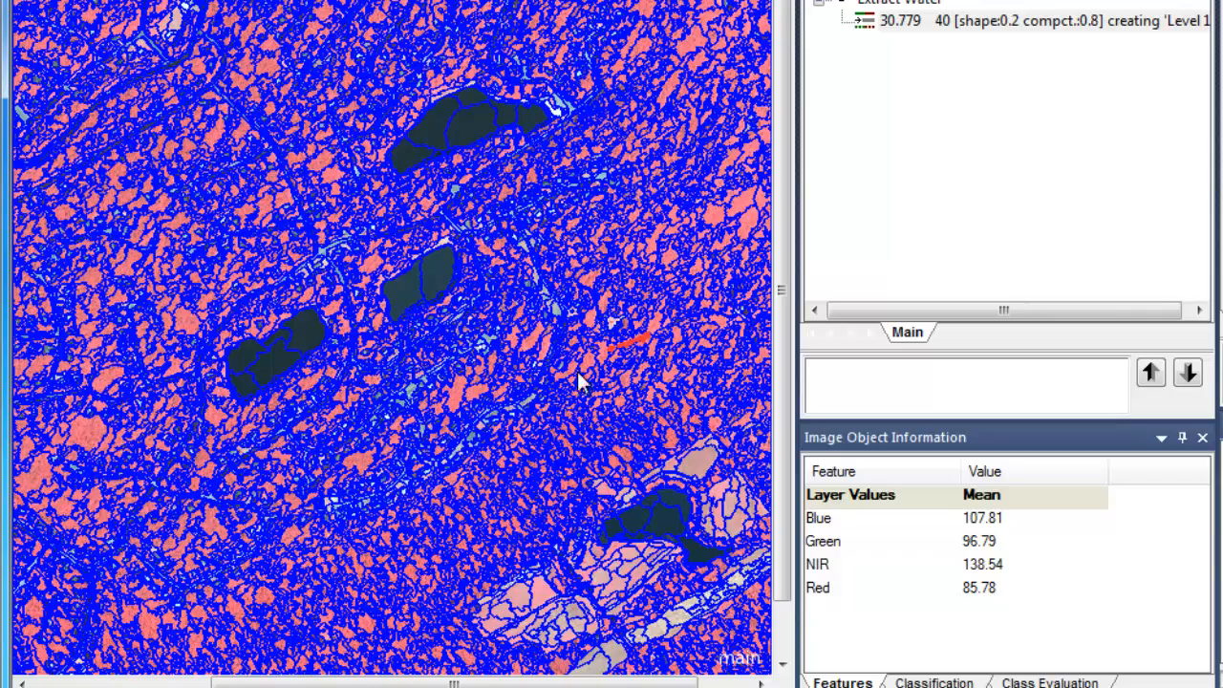
left_click(479, 392)
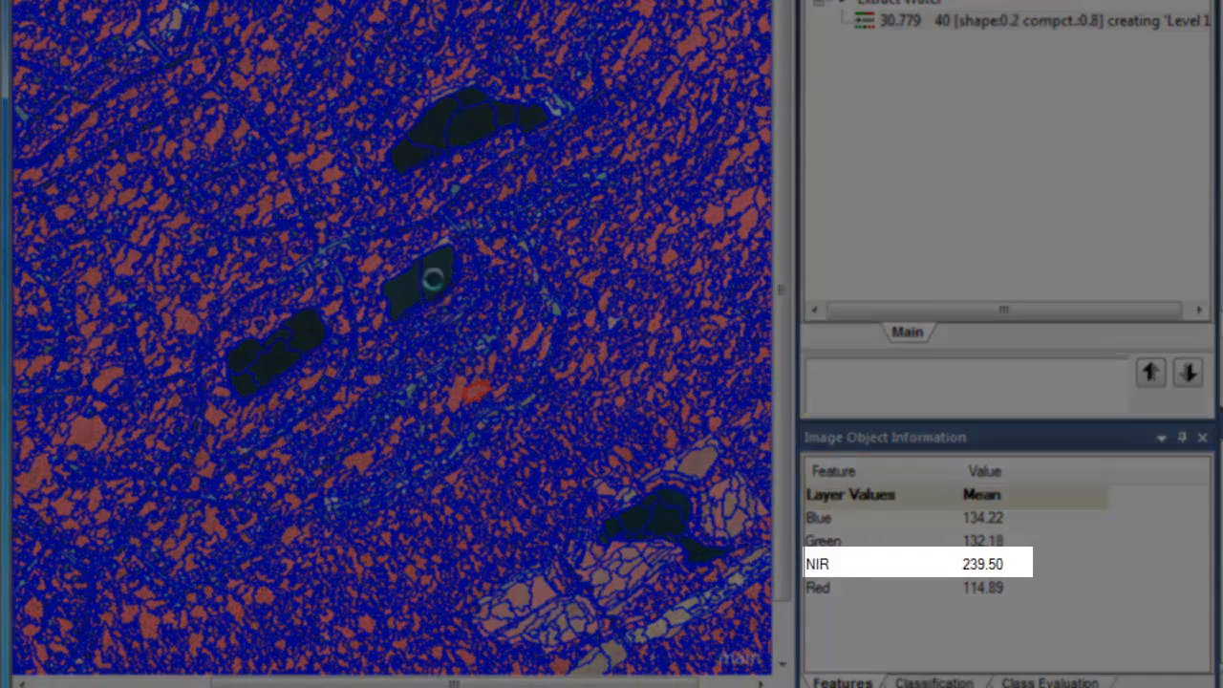
left_click(432, 277)
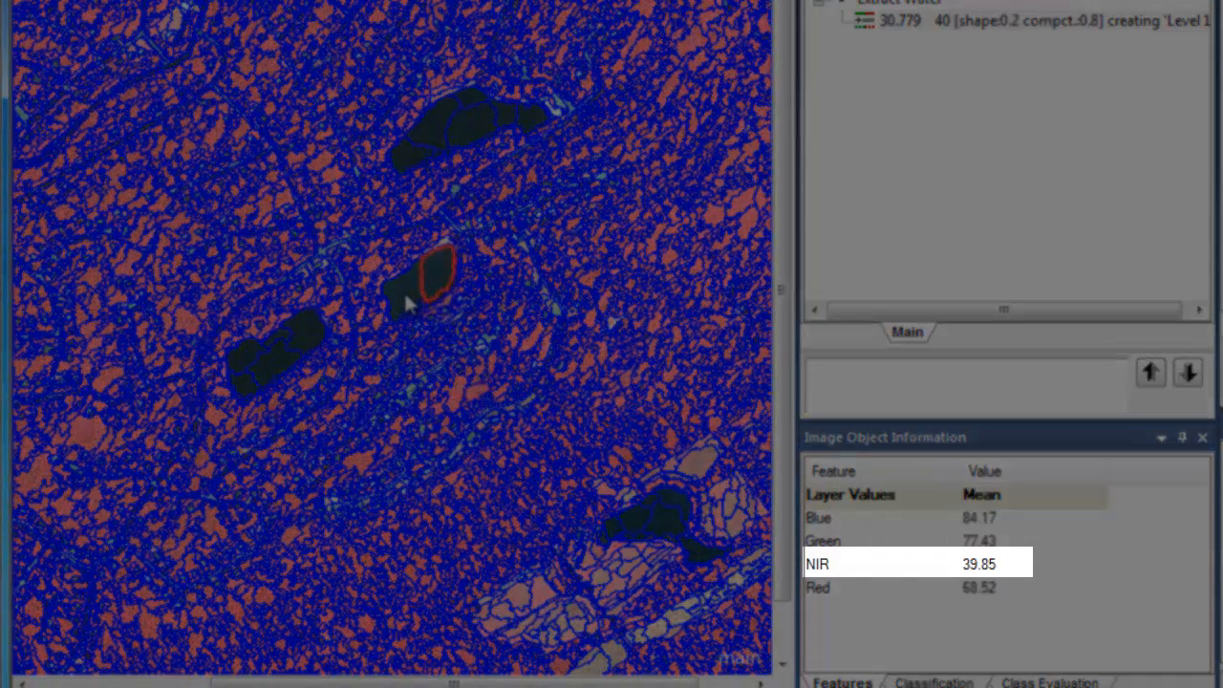
left_click(406, 303)
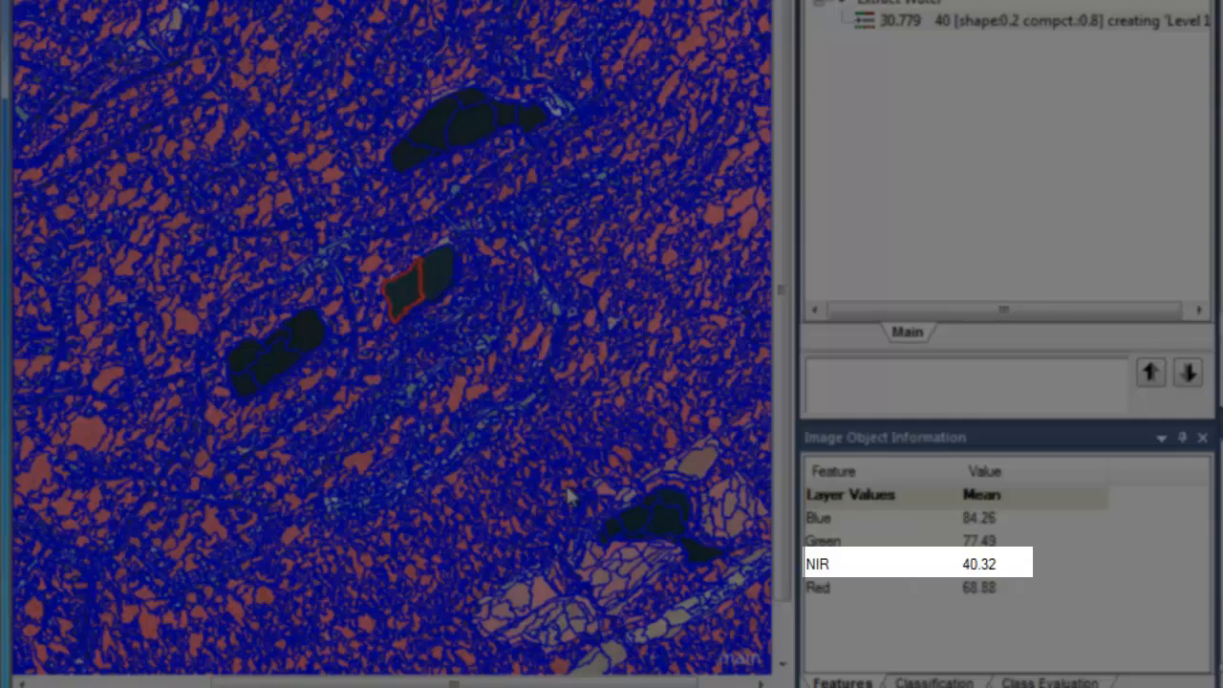
left_click(623, 521)
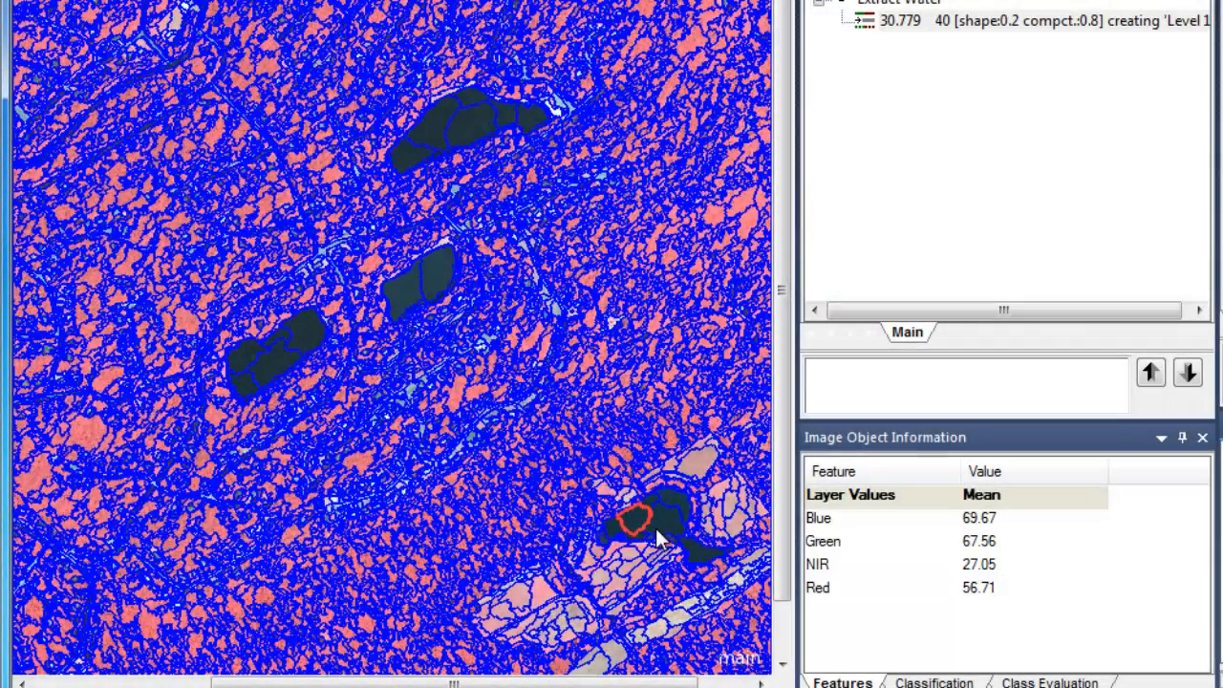
left_click(669, 530)
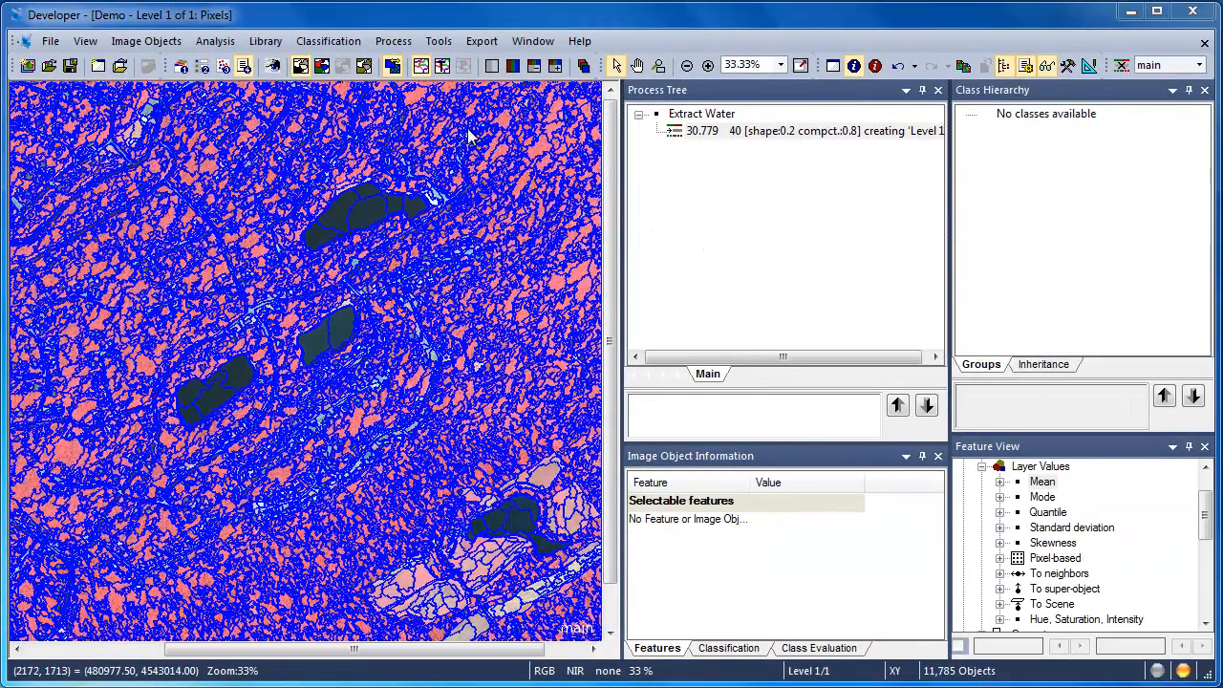
Step: Hide the object outlines and render the objects by their mean NIR value, comparing this with the pixel view
left_click(421, 65)
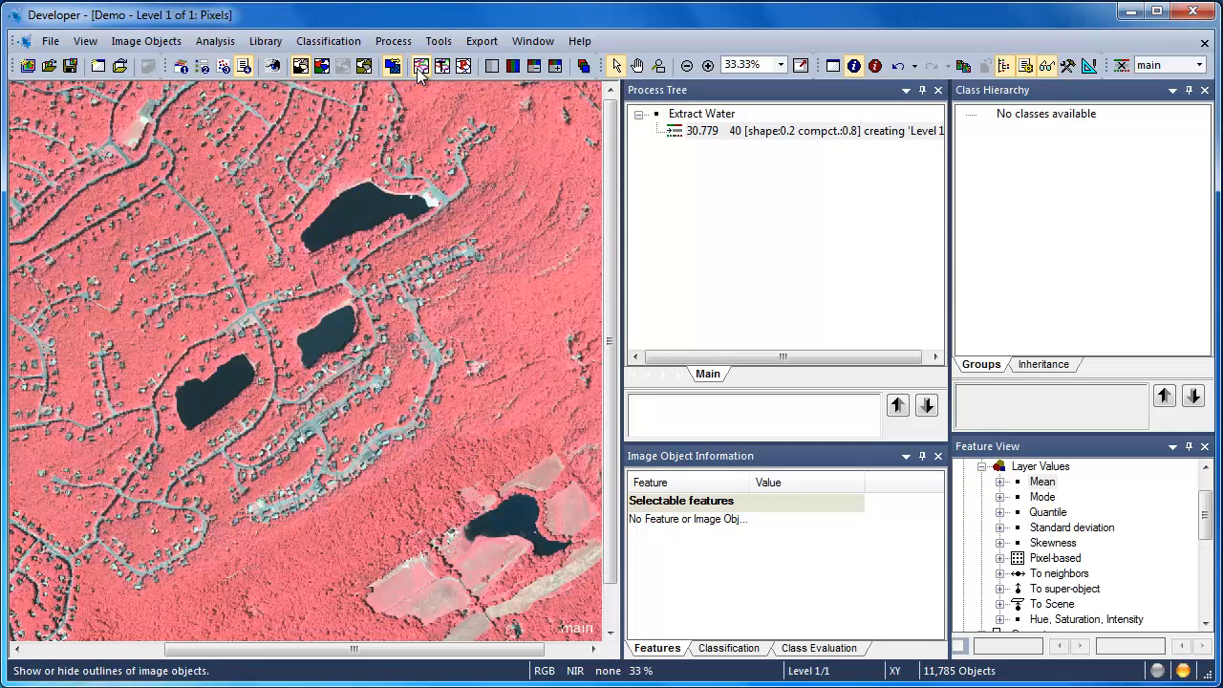
left_click(999, 484)
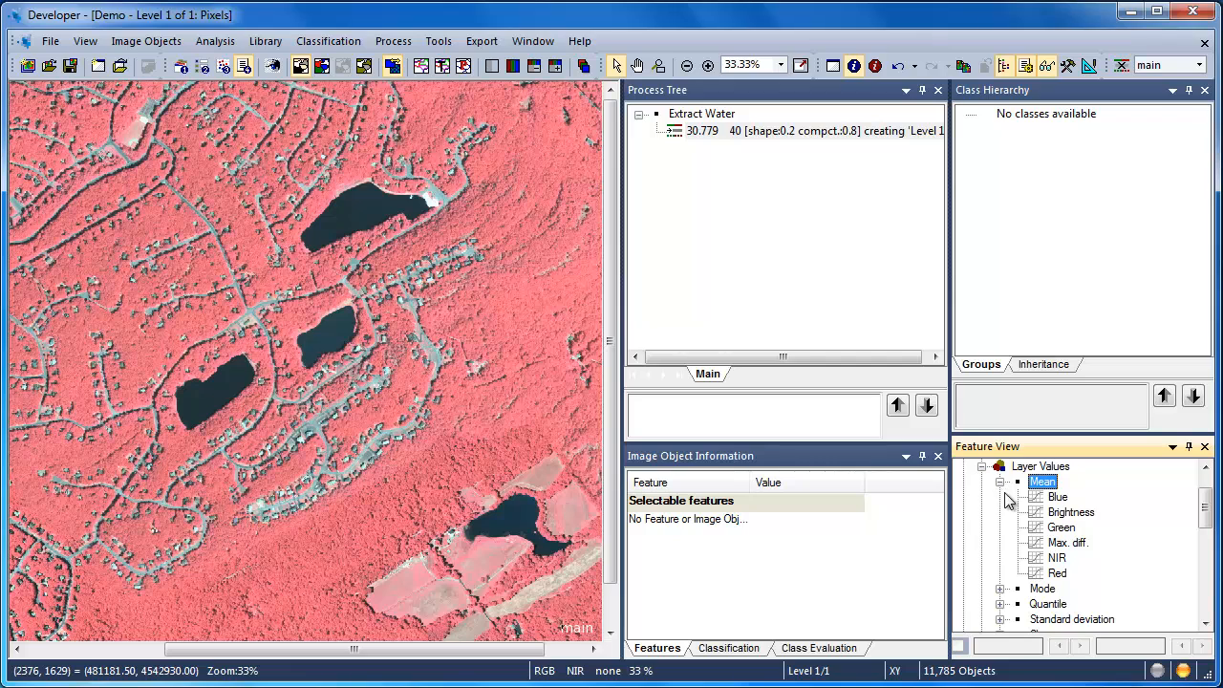
left_click(1057, 560)
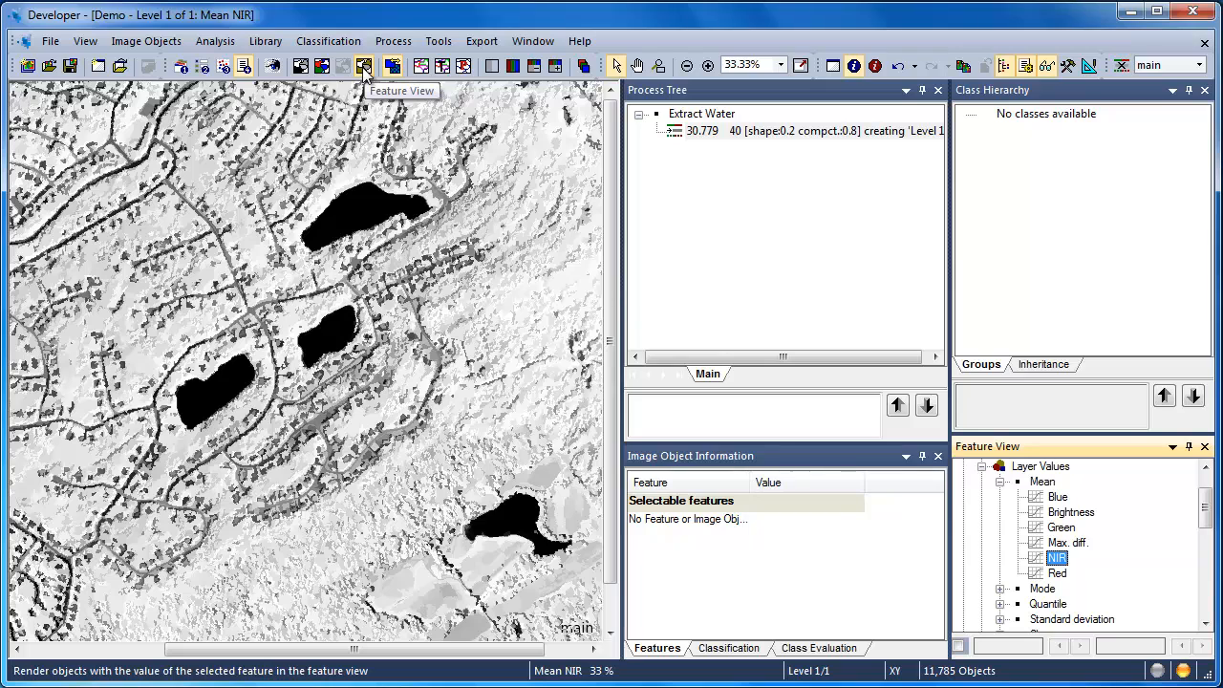
left_click(300, 71)
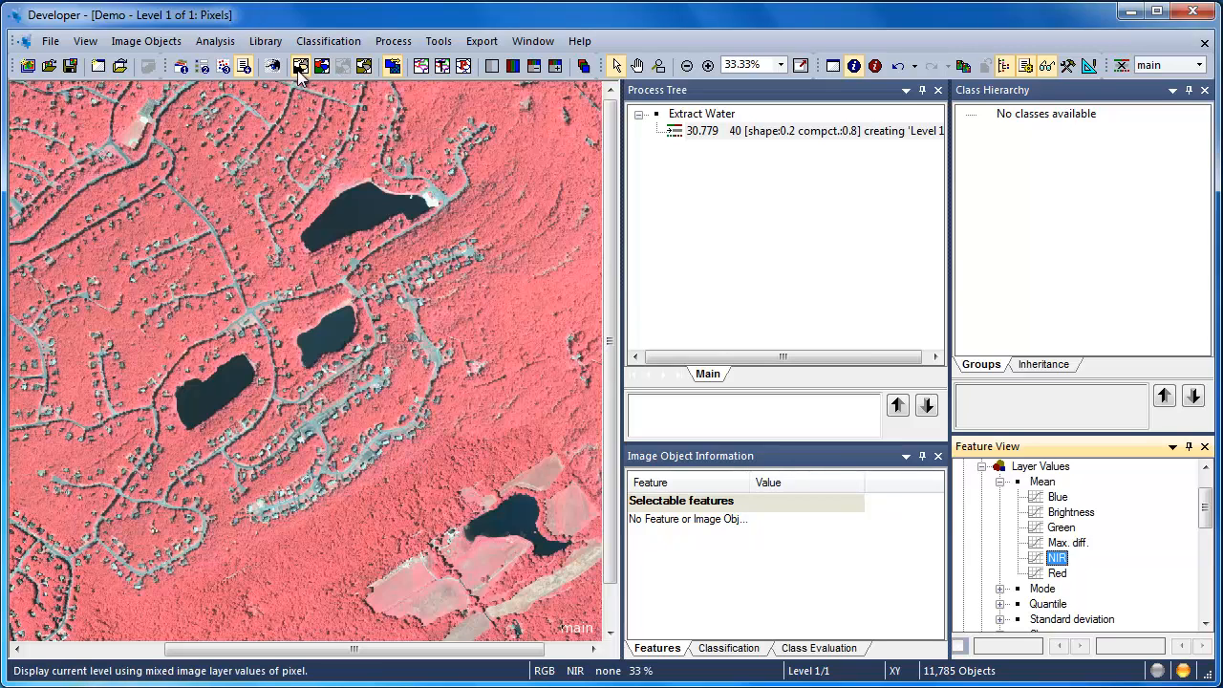
left_click(363, 69)
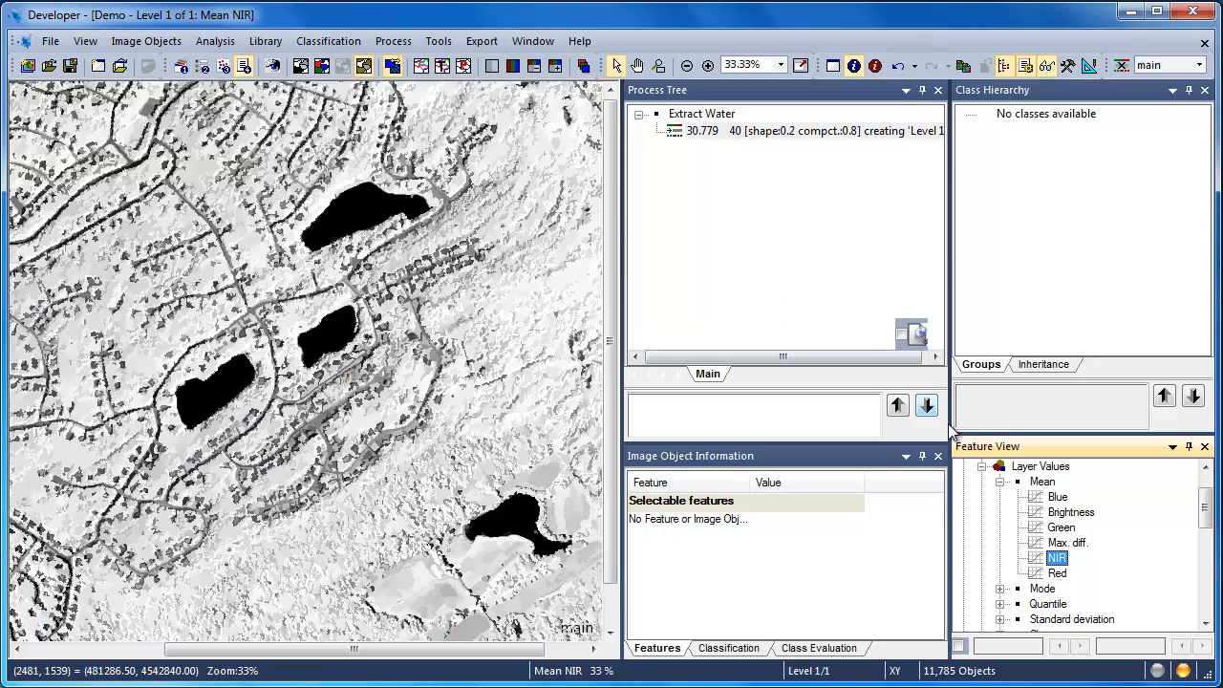
Step: Update the value range of the mean NIR feature and turn on its coloured range display
right_click(1059, 565)
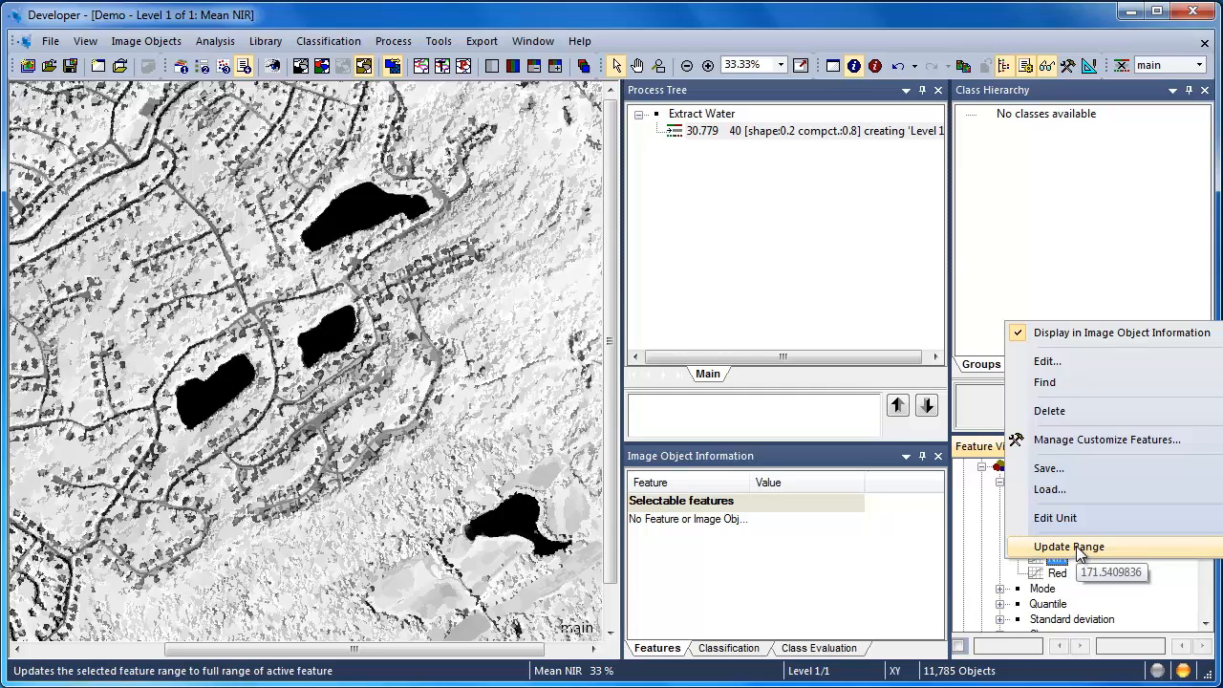
left_click(1078, 548)
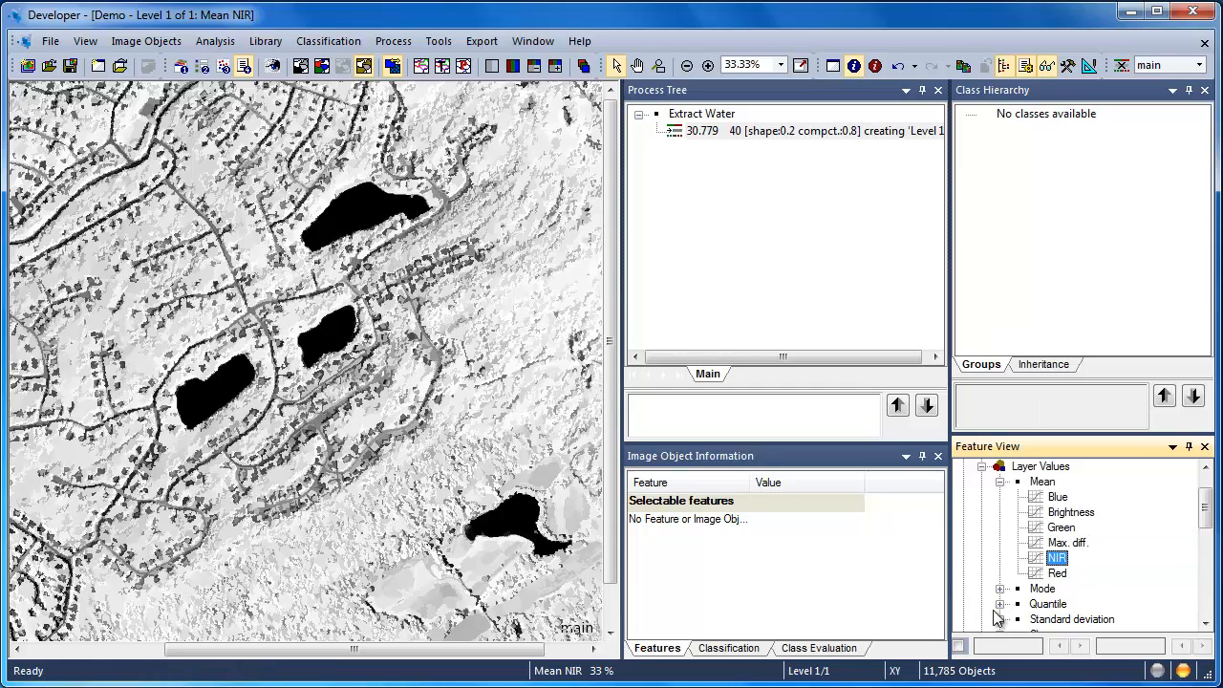
left_click(959, 647)
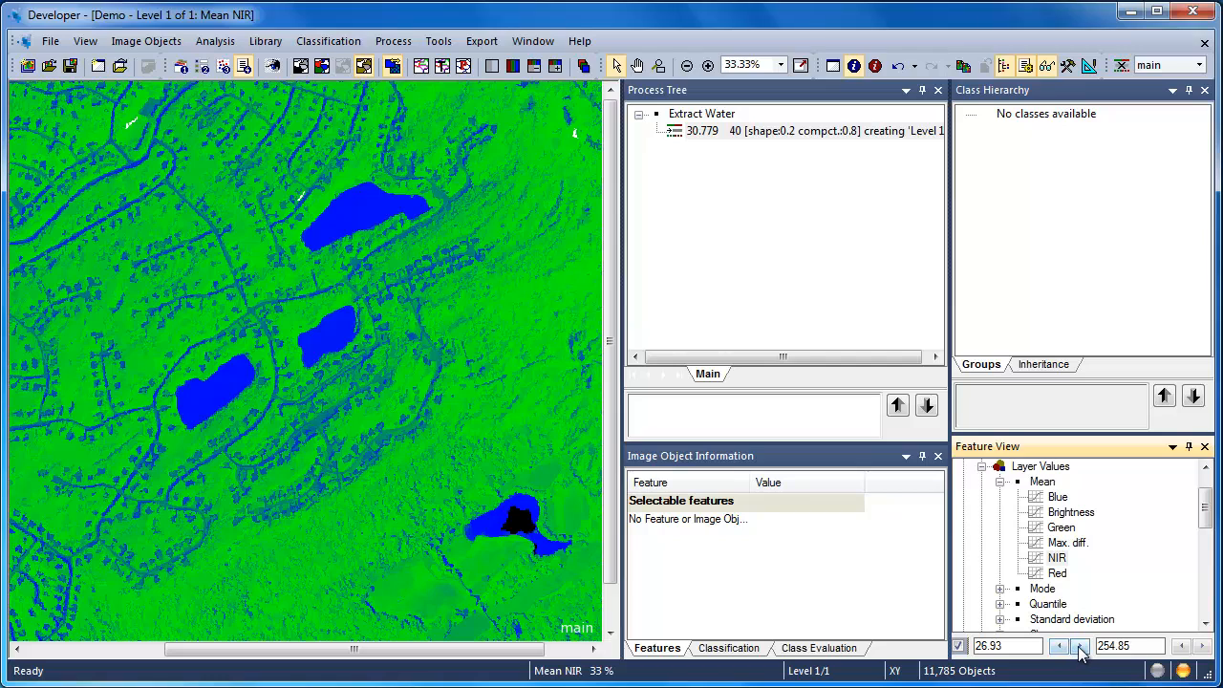
Step: Raise the lower limit of the mean NIR display range in single steps past 65 to examine which objects drop out
left_click(1081, 647)
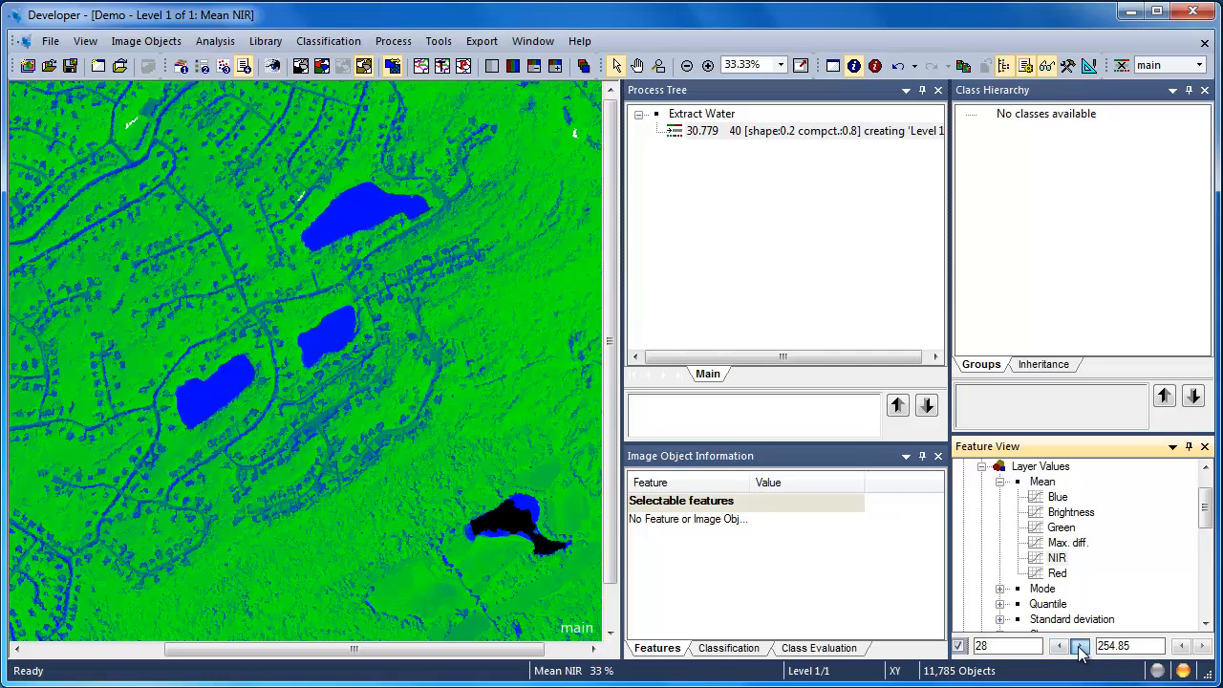
left_click(1081, 647)
left_click(1080, 647)
left_click(1080, 647)
left_click(1080, 647)
left_click(1080, 647)
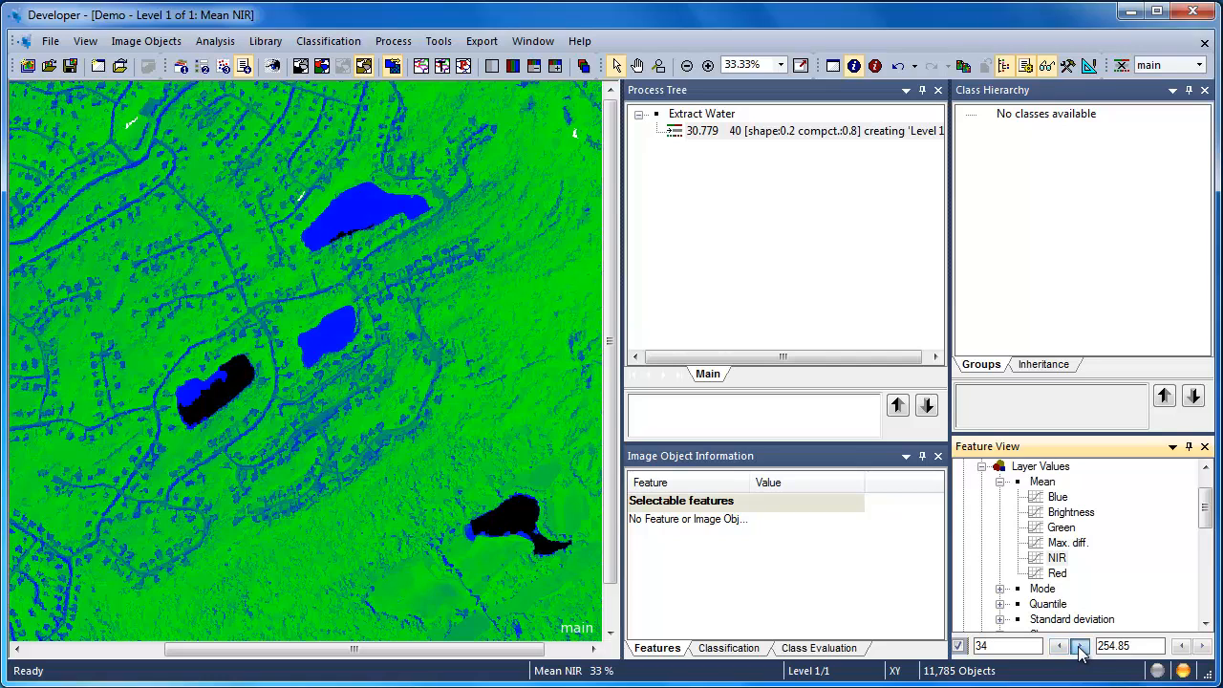
left_click(1081, 647)
left_click(1081, 646)
left_click(1081, 647)
left_click(1081, 647)
left_click(1081, 646)
left_click(1080, 647)
left_click(1080, 647)
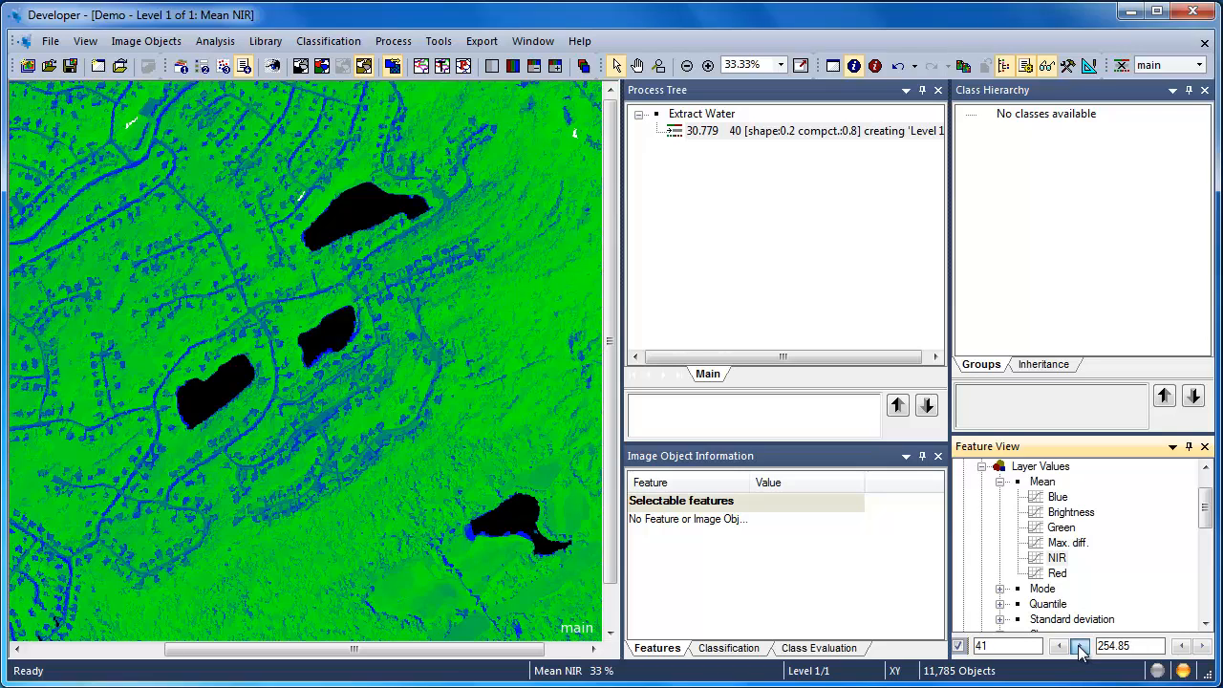
left_click(1080, 647)
left_click(1081, 647)
left_click(1080, 646)
left_click(1080, 647)
left_click(1080, 646)
left_click(1081, 647)
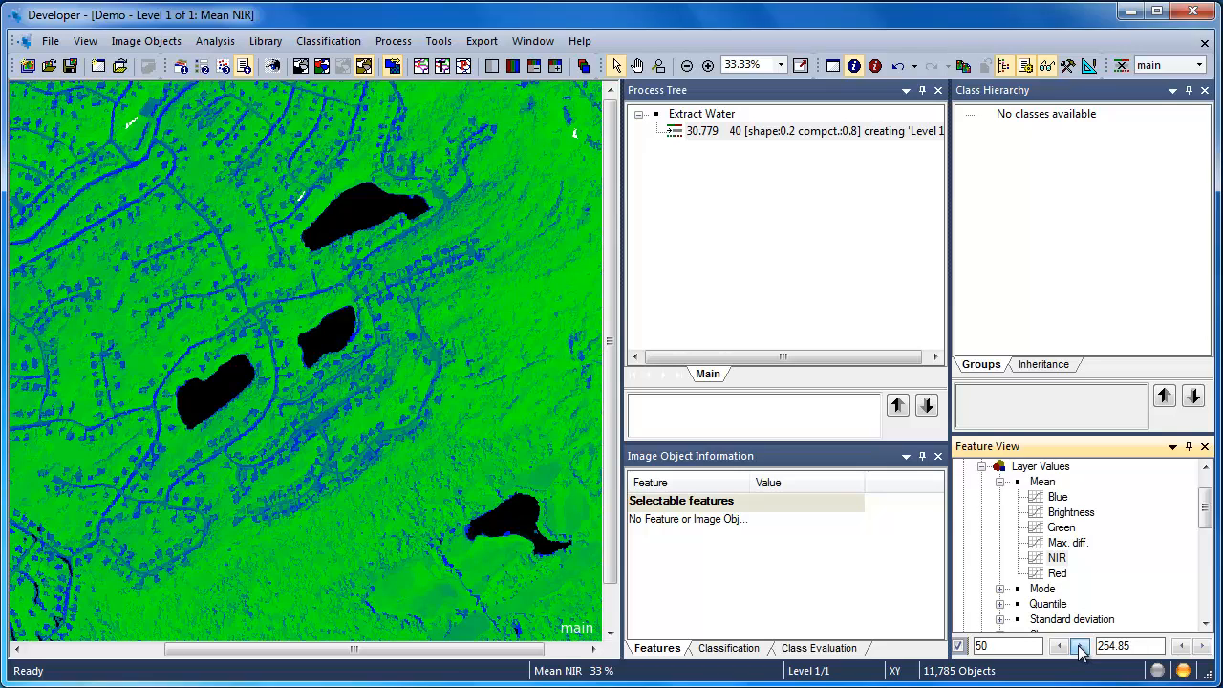
left_click(1080, 647)
left_click(1080, 647)
left_click(1081, 647)
left_click(1081, 647)
left_click(1080, 649)
left_click(1080, 650)
left_click(1080, 650)
left_click(1079, 650)
left_click(1079, 650)
left_click(1079, 649)
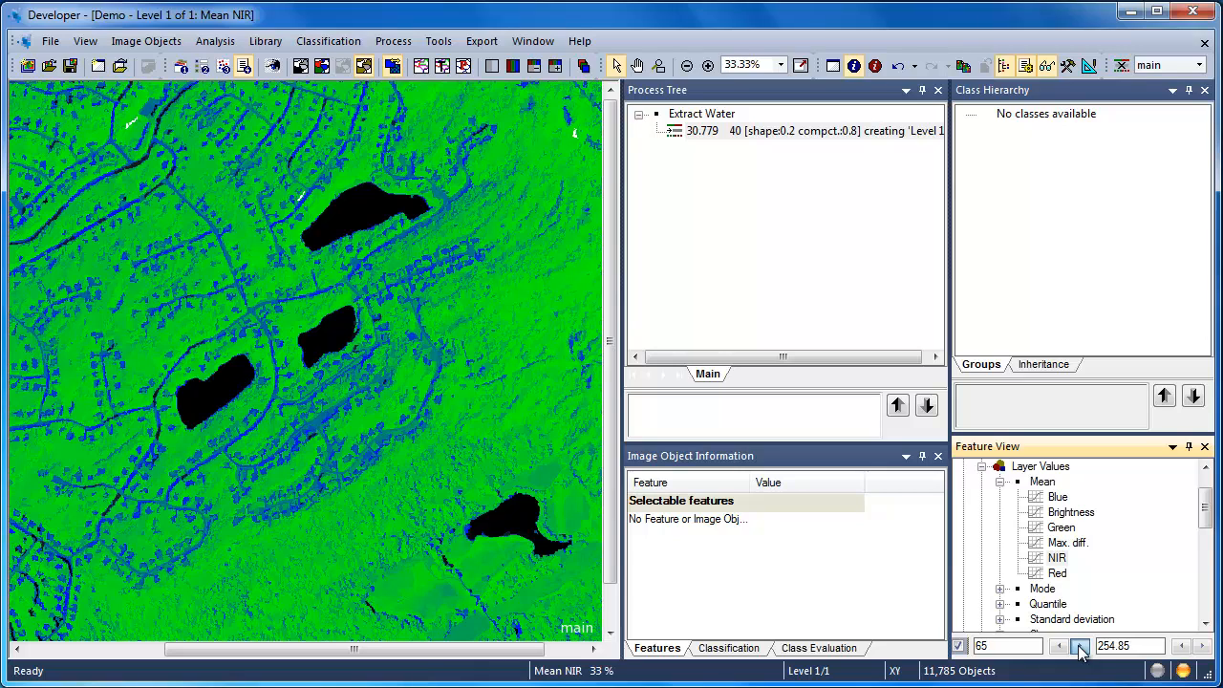
left_click(1079, 649)
left_click(1080, 650)
Step: Set the mean NIR display range to a lower limit of 0 and an upper limit of 69
double_click(981, 646)
left_click(975, 644)
type("0")
mouse_move(975, 645)
left_mouse_down()
mouse_move(992, 645)
mouse_move(953, 642)
mouse_move(997, 641)
left_mouse_up()
type("0")
left_click(1132, 645)
left_click_drag(1115, 645, 1139, 640)
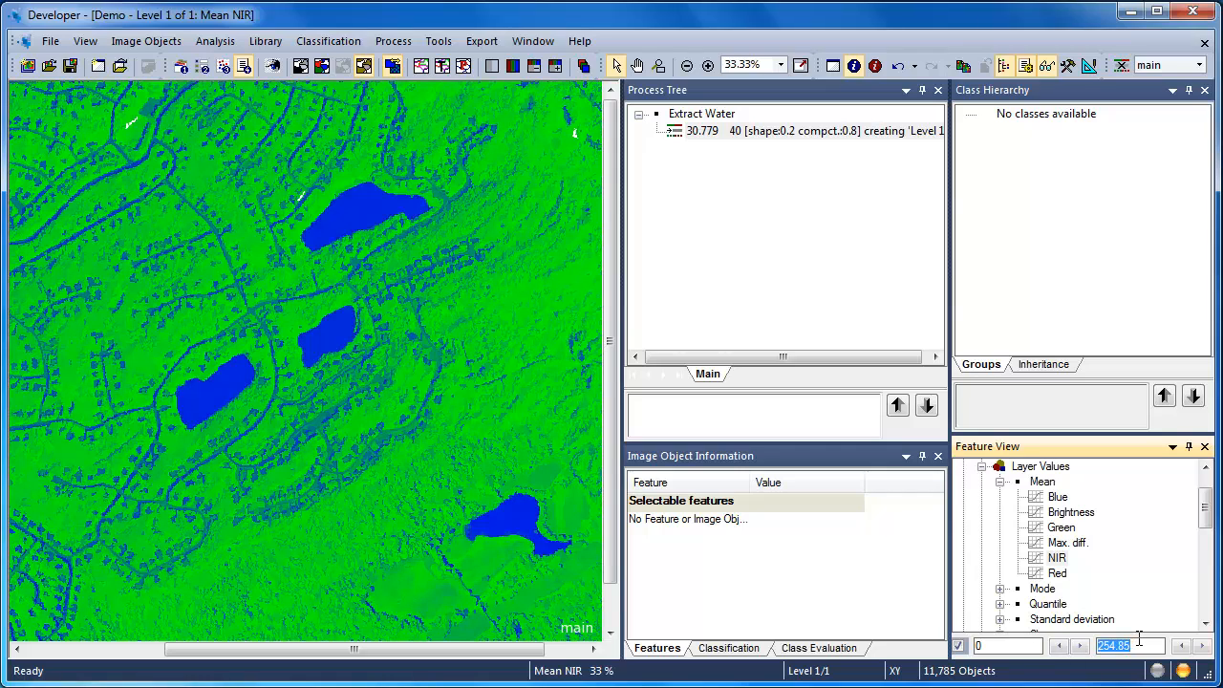
type("69")
Step: Reduce the upper limit of the mean NIR range in single steps past 63, and check the mean values of a pond object
left_click(1181, 646)
left_click(1177, 647)
left_click(1178, 647)
left_click(1178, 646)
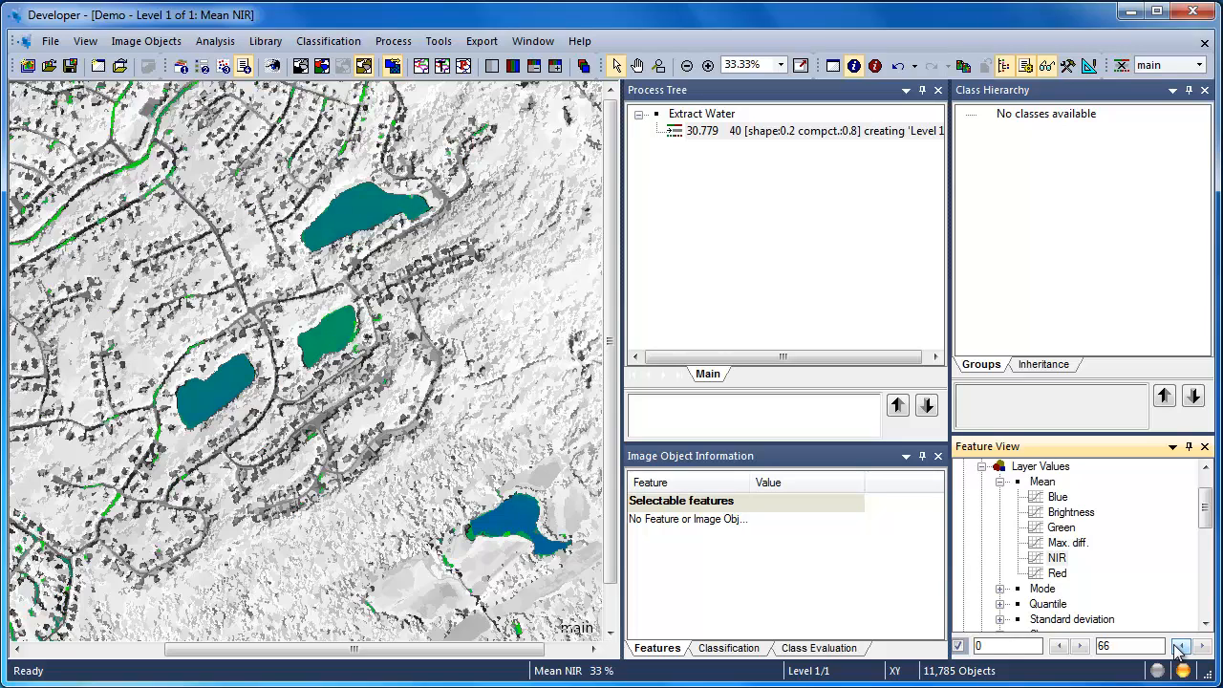
left_click(1175, 646)
left_click(1178, 647)
left_click(1178, 647)
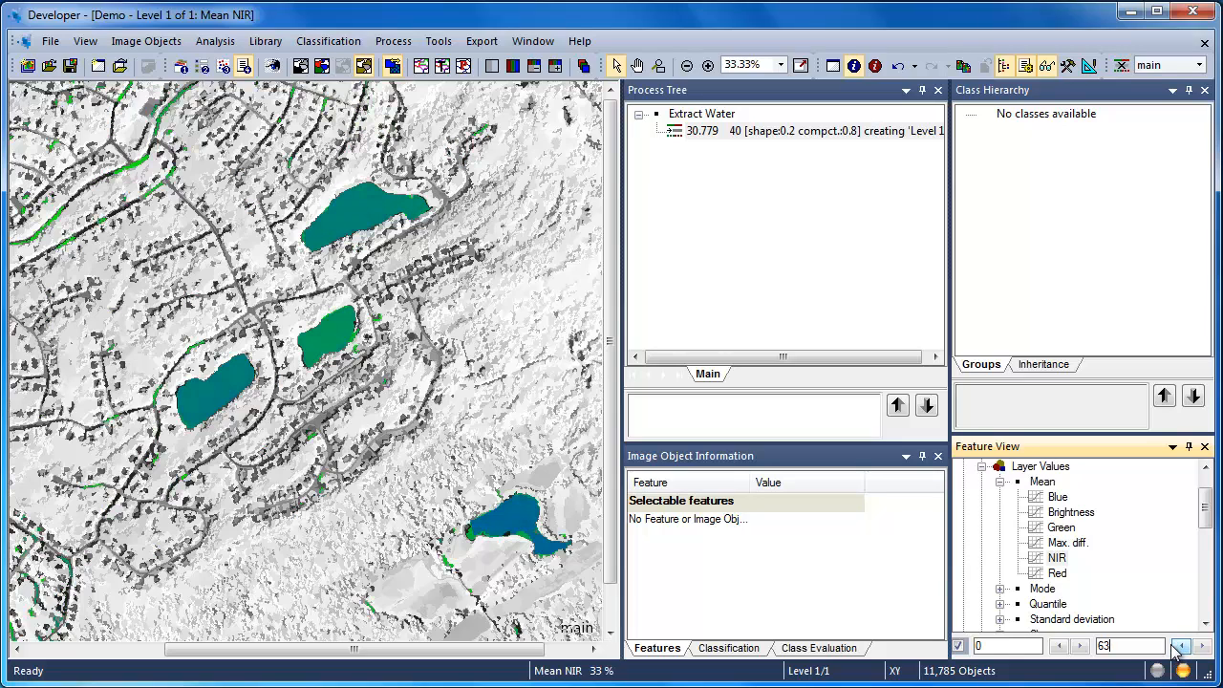
left_click(1178, 647)
left_click(1178, 646)
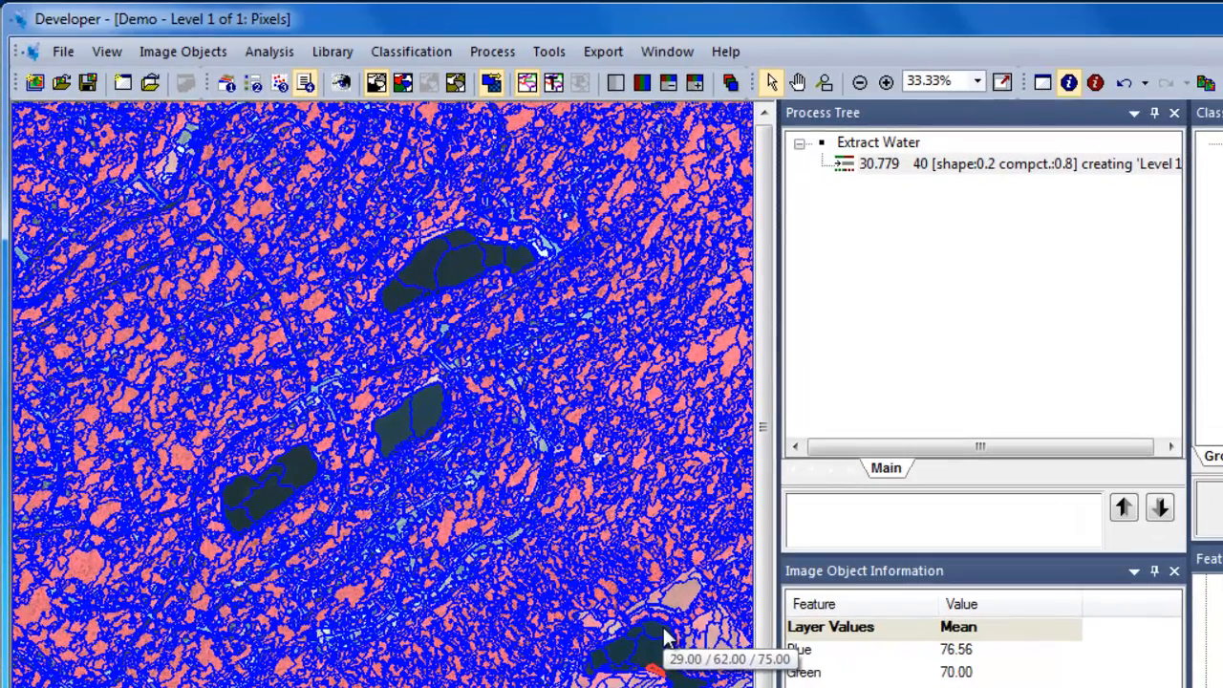
left_click(630, 607)
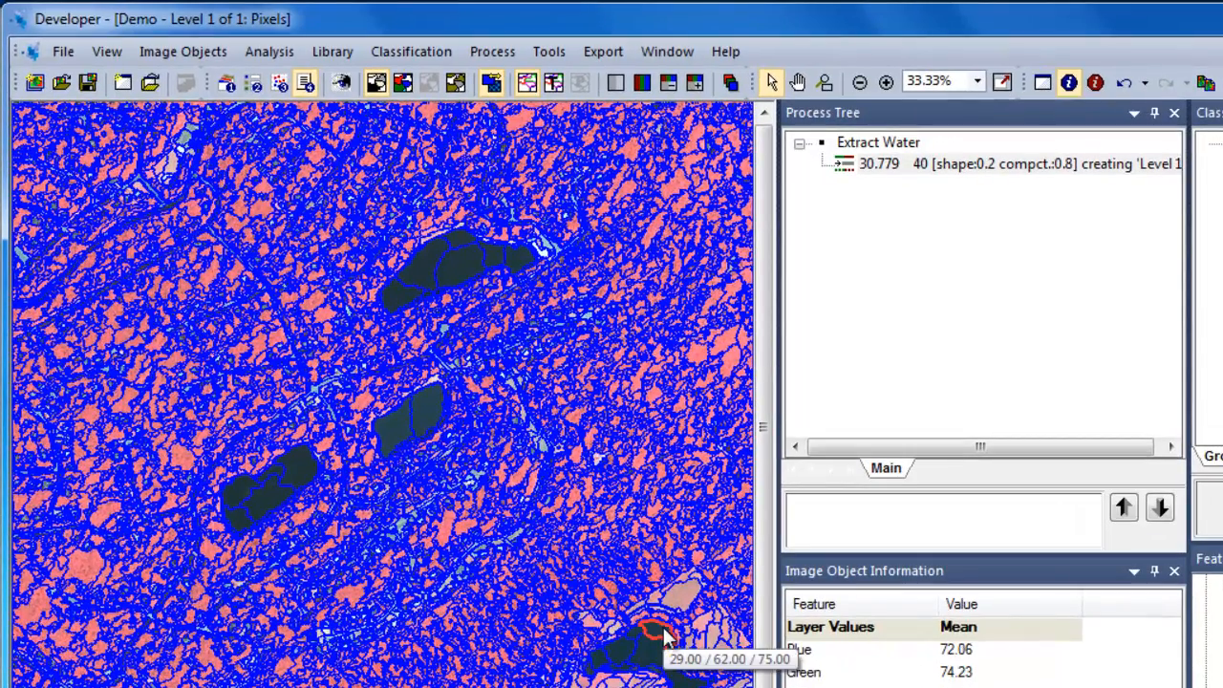
Step: Append a new process after the segmentation and choose assign class as its algorithm
right_click(863, 170)
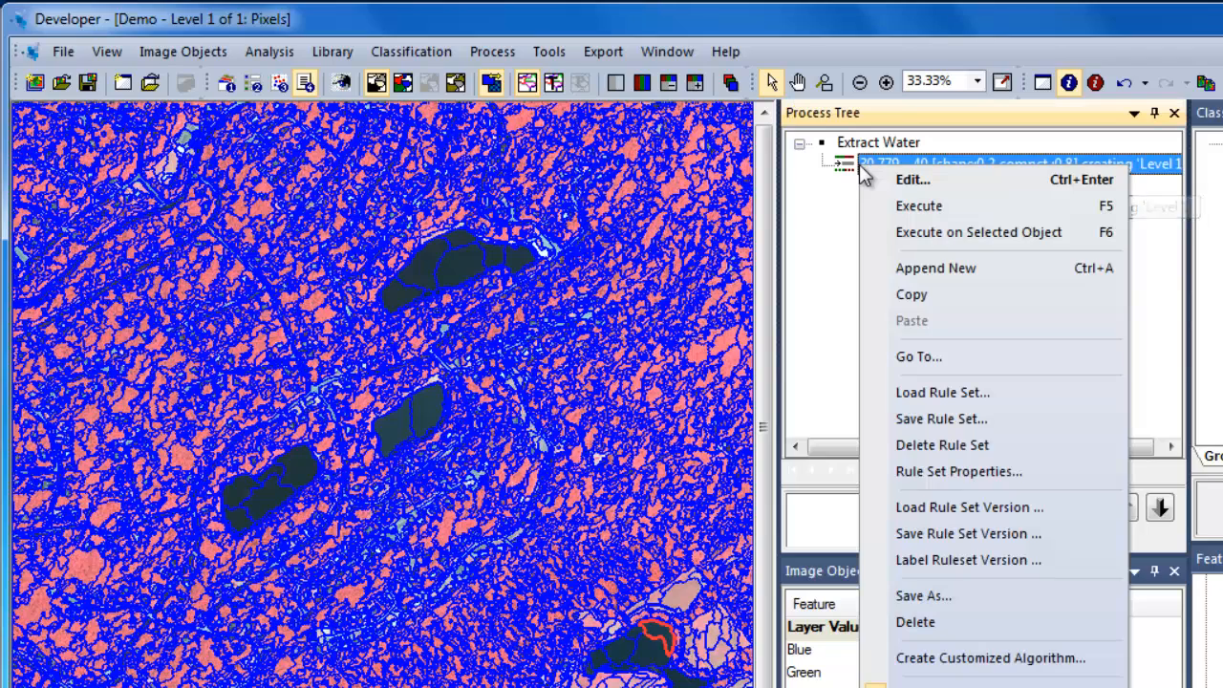
left_click(902, 267)
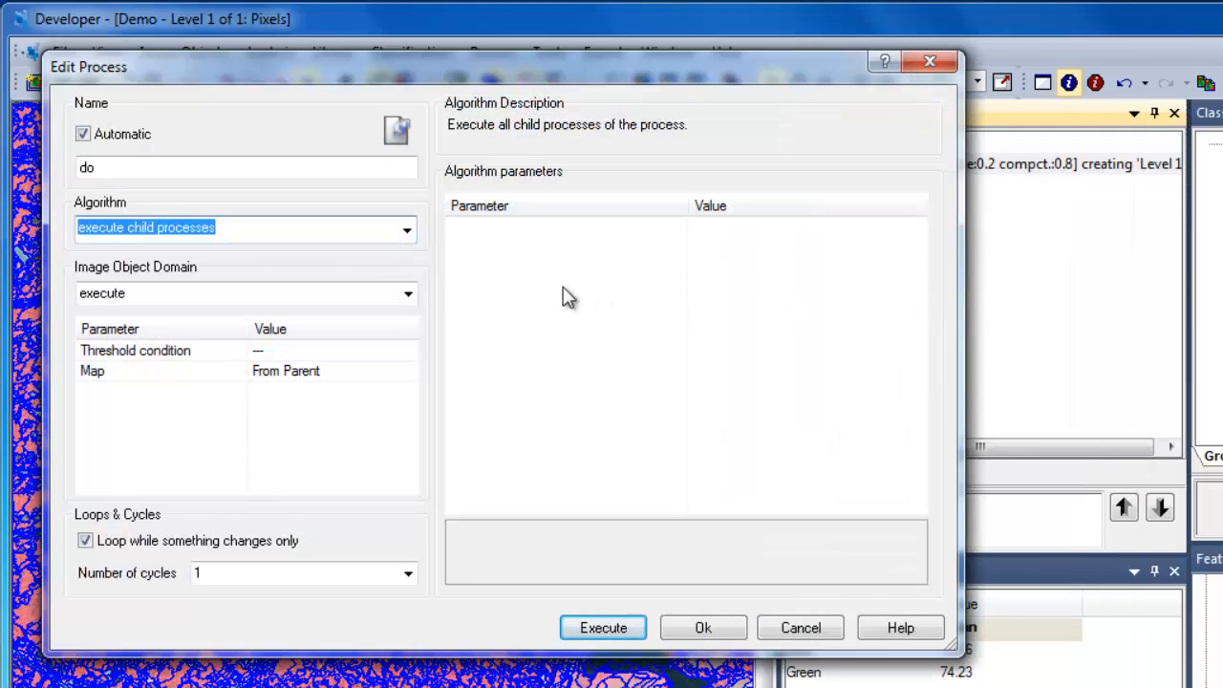
left_click(408, 234)
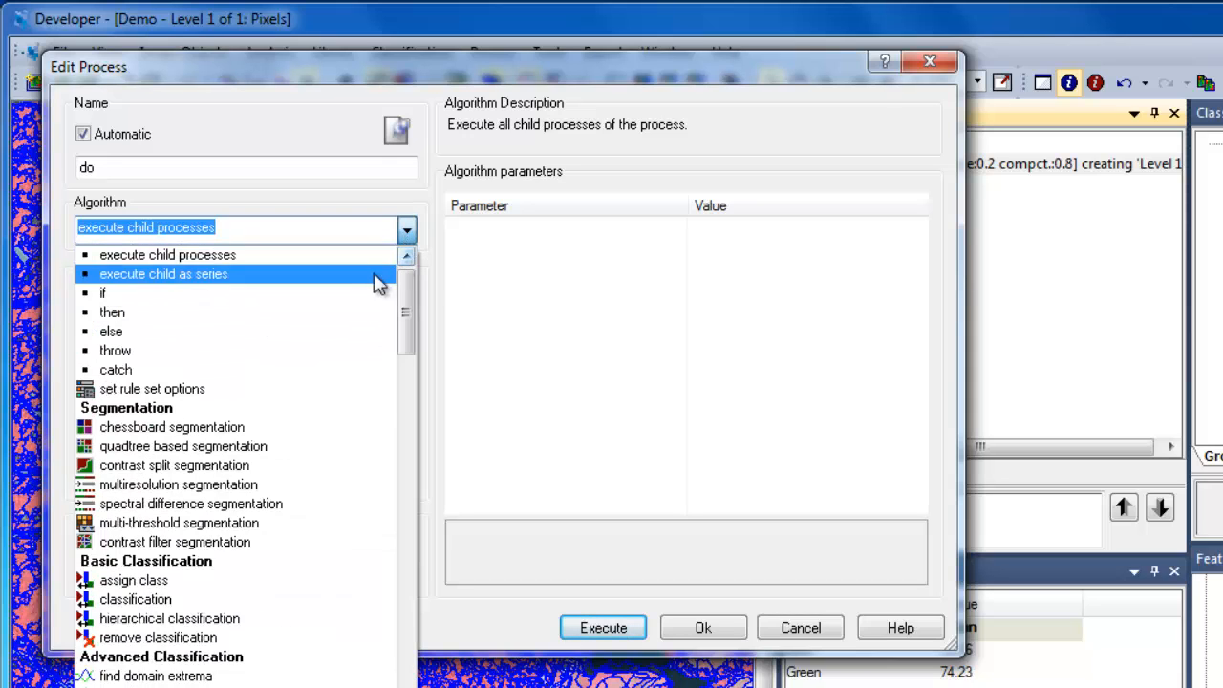
left_click(158, 582)
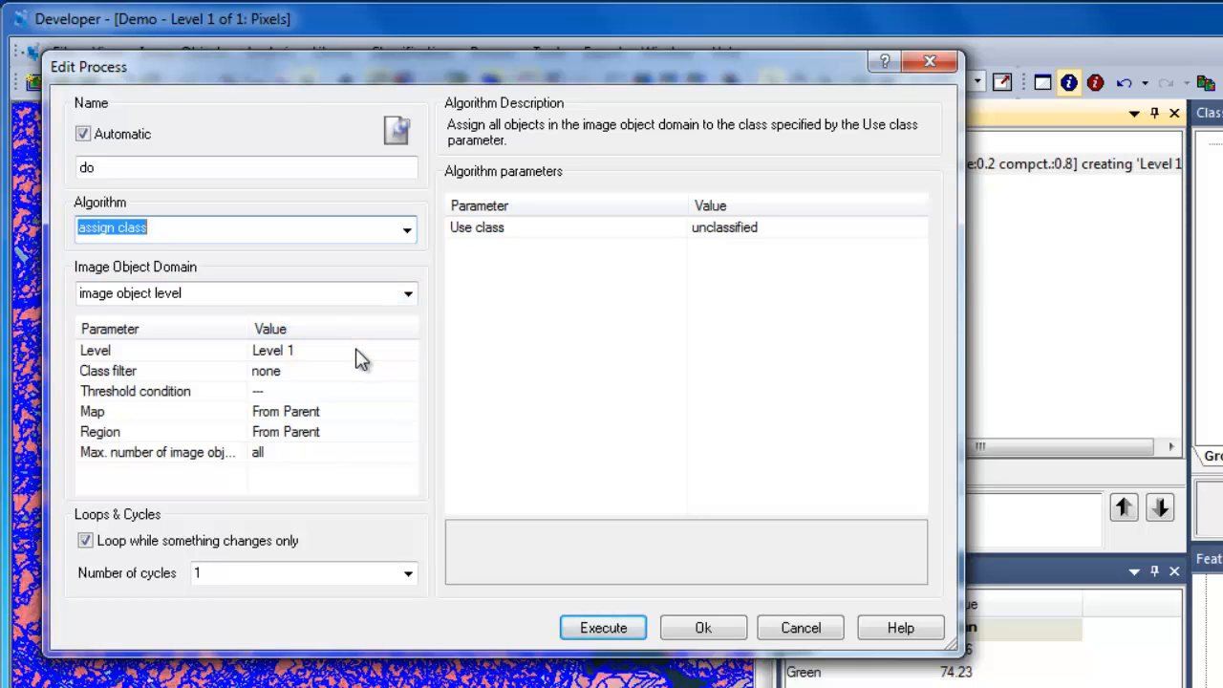
Step: Restrict the class filter of the assign class process to unclassified objects
left_click(356, 373)
left_click(406, 374)
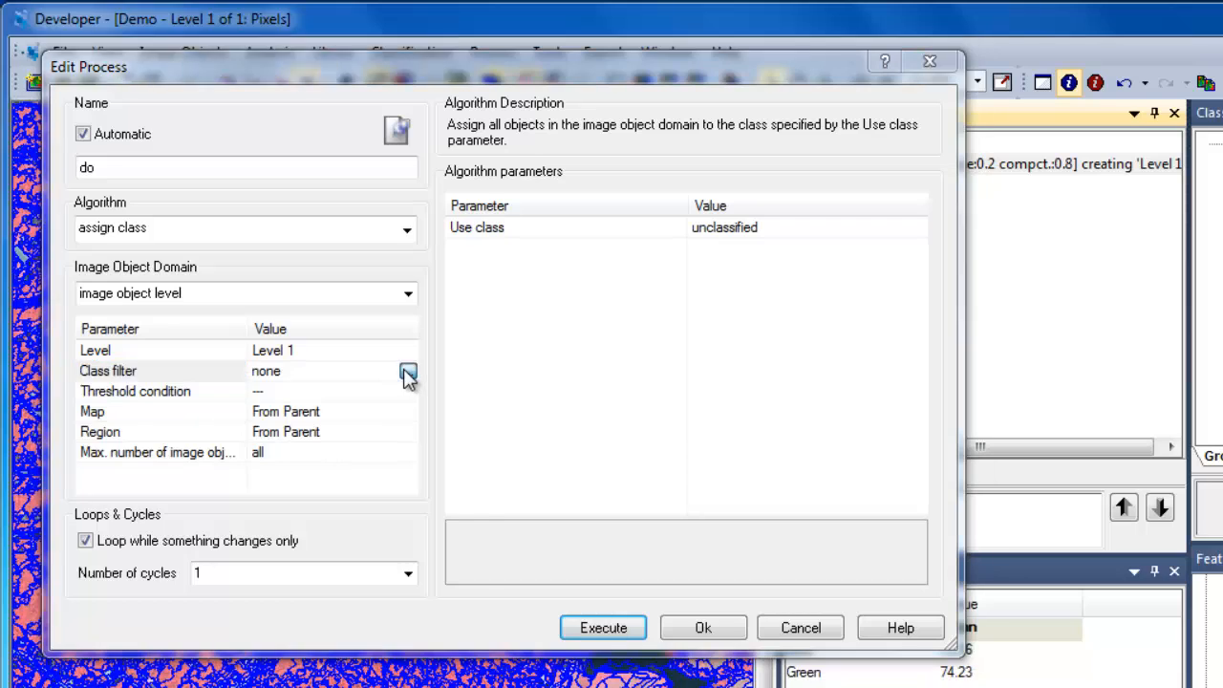
left_click(108, 120)
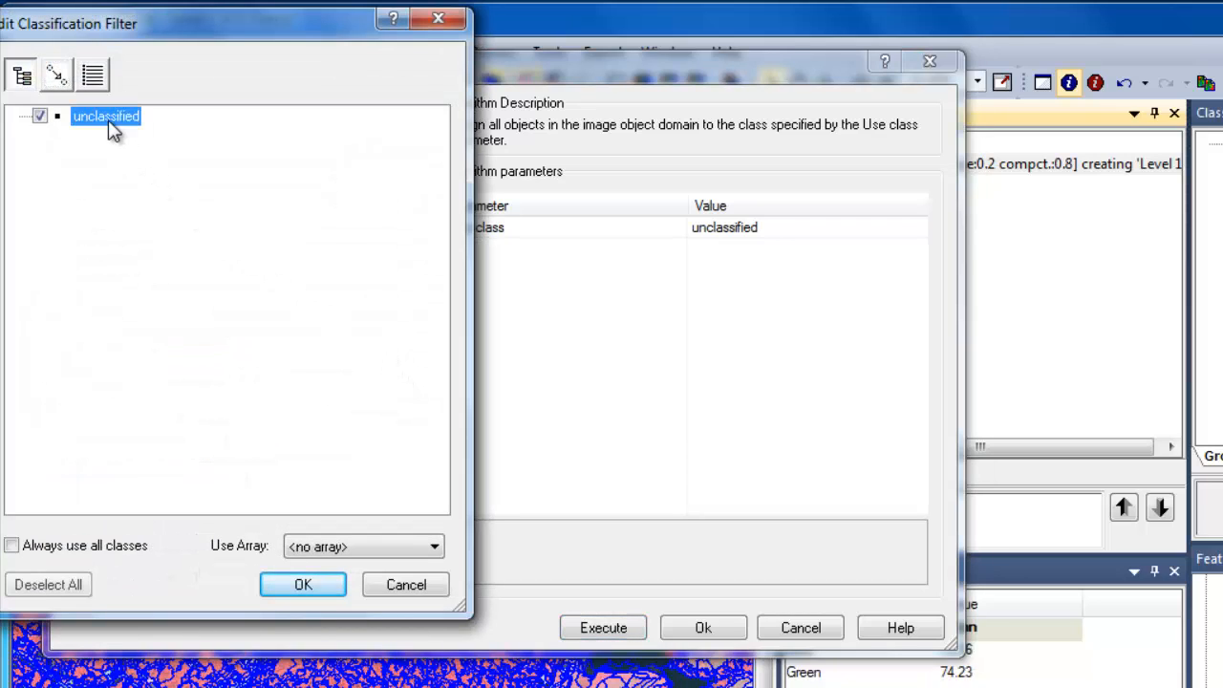
left_click(302, 585)
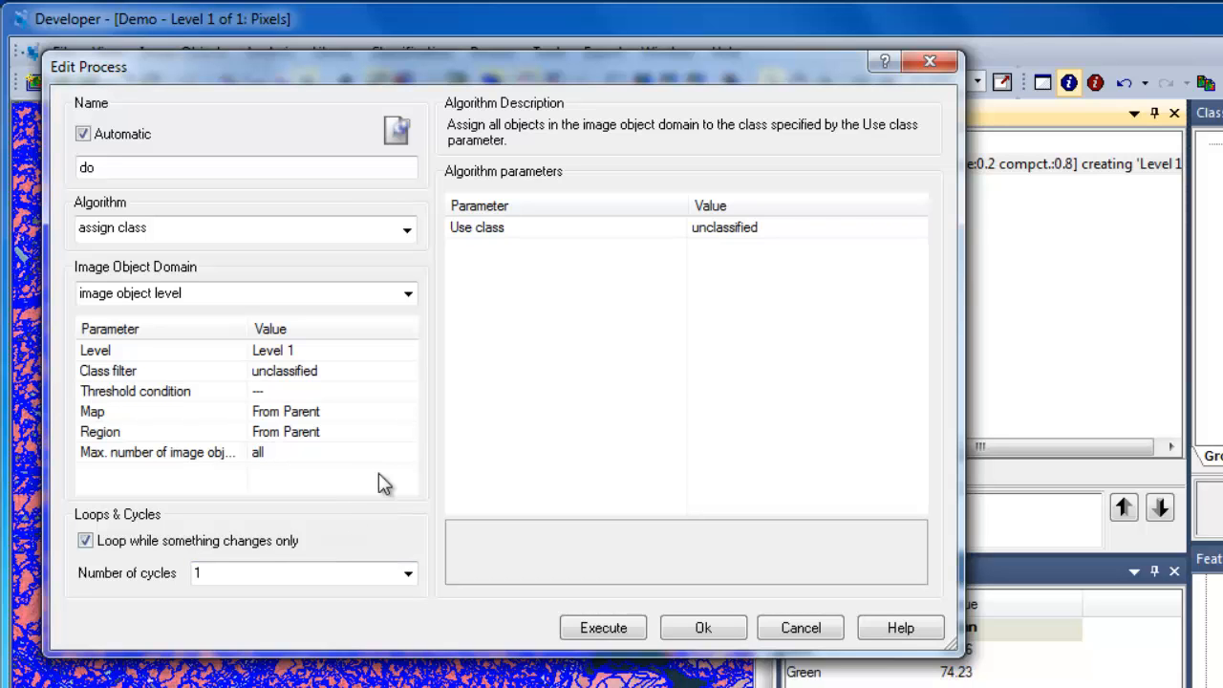
Step: Add the threshold condition Mean NIR < 50 to the assign class process, using the NIR mean layer value
left_click(403, 396)
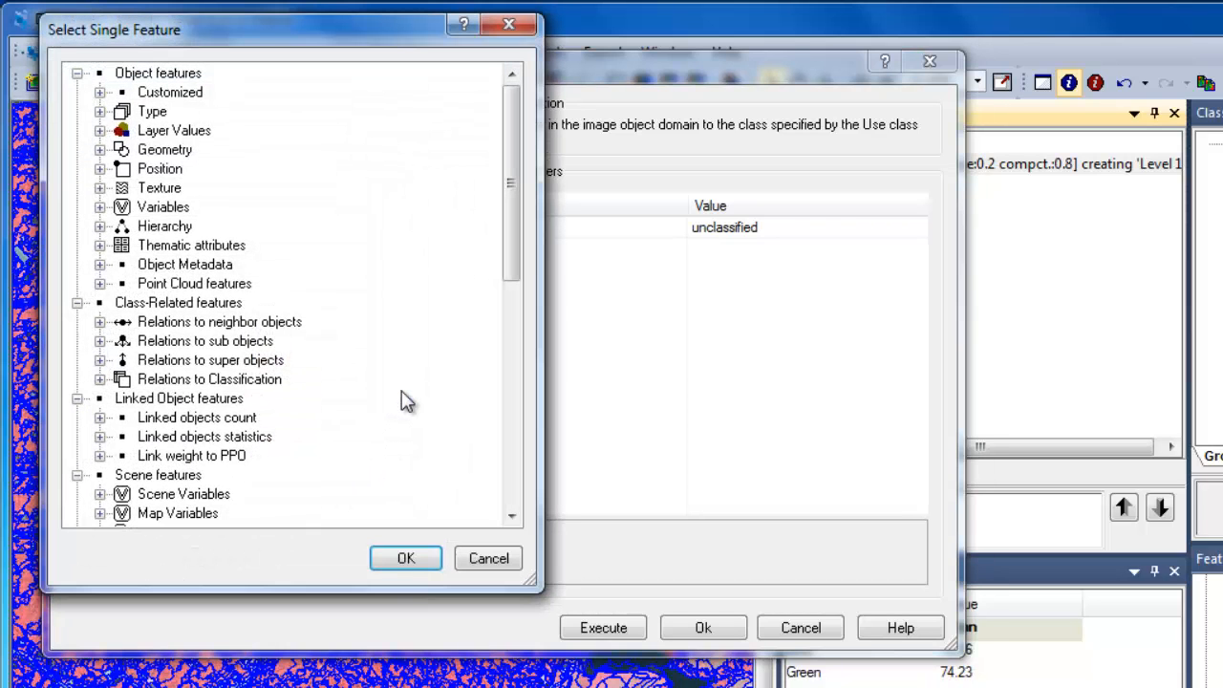
left_click(99, 131)
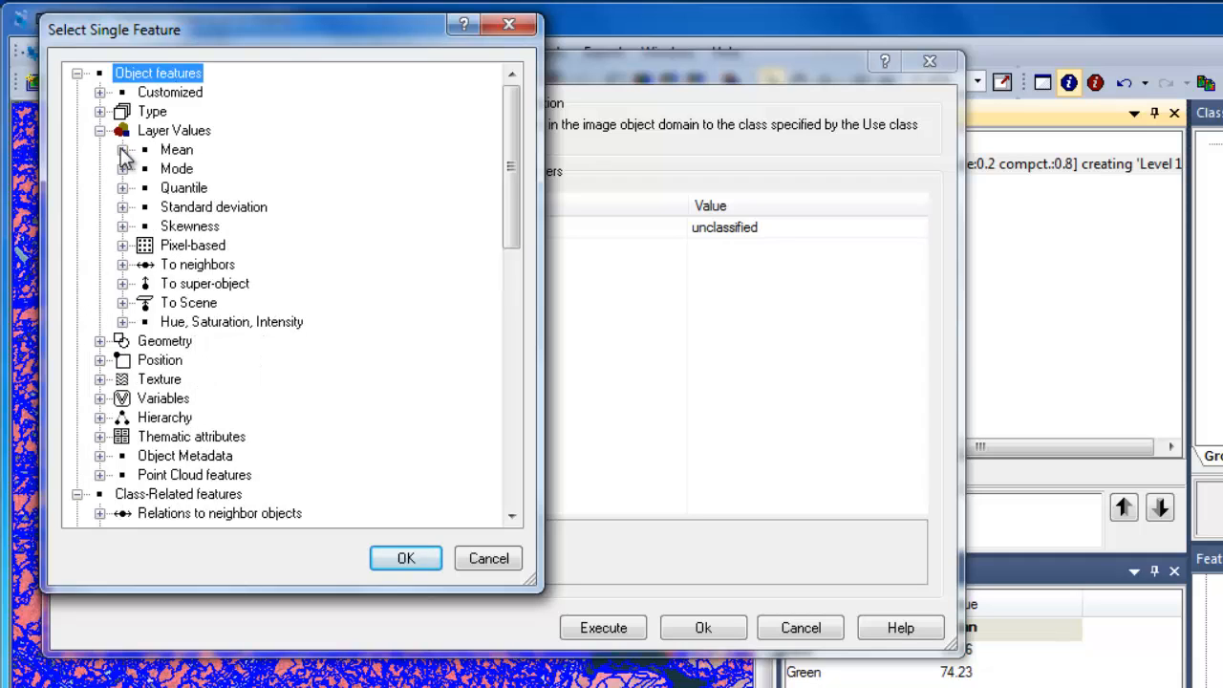
left_click(123, 150)
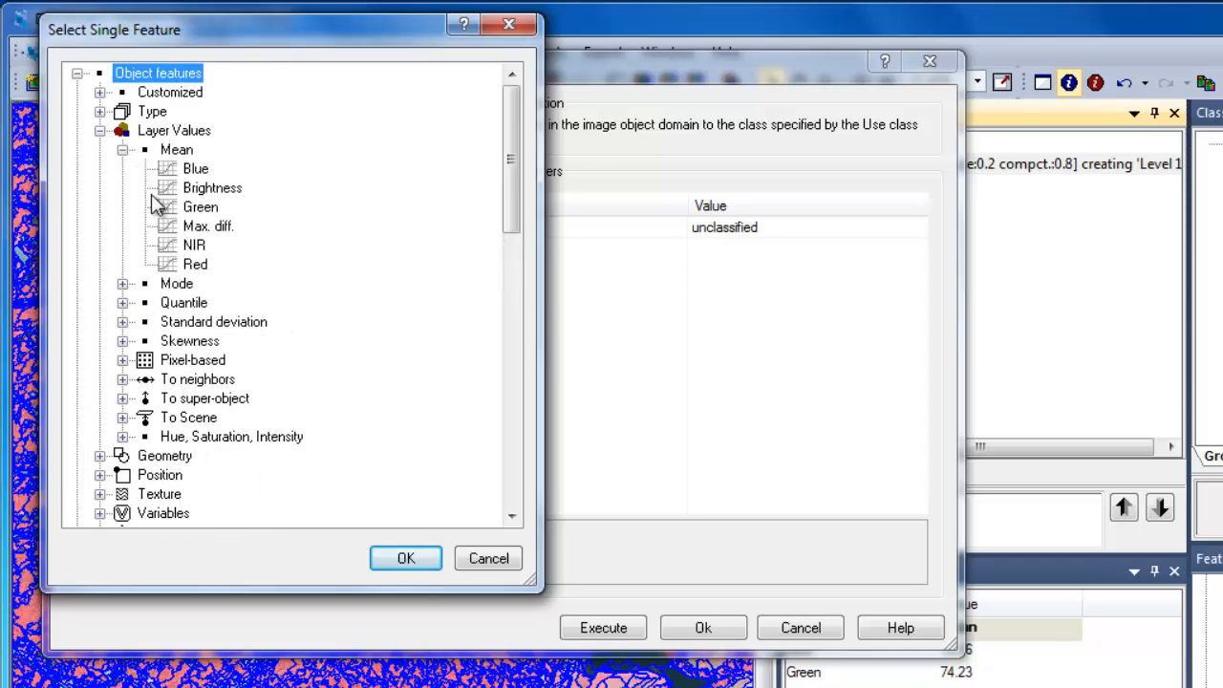
left_click(185, 246)
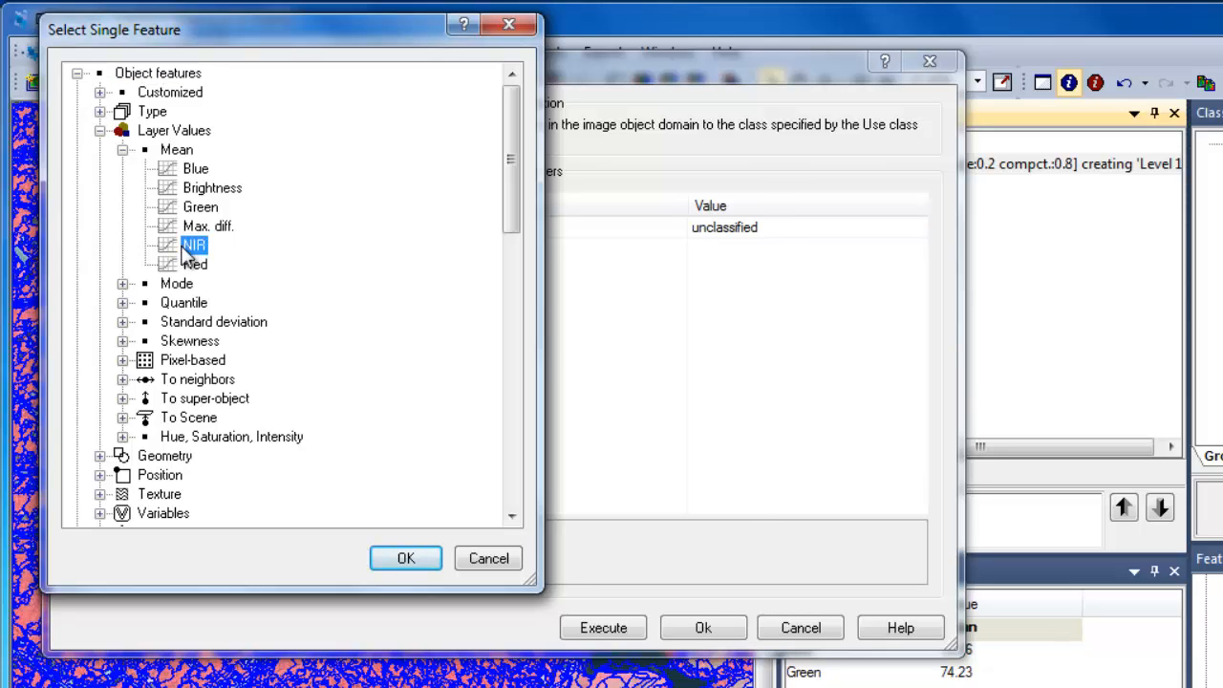
double_click(190, 246)
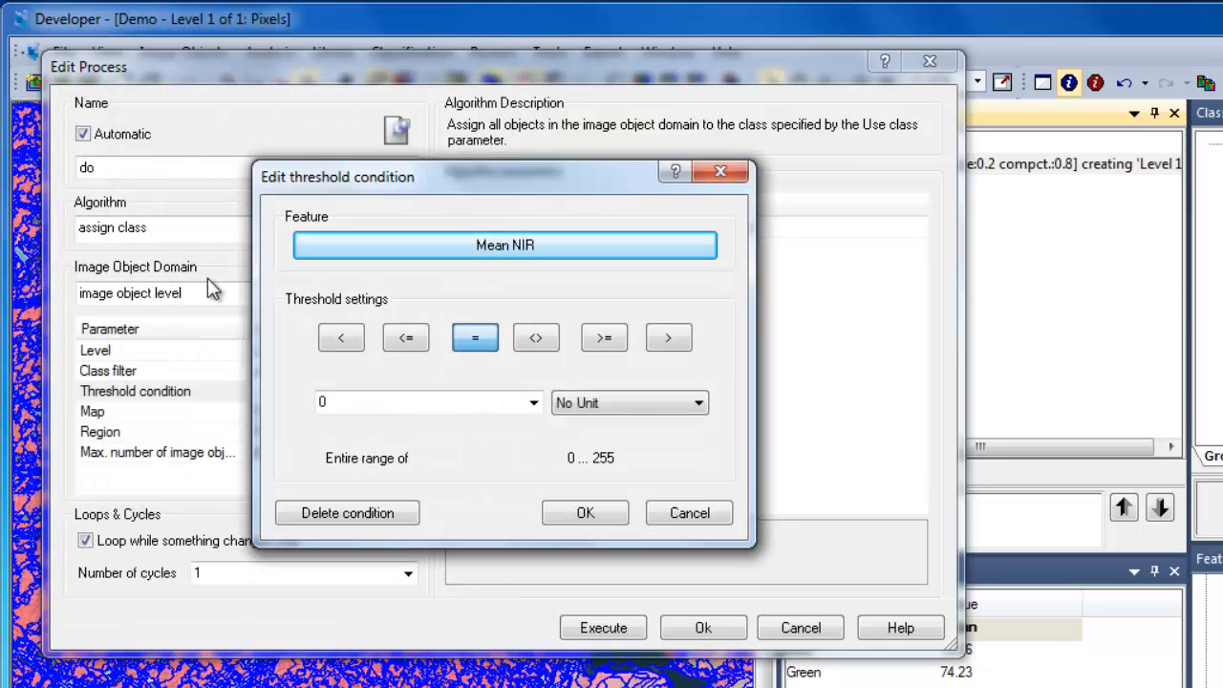
left_click(341, 342)
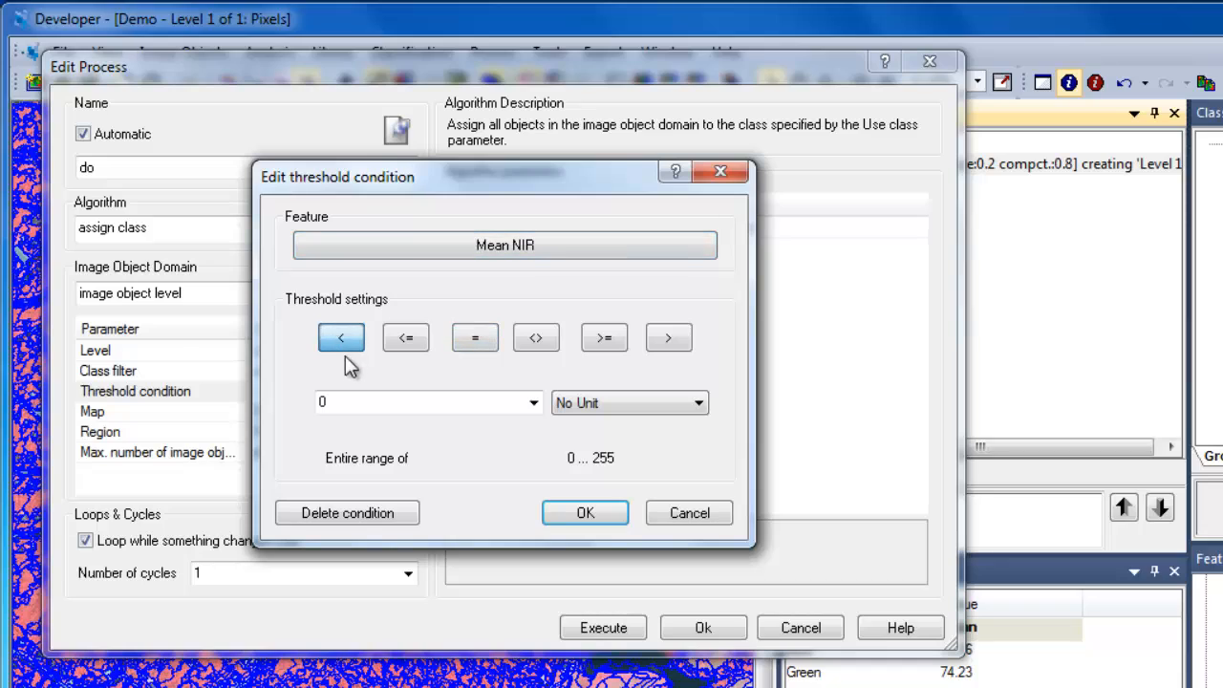
left_click(361, 395)
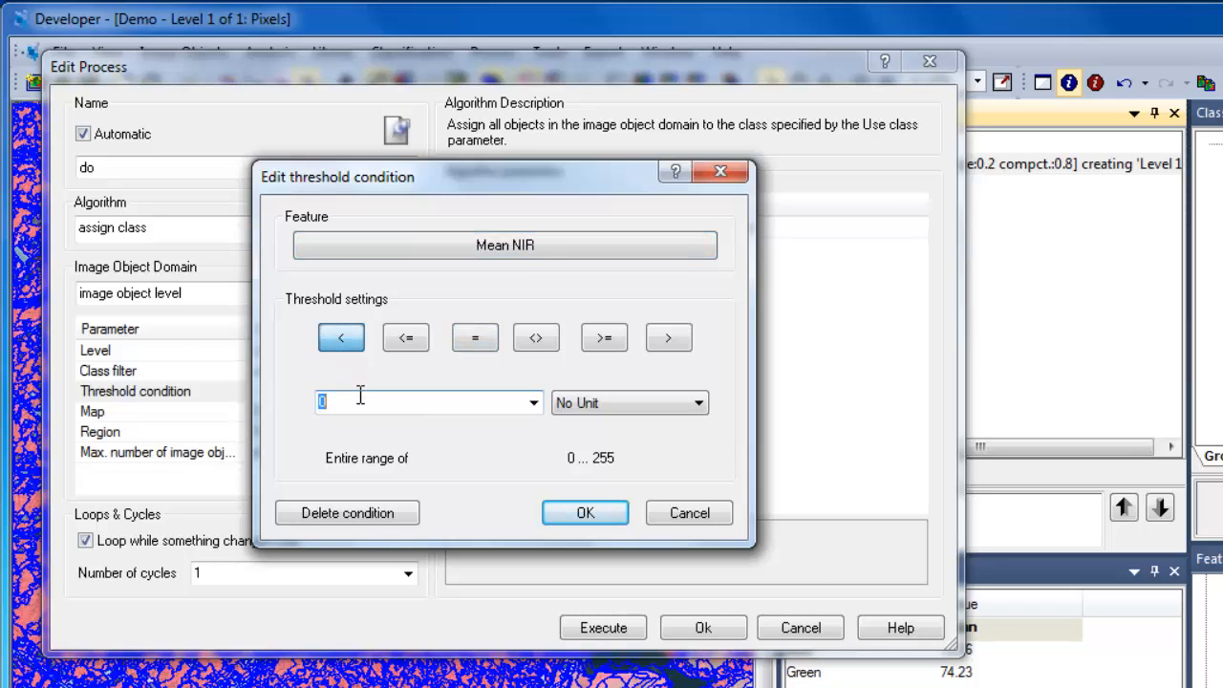
type("50")
left_click(573, 513)
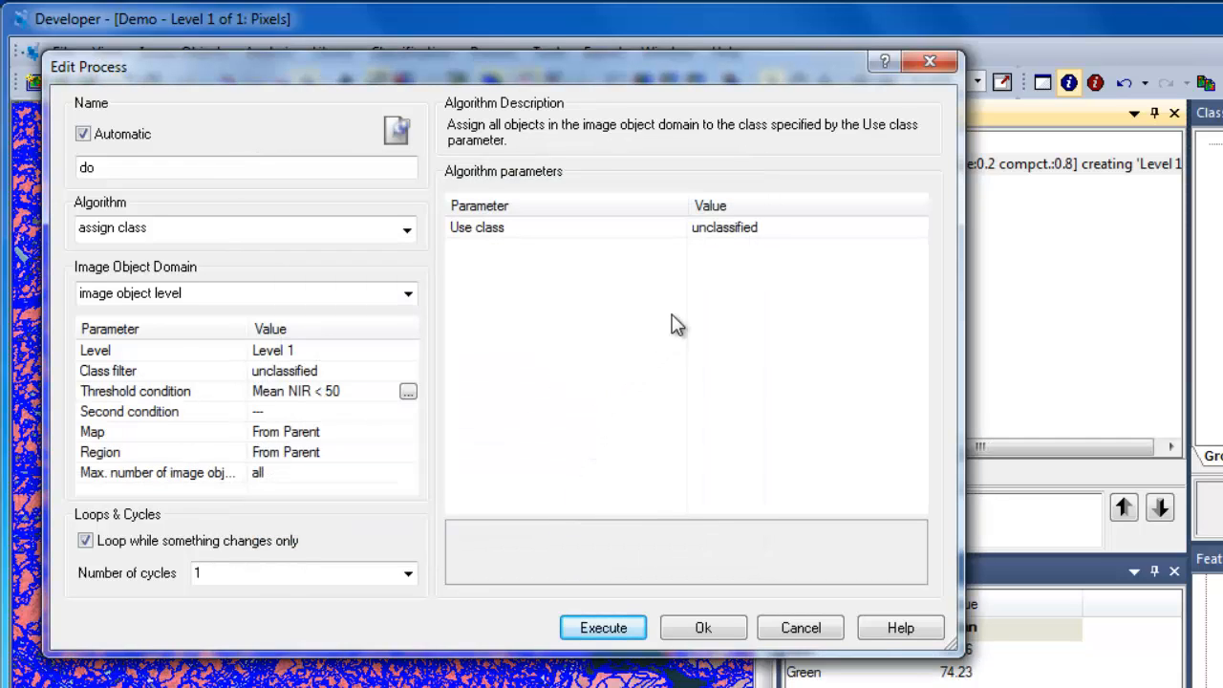
Step: Set the class to assign to a new class named Water and give it a blue colour
left_click(776, 227)
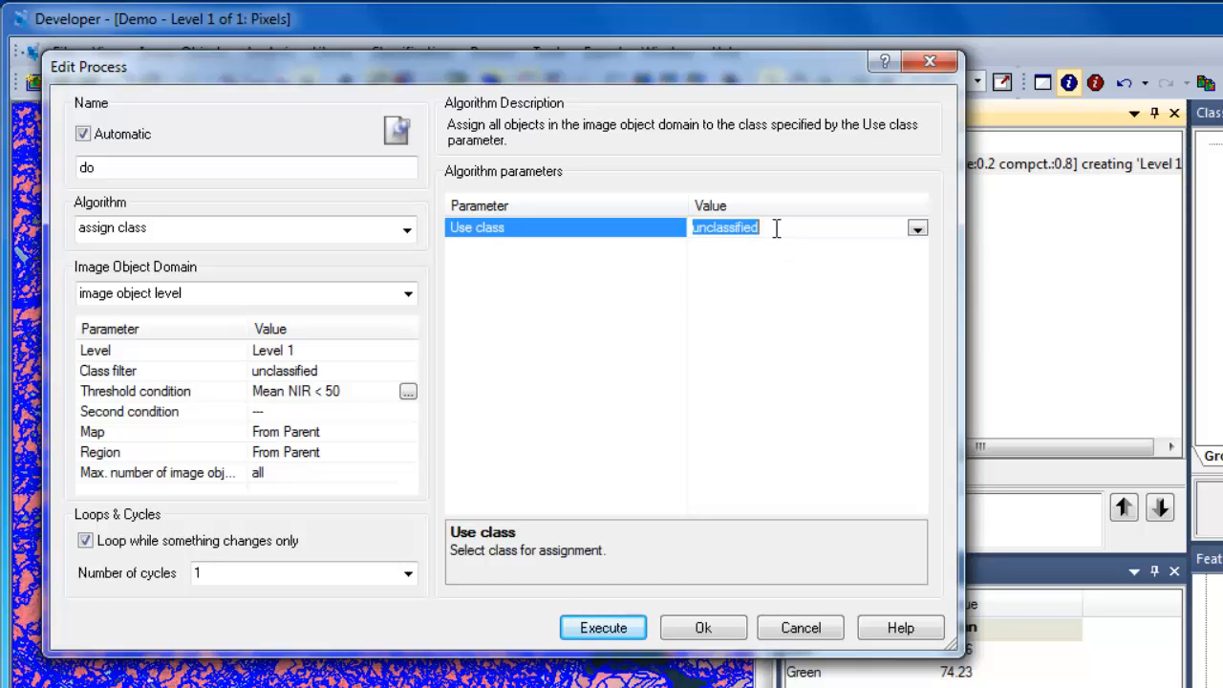
type("Wate")
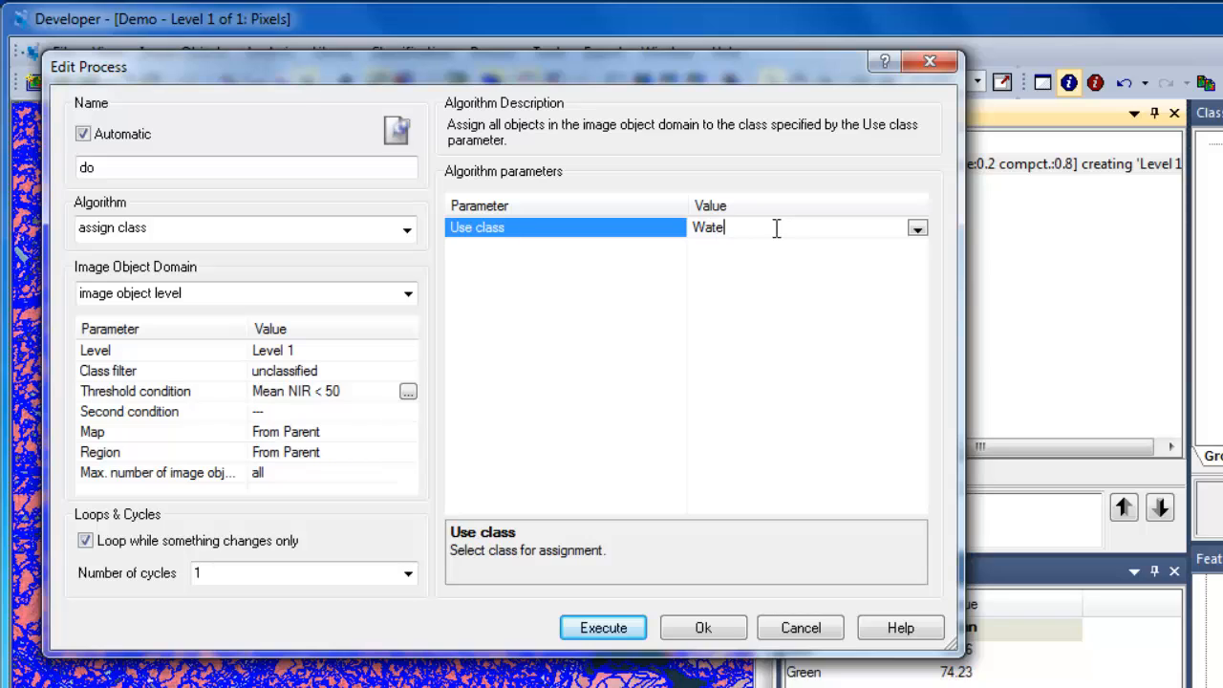
type("r")
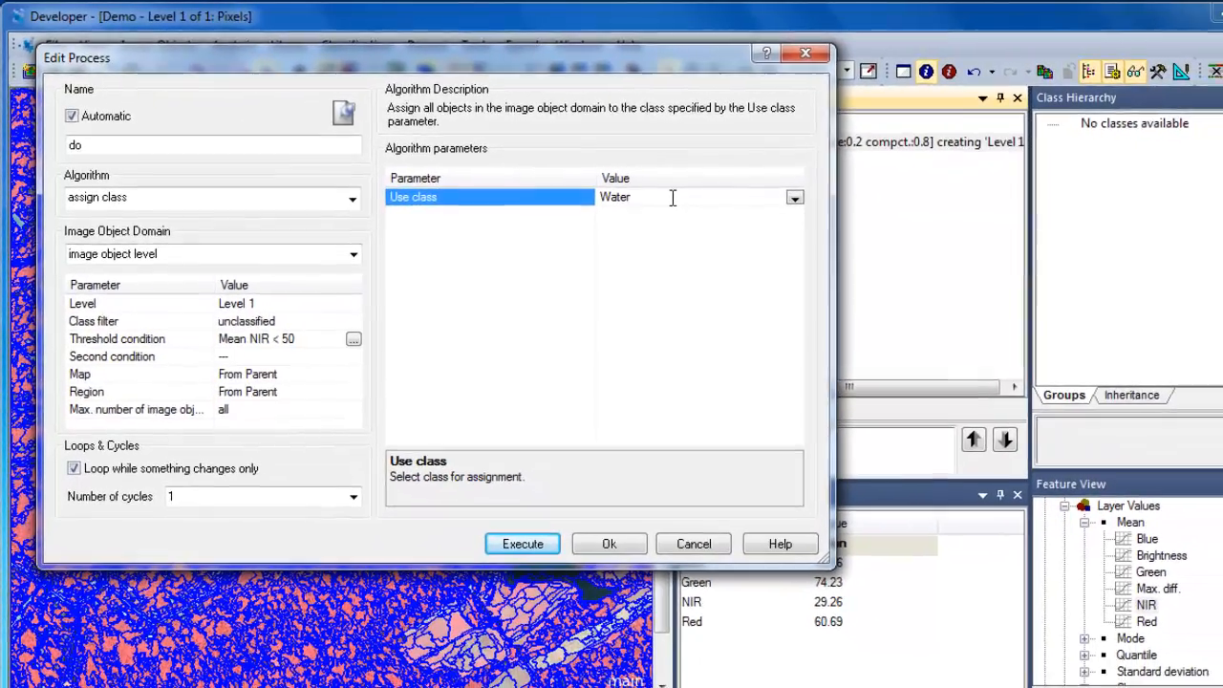
key("Return")
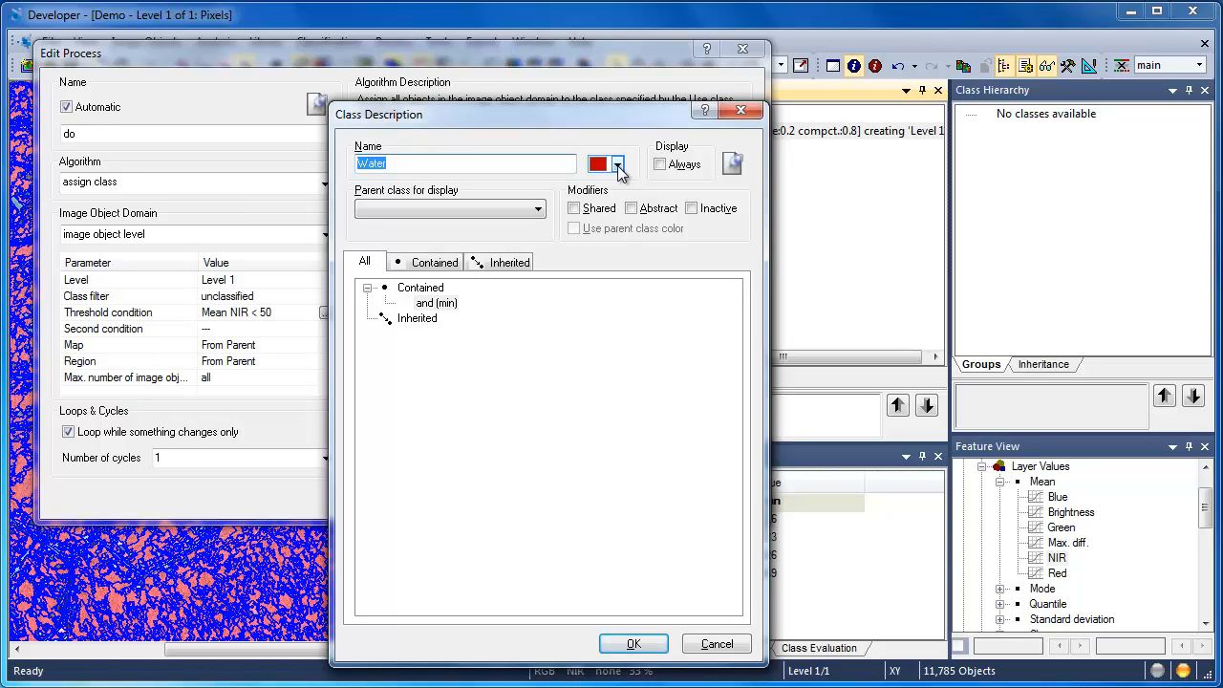
left_click(618, 167)
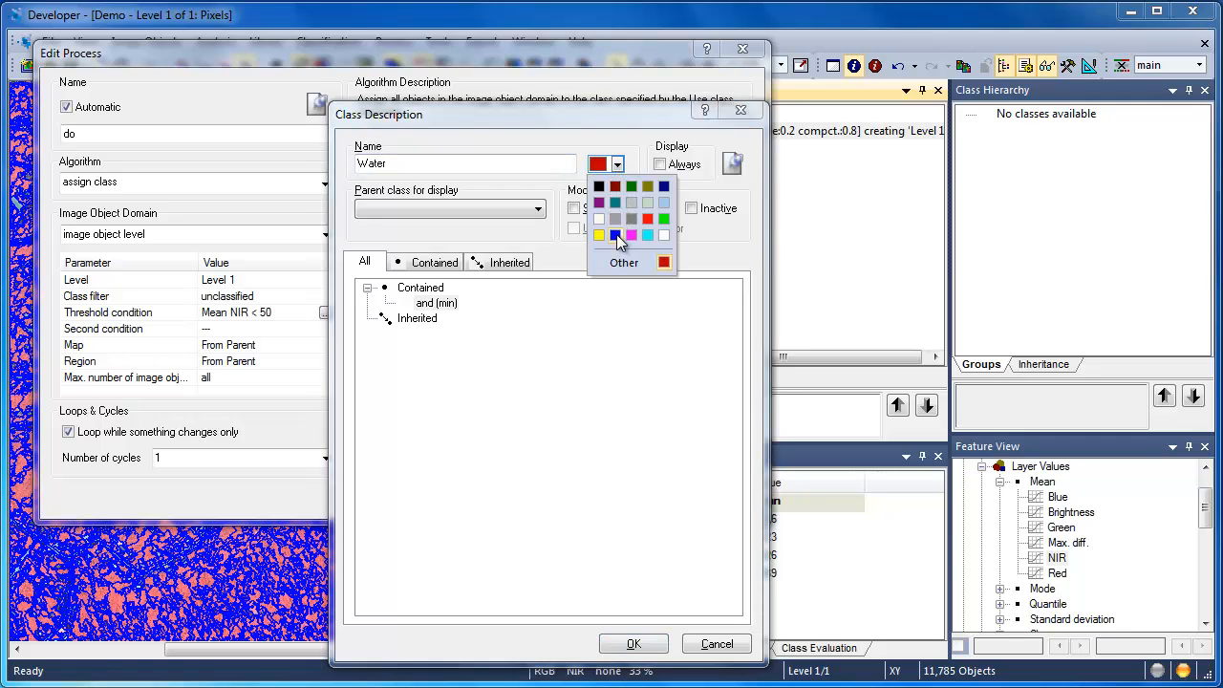
left_click(616, 235)
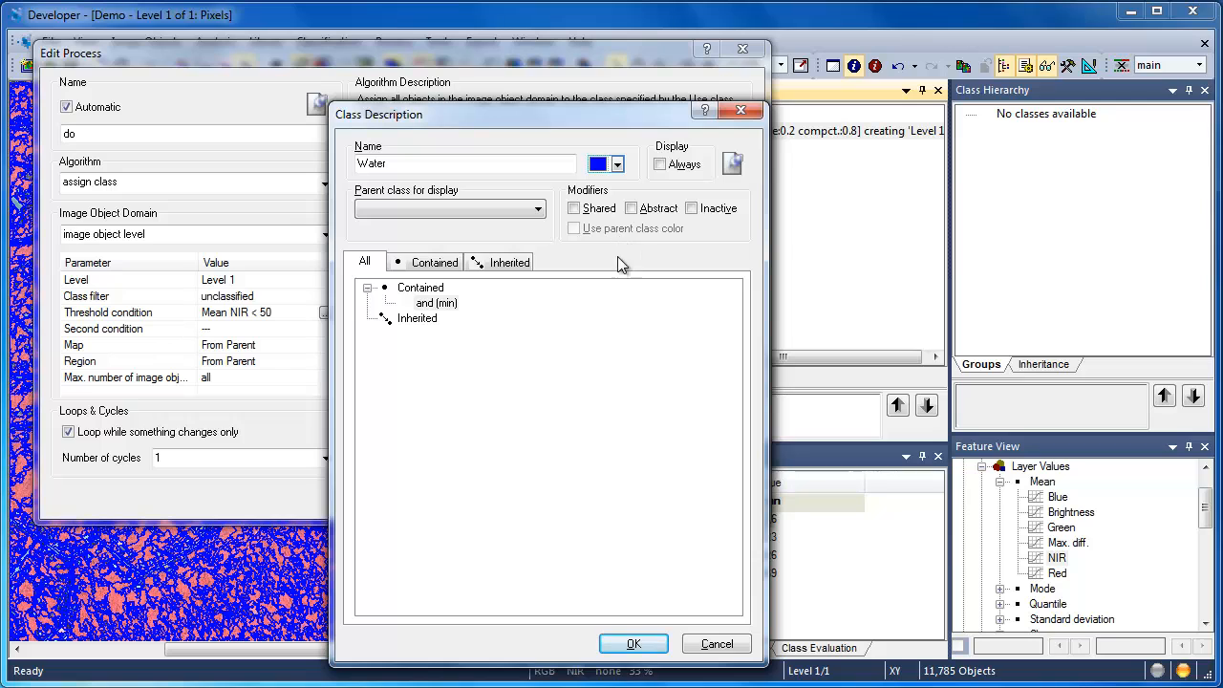
left_click(644, 643)
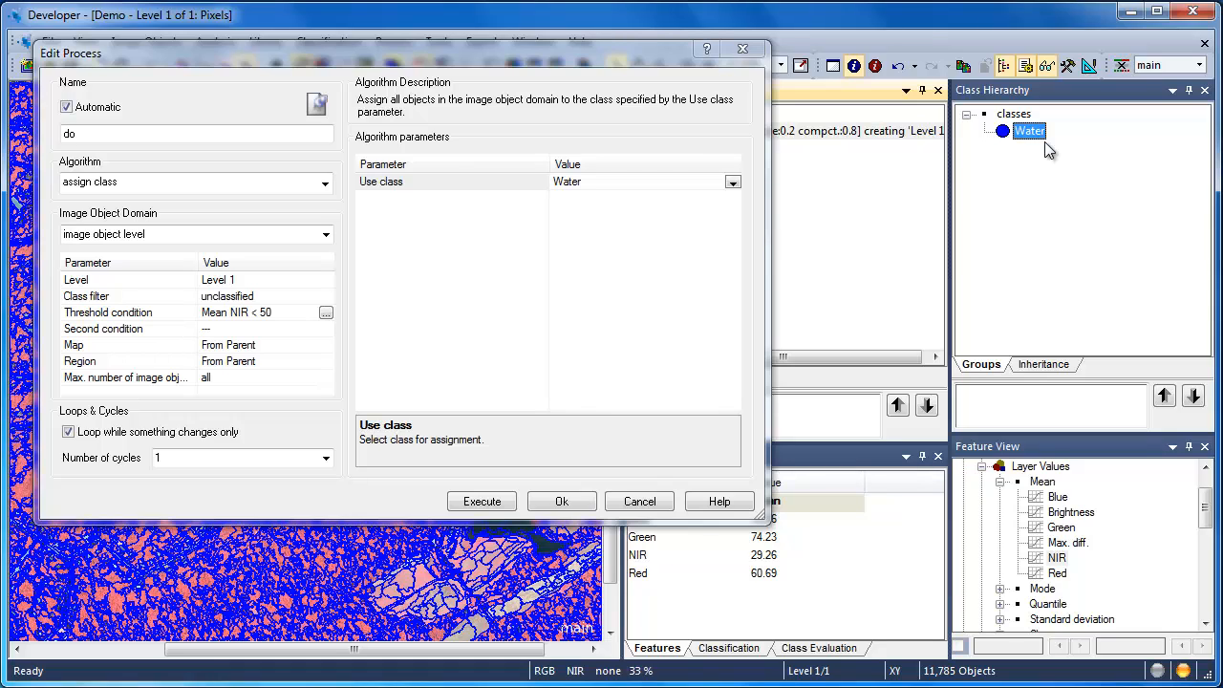
Step: Confirm the assign class settings and execute the process on the segmented image objects
left_click_drag(1041, 143, 745, 362)
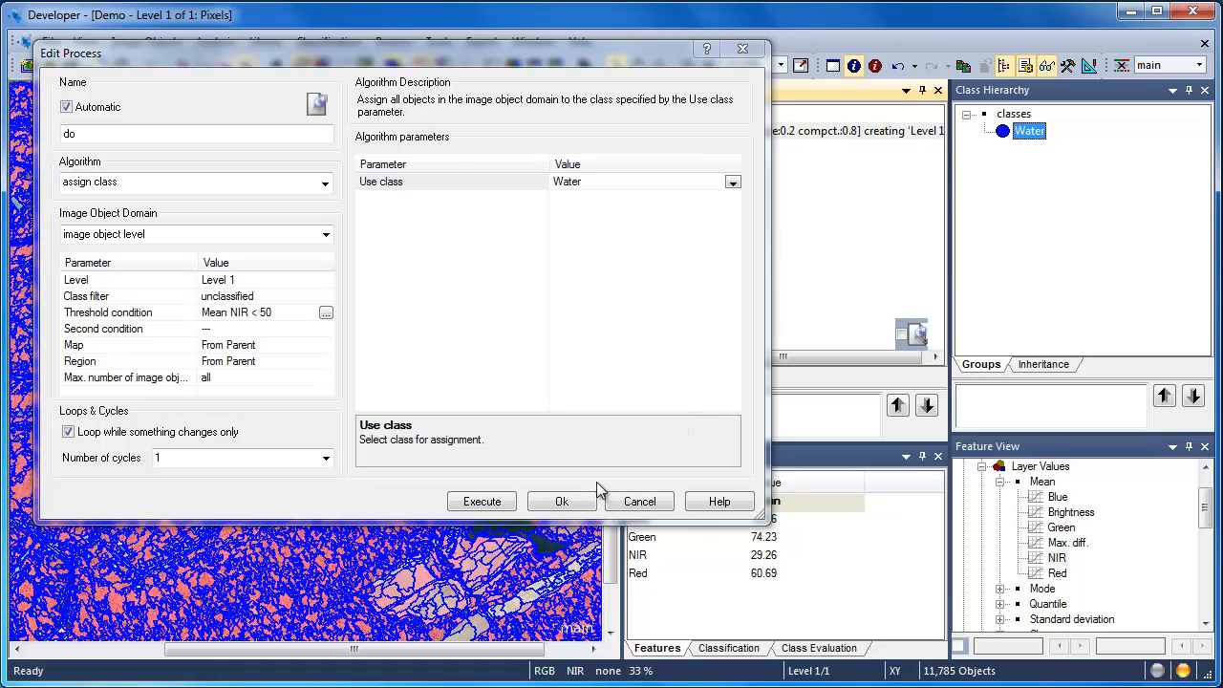
left_click(562, 502)
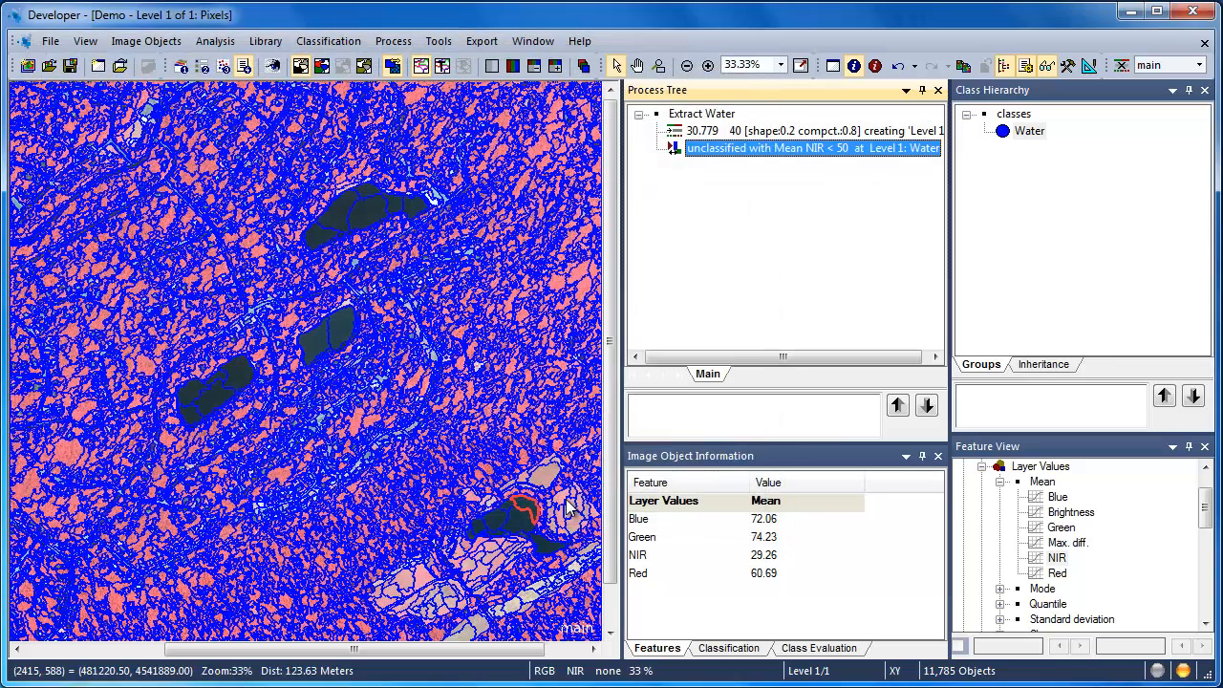
right_click(715, 150)
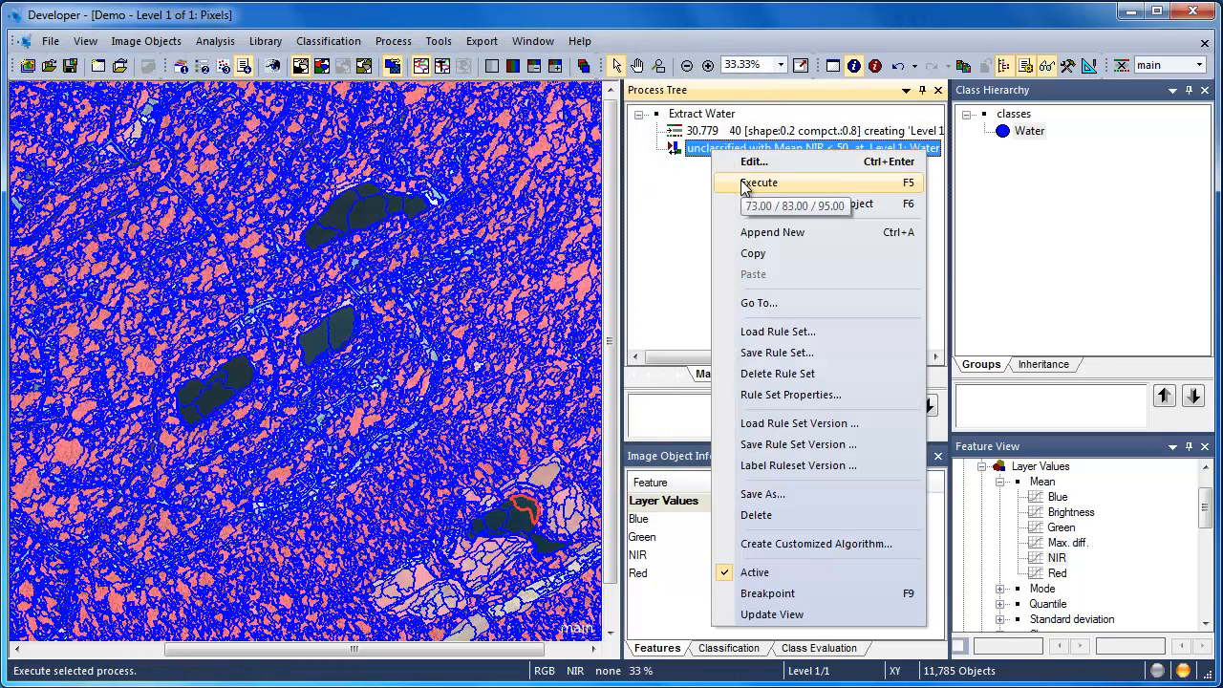
left_click(744, 183)
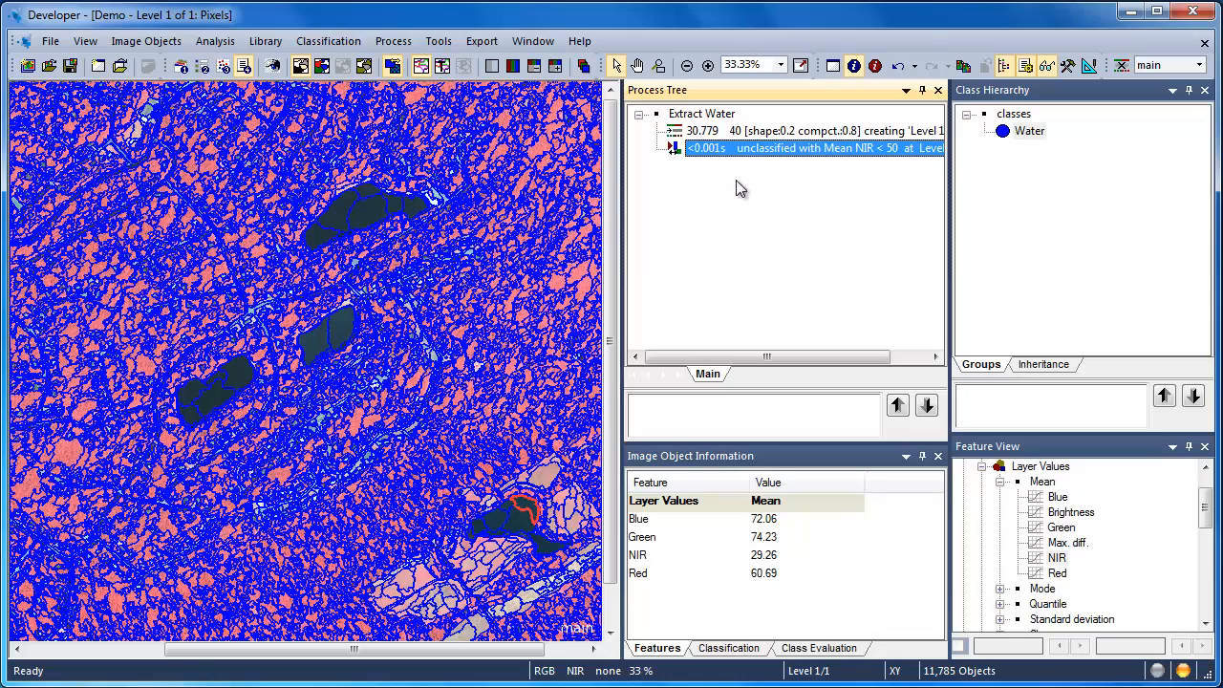
Step: Display the classification of the image objects and compare it with outlines on and off and with transparent and filled objects
left_click(321, 67)
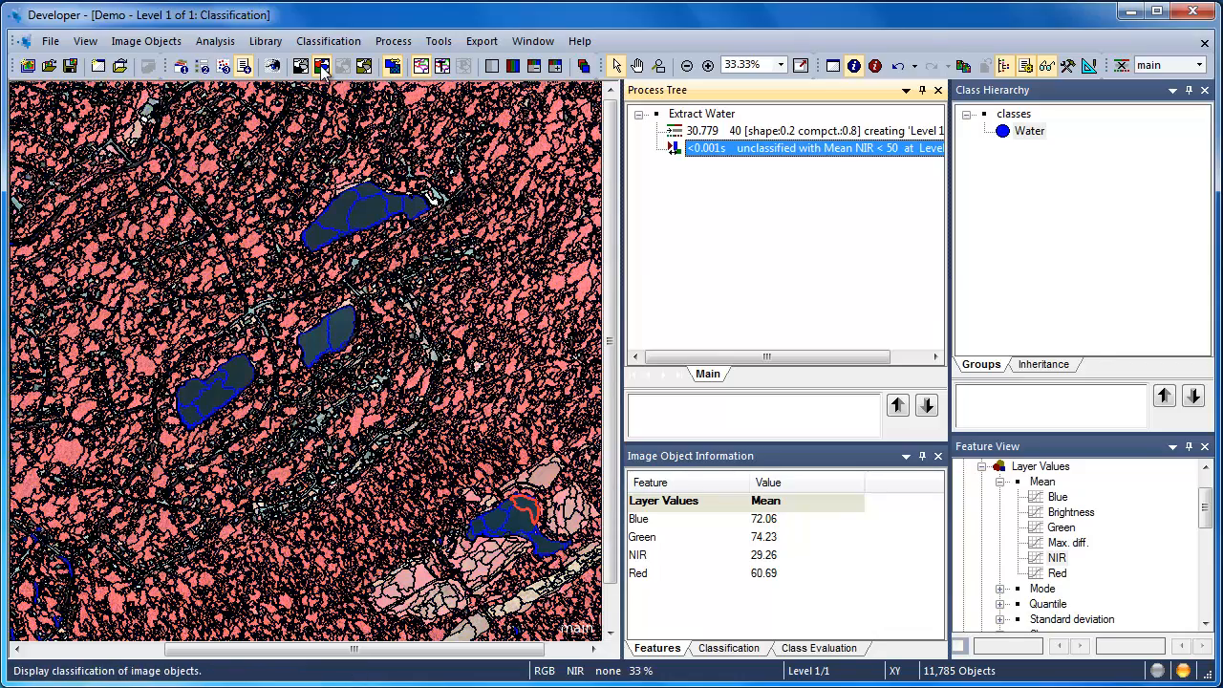
left_click(421, 69)
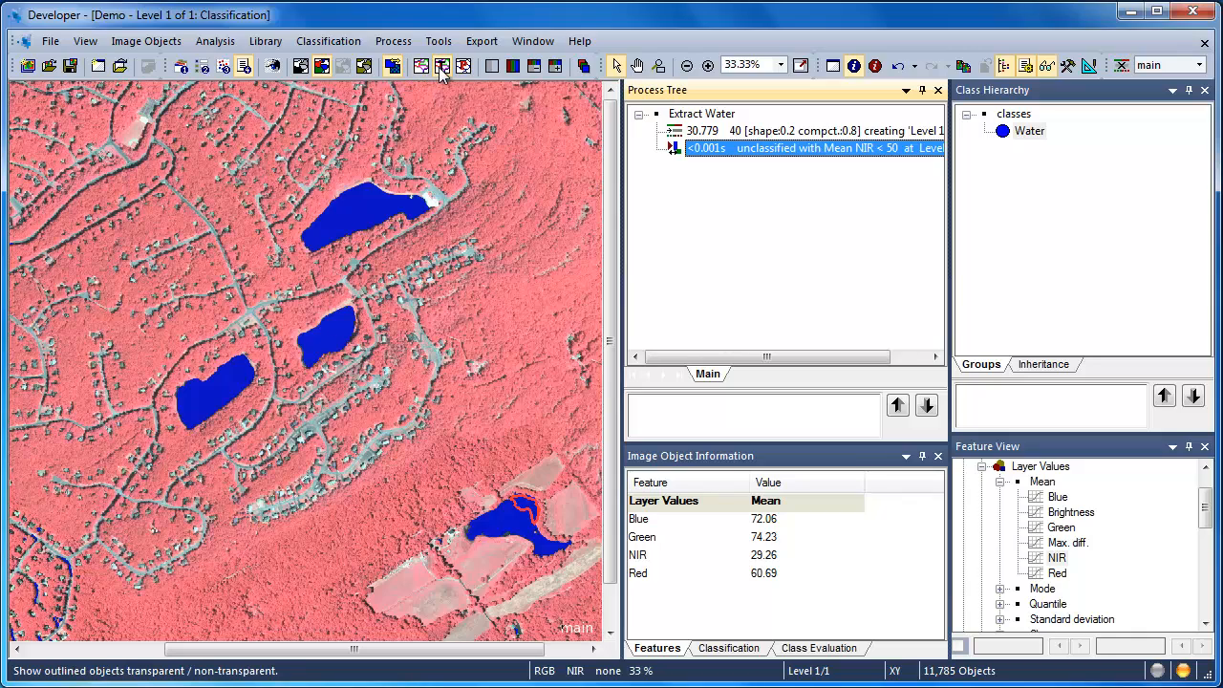
left_click(442, 67)
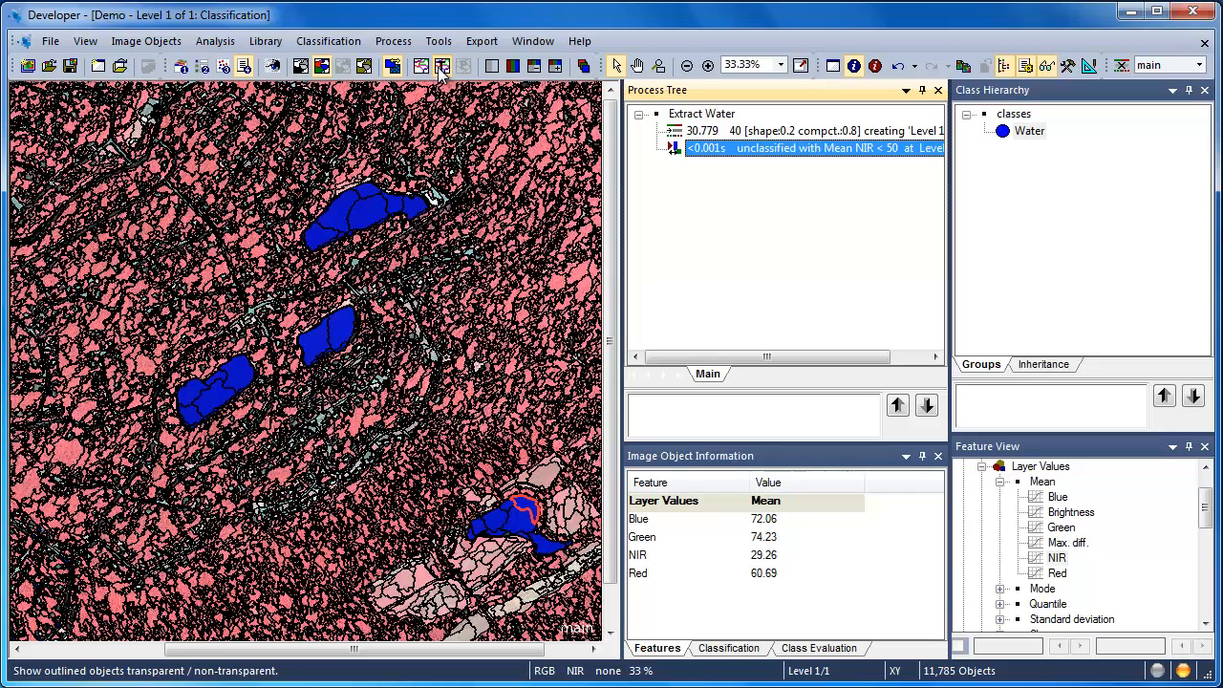
left_click(422, 69)
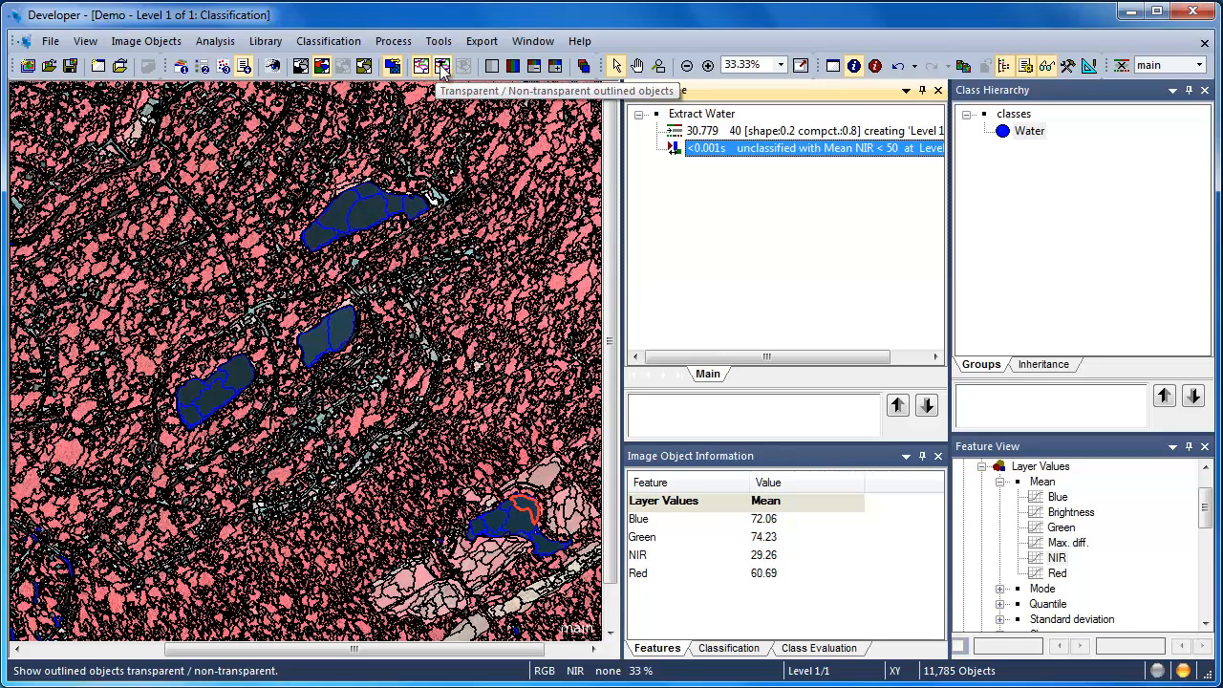
left_click(442, 67)
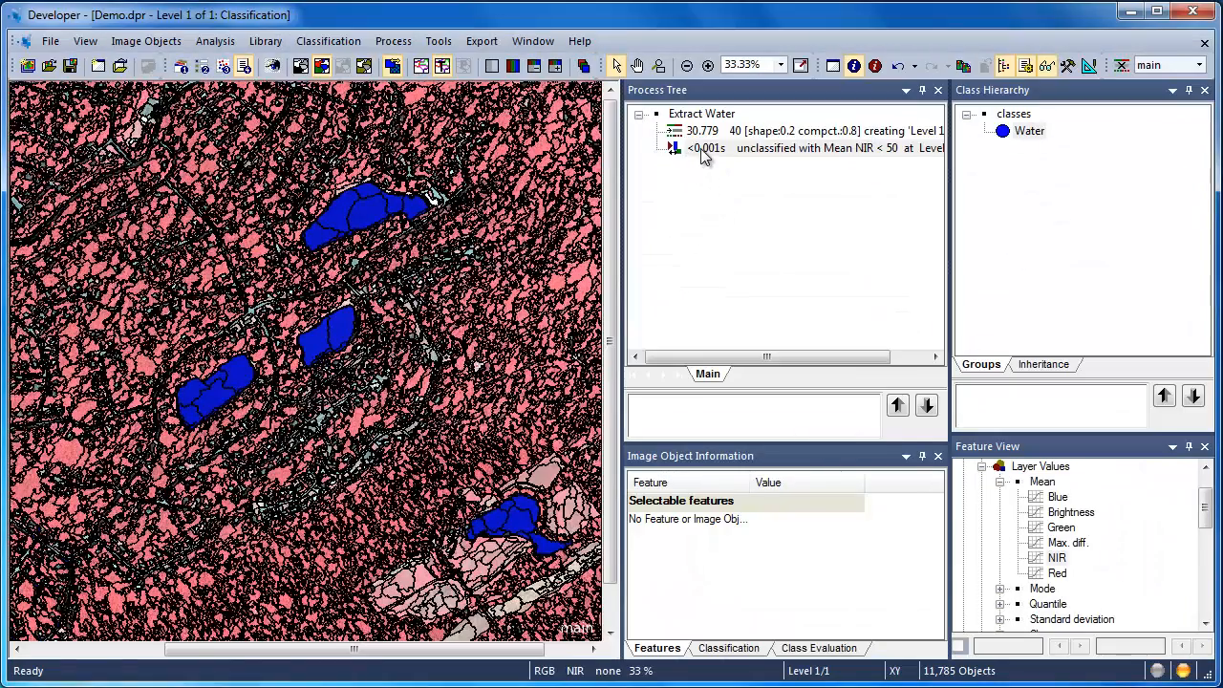
Step: Try to execute the assign class process a second time on the existing level
right_click(702, 156)
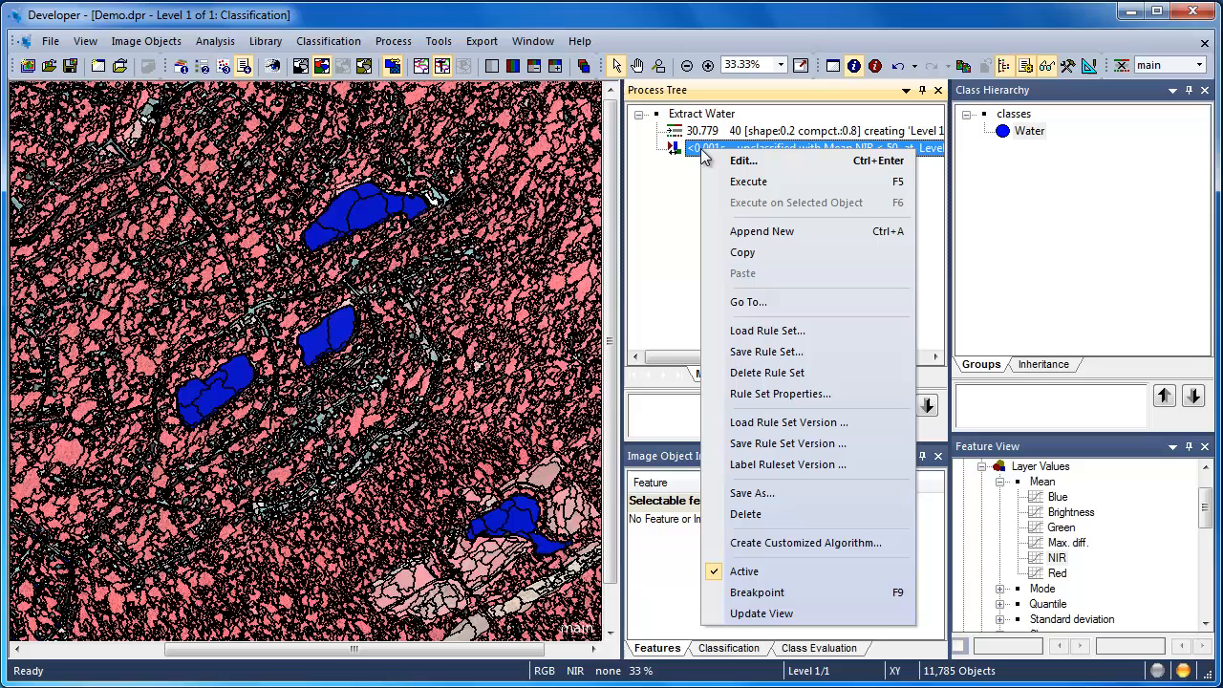
left_click(736, 183)
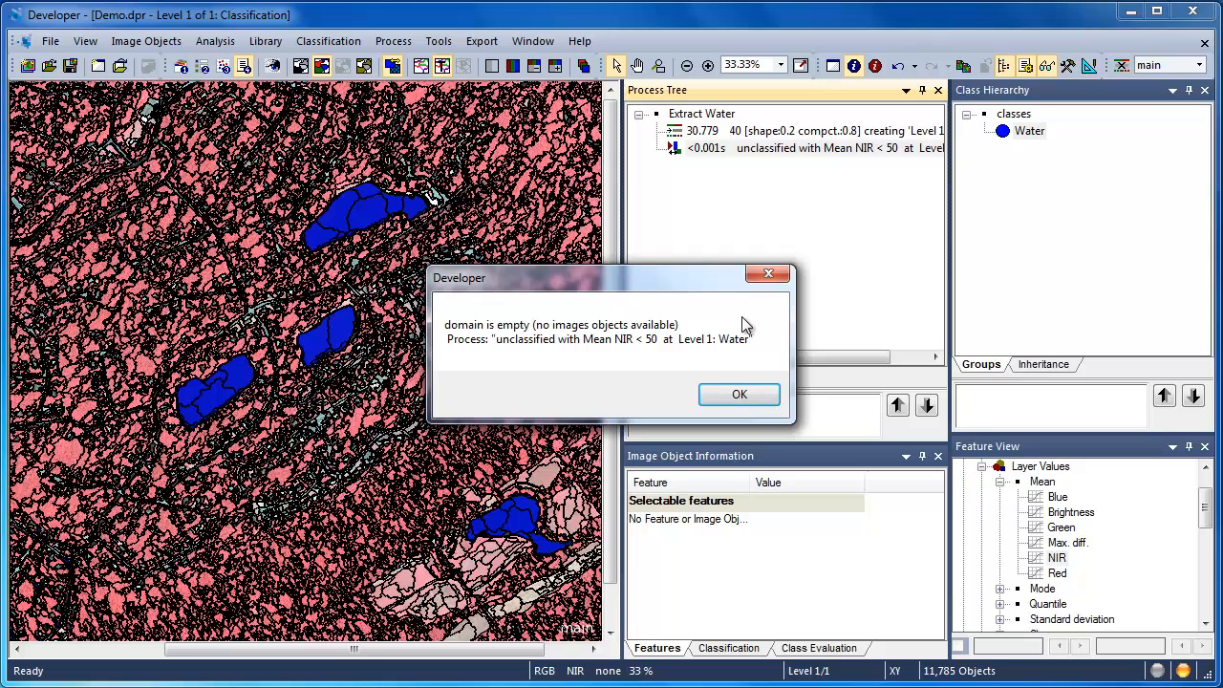
left_click(742, 397)
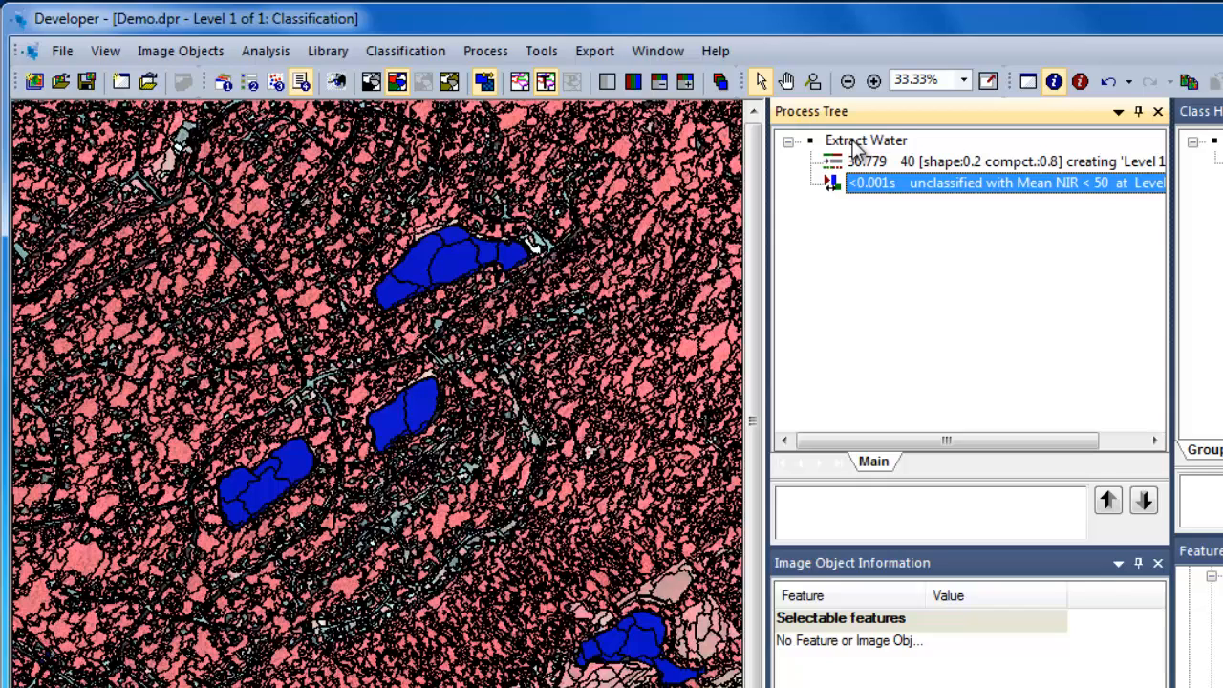
Step: Insert a child process under Extract Water ahead of the segmentation and choose delete image object level as its algorithm
right_click(855, 145)
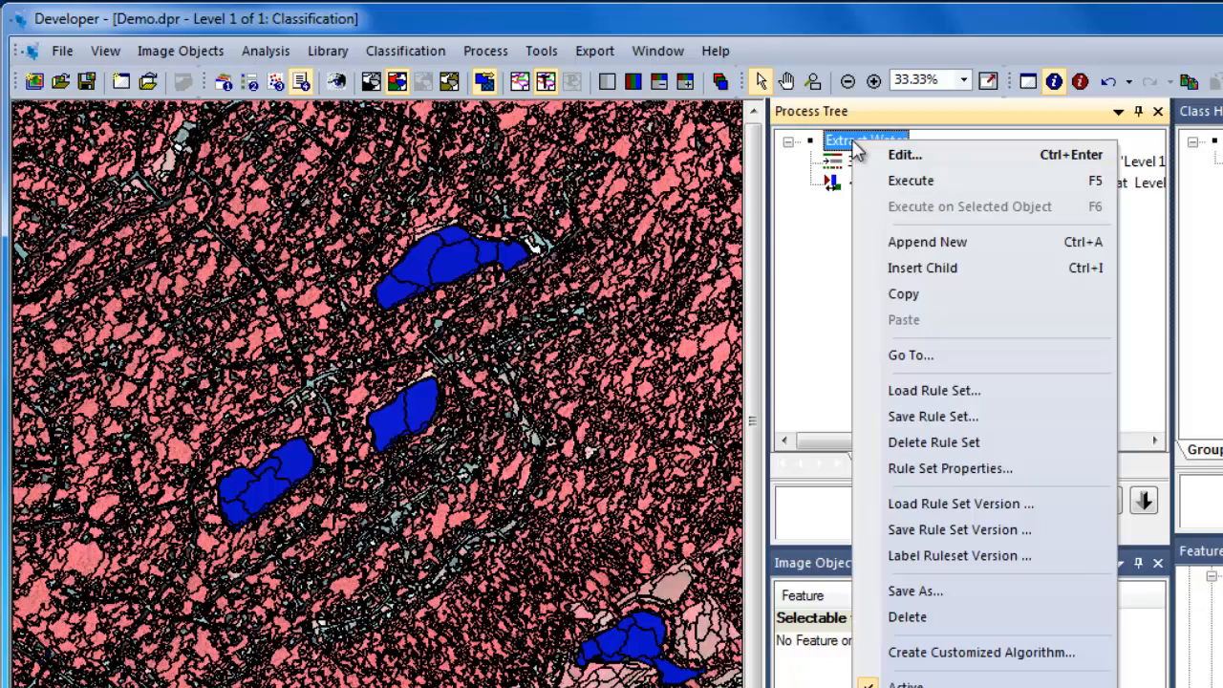
left_click(910, 270)
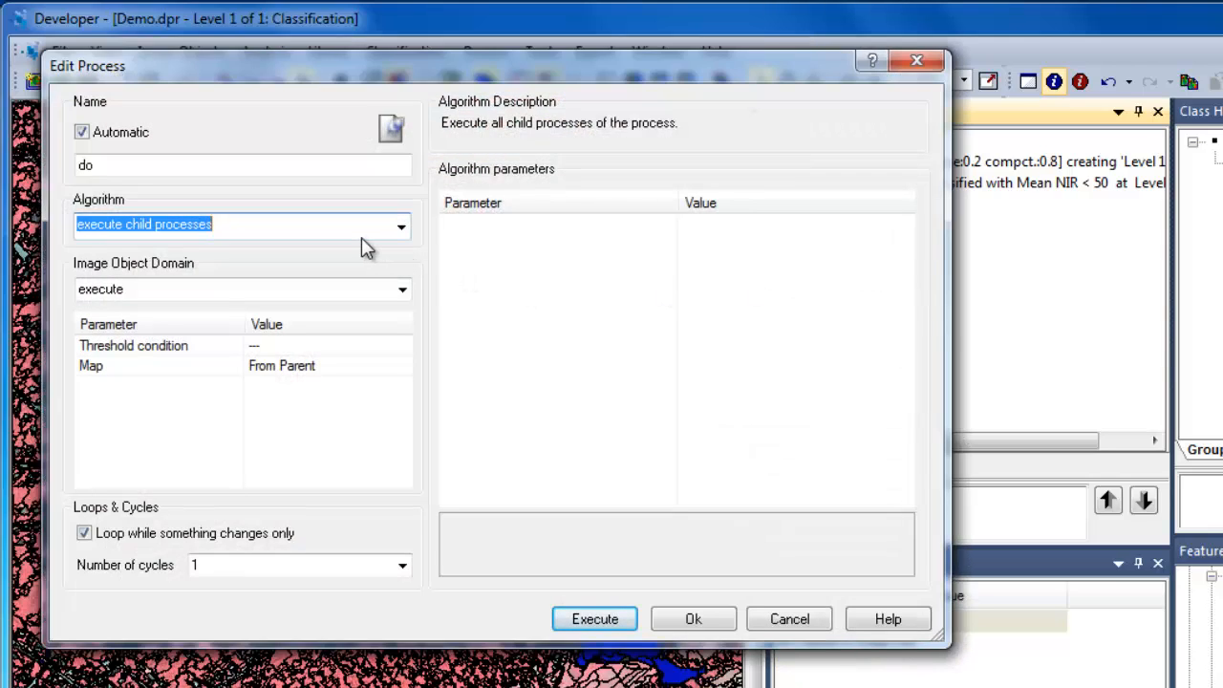
left_click(401, 230)
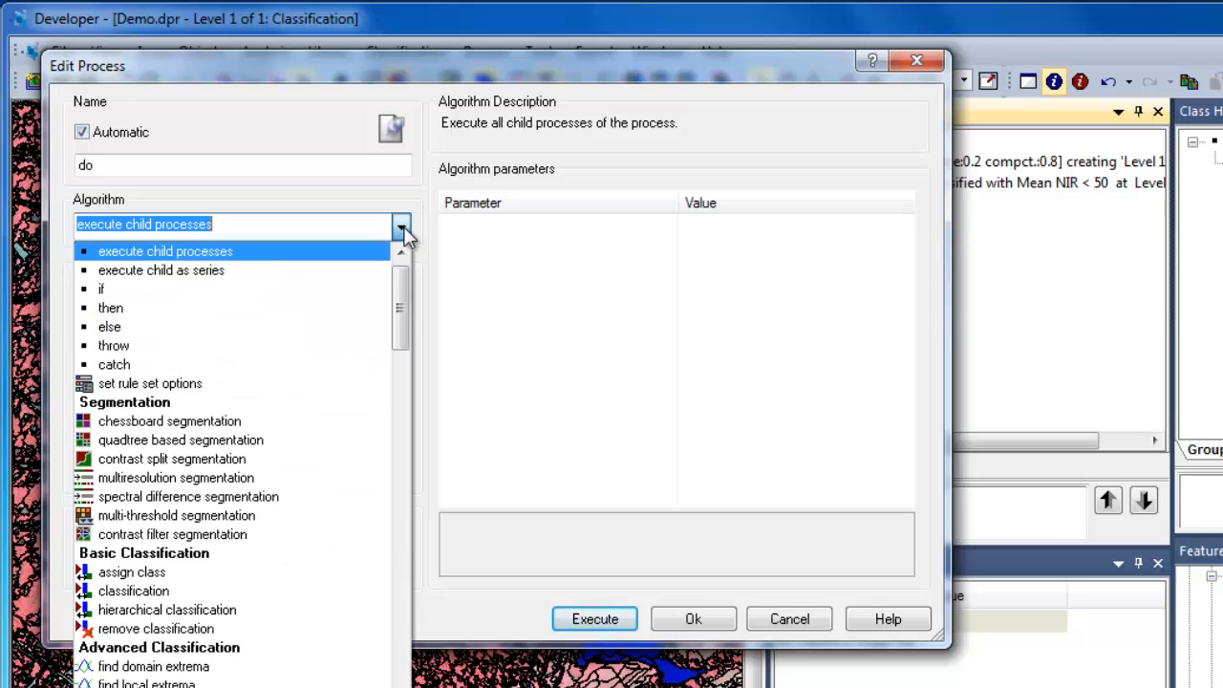
left_click_drag(402, 292, 401, 454)
left_click(311, 458)
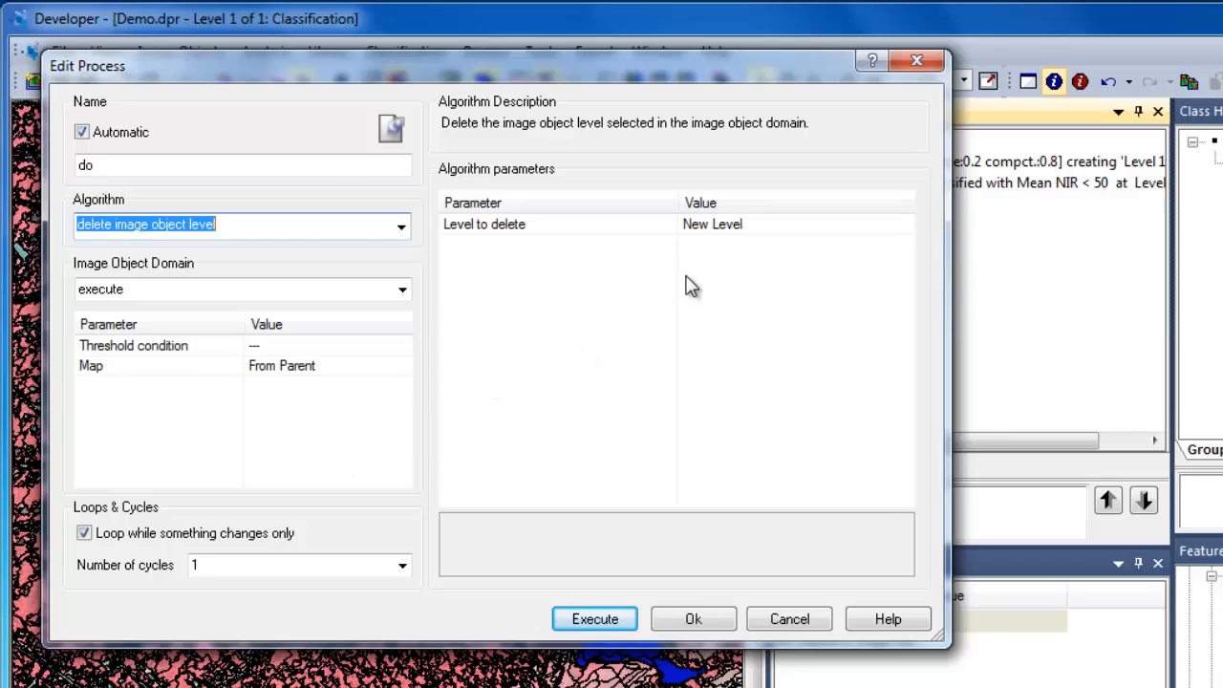
Step: Set the level to delete to Level 1, confirm the process and execute the whole Extract Water rule set
left_click(857, 223)
left_click(903, 226)
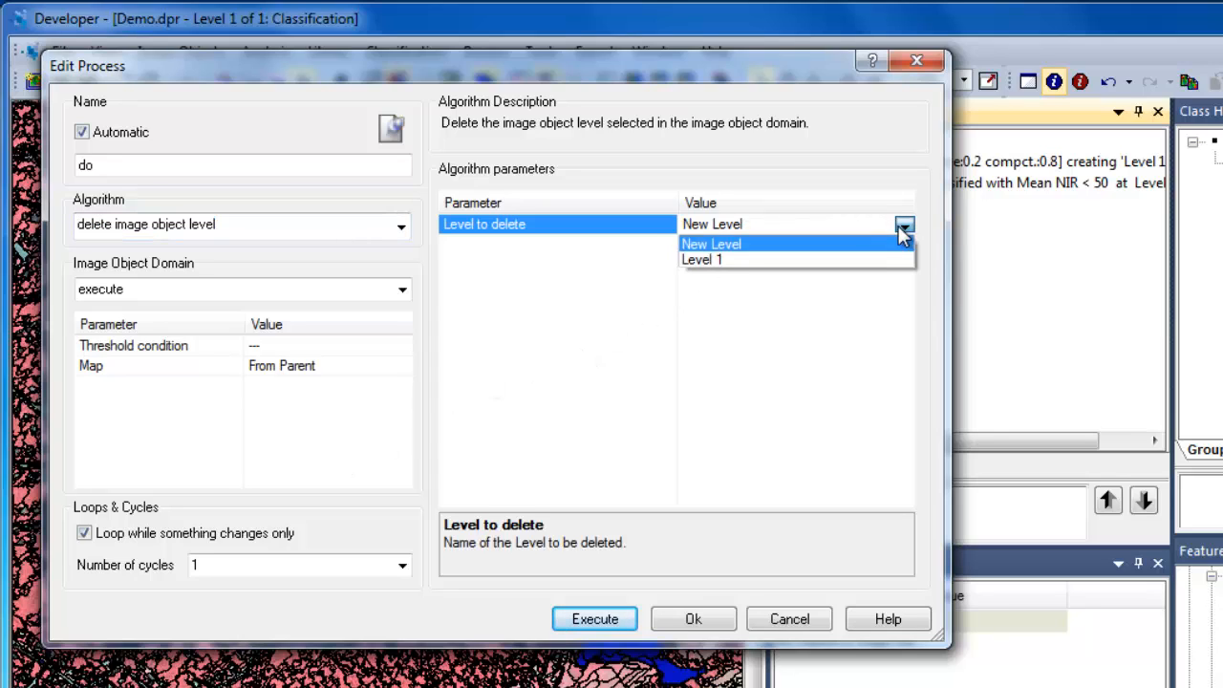
left_click(859, 258)
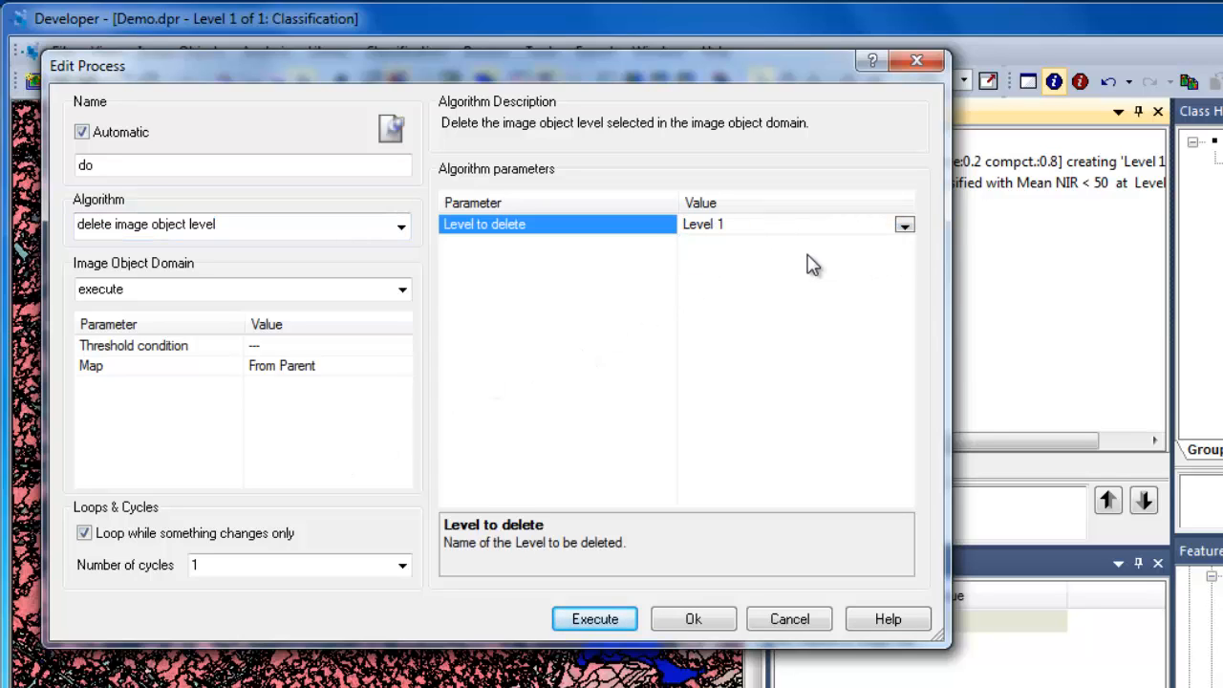
left_click(693, 619)
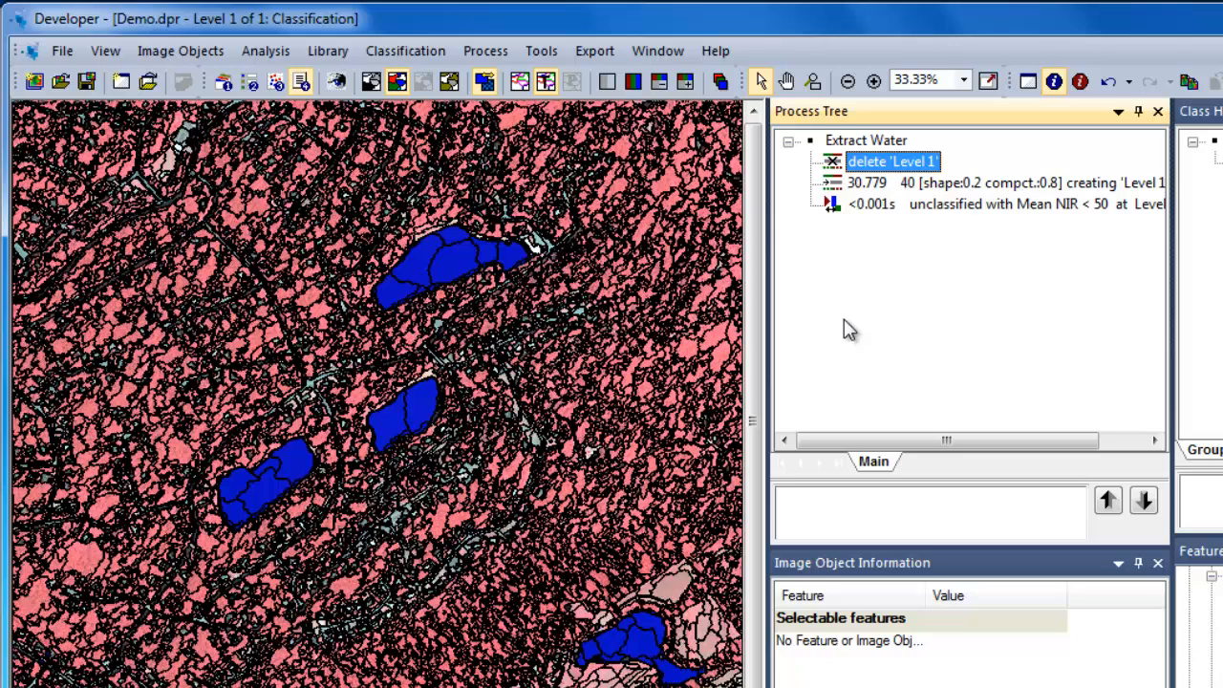
right_click(860, 144)
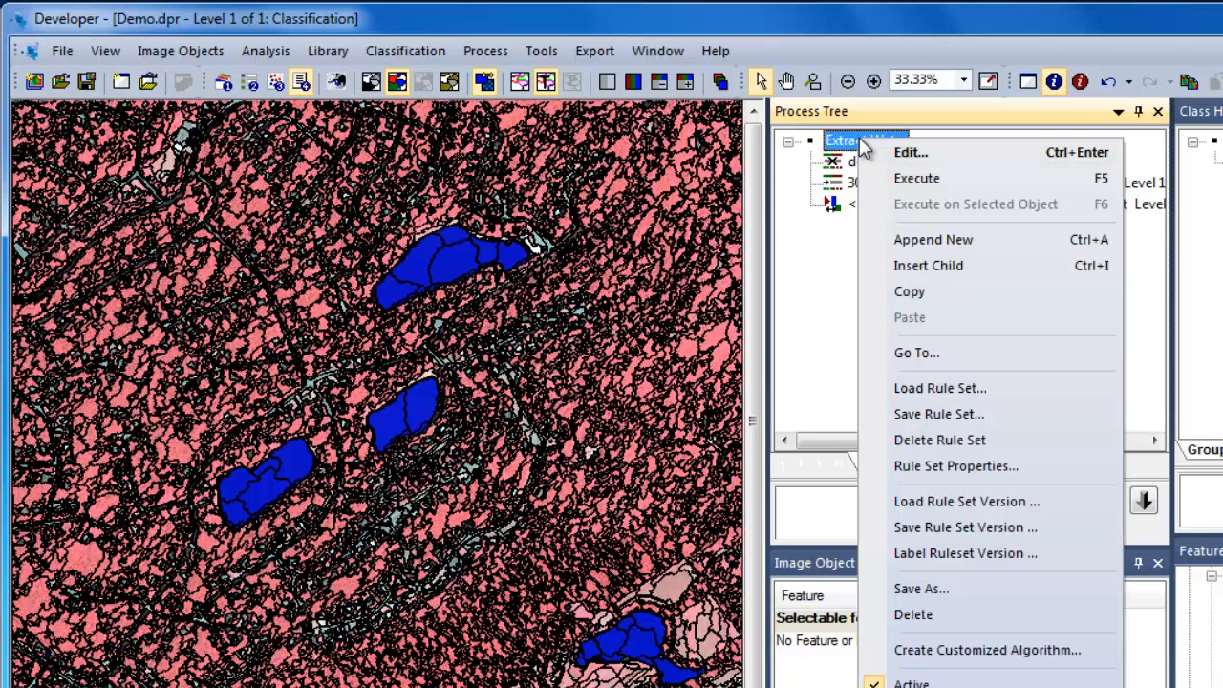
left_click(912, 178)
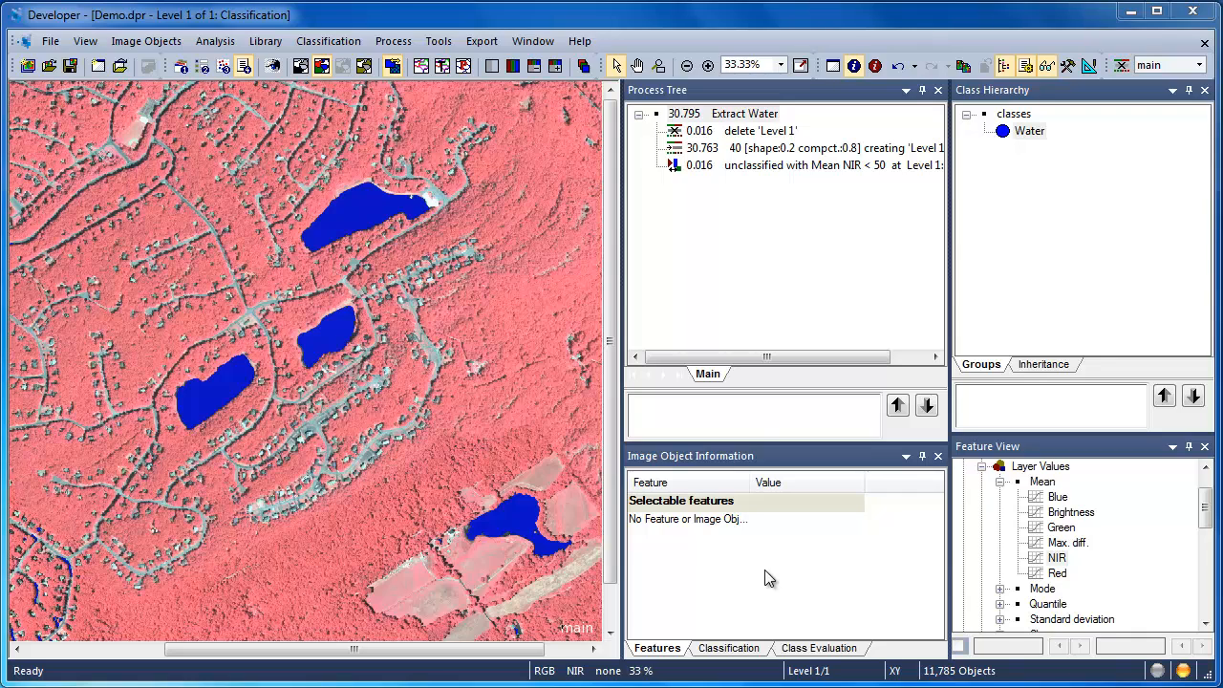
Step: Examine the mean layer values of the small Water objects along the roads and houses in the image's lower-left area
left_click(658, 65)
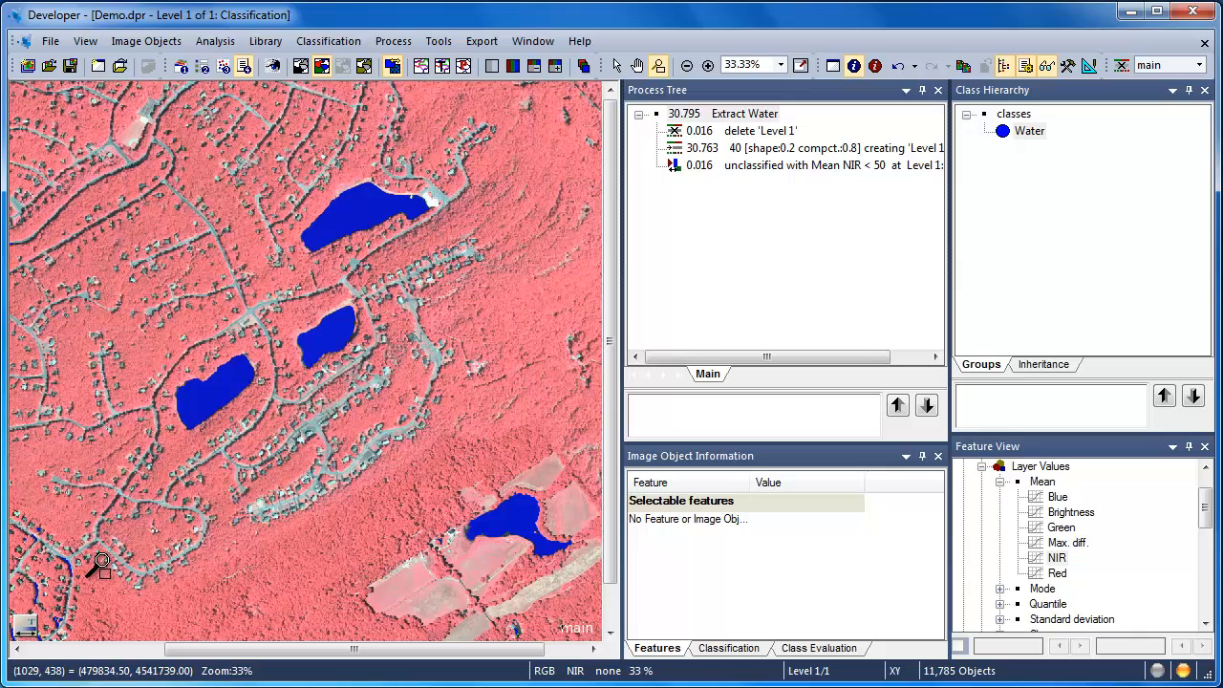
left_click_drag(23, 499, 85, 587)
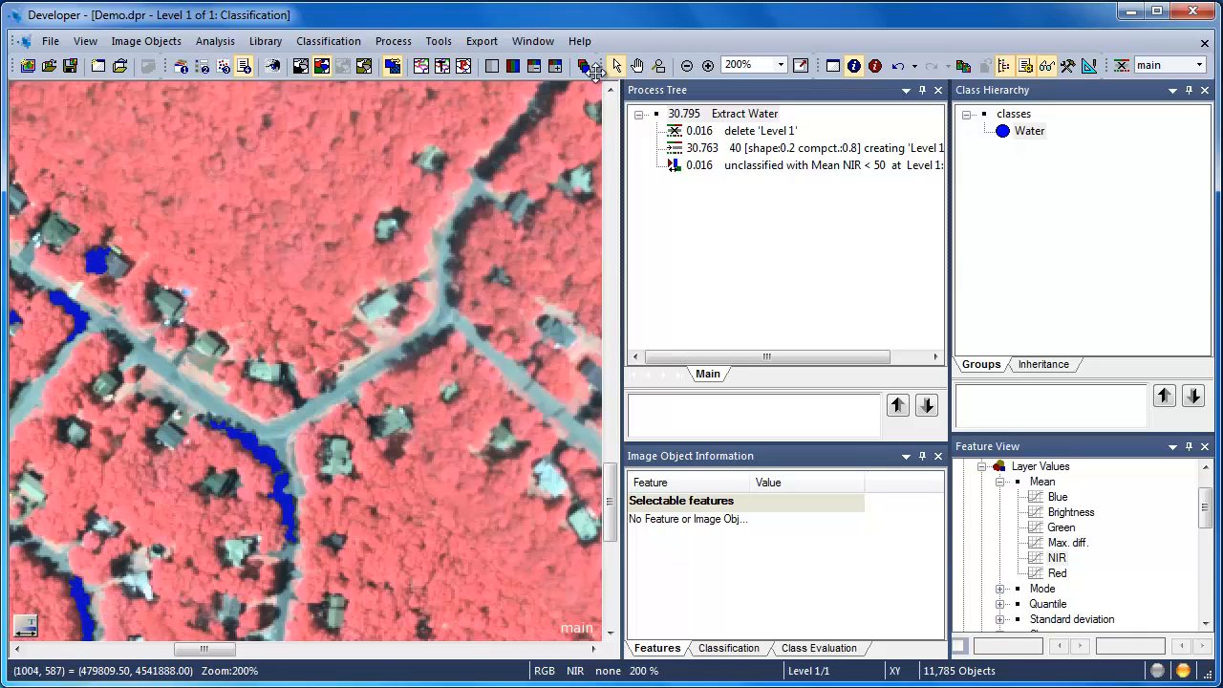
left_click(250, 450)
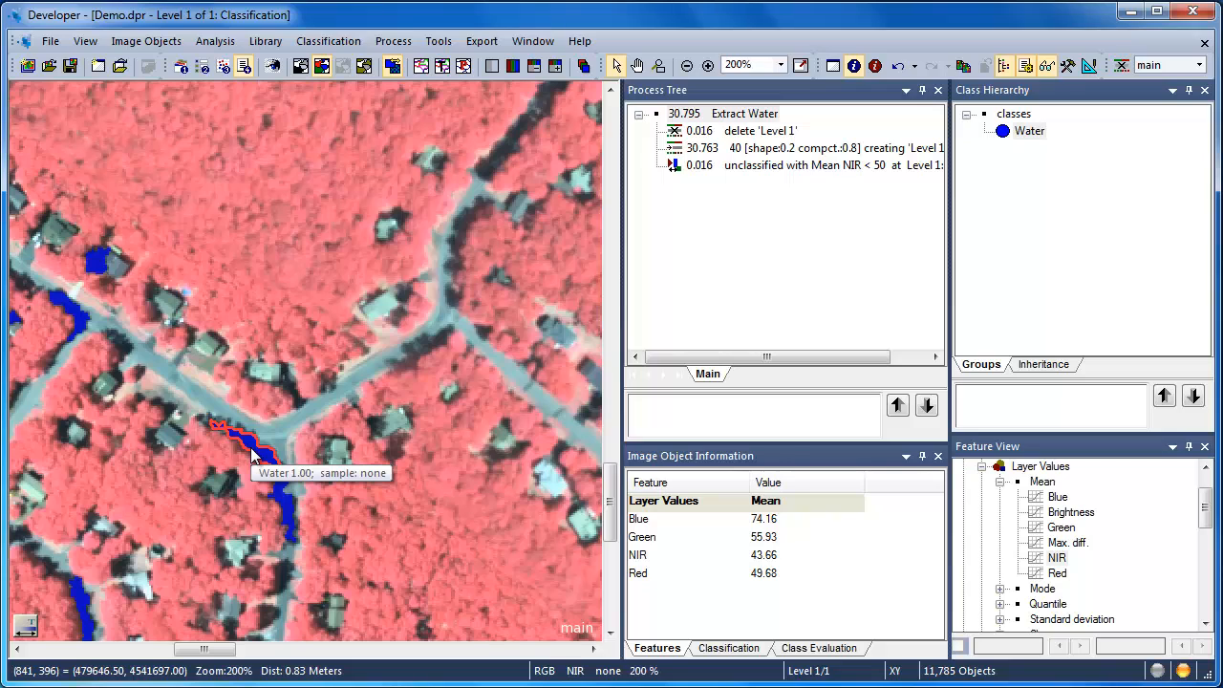
left_click(277, 491)
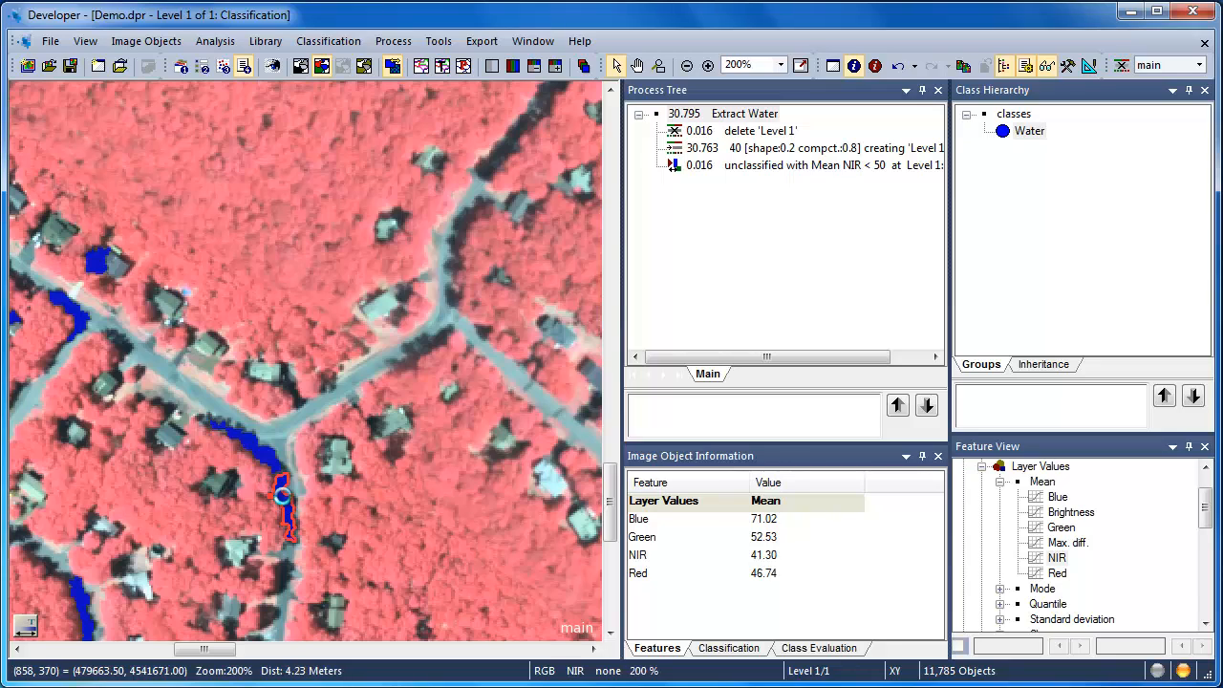
left_click(284, 498)
left_click(284, 503)
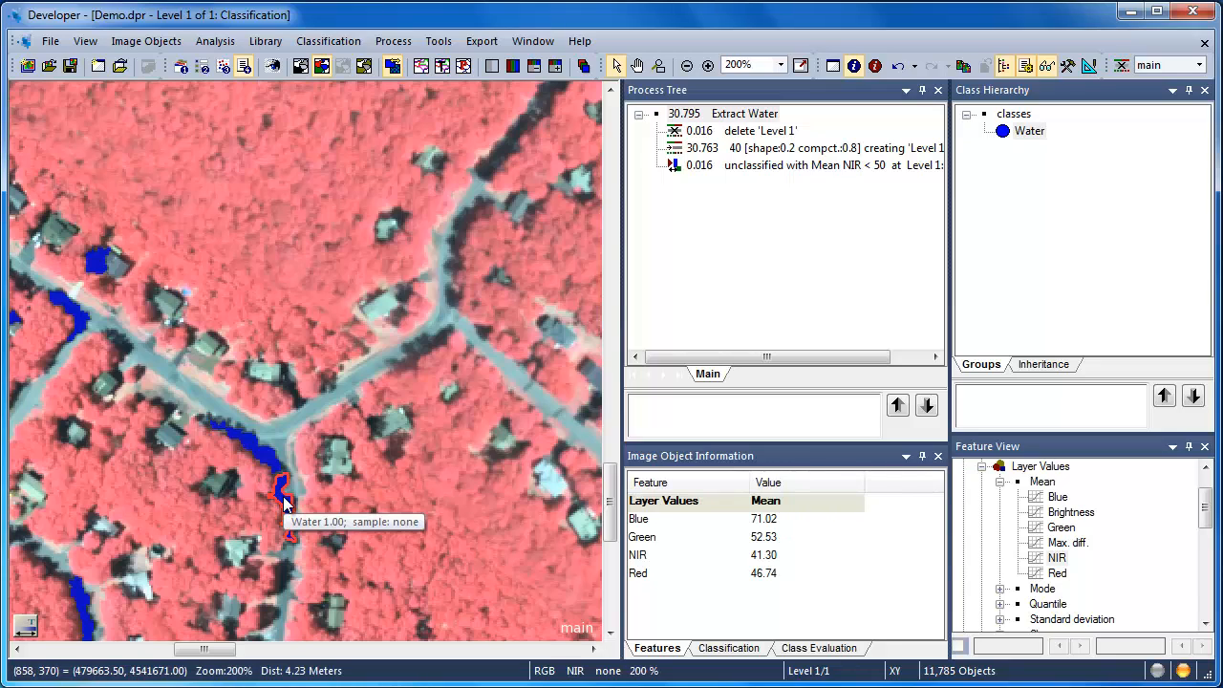
left_click(88, 313)
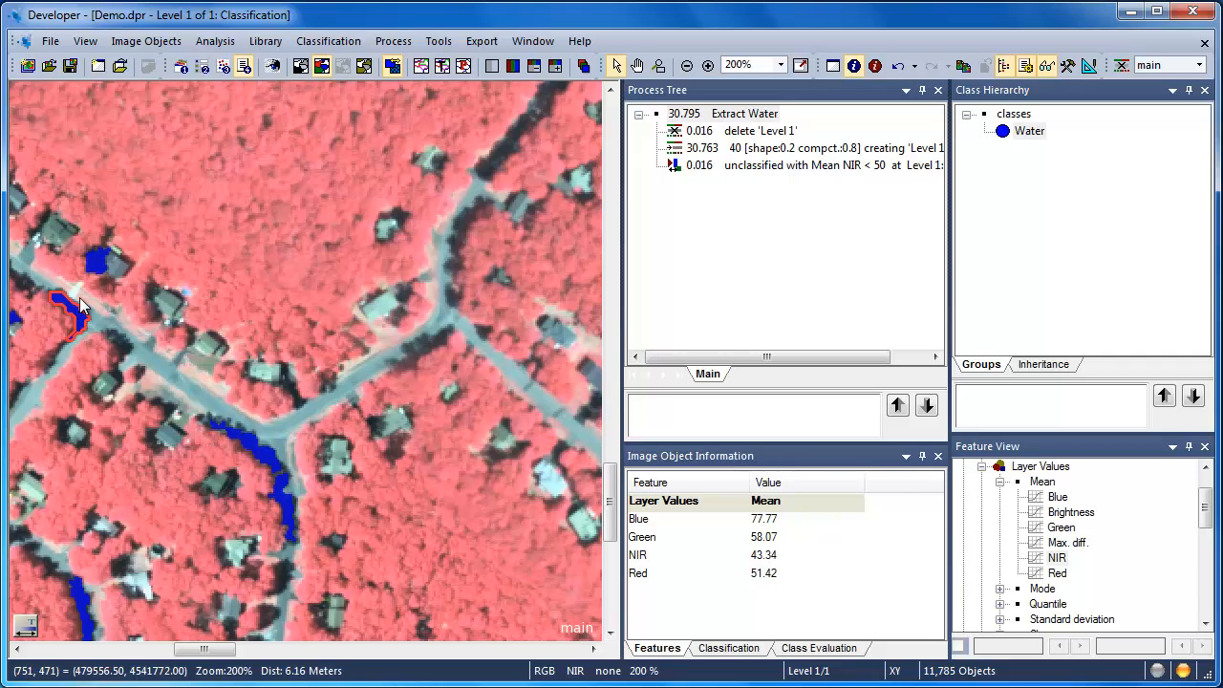
left_click(96, 268)
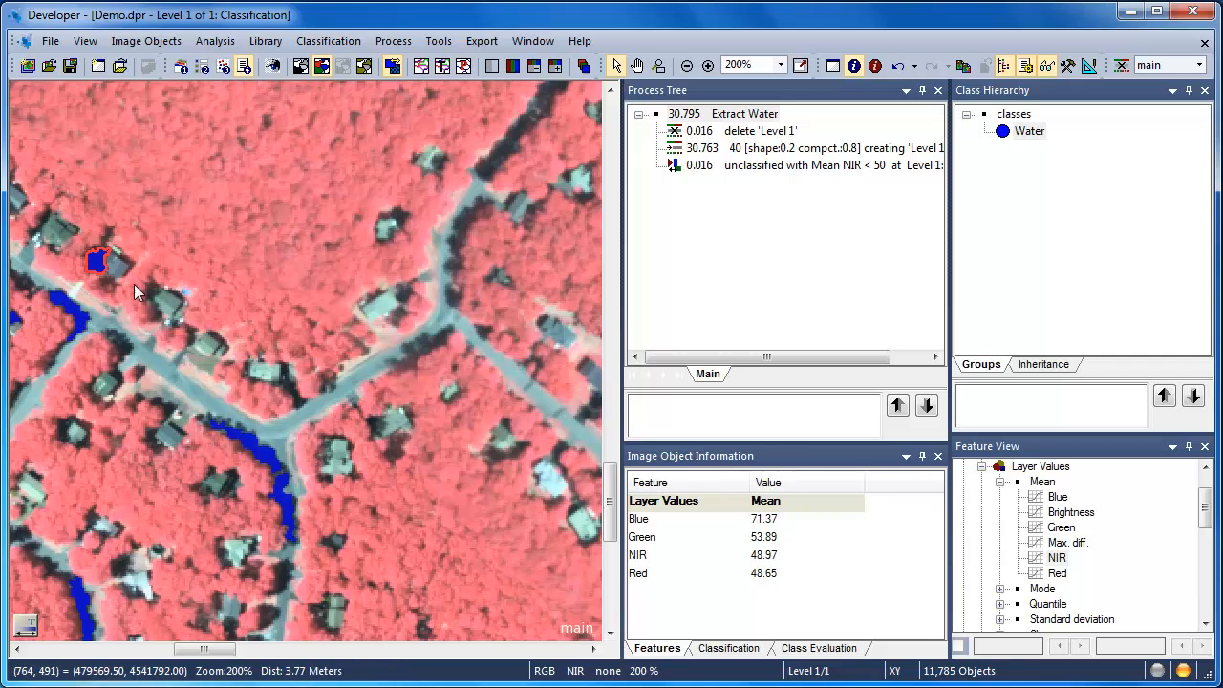
Step: Add the geometry extent feature Area (Pxl) to the features displayed in the image object information
right_click(870, 537)
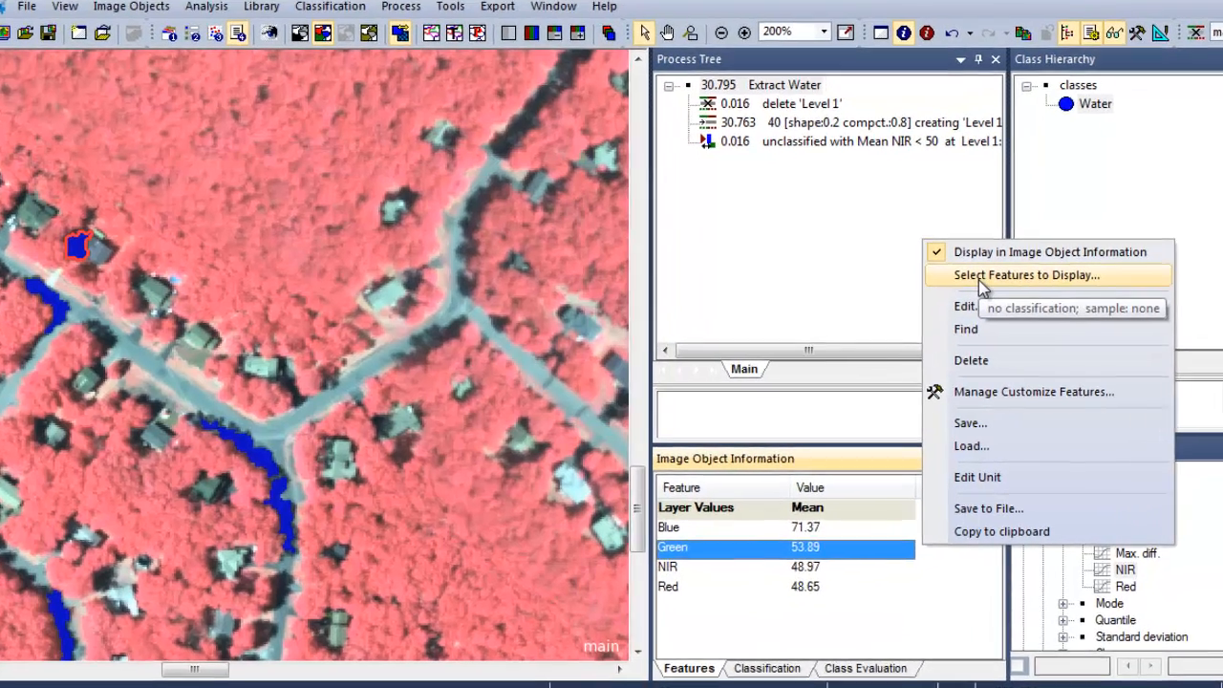
left_click(932, 288)
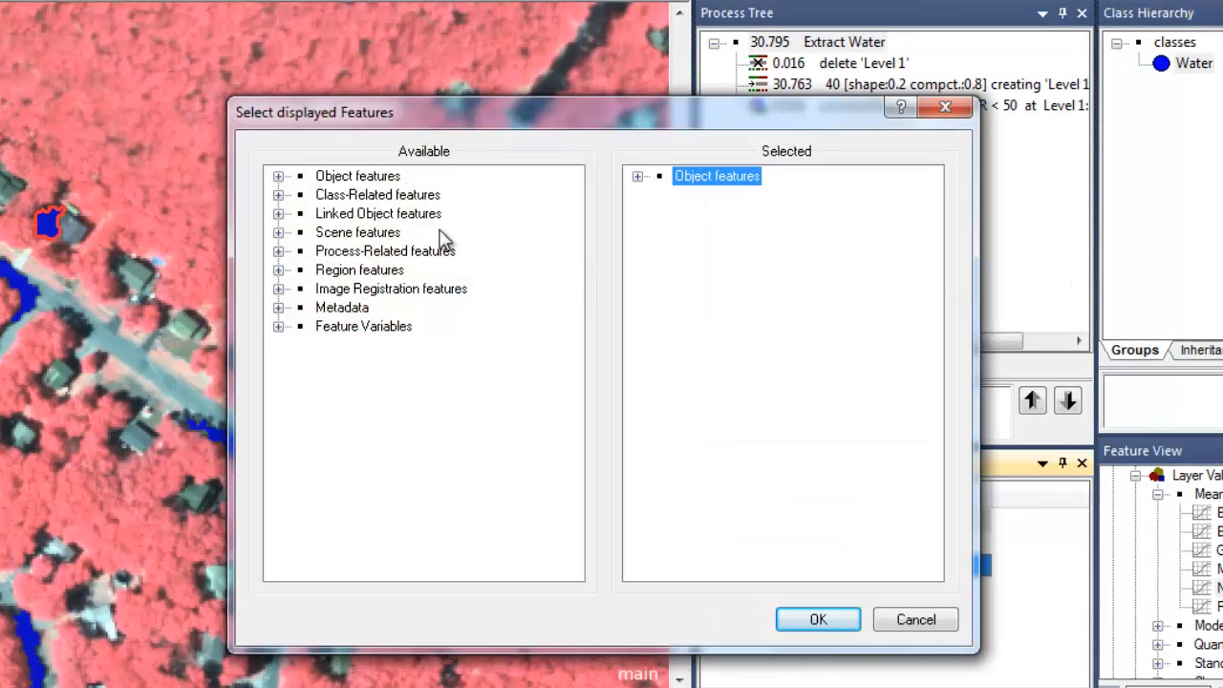
left_click(278, 177)
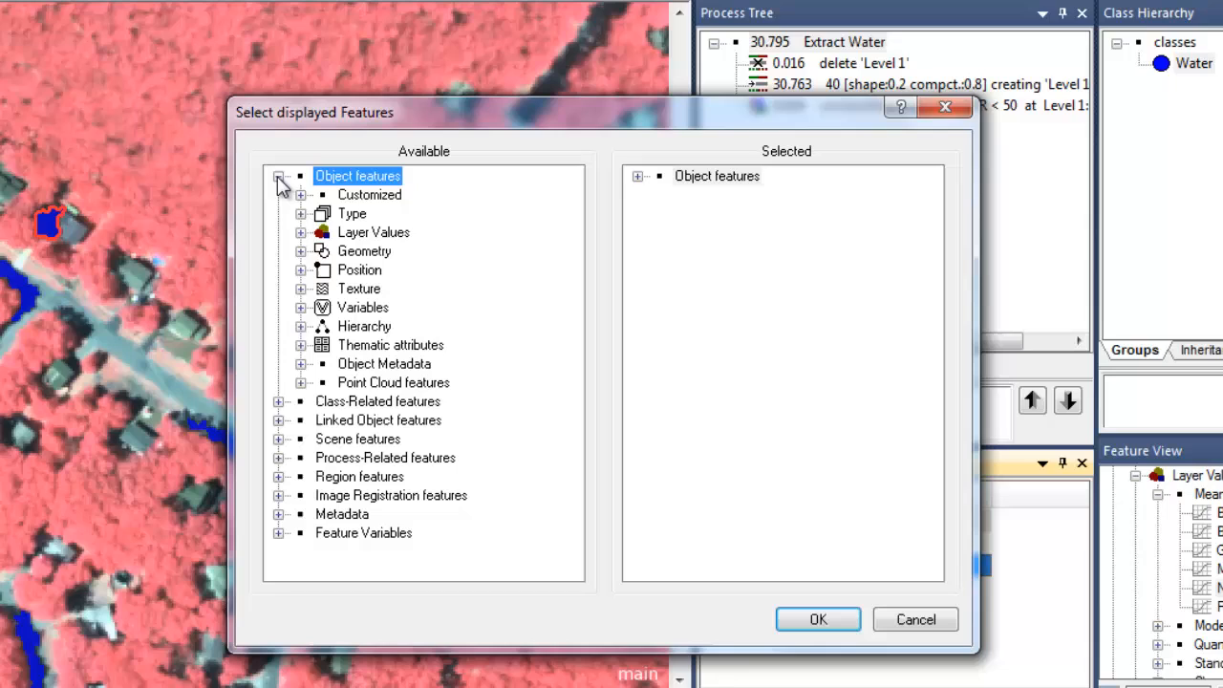
left_click(301, 253)
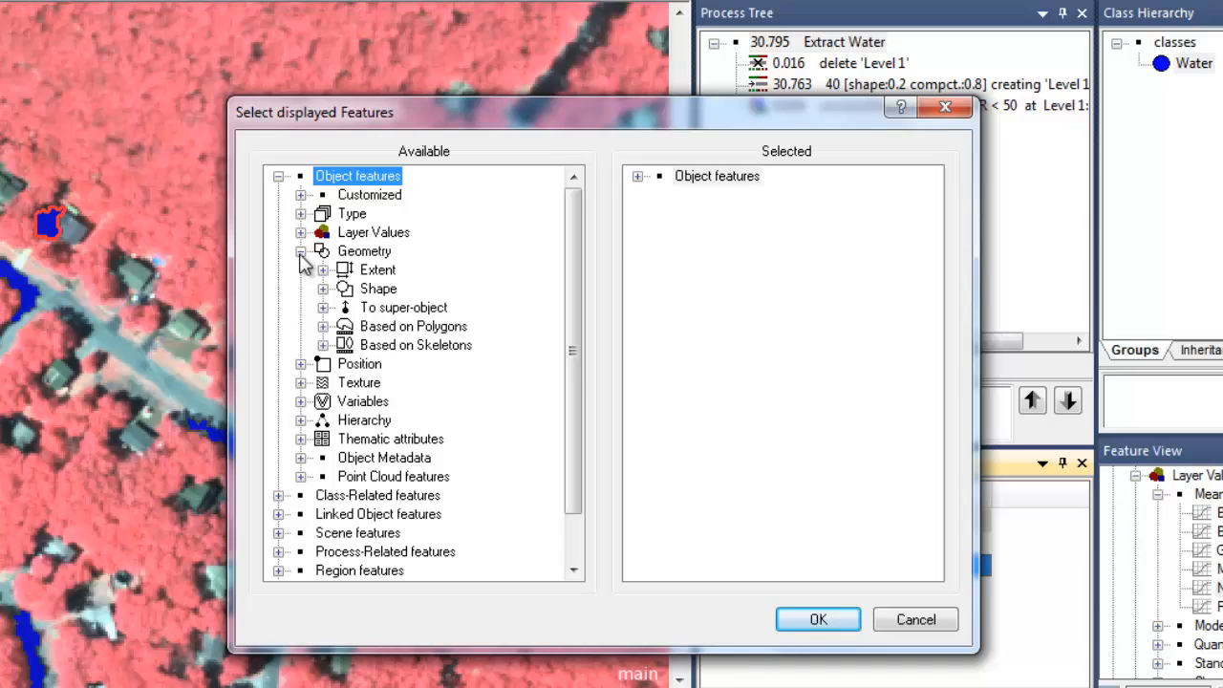
left_click(322, 270)
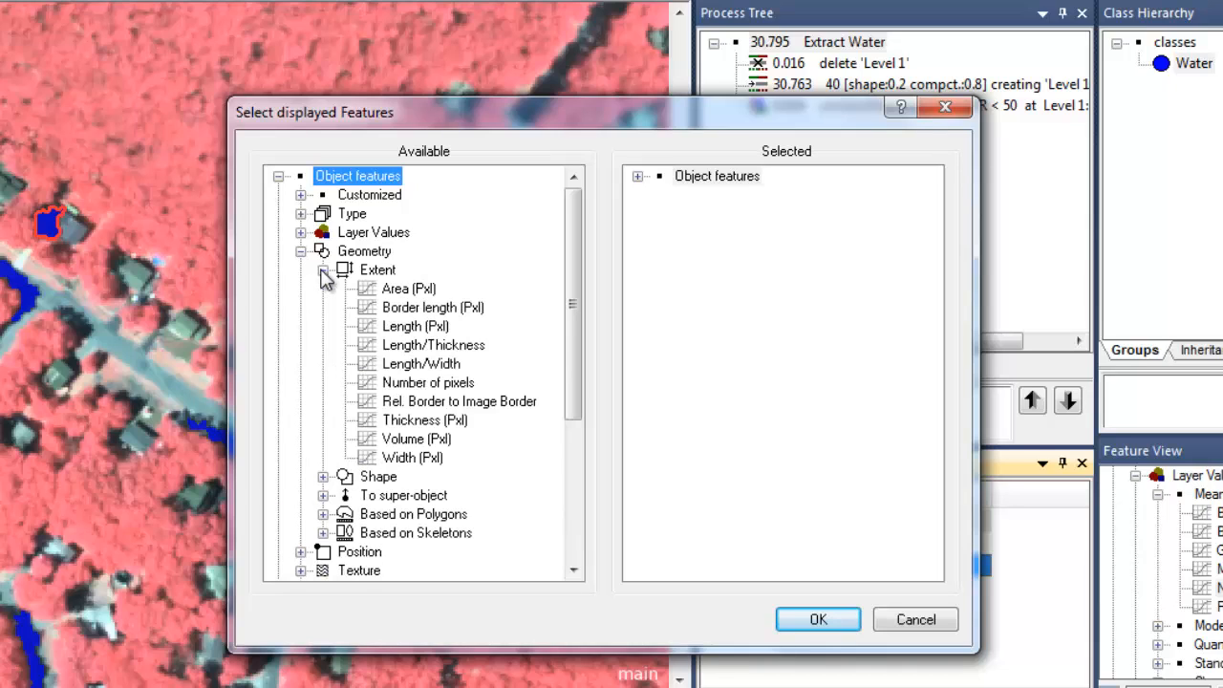
double_click(392, 291)
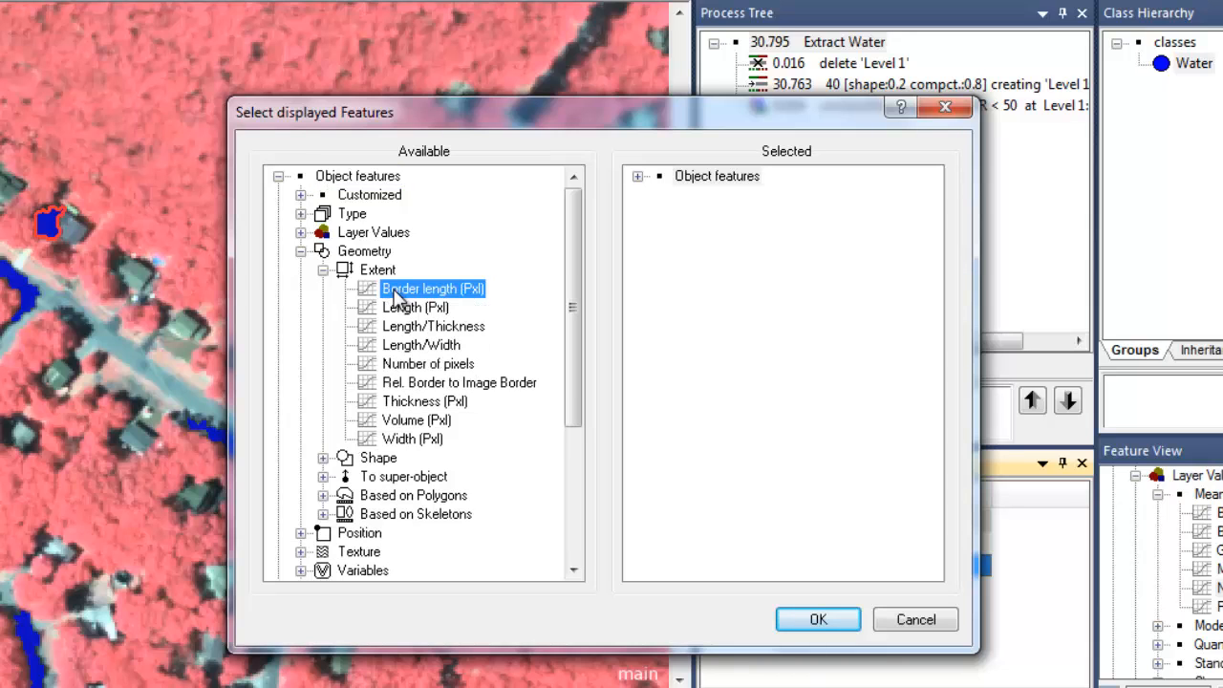
left_click(799, 620)
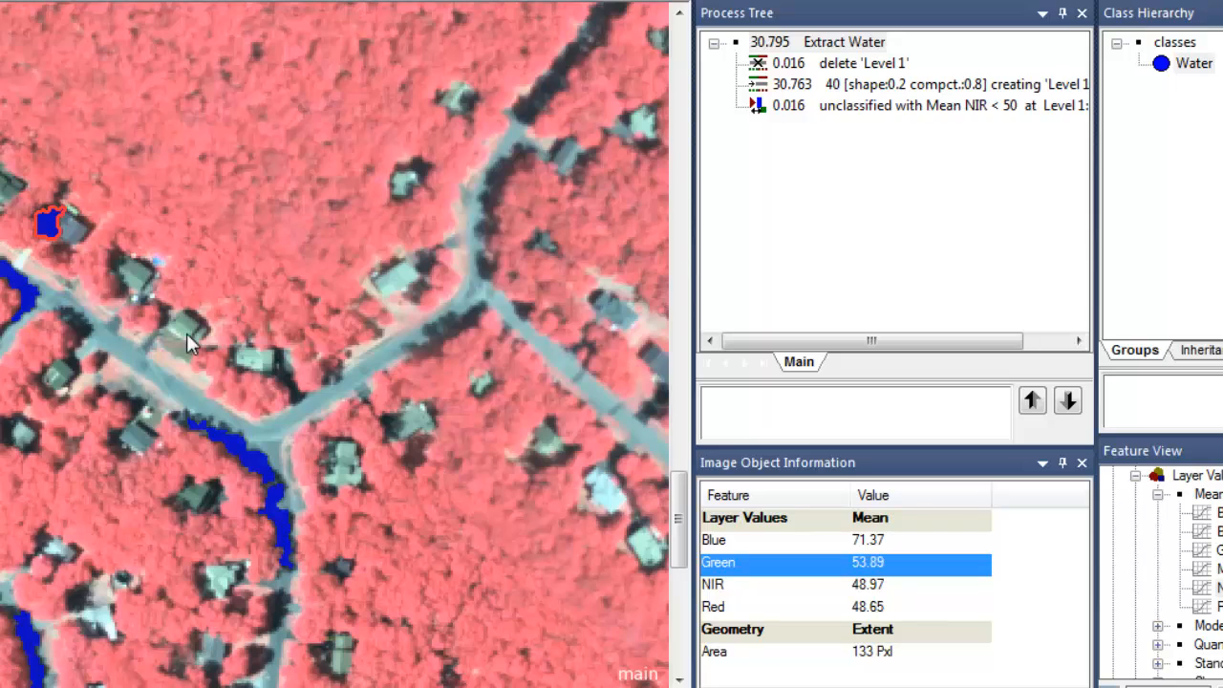
Step: Compare the Area values of a small Water object along the road and a segment of the northernmost lake
left_click(239, 445)
left_click(242, 443)
left_click(242, 446)
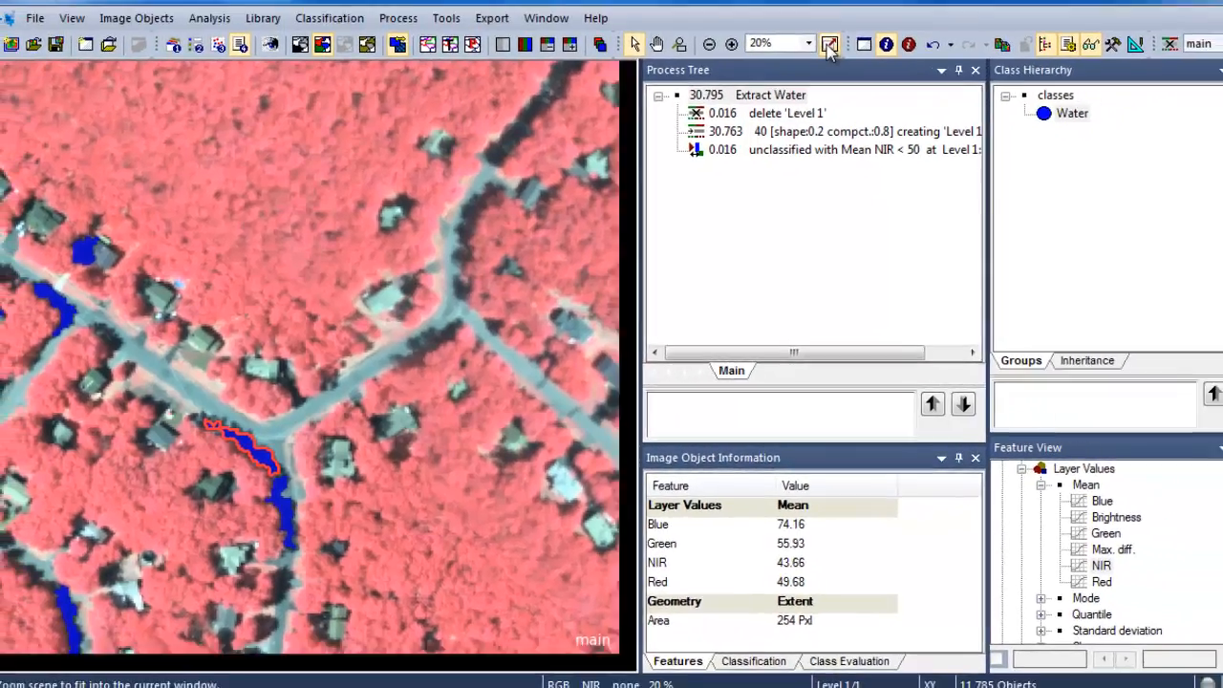
left_click(898, 1)
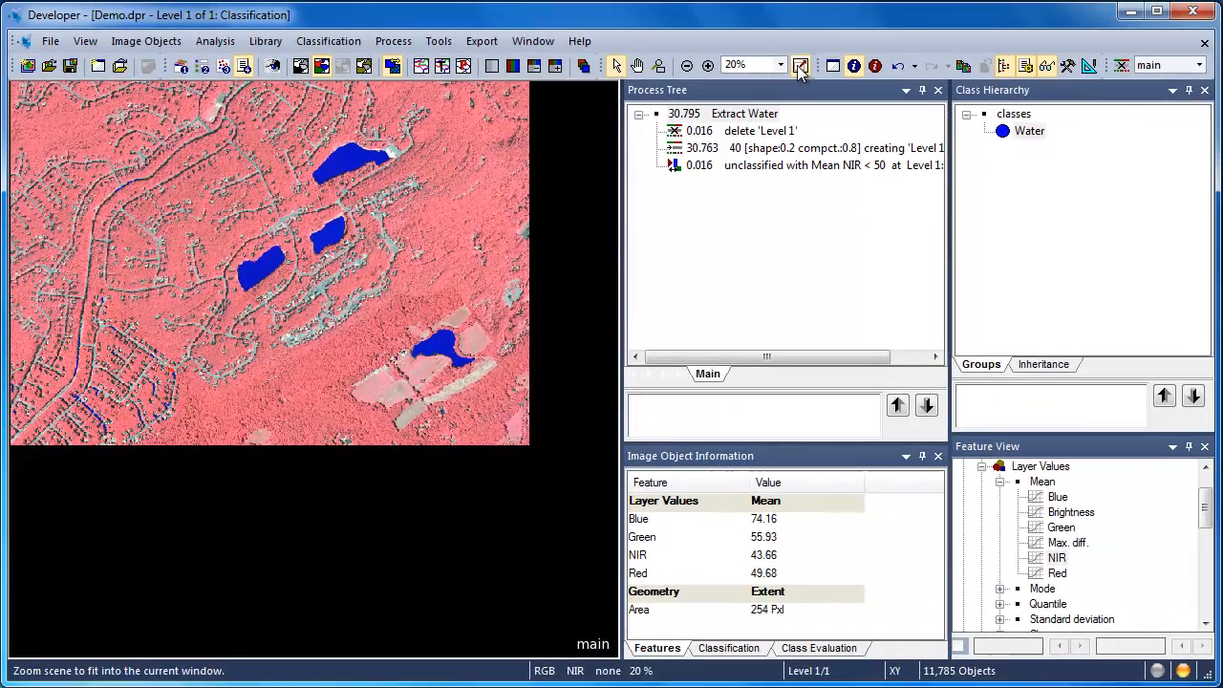
left_click(355, 167)
left_click(325, 173)
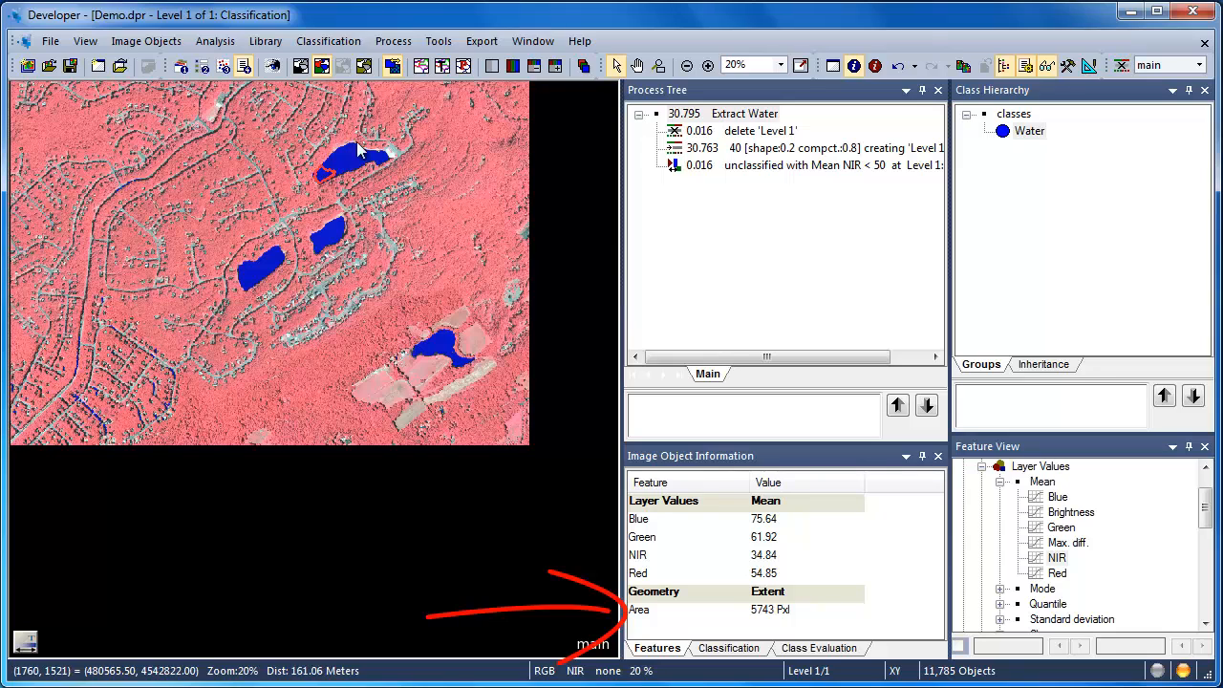
Step: Display the image object outlines over the classification and focus on the three lakes in the image's upper half
left_click(441, 66)
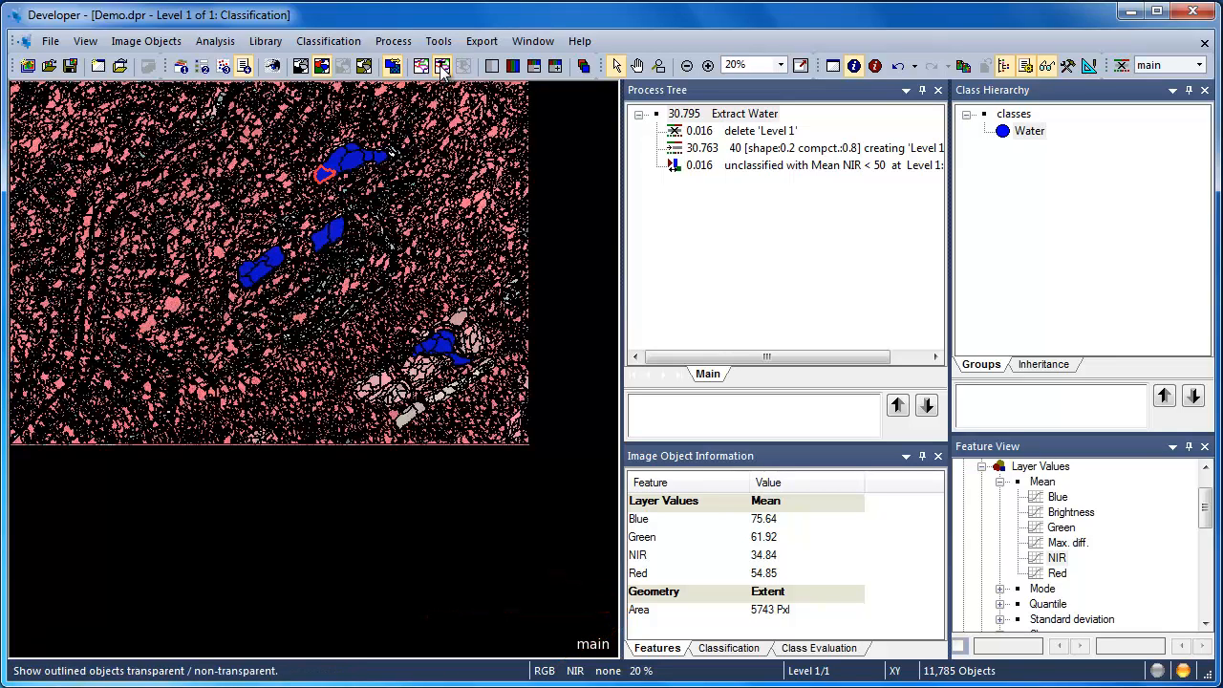
left_click(658, 65)
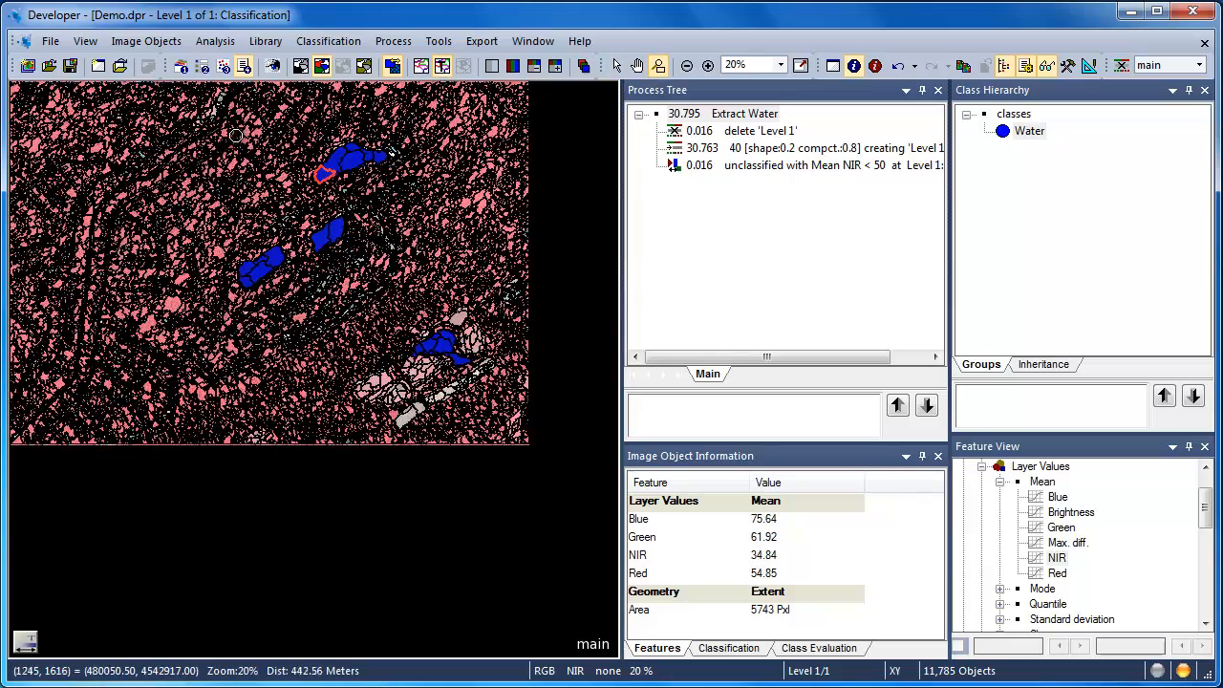
left_click_drag(236, 134, 409, 313)
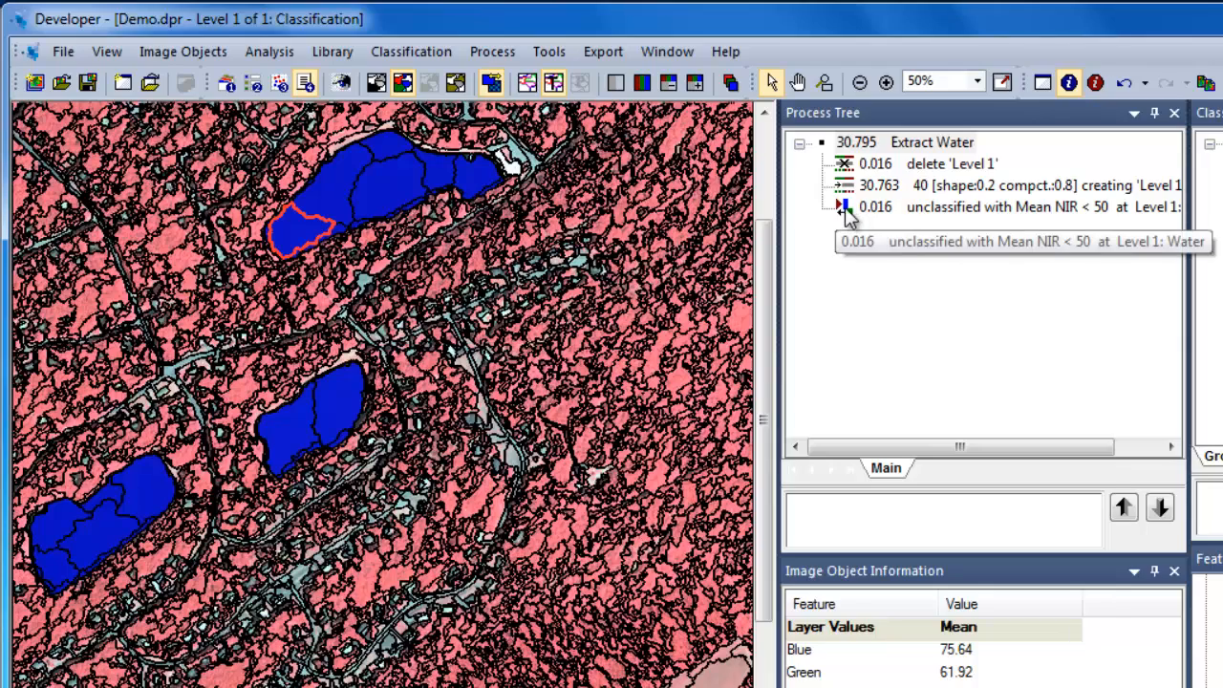
Step: Append a new process after the Mean NIR < 50 classification and choose merge region as its algorithm
right_click(847, 212)
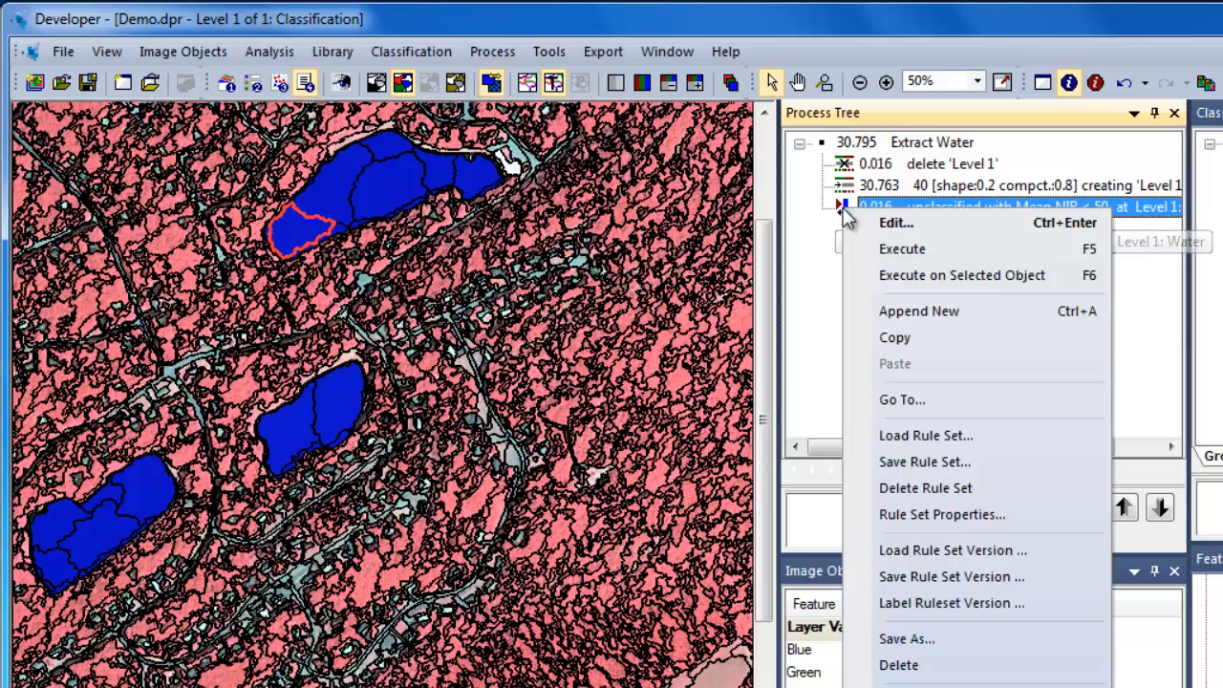
left_click(896, 311)
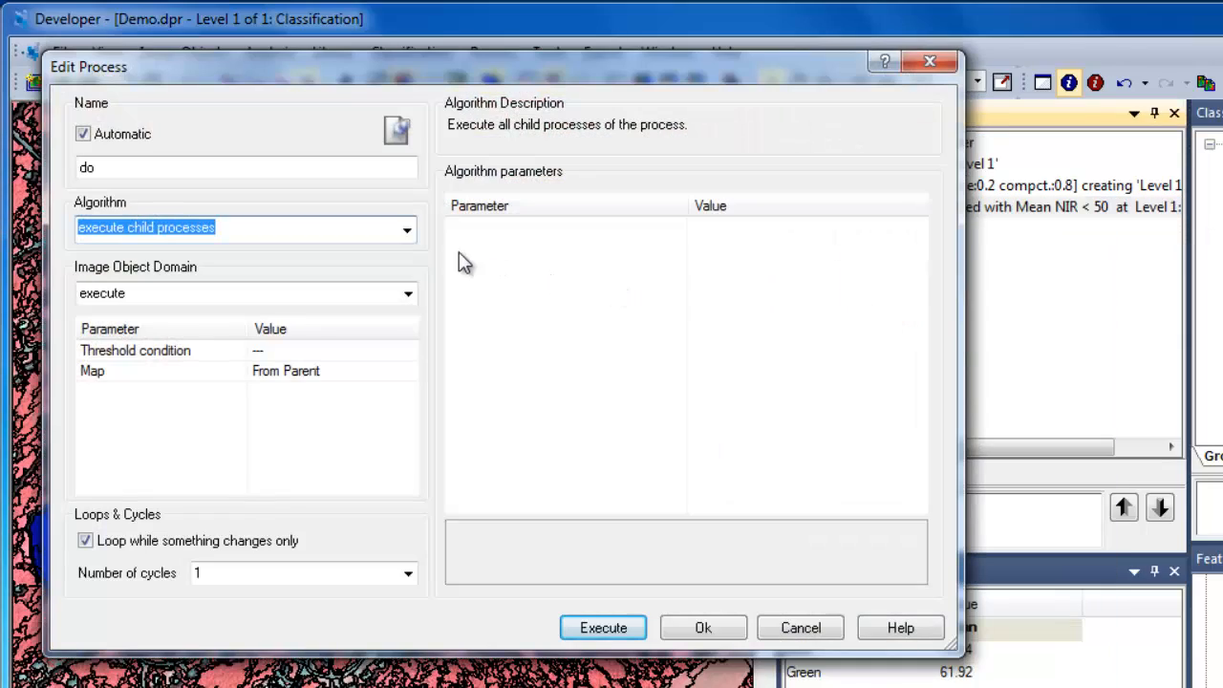
left_click(406, 230)
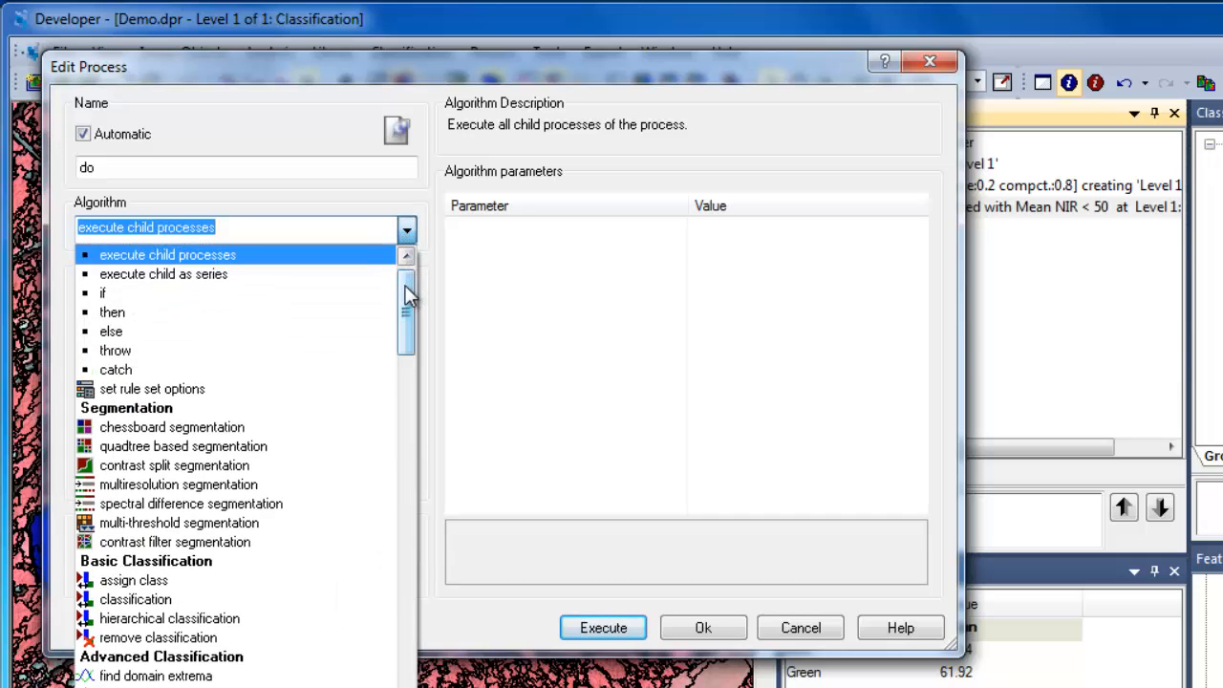
left_click_drag(407, 294, 254, 376)
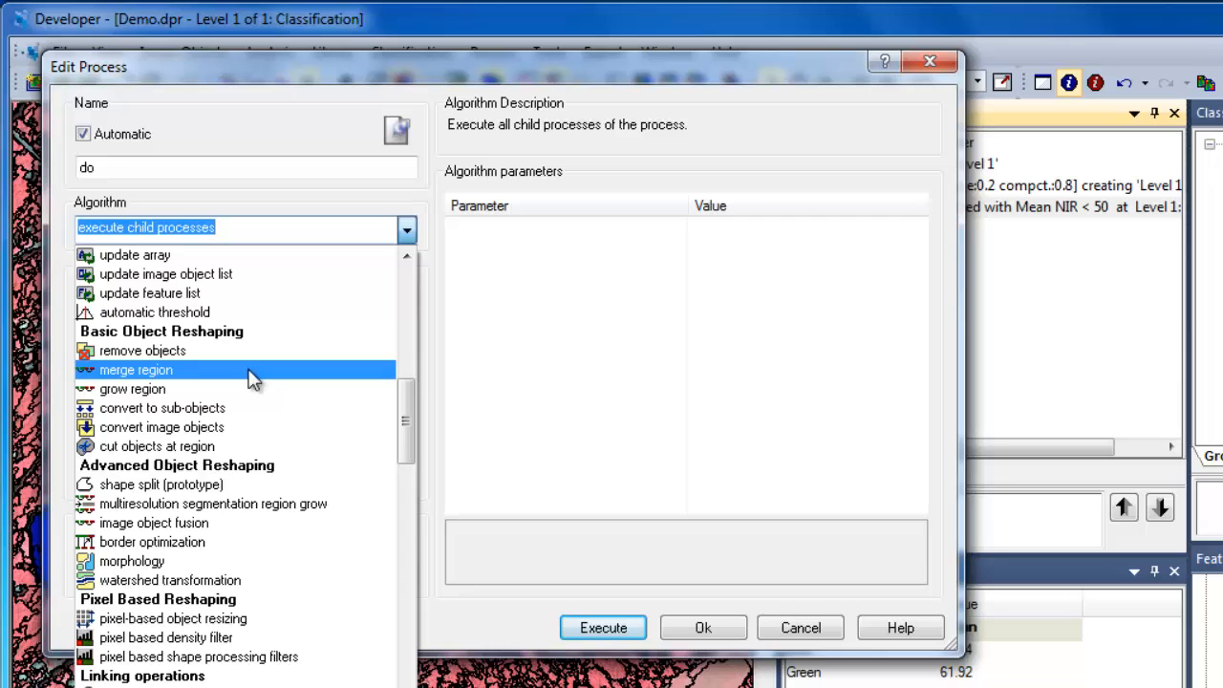
left_click(249, 371)
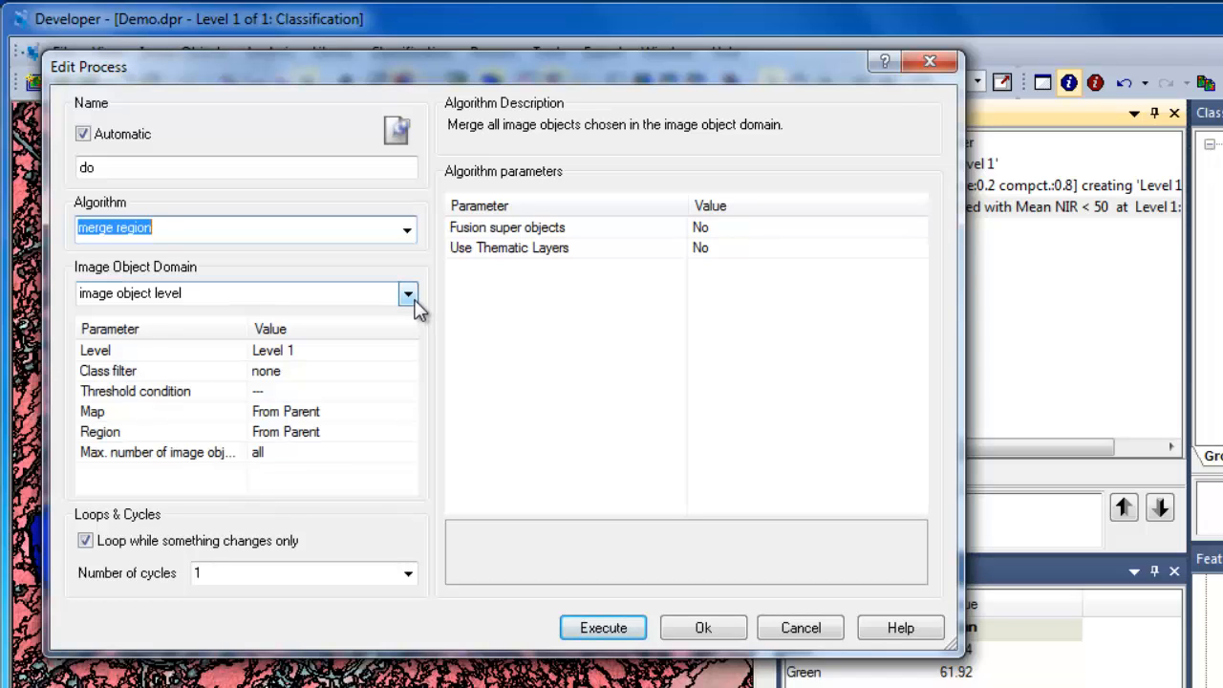
Step: Restrict the merge region process to the Water class on Level 1 and confirm it without executing
left_click(406, 371)
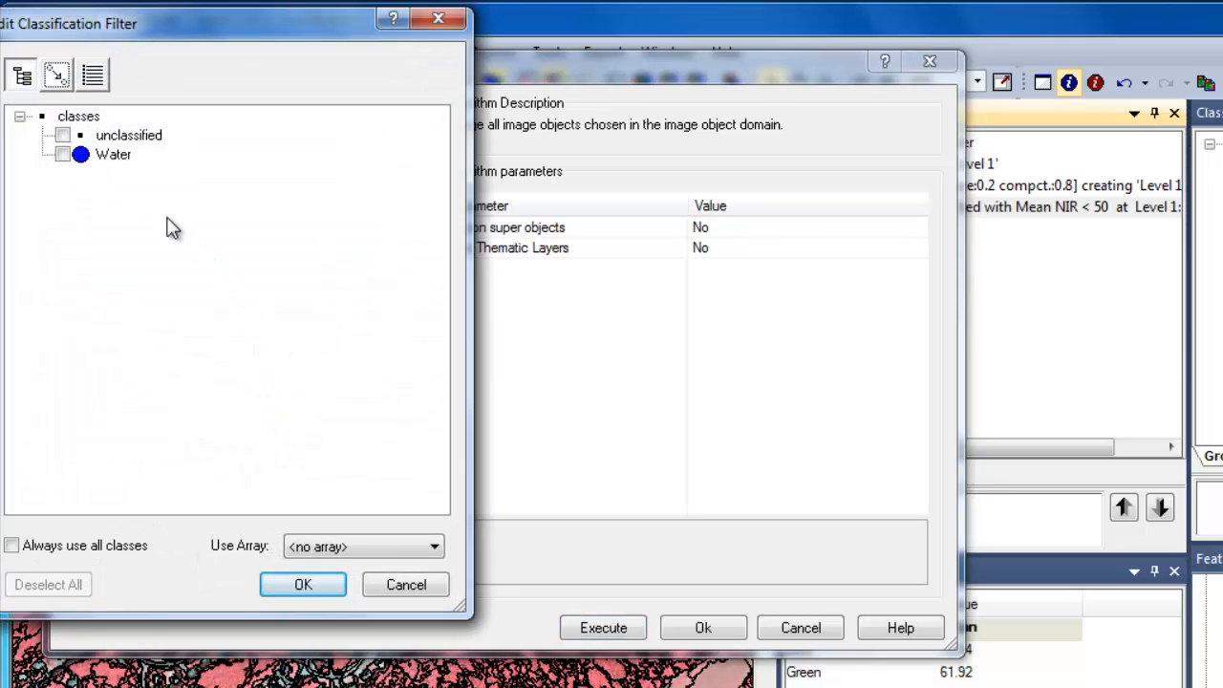
left_click(107, 159)
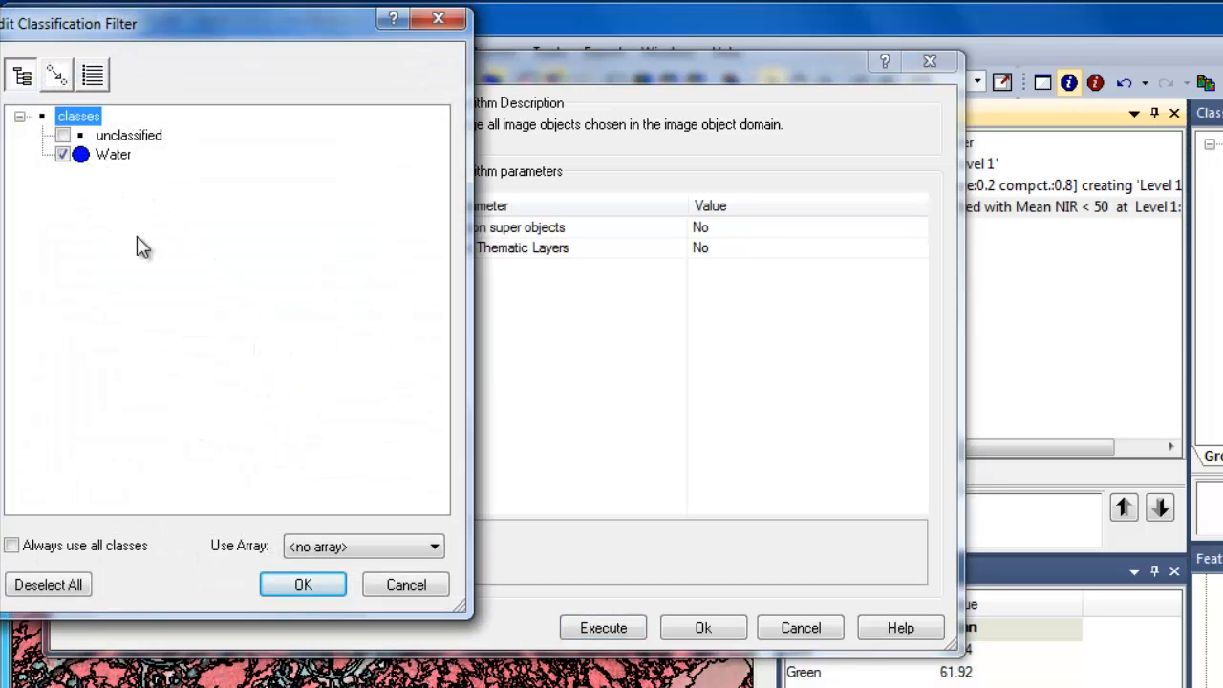
left_click(275, 581)
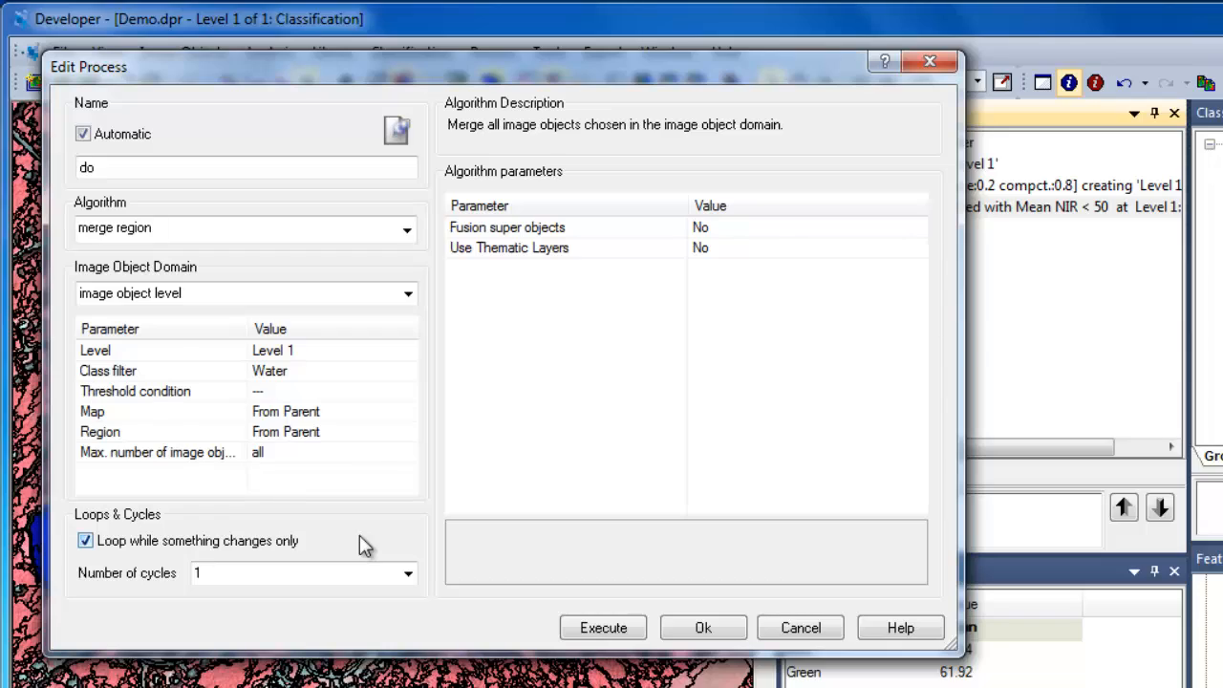
left_click(703, 629)
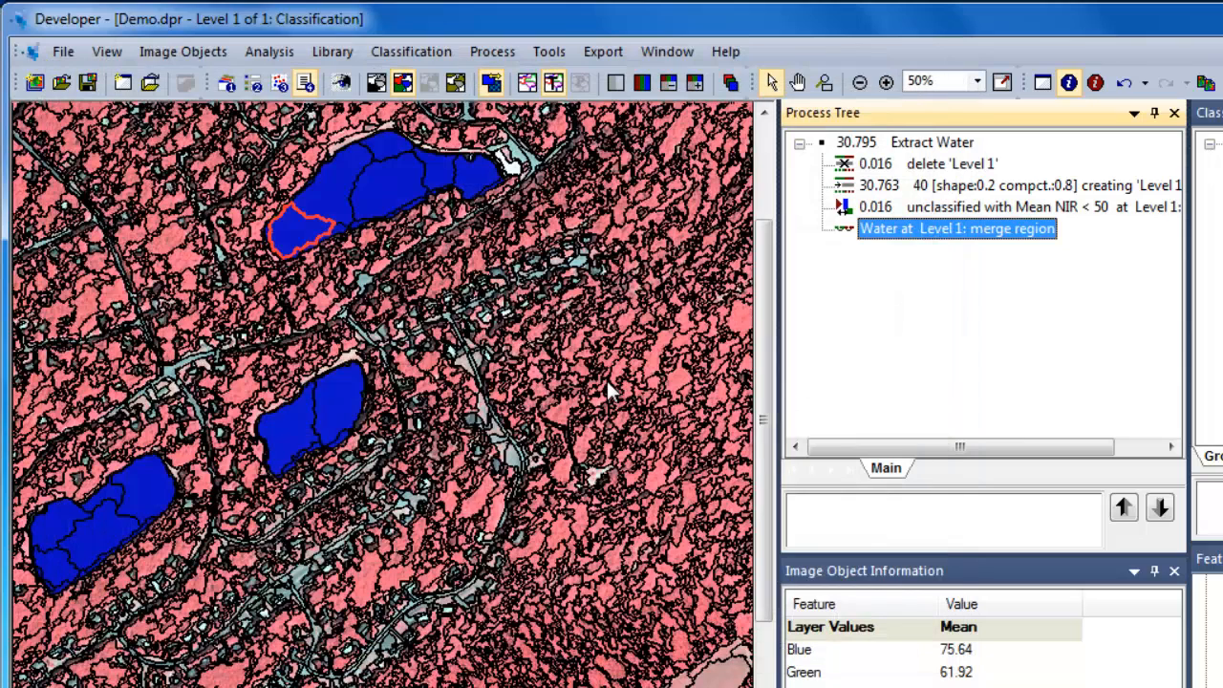
Step: Check the separate segments of the middle lake and execute the merge region process on the Water objects
left_click(328, 422)
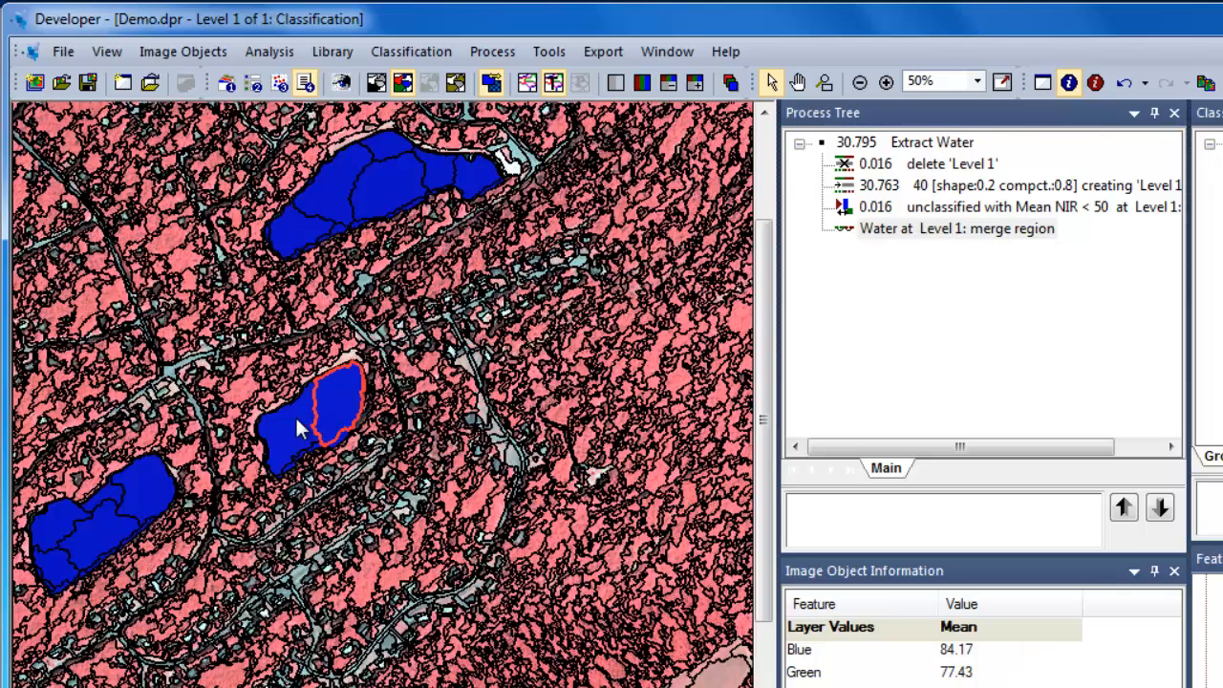
left_click(286, 421)
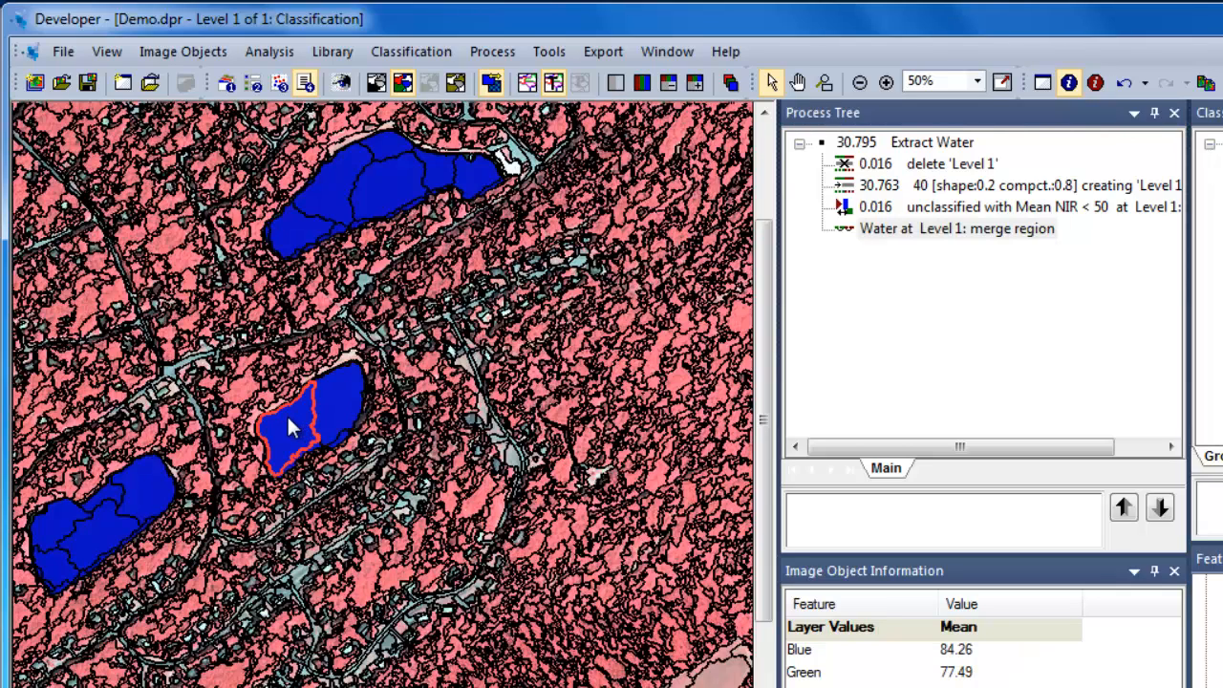
right_click(872, 229)
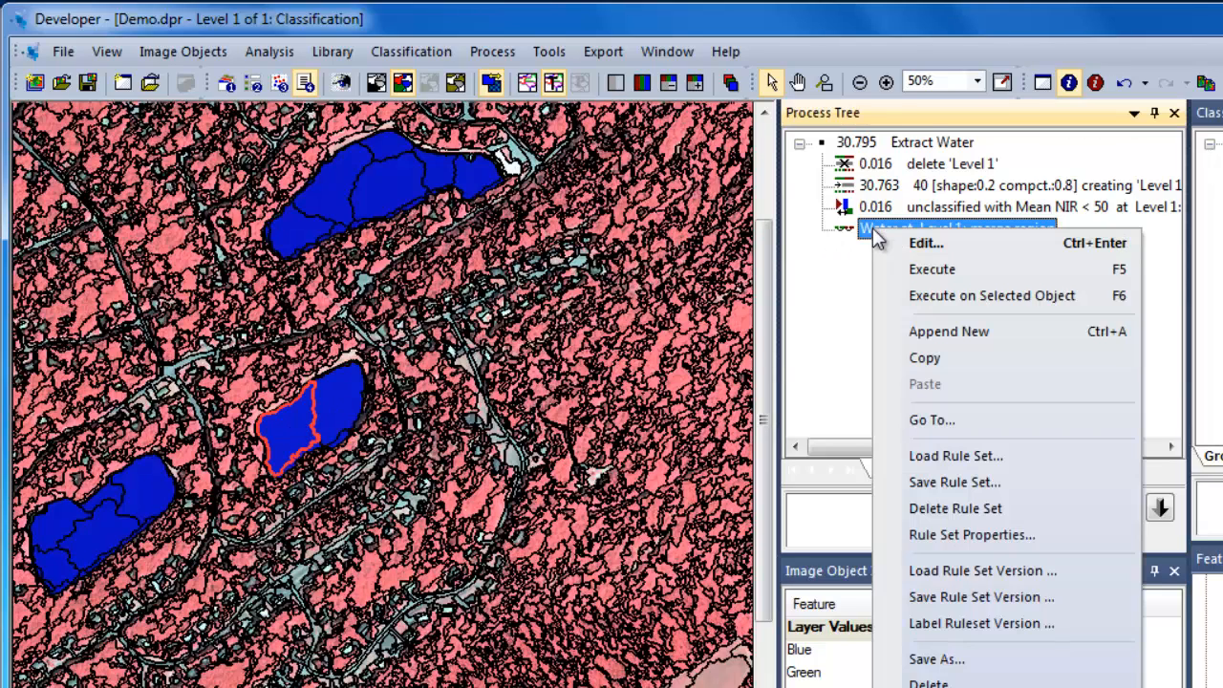
left_click(914, 272)
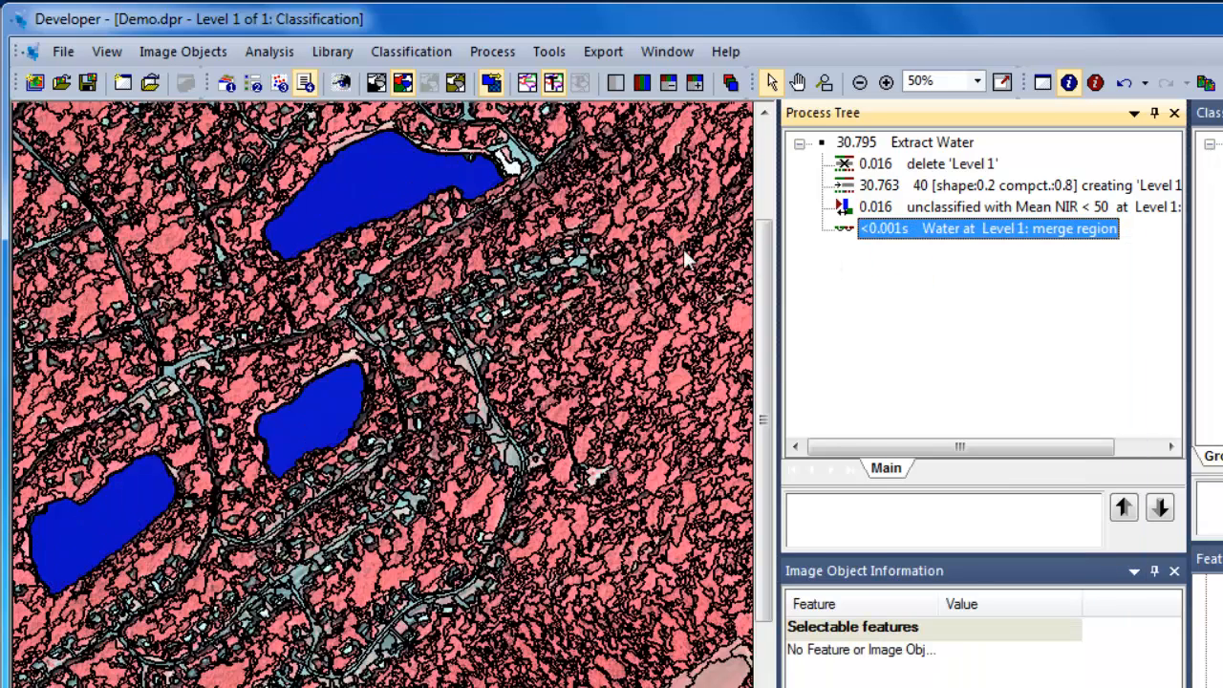
Step: Inspect the merged Water objects of the three lakes individually
left_click(396, 183)
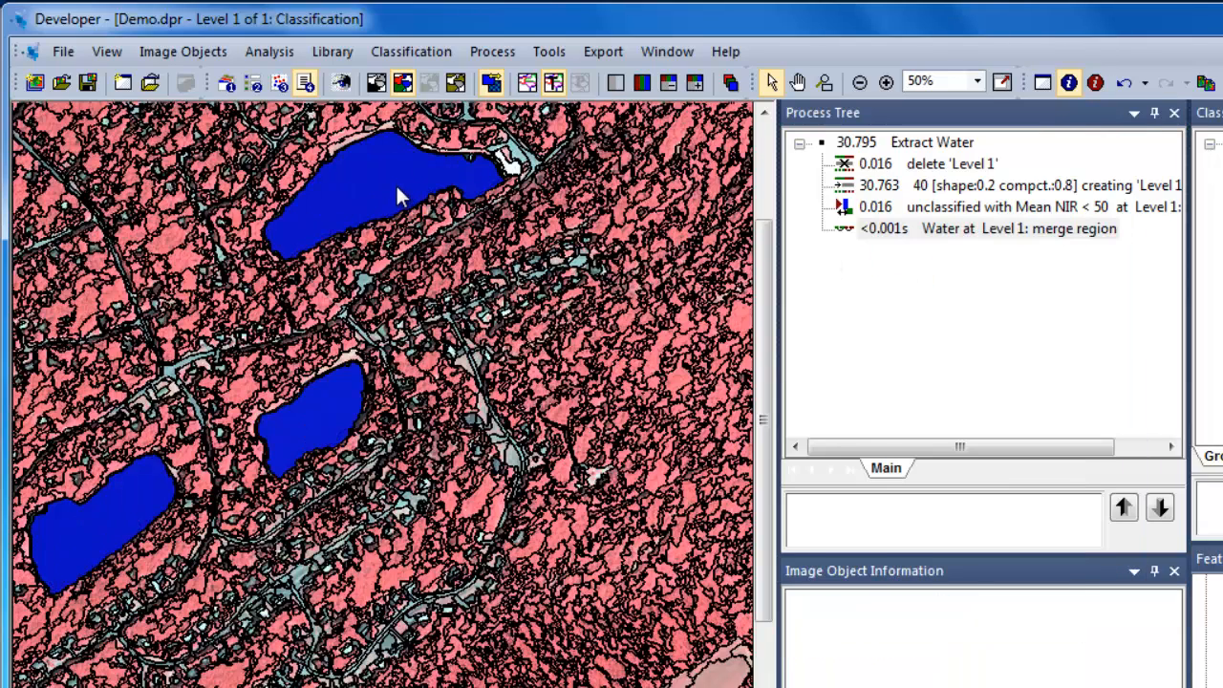
left_click(330, 398)
left_click(143, 483)
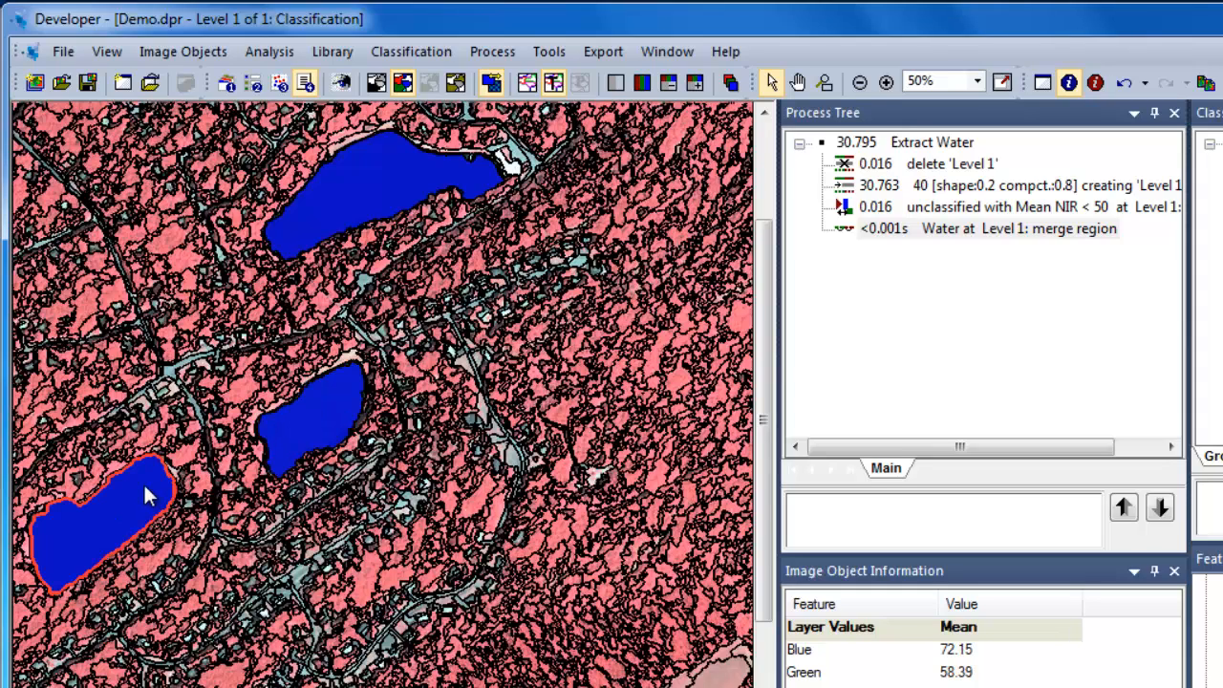
left_click(292, 436)
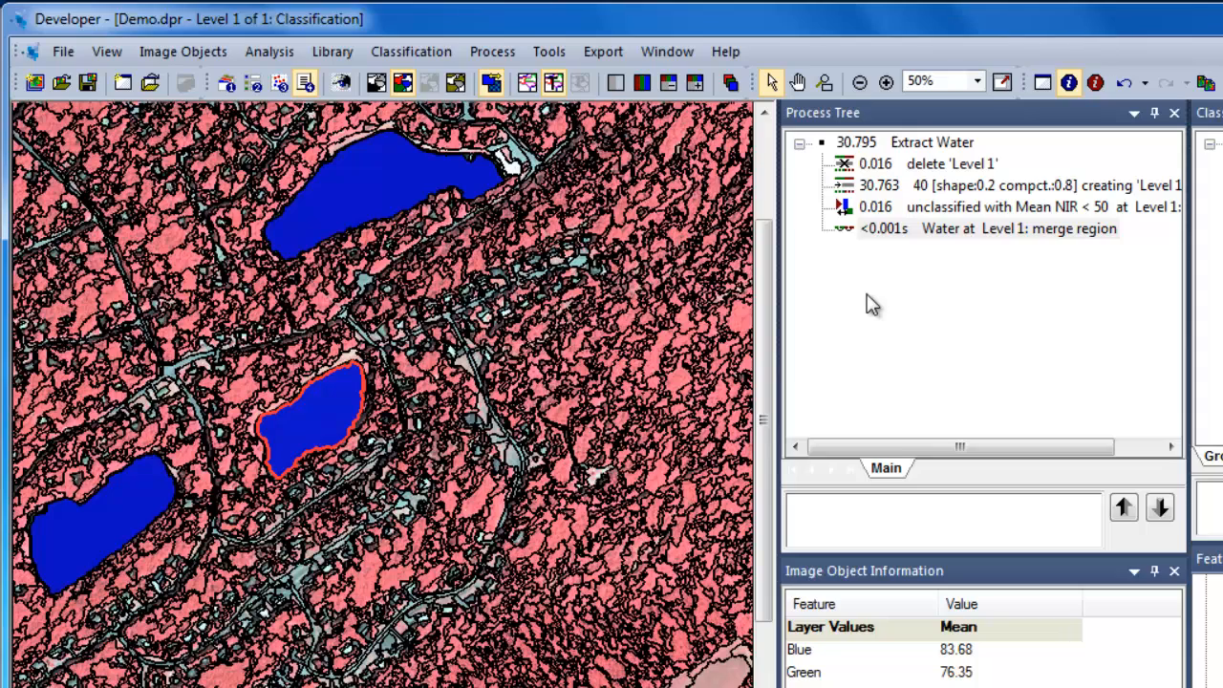
Step: Append a new process after the merge region process and choose assign class as its algorithm
left_click(898, 232)
right_click(906, 231)
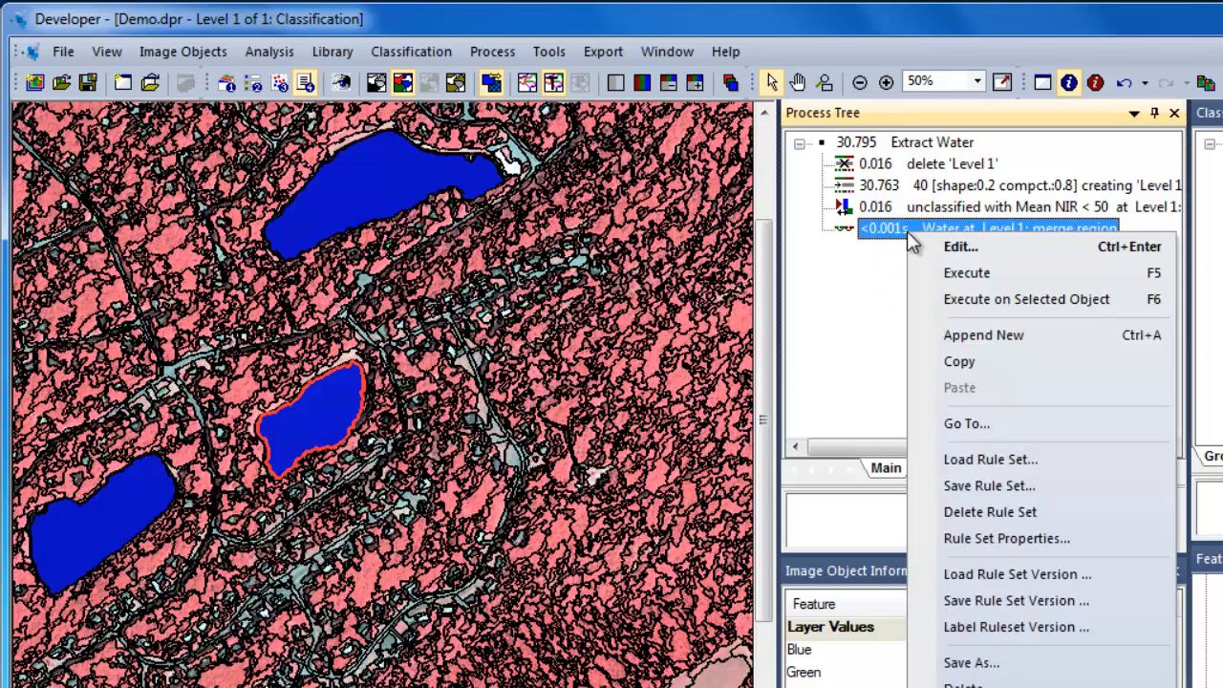
left_click(956, 336)
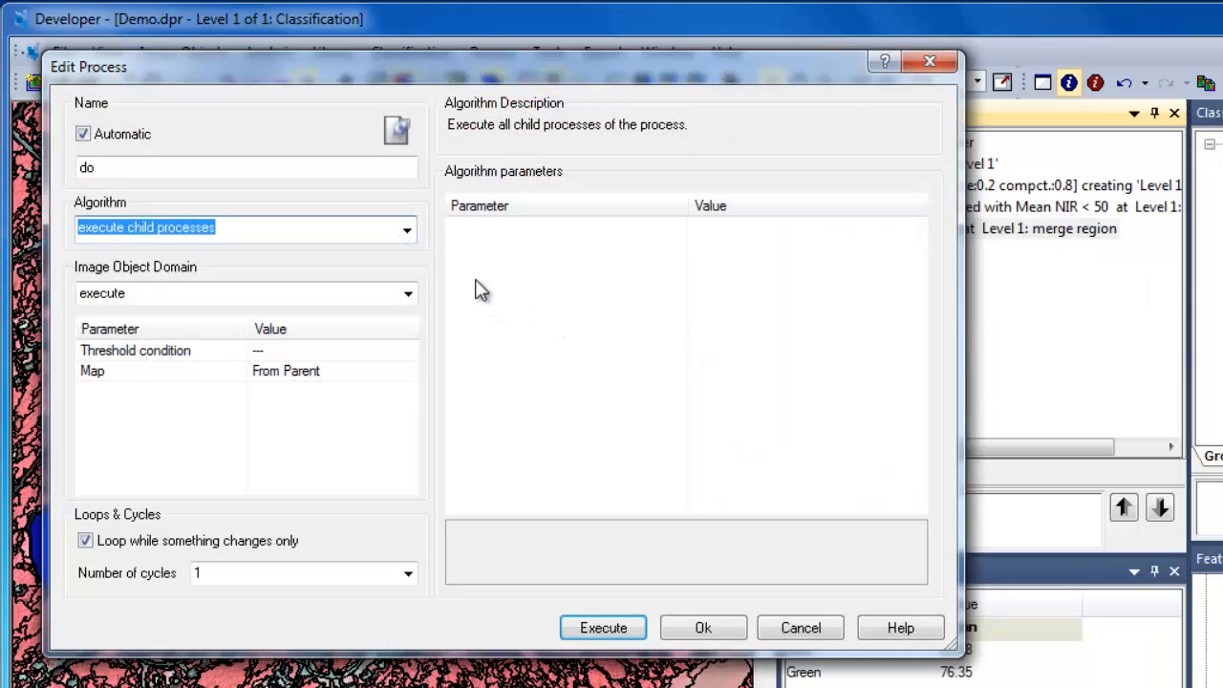
left_click(408, 233)
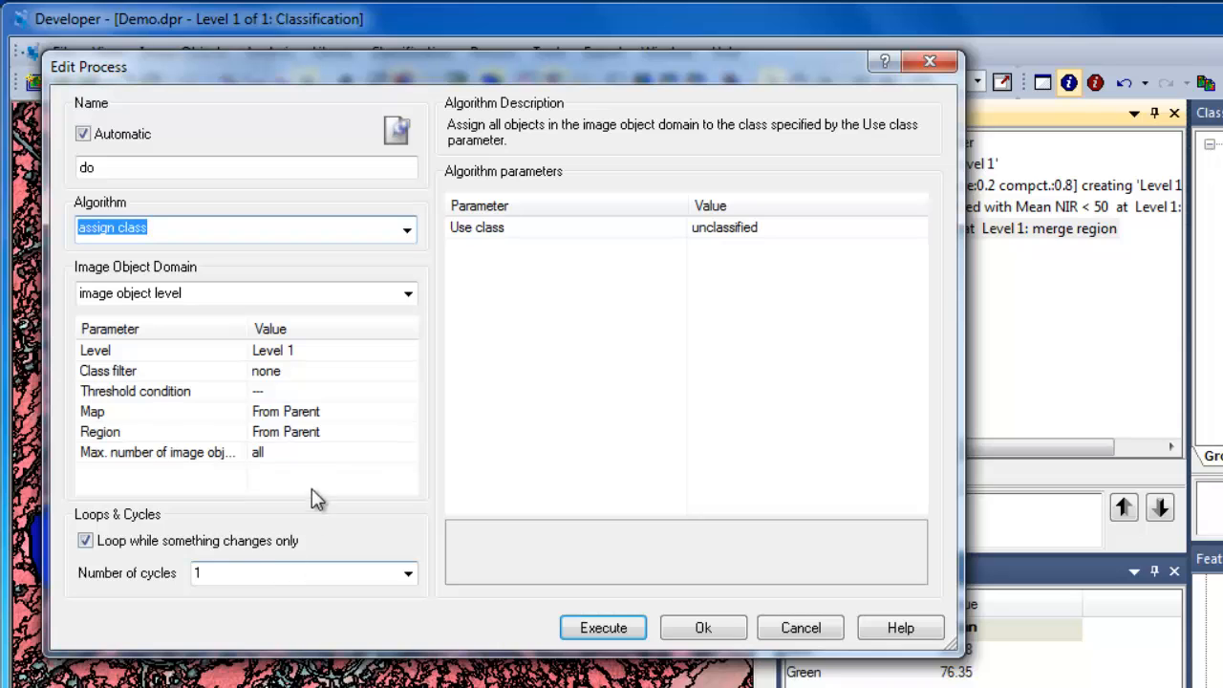
Step: Set the class filter of the assign class process to Water
left_click(344, 373)
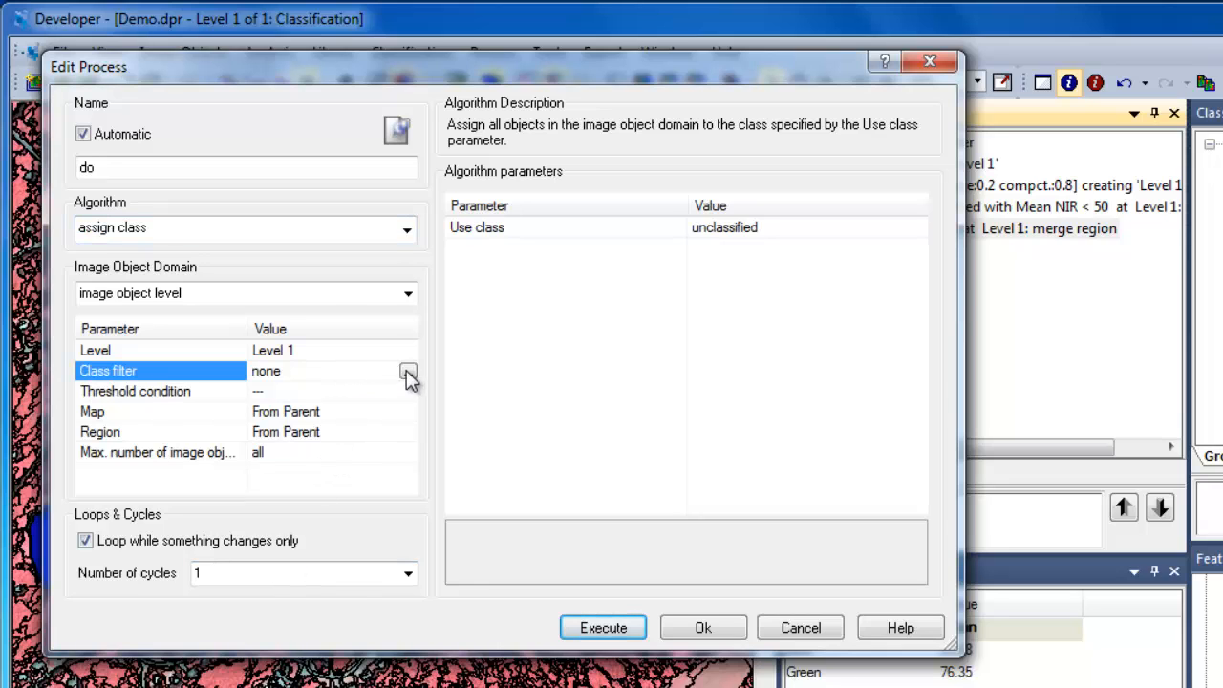
left_click(408, 371)
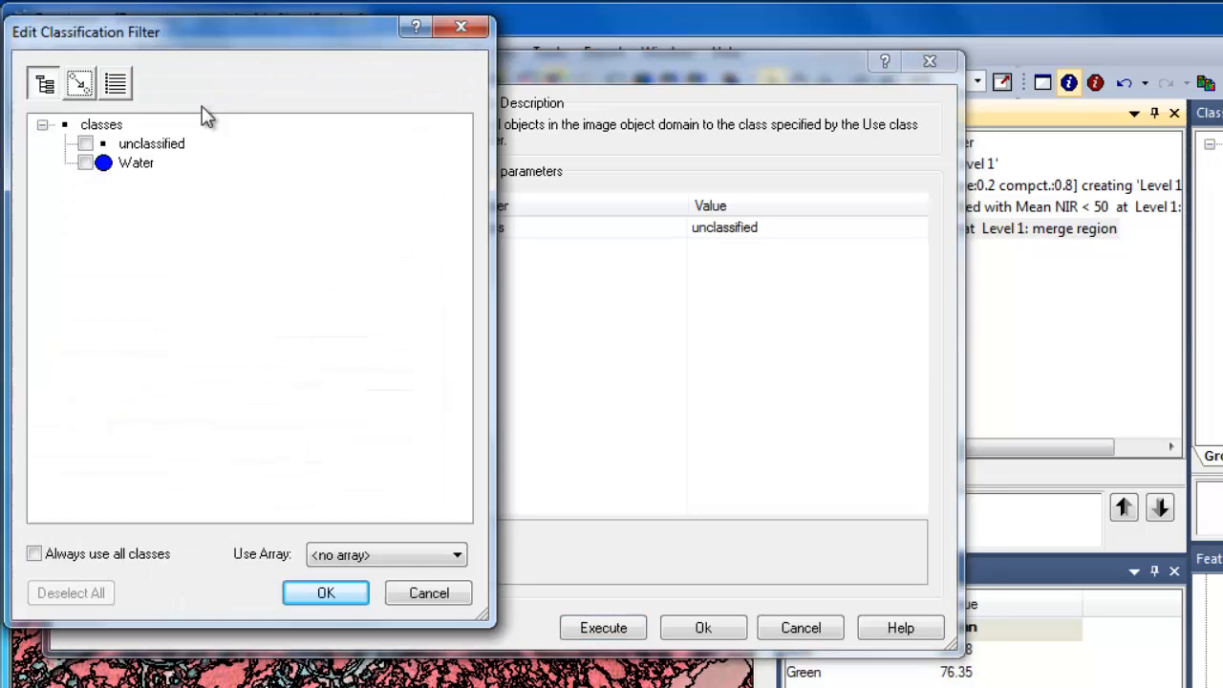
left_click(86, 163)
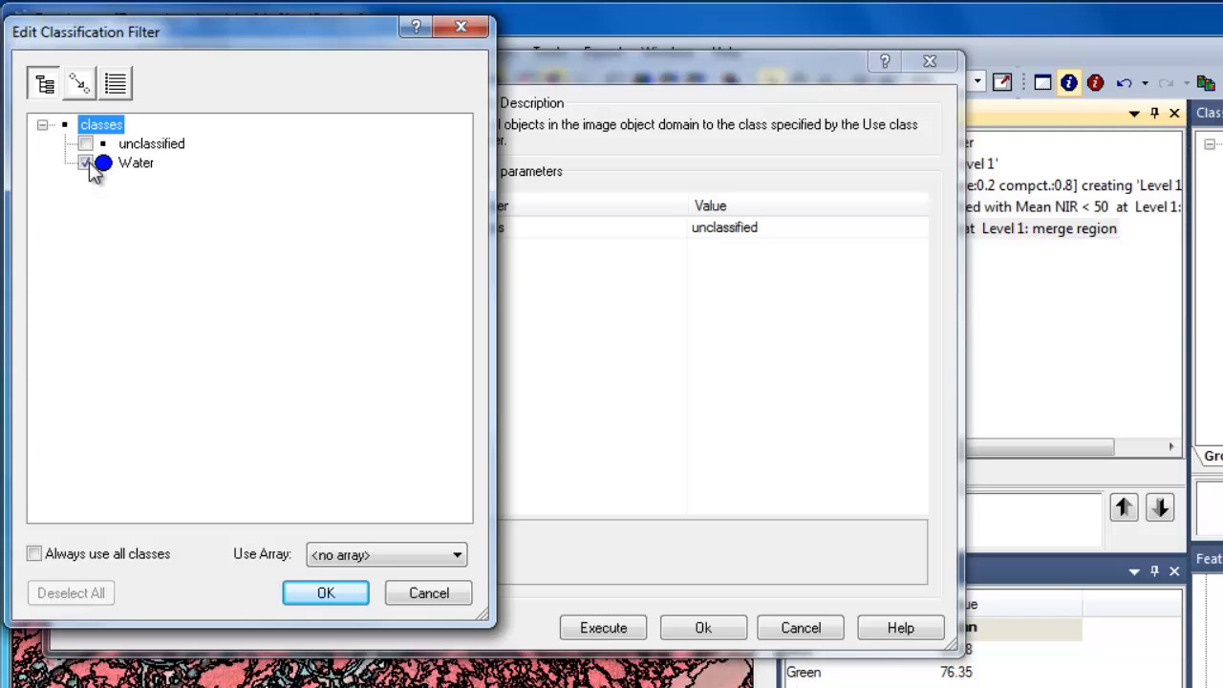
left_click(304, 596)
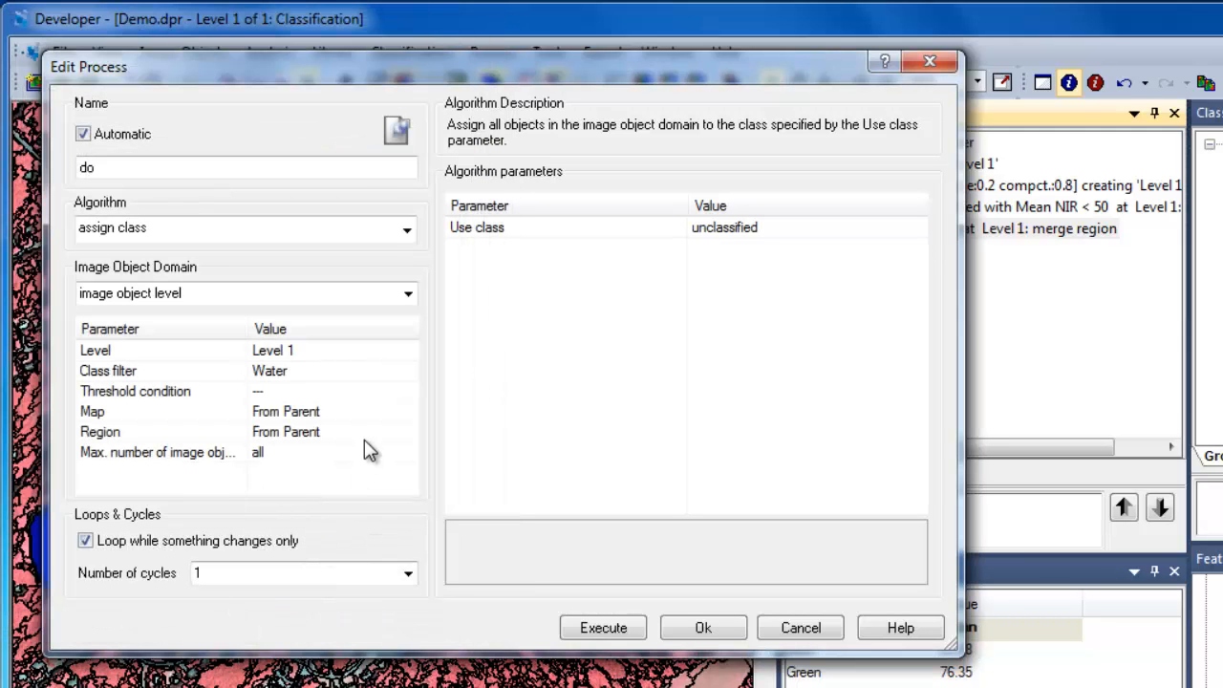
Step: Add a threshold condition to the assign class process for the geometry extent feature Area less than 10000 pixels
left_click(377, 391)
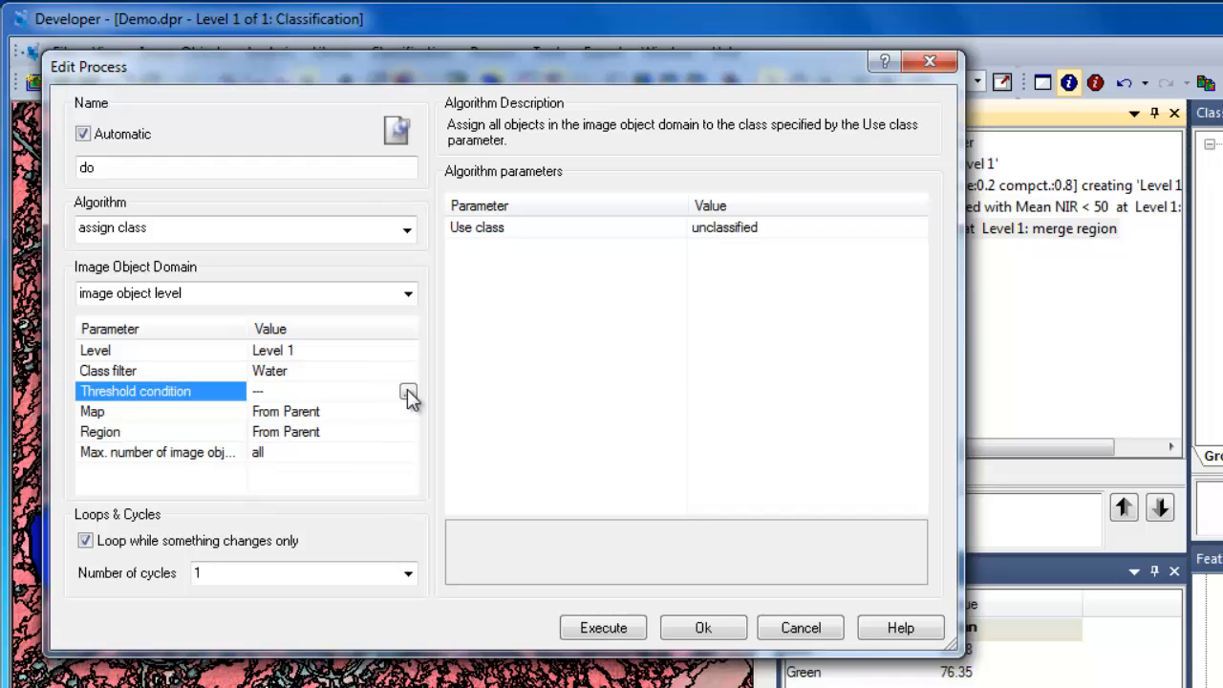
left_click(408, 393)
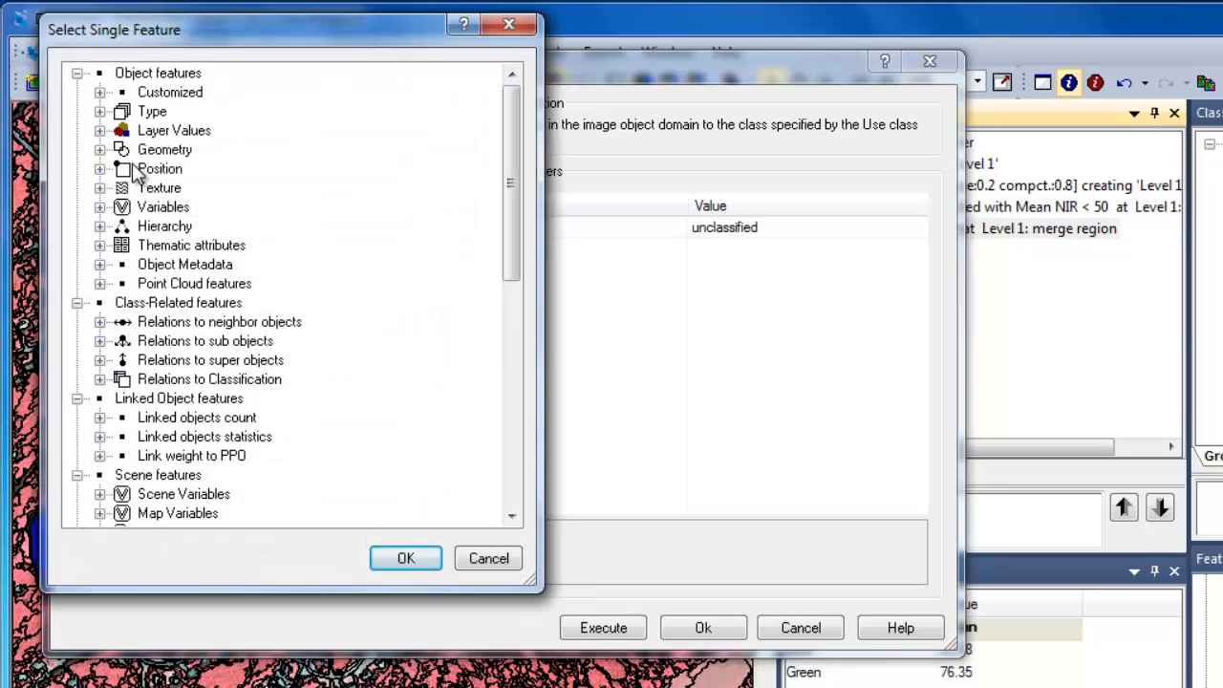
left_click(99, 150)
left_click(122, 169)
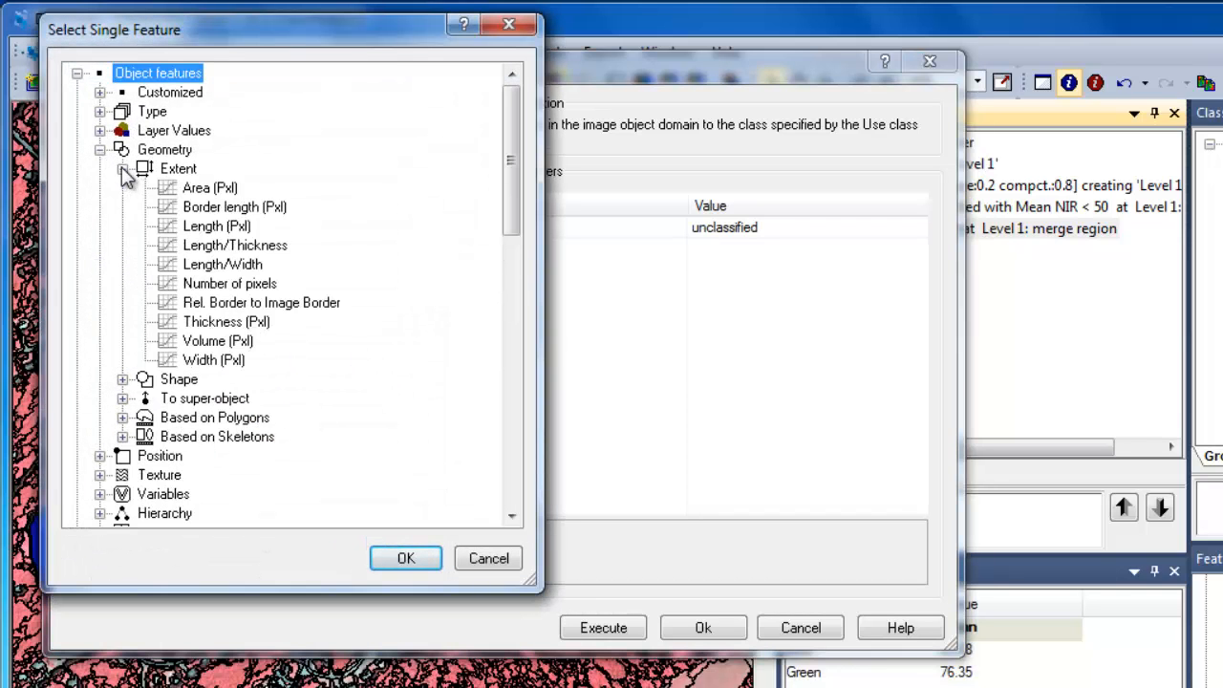
double_click(206, 188)
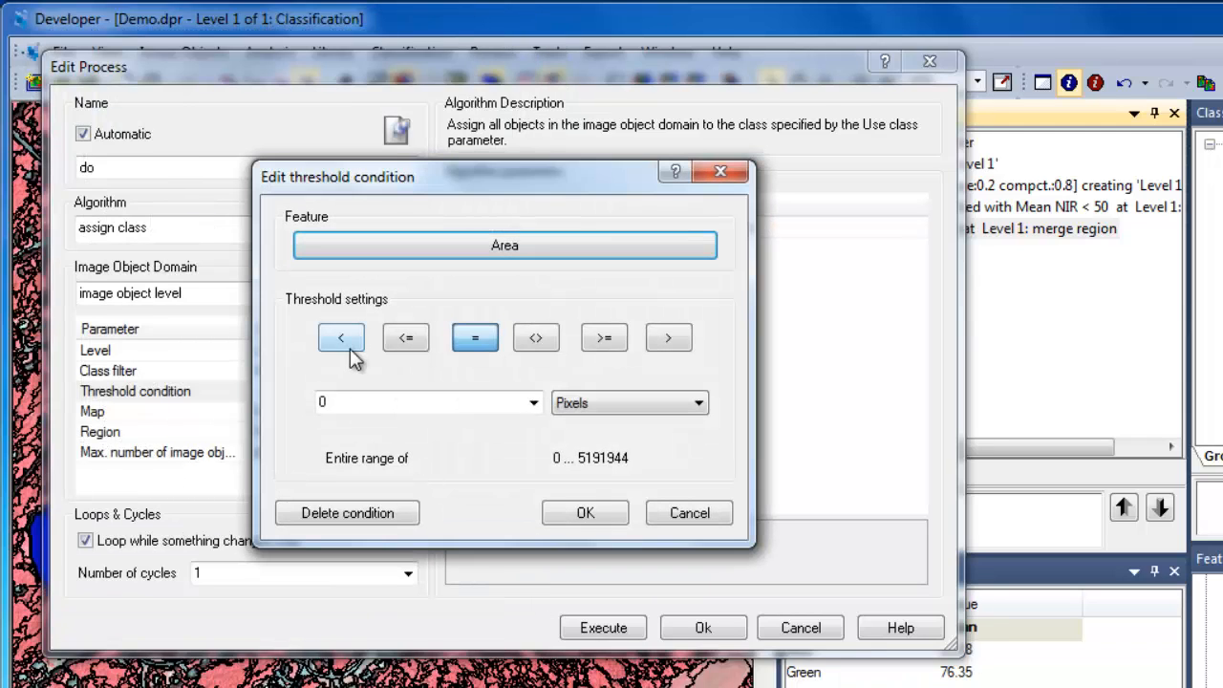
left_click(350, 348)
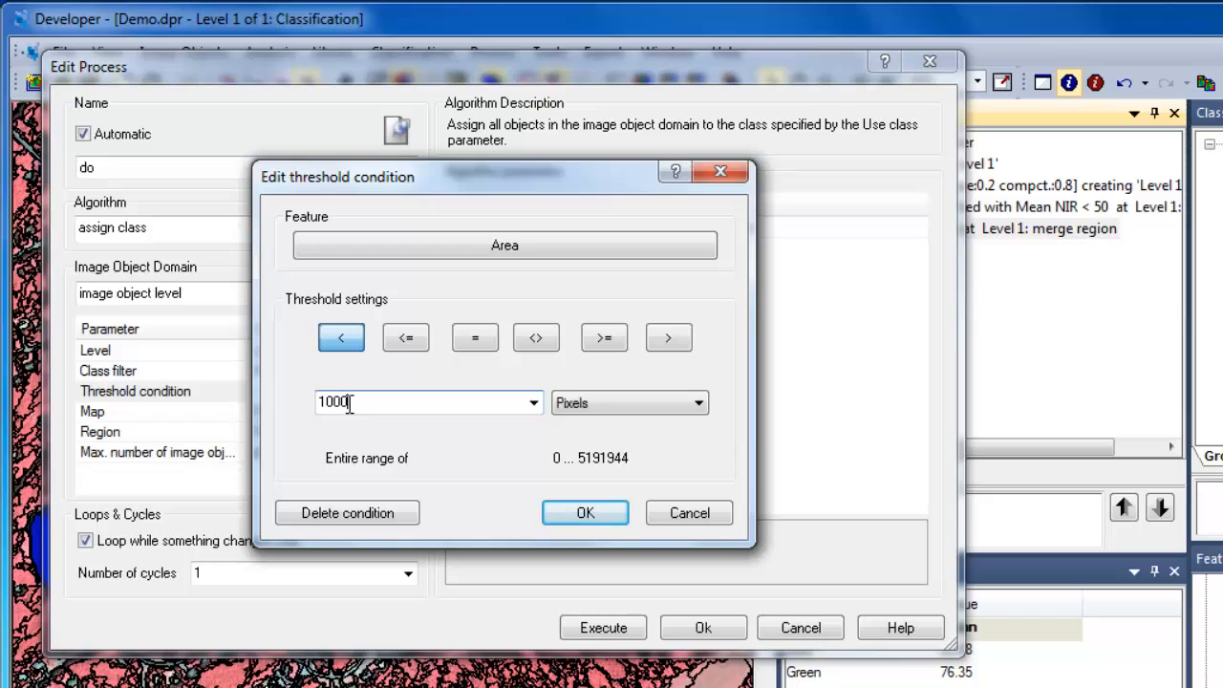
left_click(607, 509)
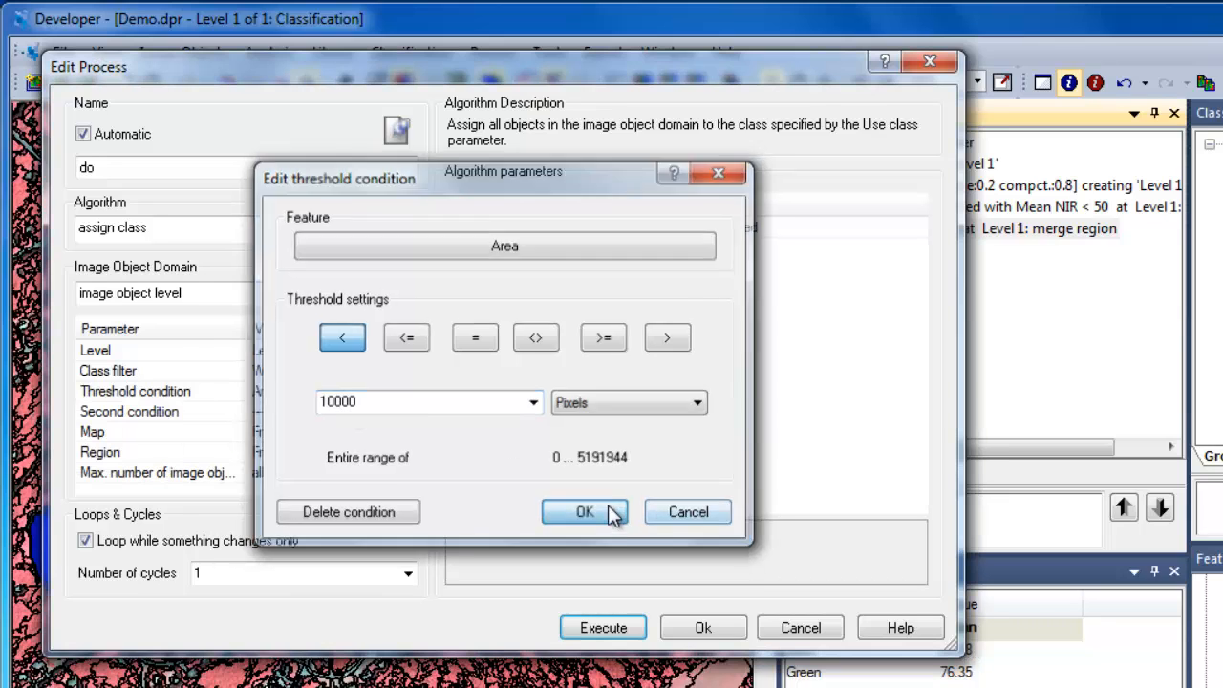
Step: Create a yellow class named Shadow as the class assigned by the Water area process
left_click(772, 231)
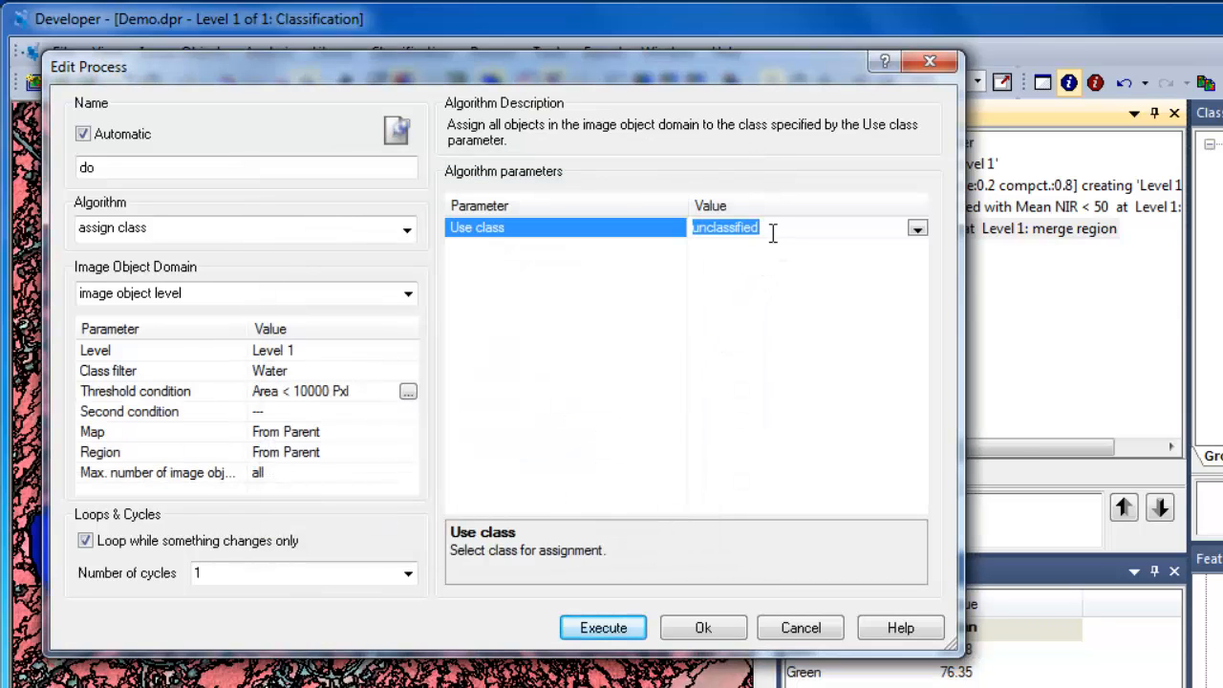
type("Sha")
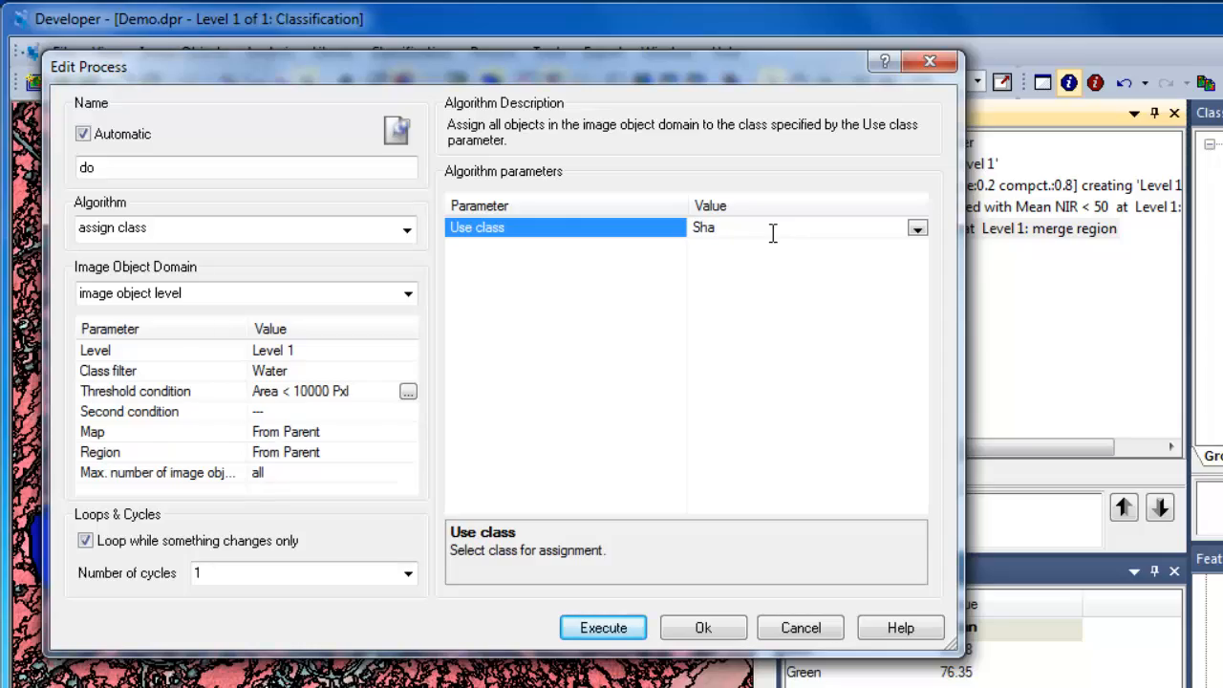
type("dow")
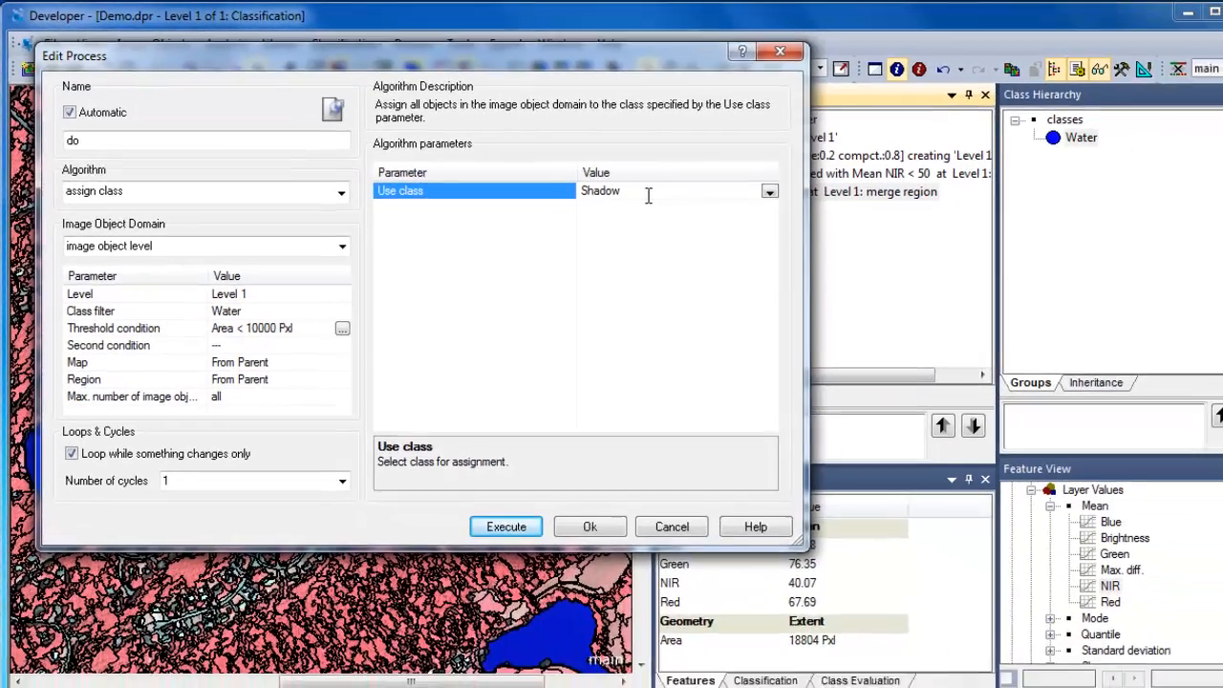
key("Return")
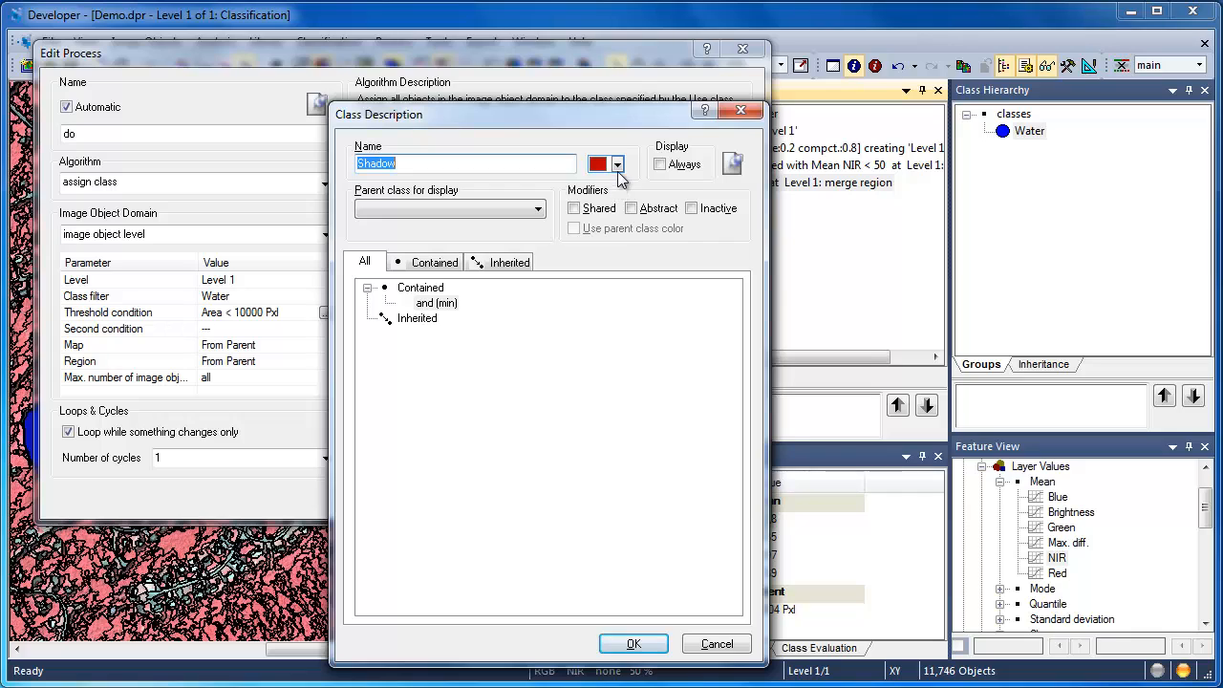
left_click(617, 164)
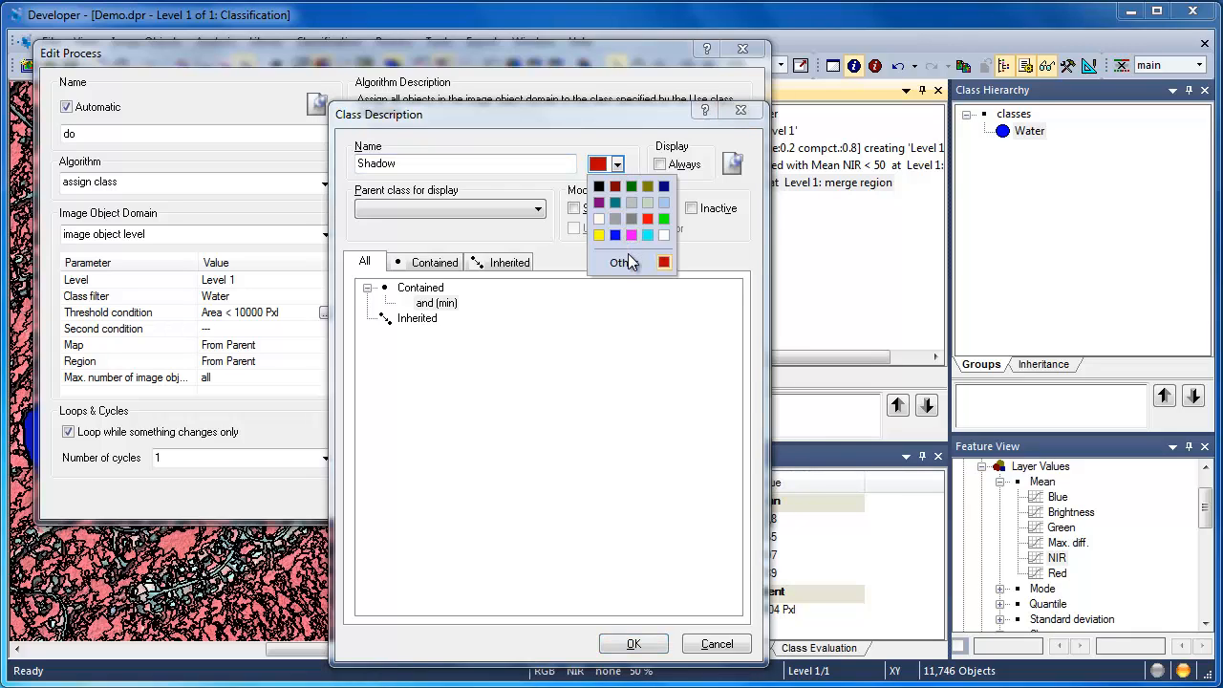
left_click(600, 236)
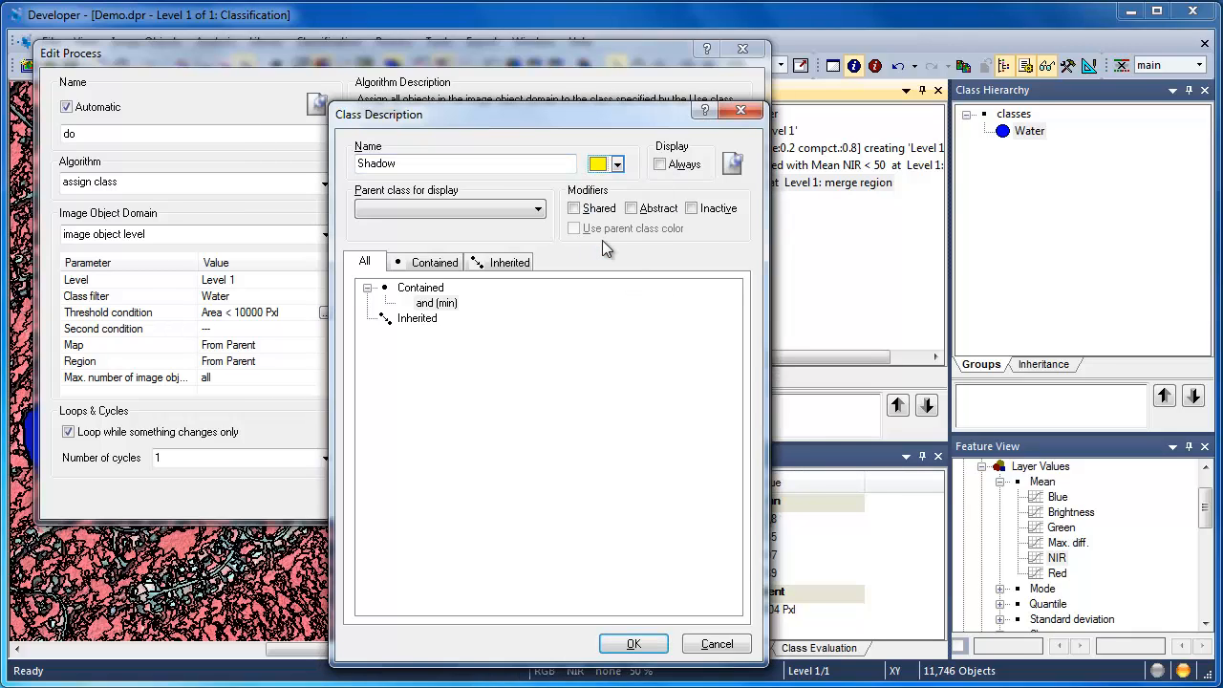
left_click(634, 644)
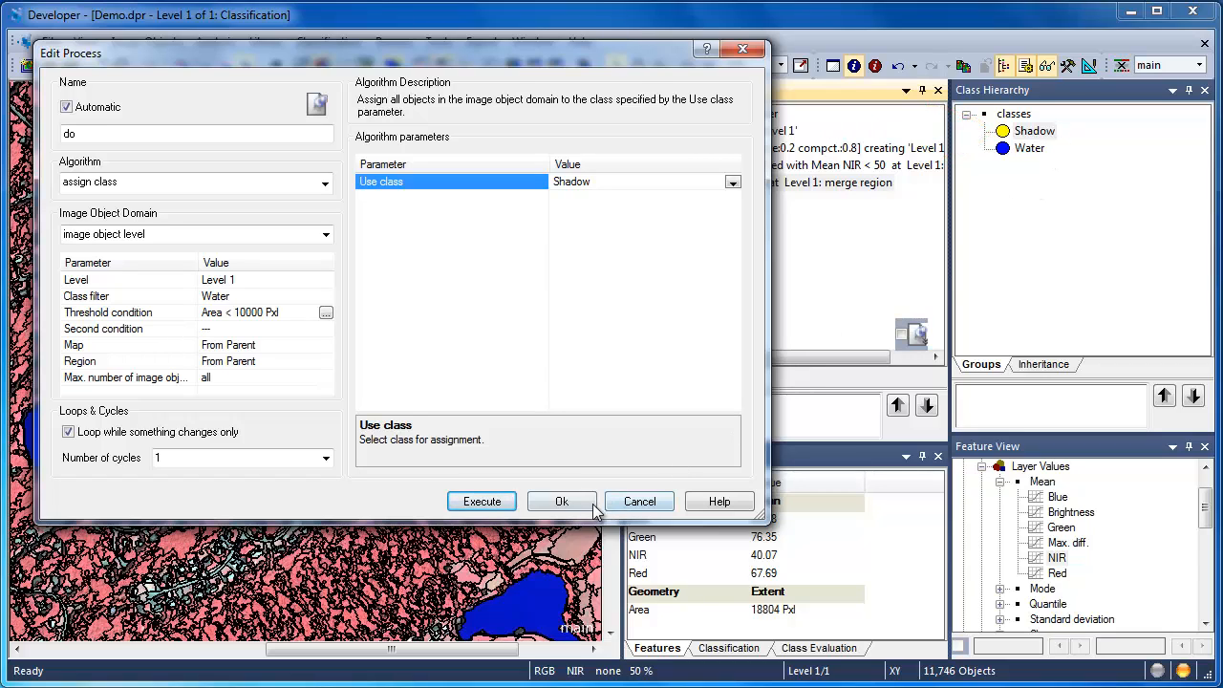
Step: Save the assign class process and execute it to reclassify Water objects under 10000 pixels as Shadow
left_click(562, 502)
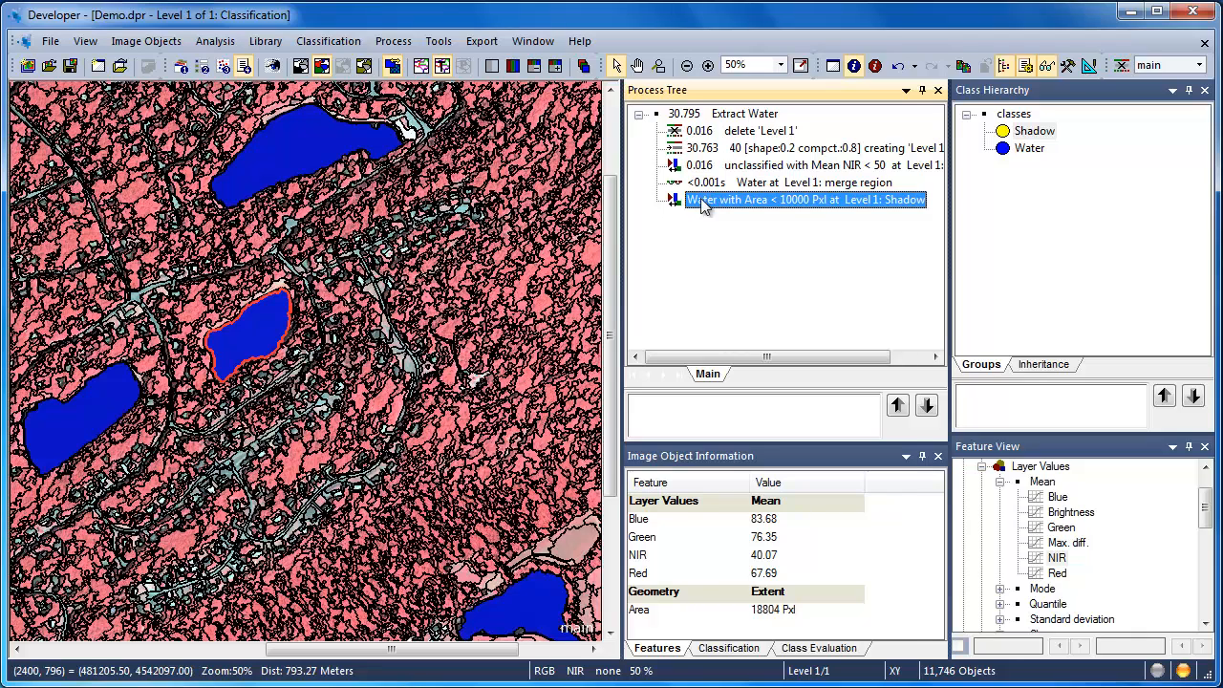
right_click(703, 206)
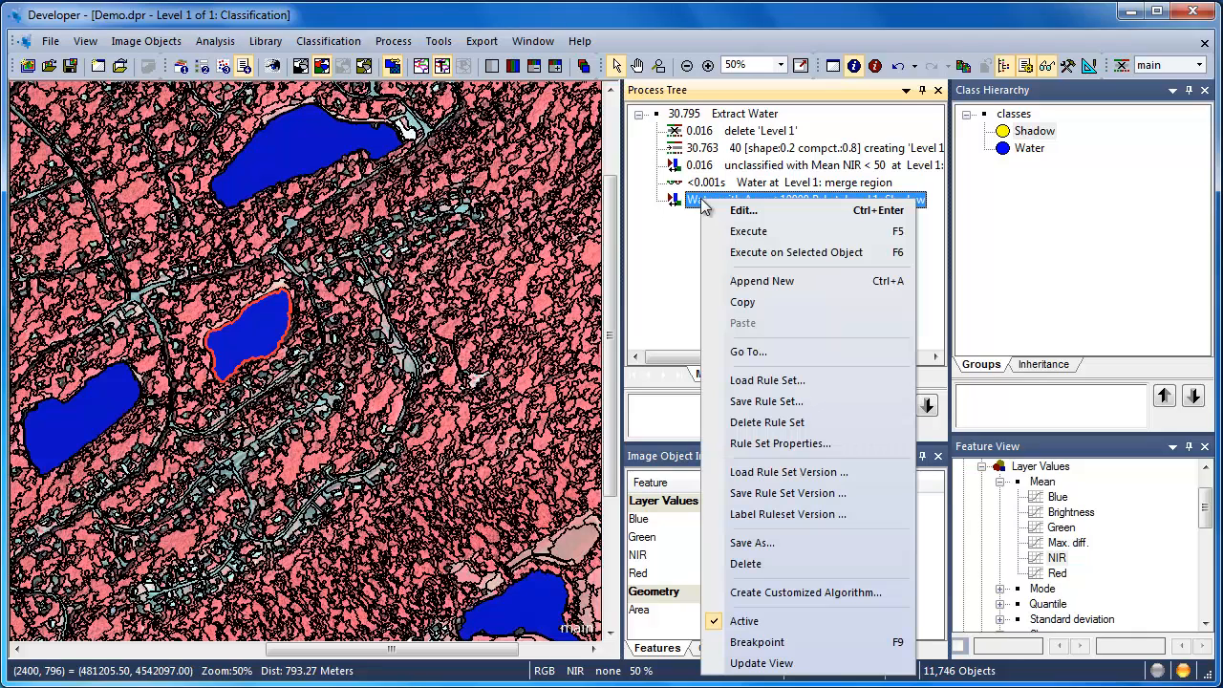
left_click(738, 233)
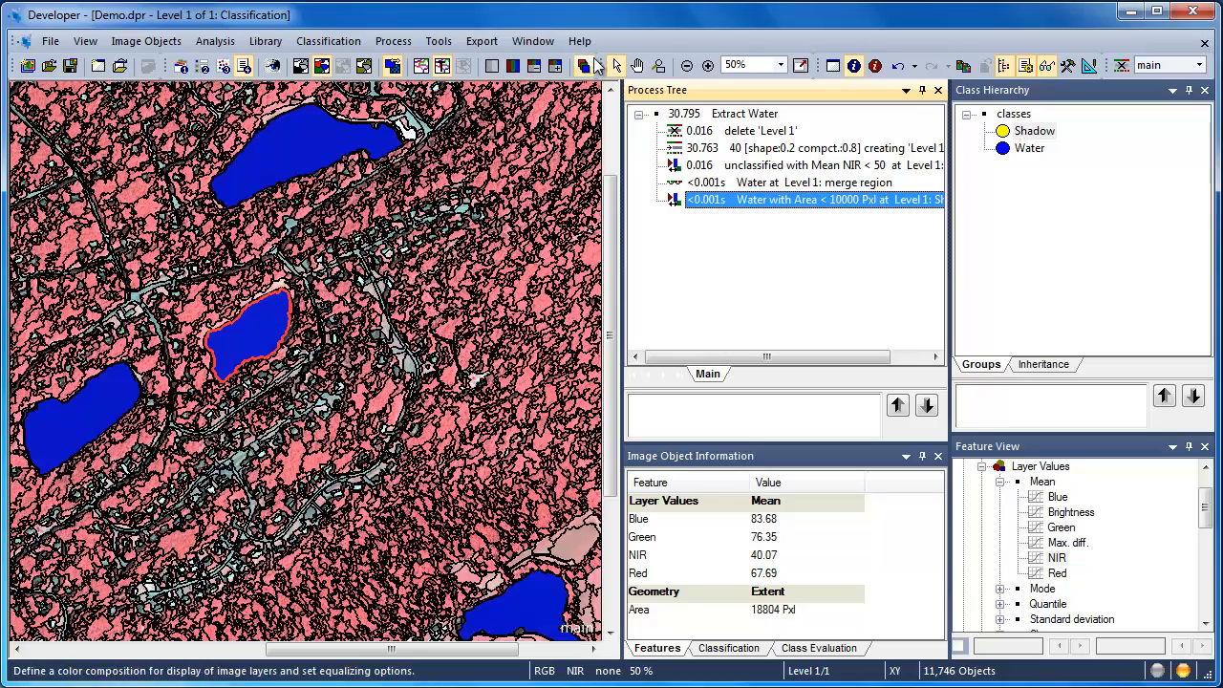
Step: Hide the object outlines and examine the Shadow and Water classification across the image
left_click(636, 65)
left_click_drag(354, 267, 465, 139)
left_click_drag(300, 332, 383, 212)
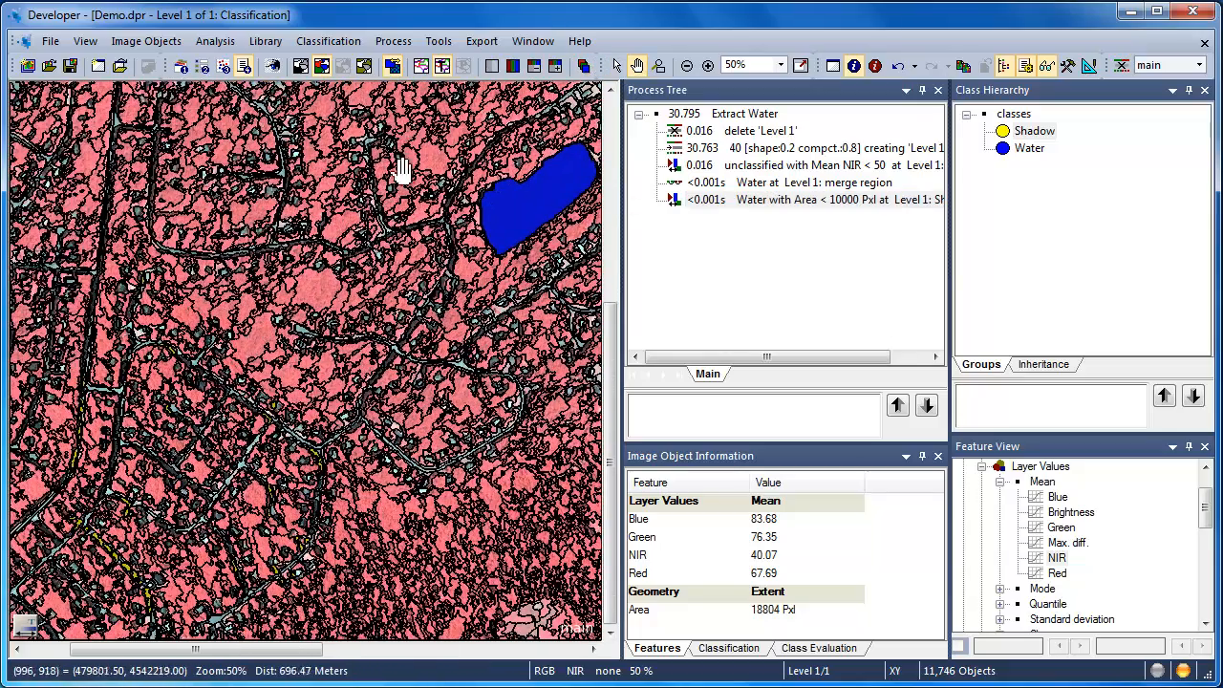
left_click(442, 64)
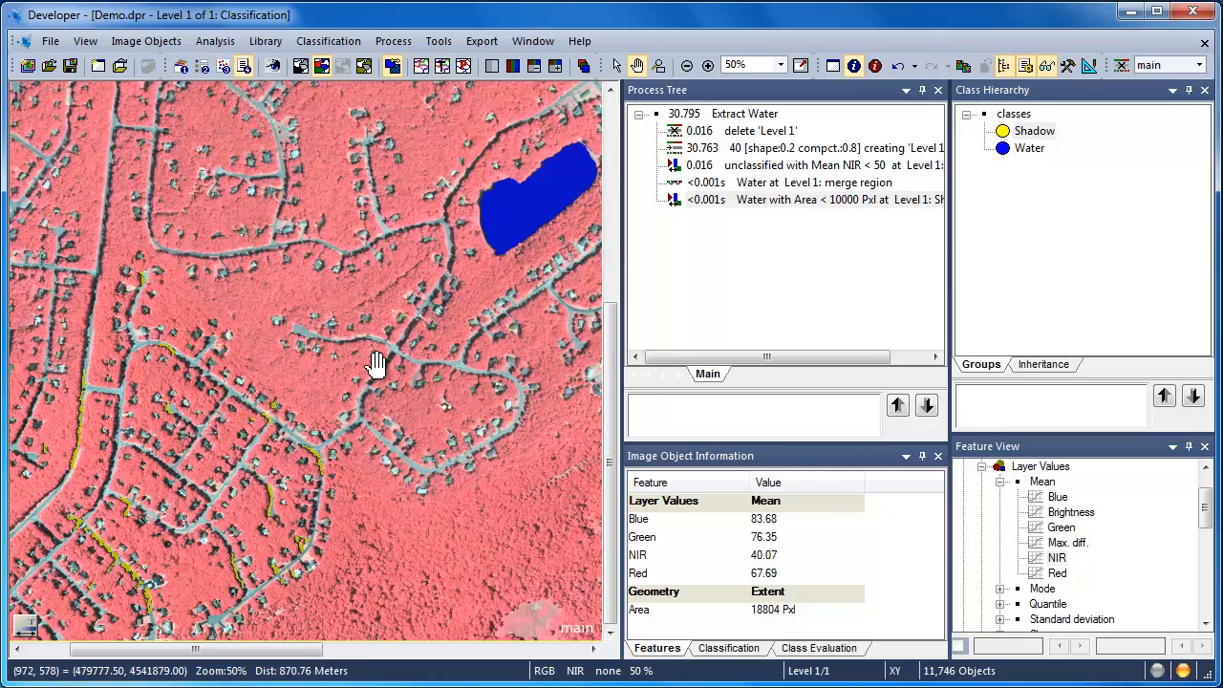
left_click_drag(374, 363, 259, 401)
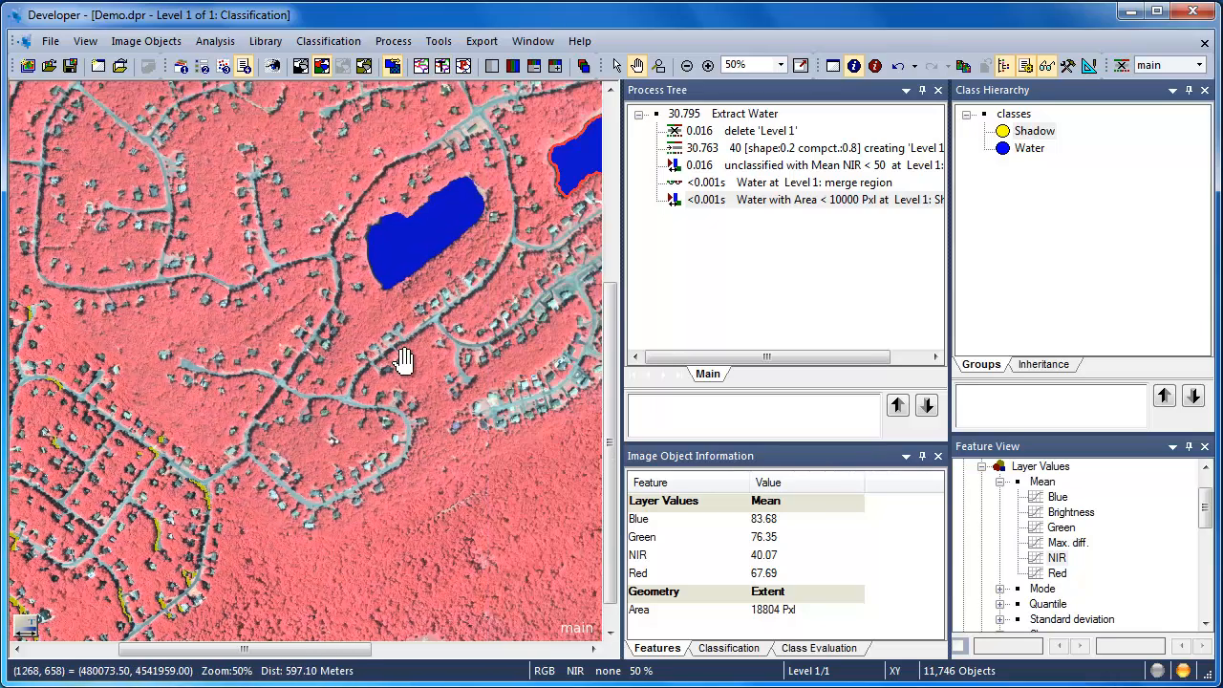
left_click_drag(405, 362, 258, 380)
left_click_drag(423, 347, 300, 354)
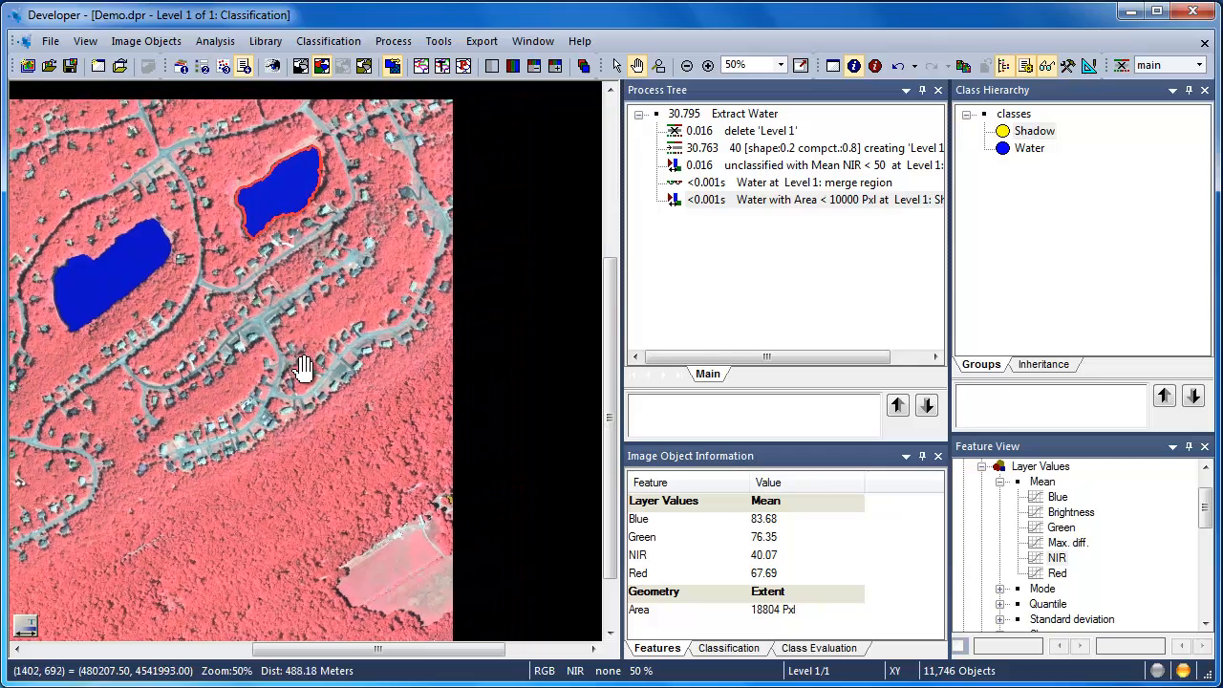
left_click_drag(461, 339, 418, 438)
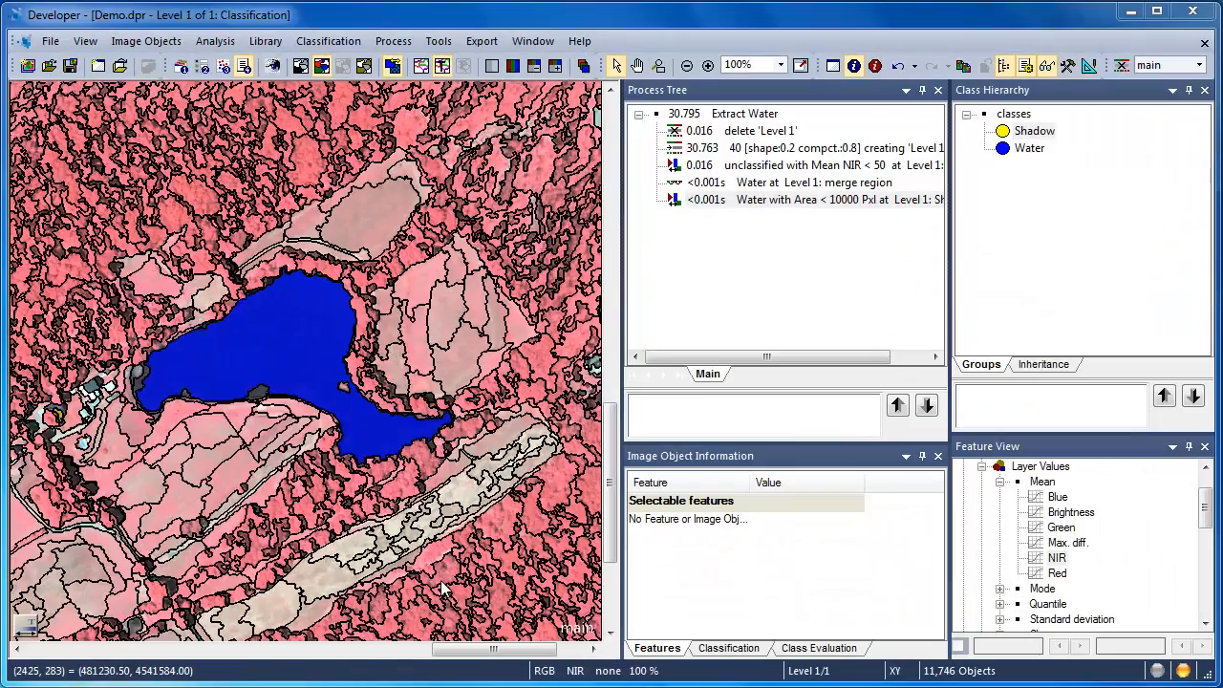
Step: Inspect the feature values of the unclassified objects along the edge of the large lake at 100% zoom
left_click(260, 396)
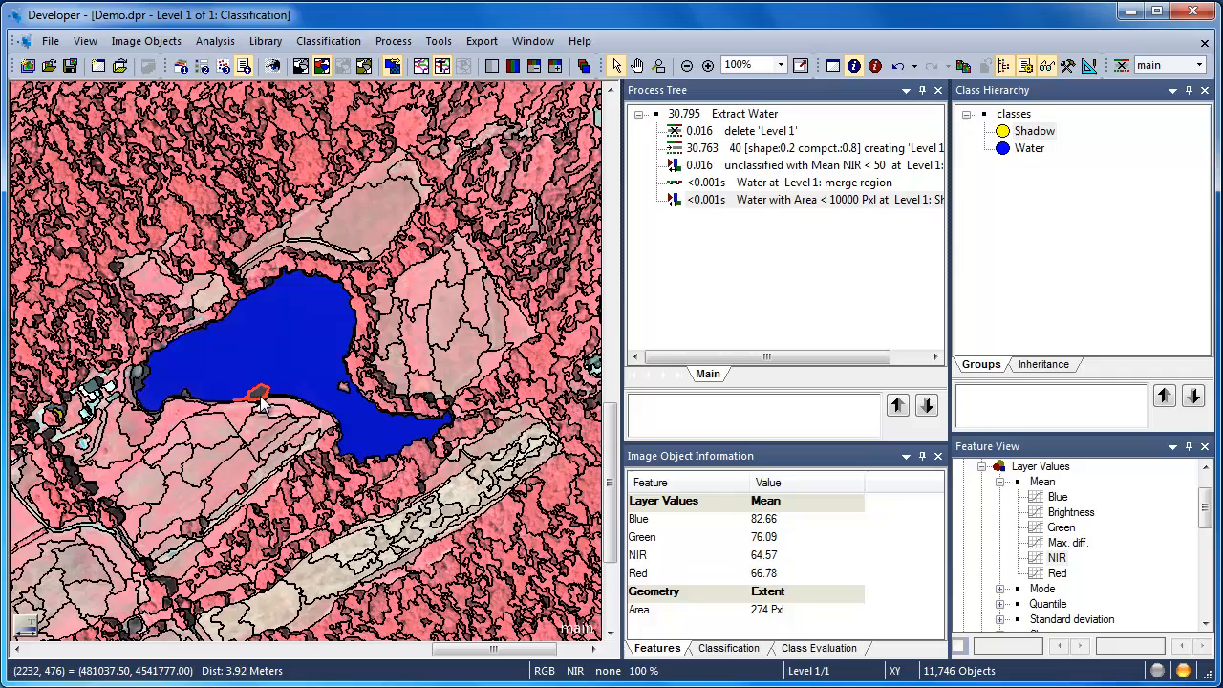
left_click(163, 394)
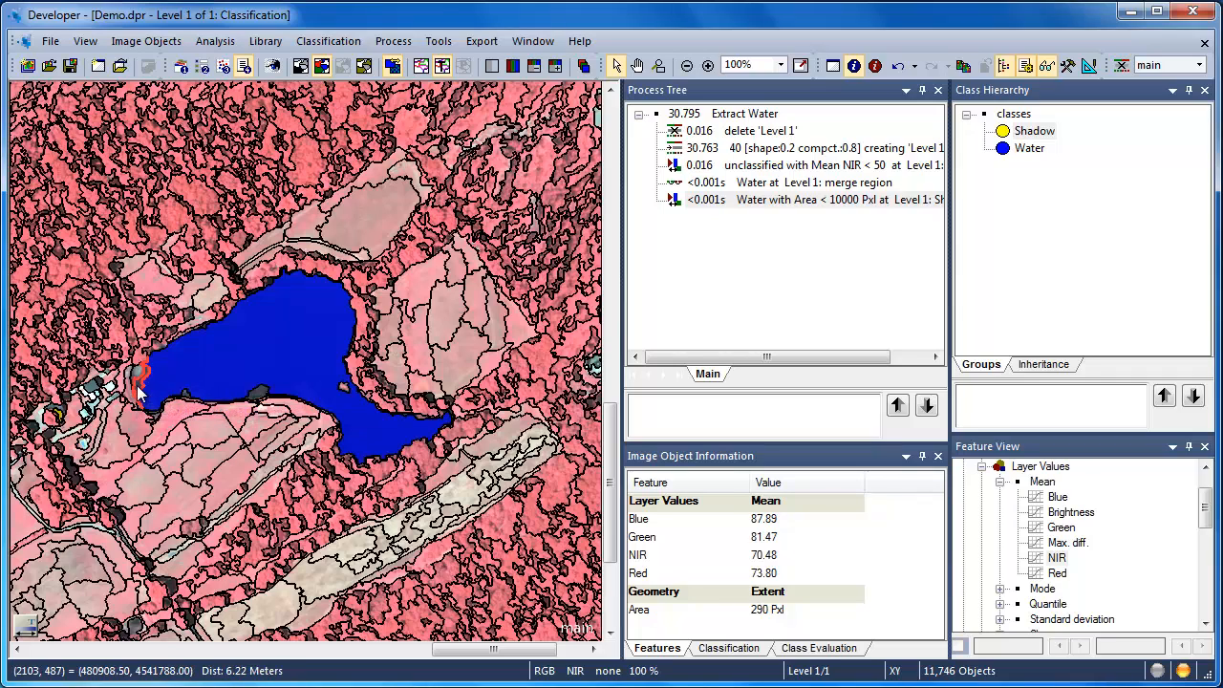
left_click(256, 398)
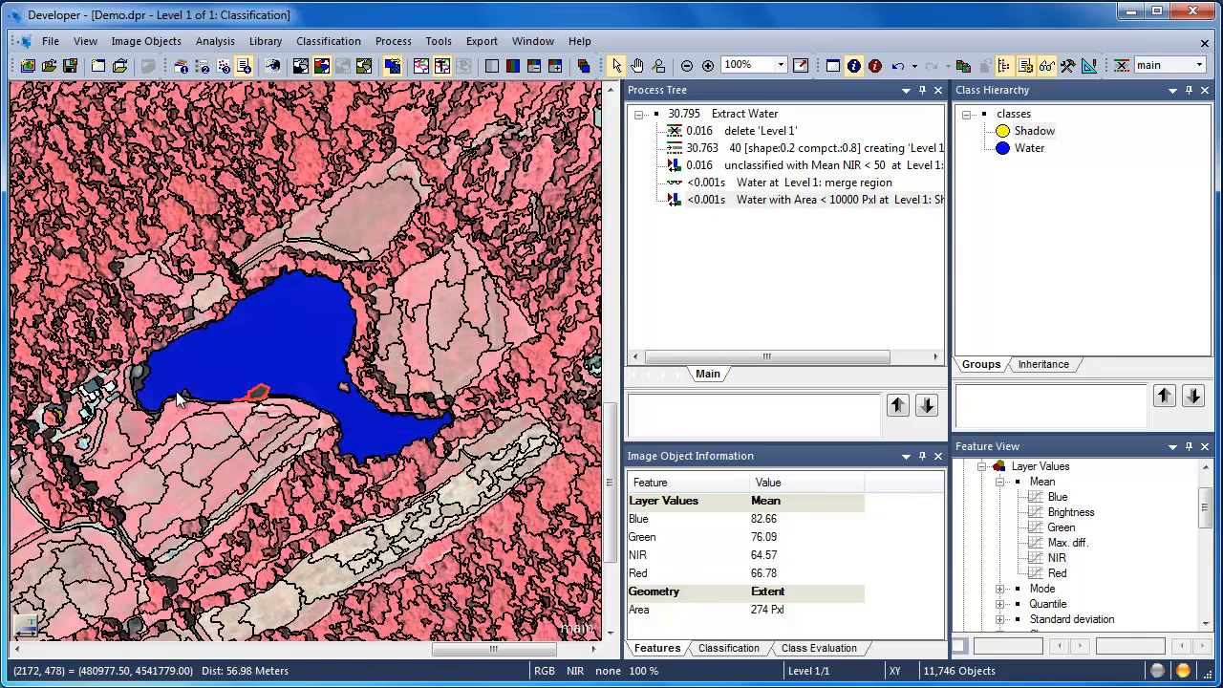
left_click(140, 392)
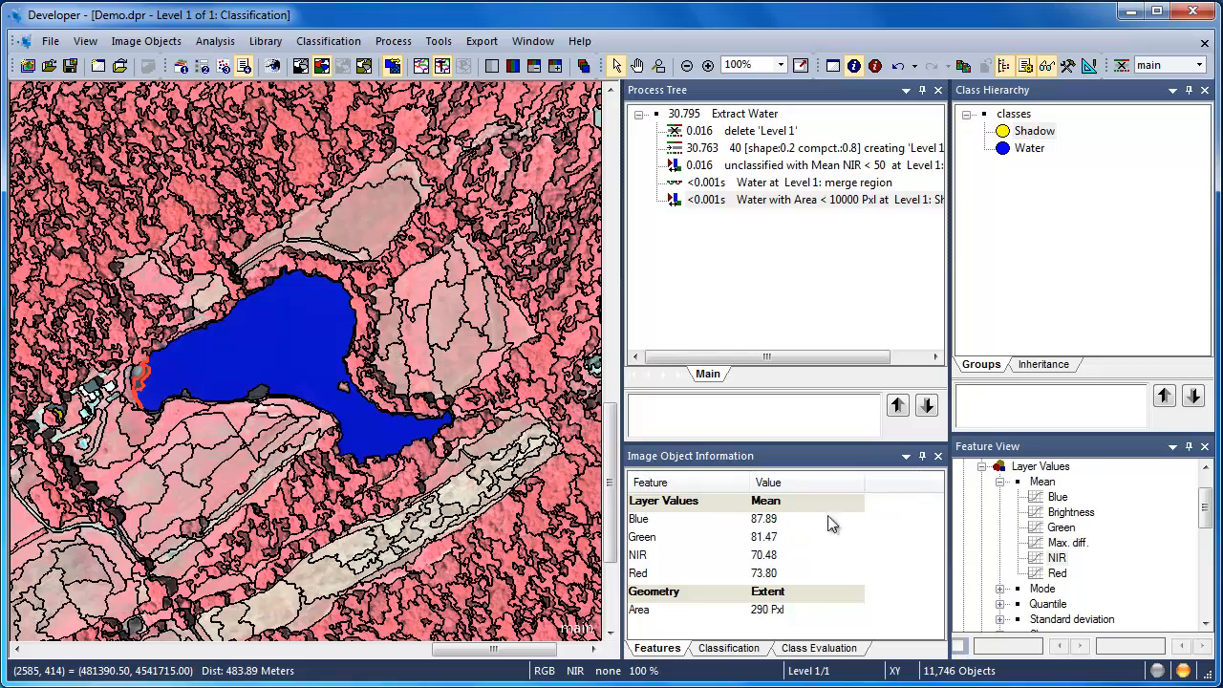
Step: Create the class-related neighbor feature Rel. border to for the class Water and add it to the displayed object information
right_click(892, 527)
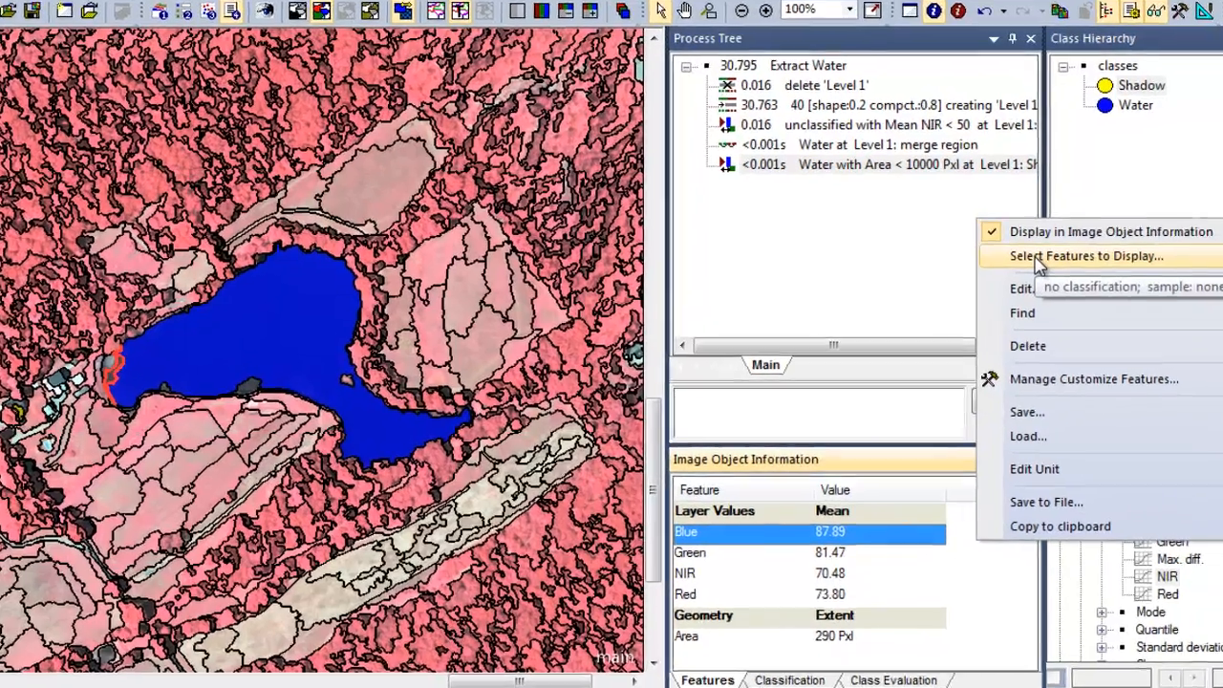
left_click(989, 279)
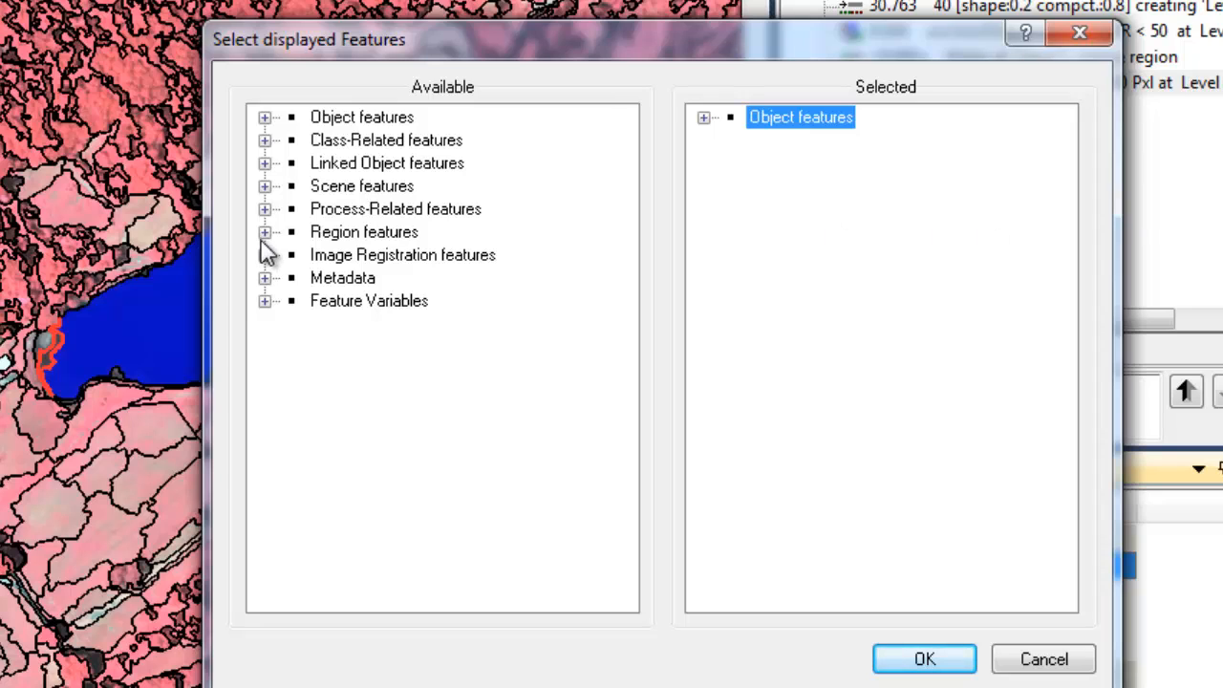
left_click(265, 140)
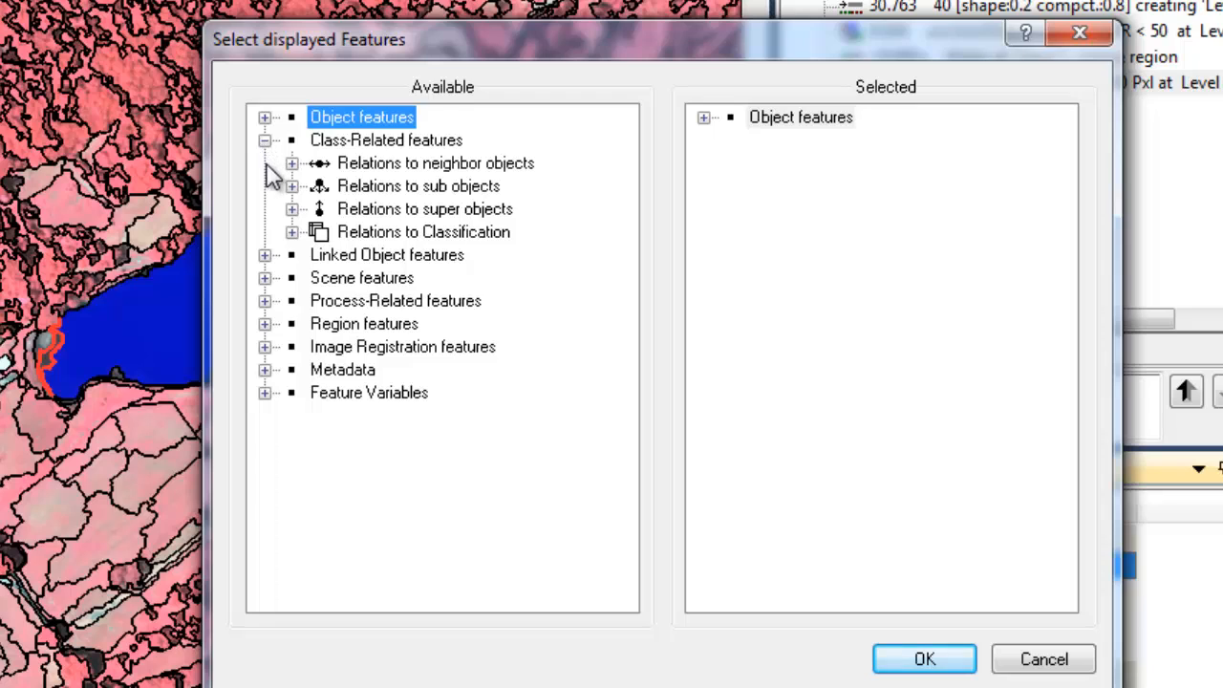
left_click(292, 163)
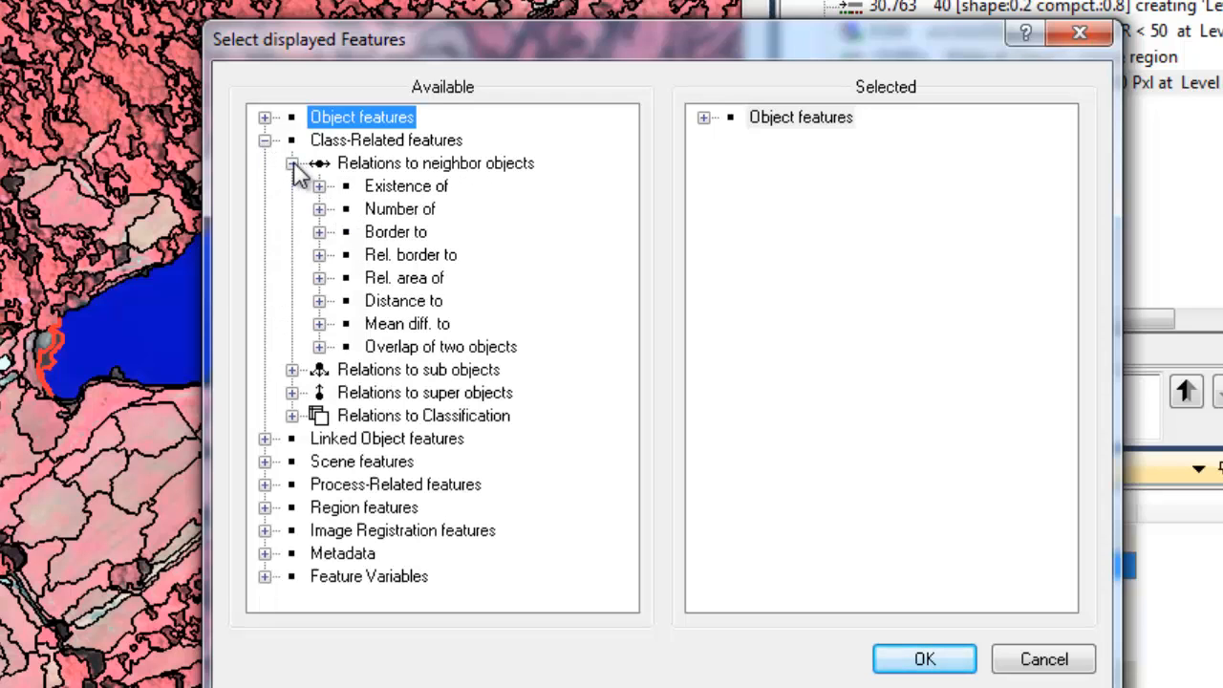
left_click(320, 256)
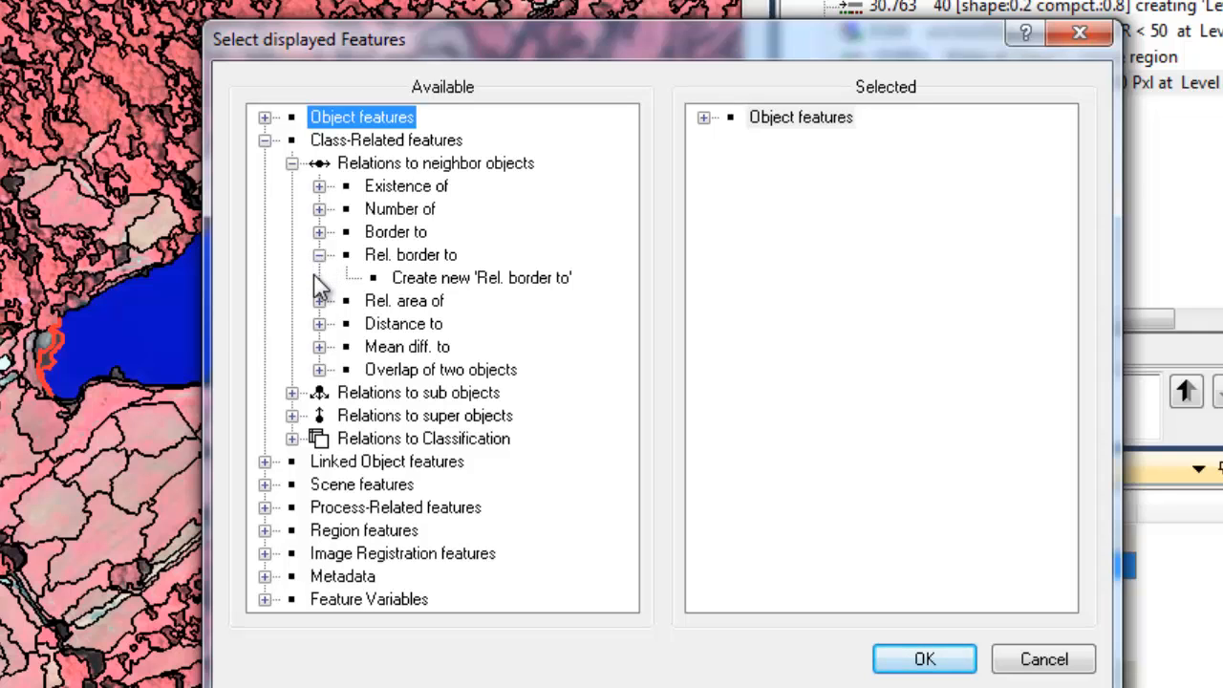
double_click(471, 278)
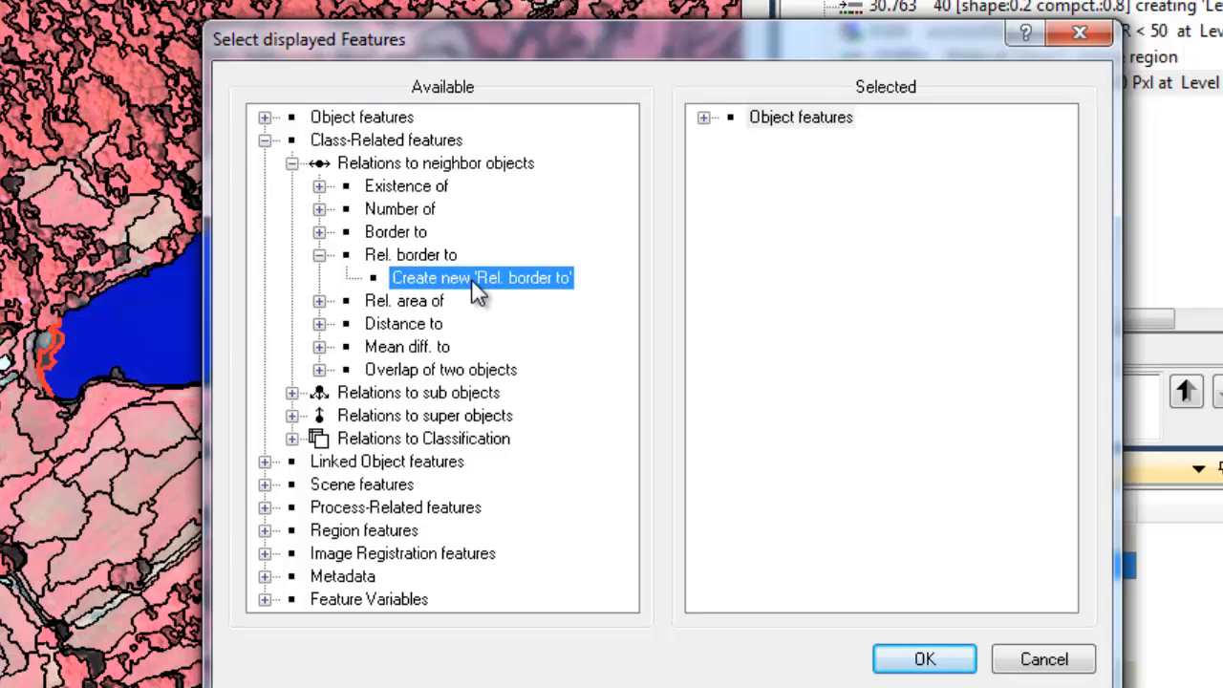
left_click(519, 164)
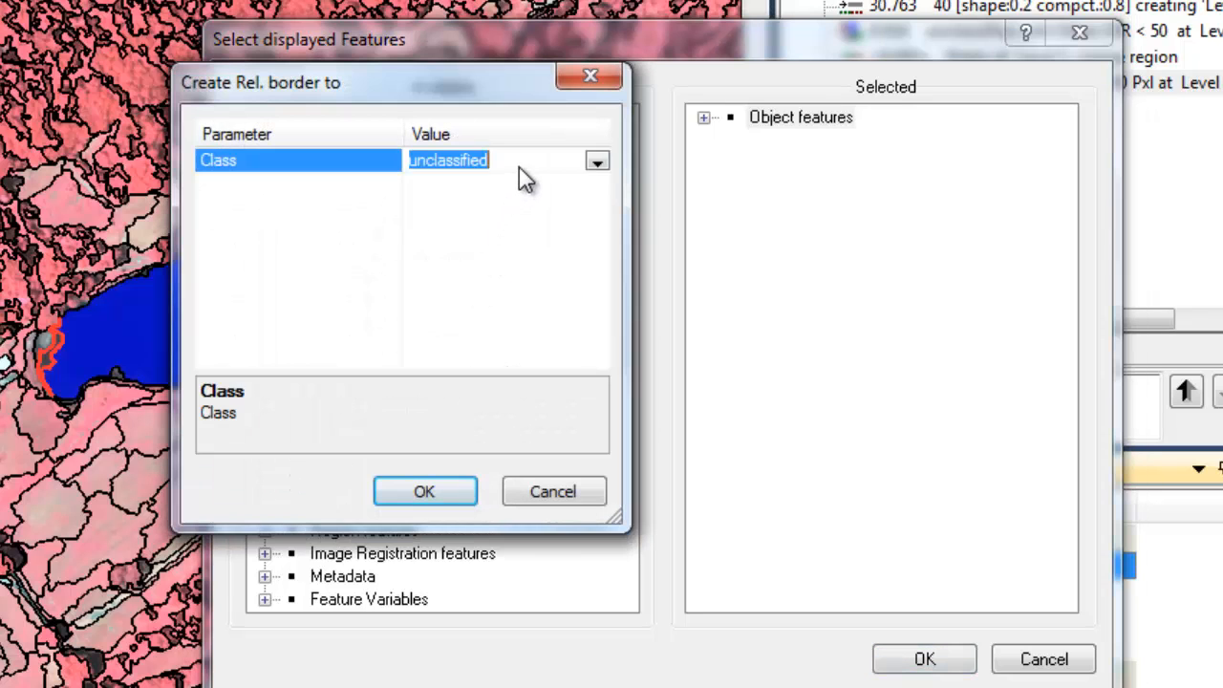
left_click(597, 161)
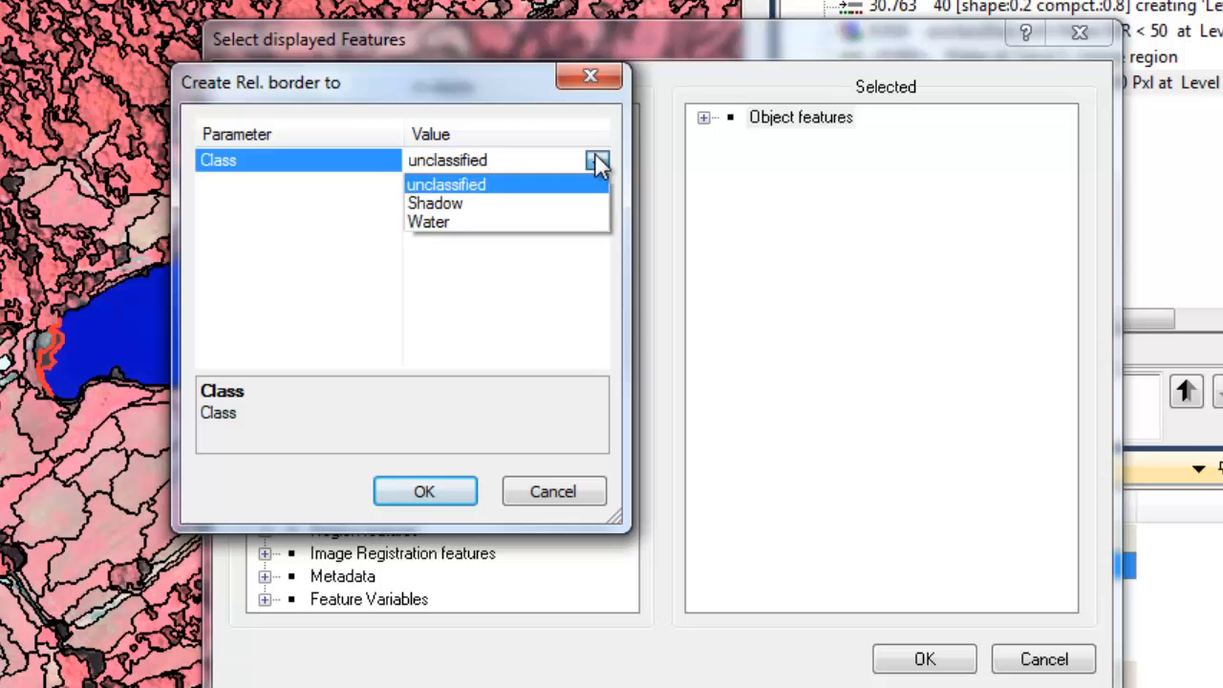
left_click(536, 222)
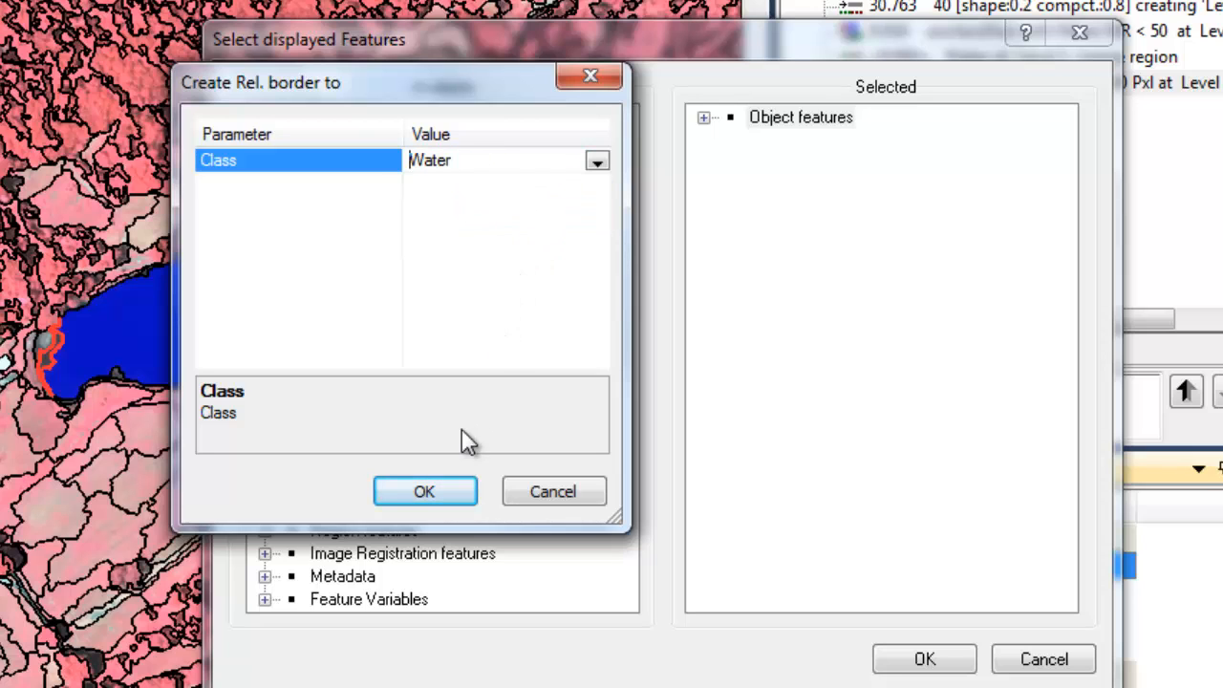
left_click(451, 489)
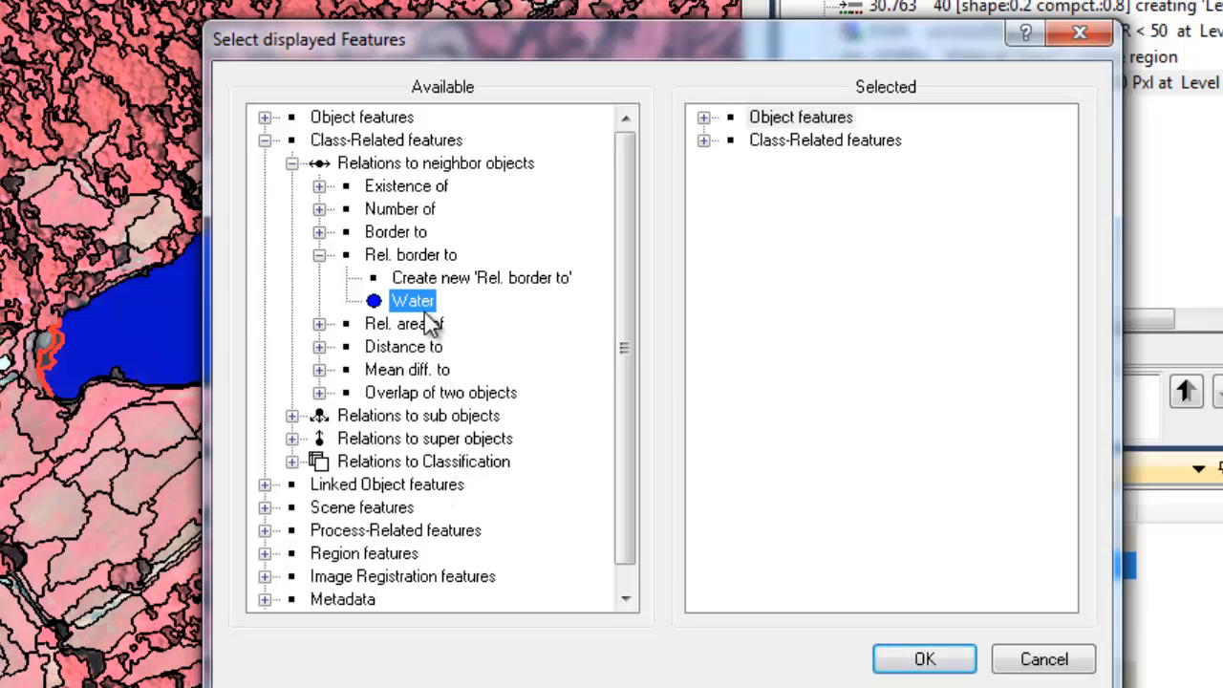
key("Delete")
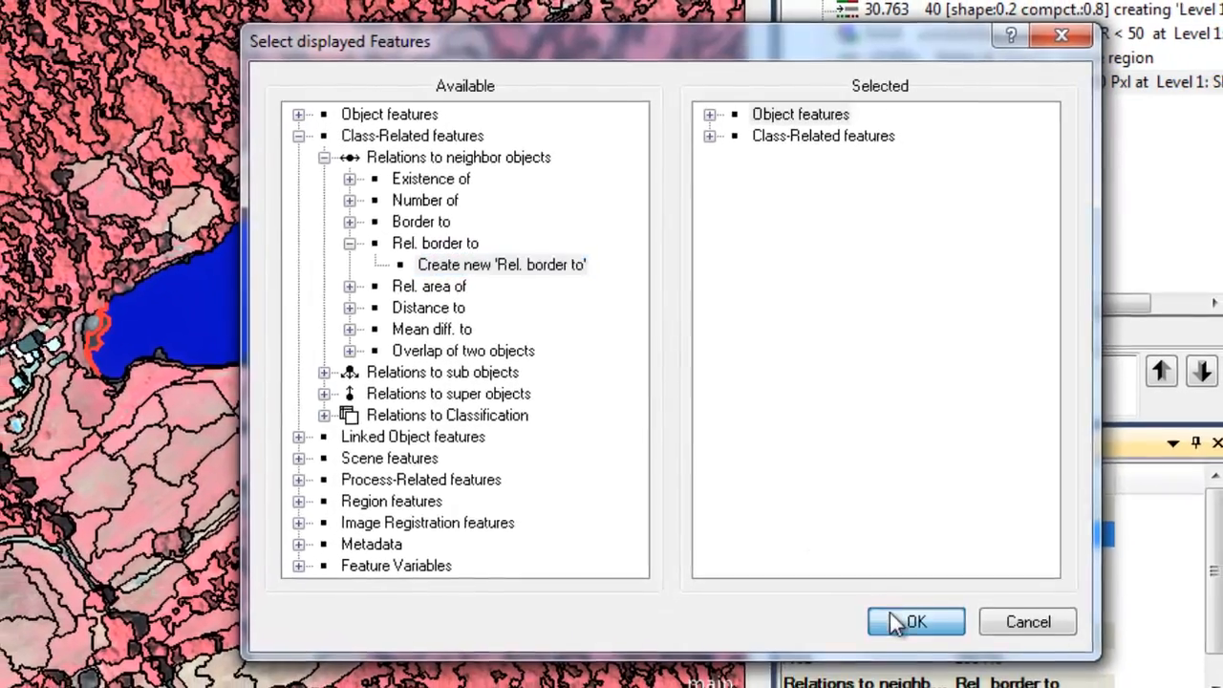
left_click(917, 658)
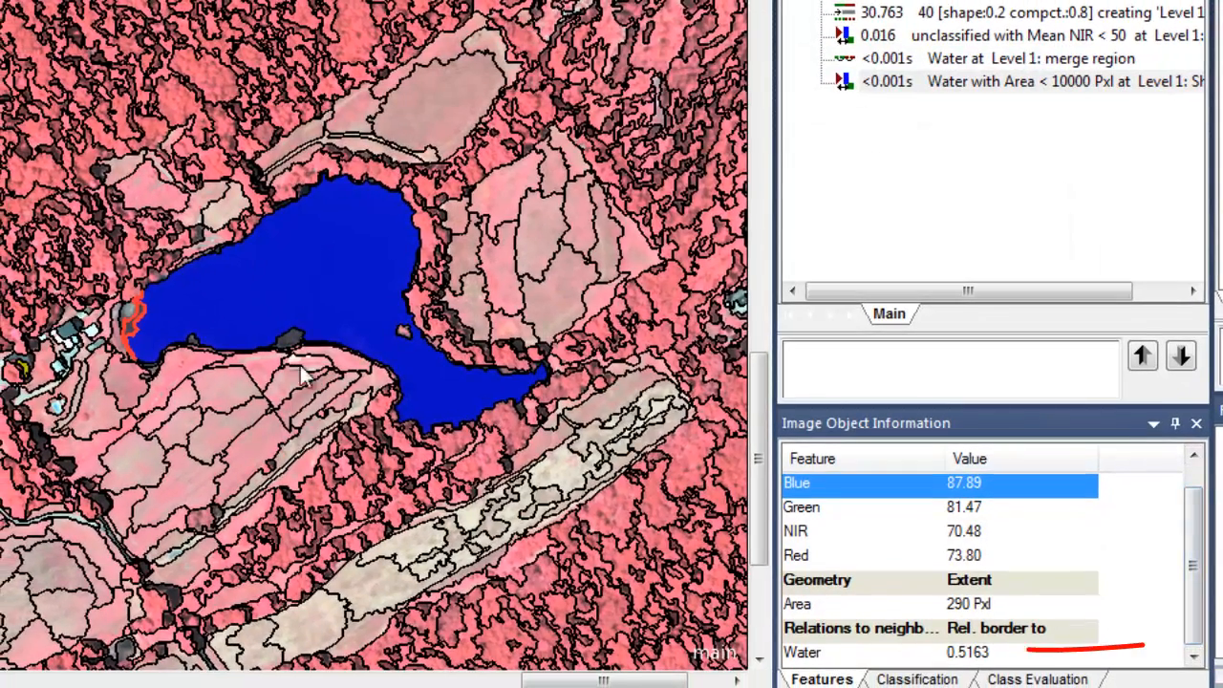
Step: Compare the relative border to Water of unclassified objects on the lake's shore with one away from it
left_click(289, 348)
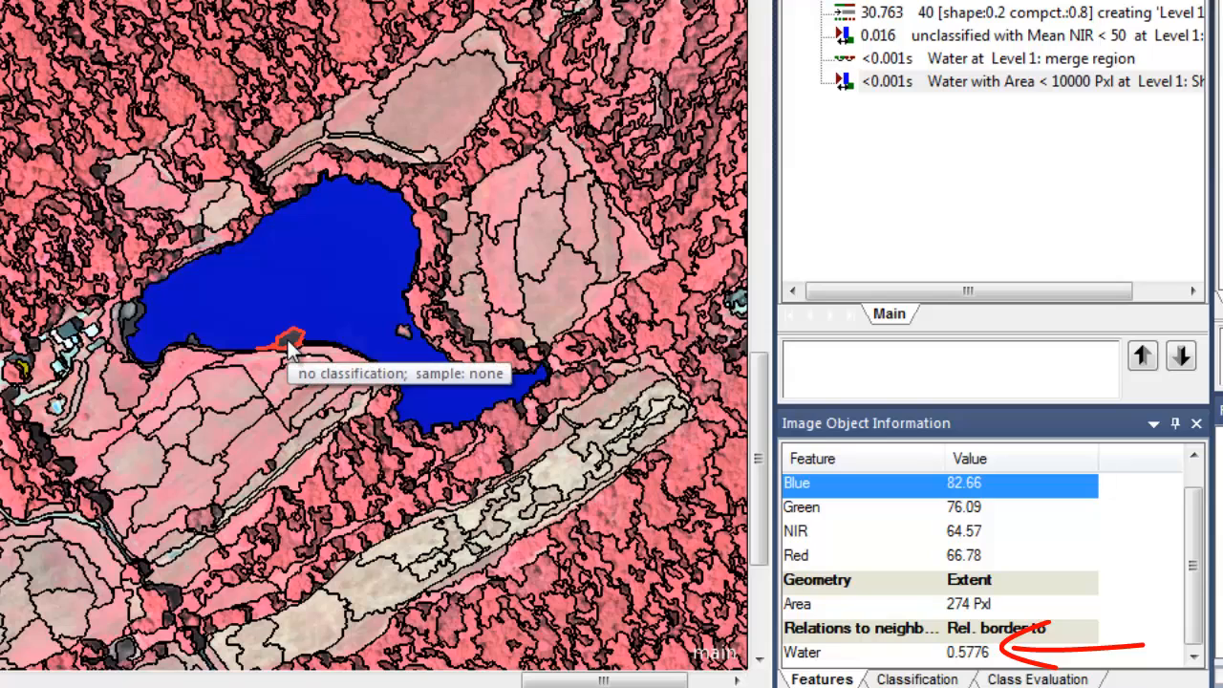
left_click(194, 344)
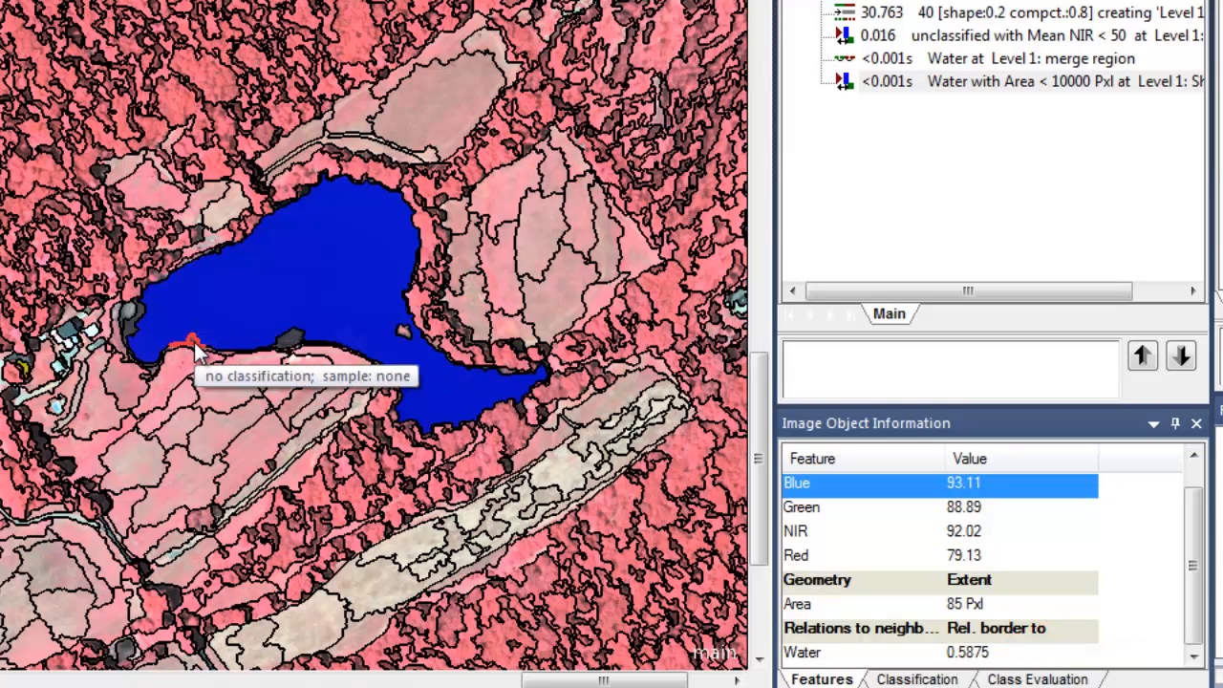
left_click(292, 342)
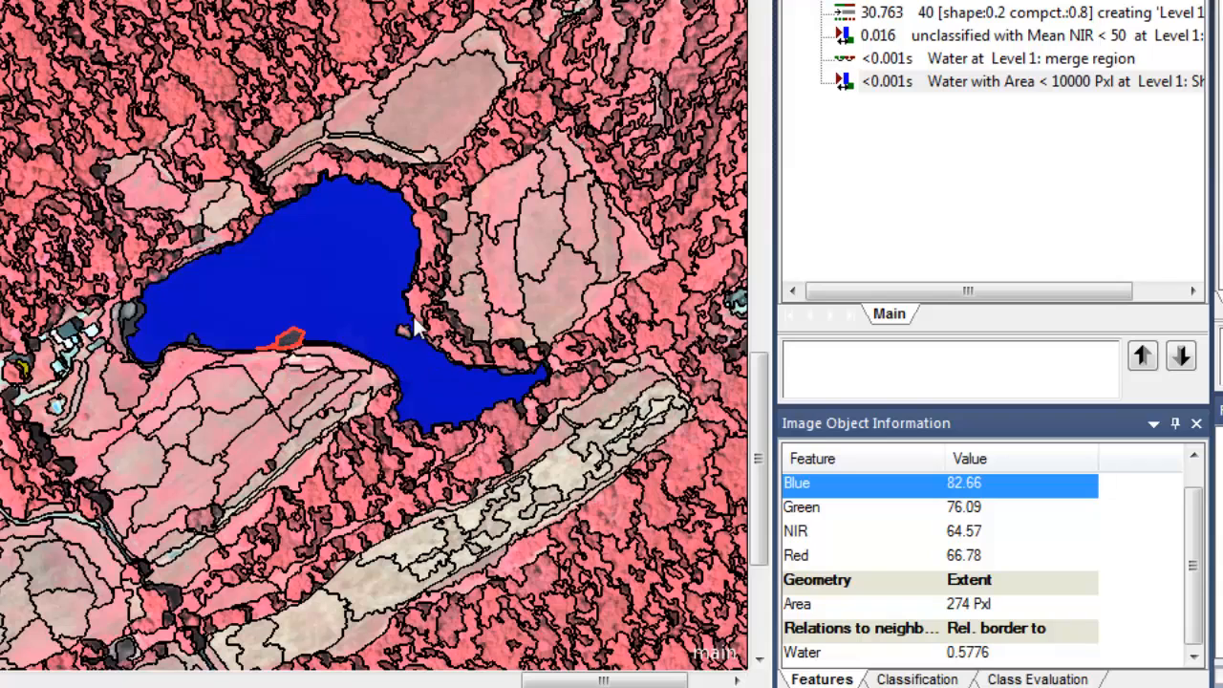
left_click(518, 344)
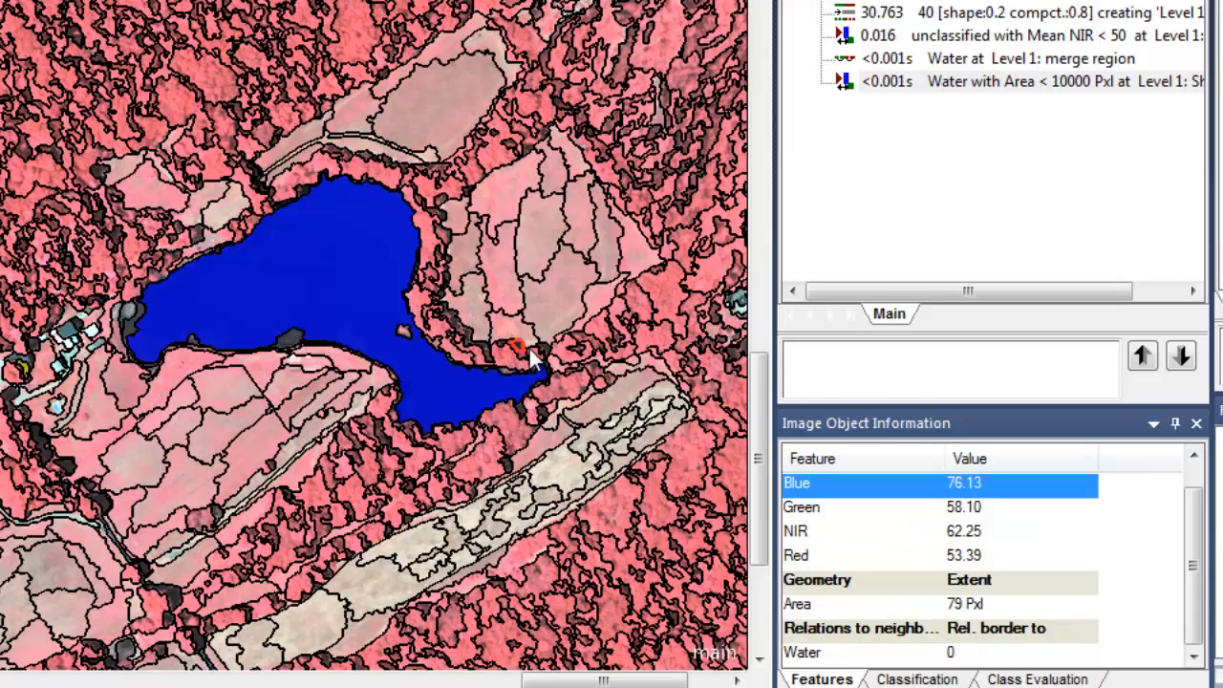
Step: Inspect the relative border to Water and layer means of an unclassified object on the lake's lower shore
left_click(522, 411)
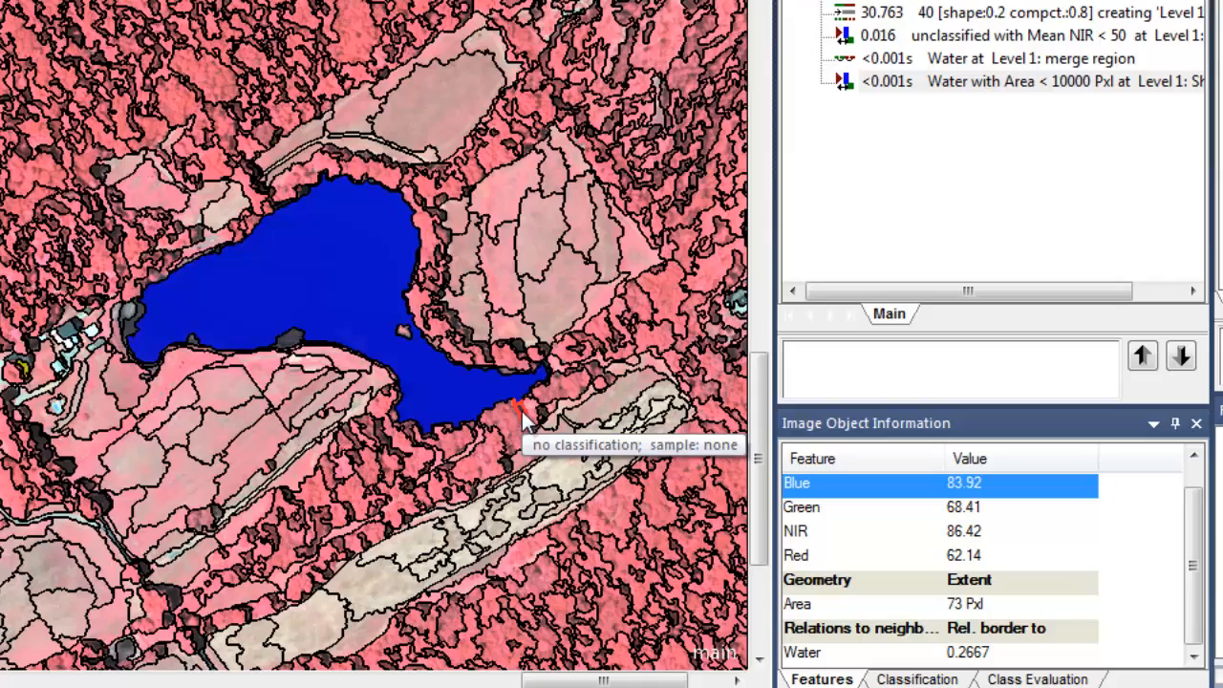
left_click(519, 407)
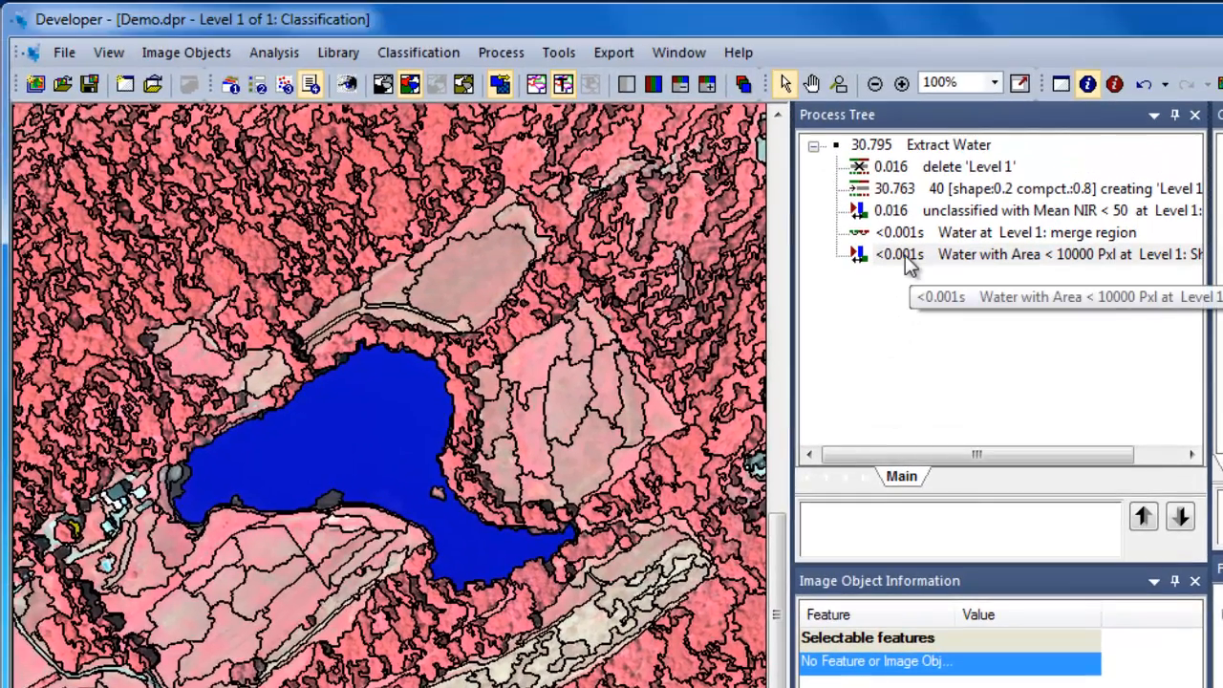
Step: Append a process after the Shadow reclassification using the assign class algorithm, with its class filter set to unclassified
right_click(909, 261)
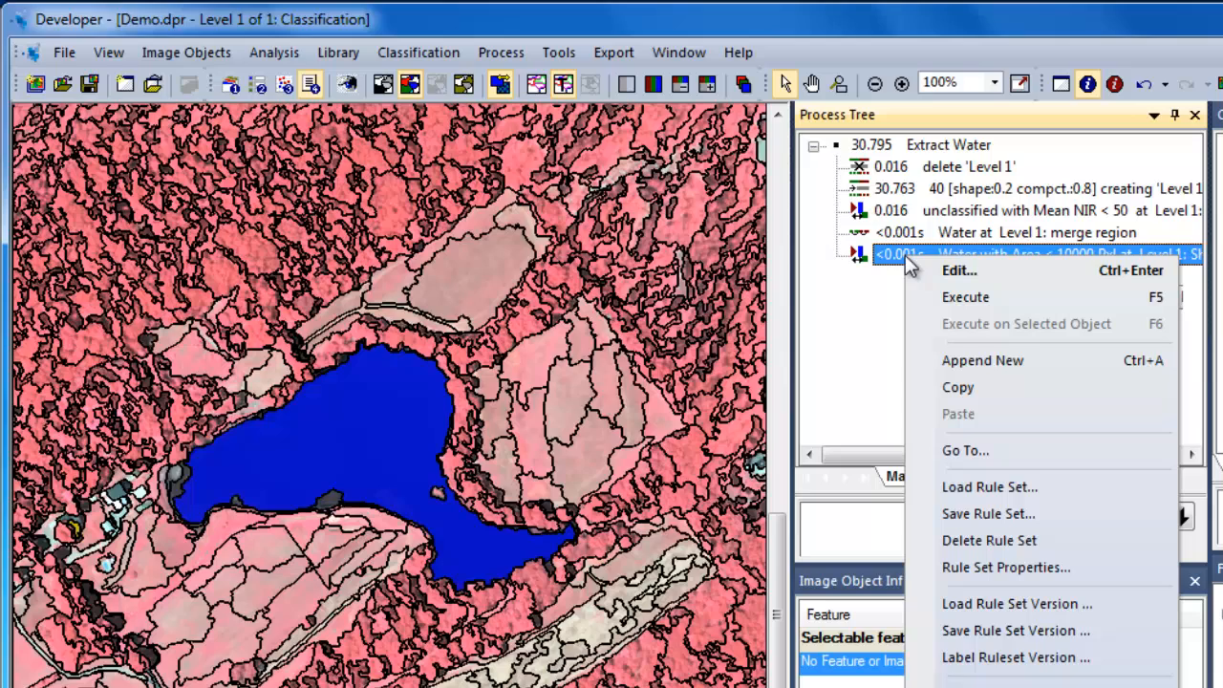
left_click(967, 356)
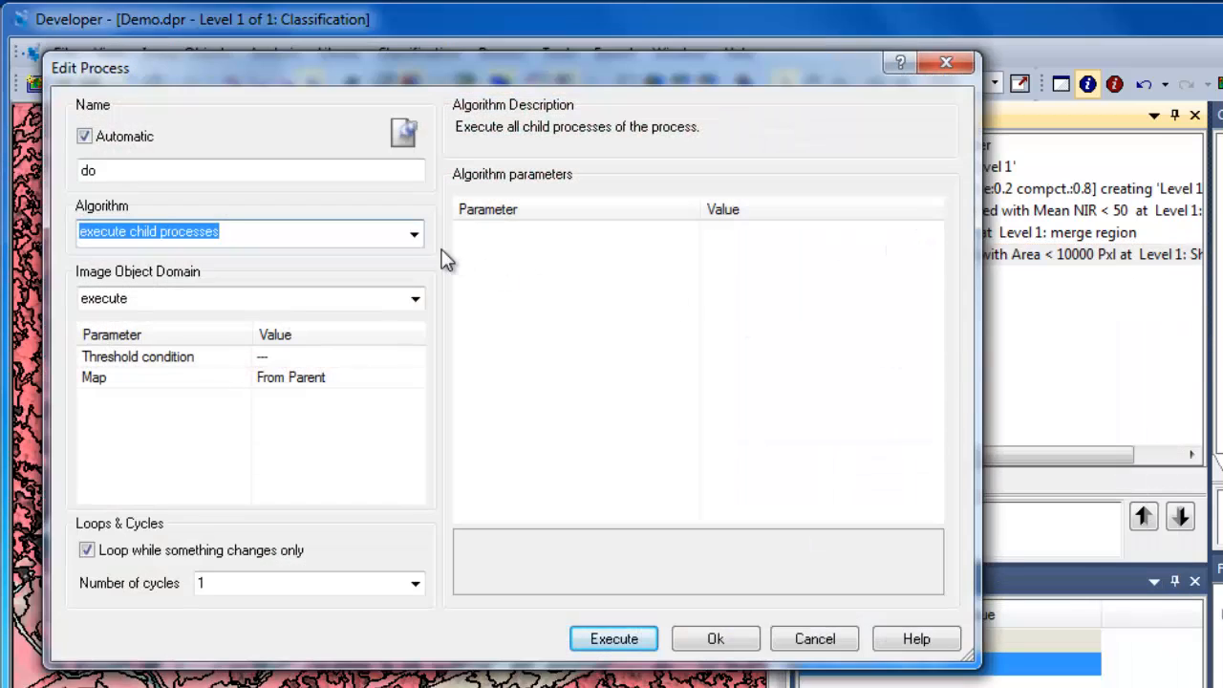
left_click(413, 236)
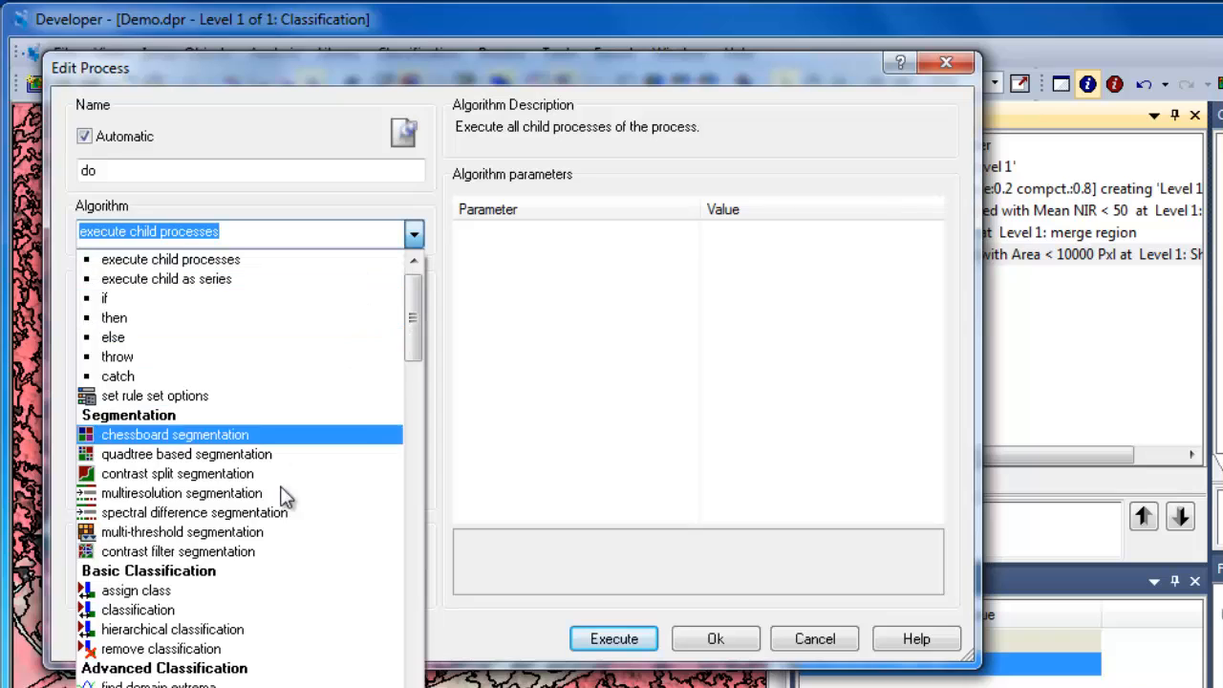
left_click(246, 589)
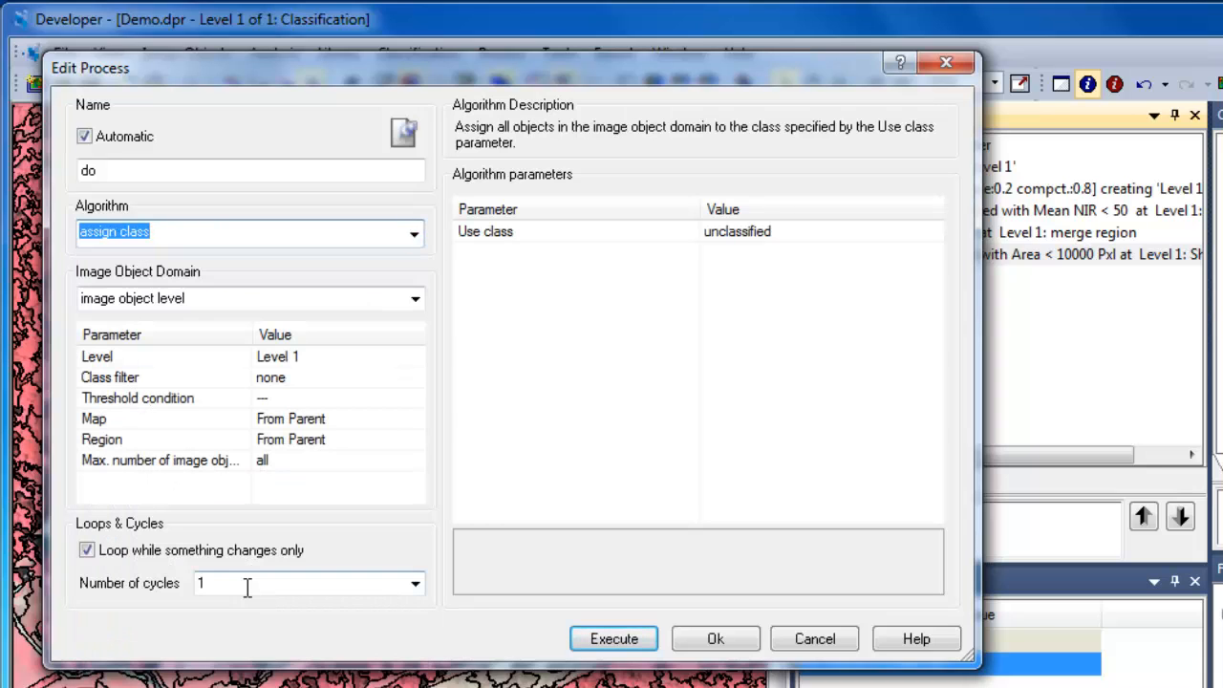
left_click(416, 378)
left_click(417, 378)
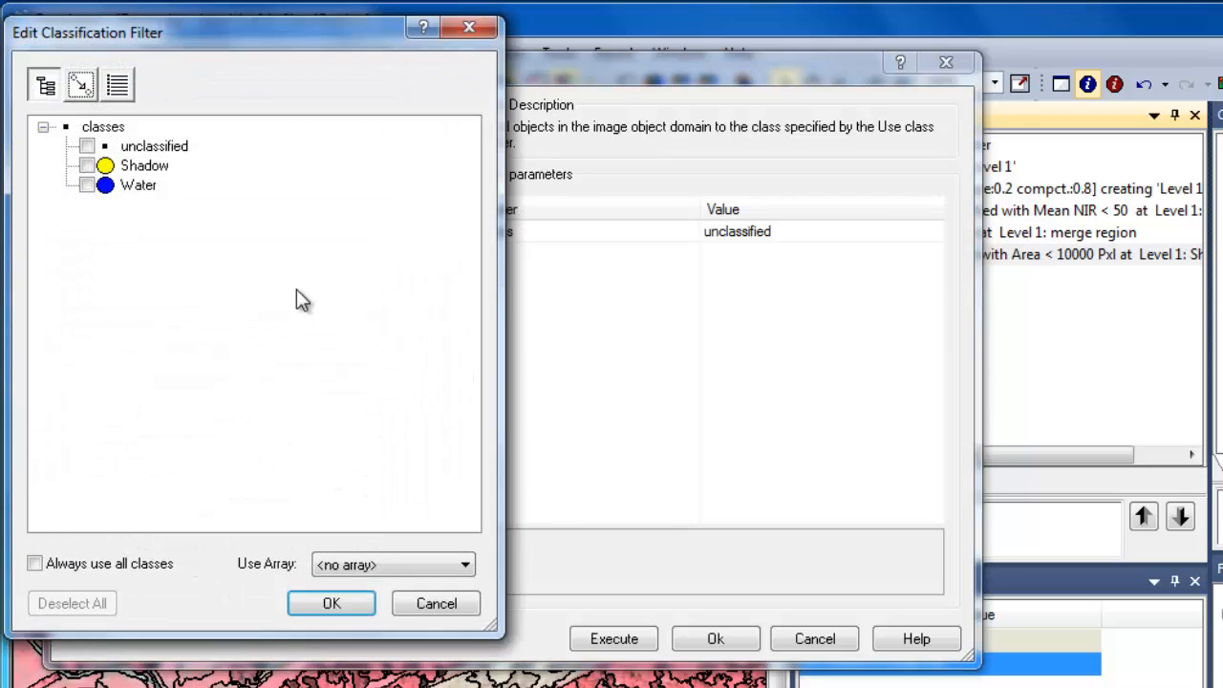
left_click(87, 145)
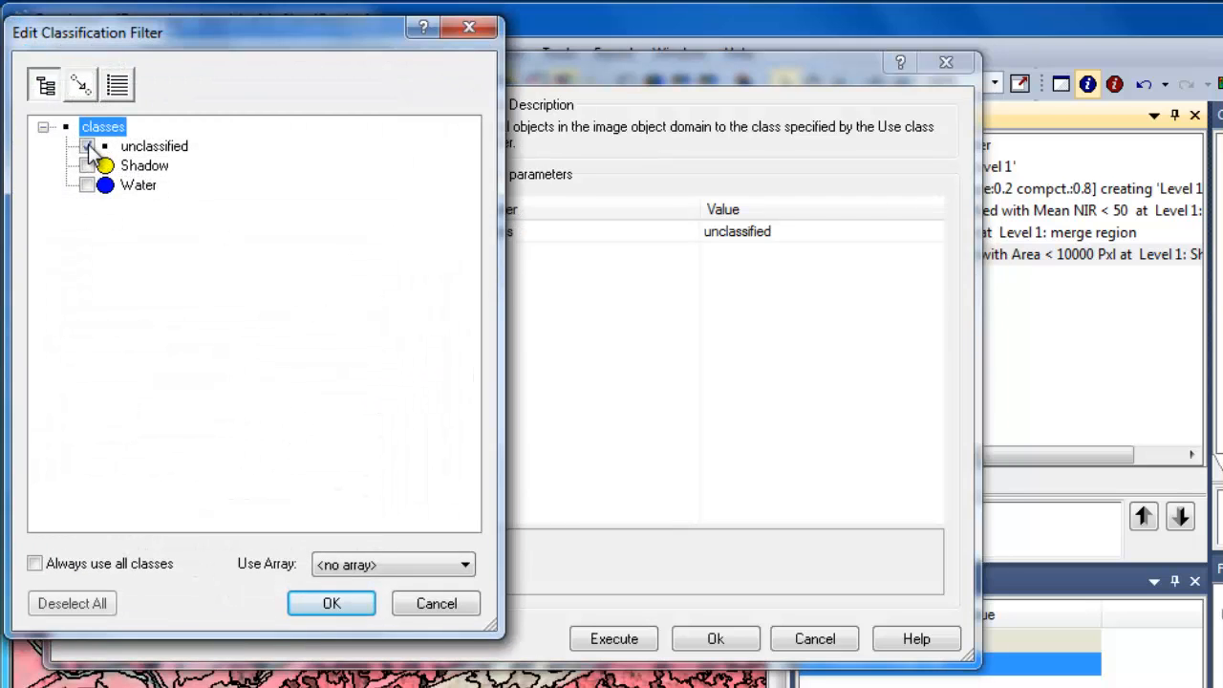
left_click(305, 604)
Step: Set the process's first threshold condition to Mean NIR < 100
left_click(369, 402)
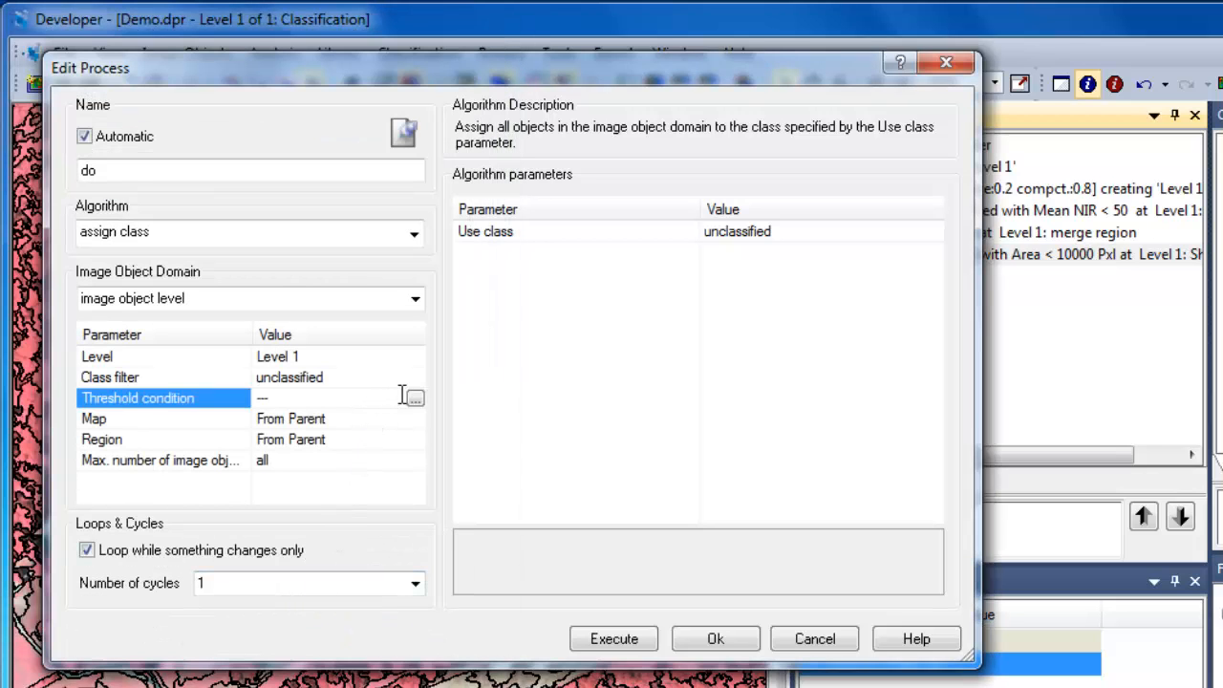
left_click(415, 399)
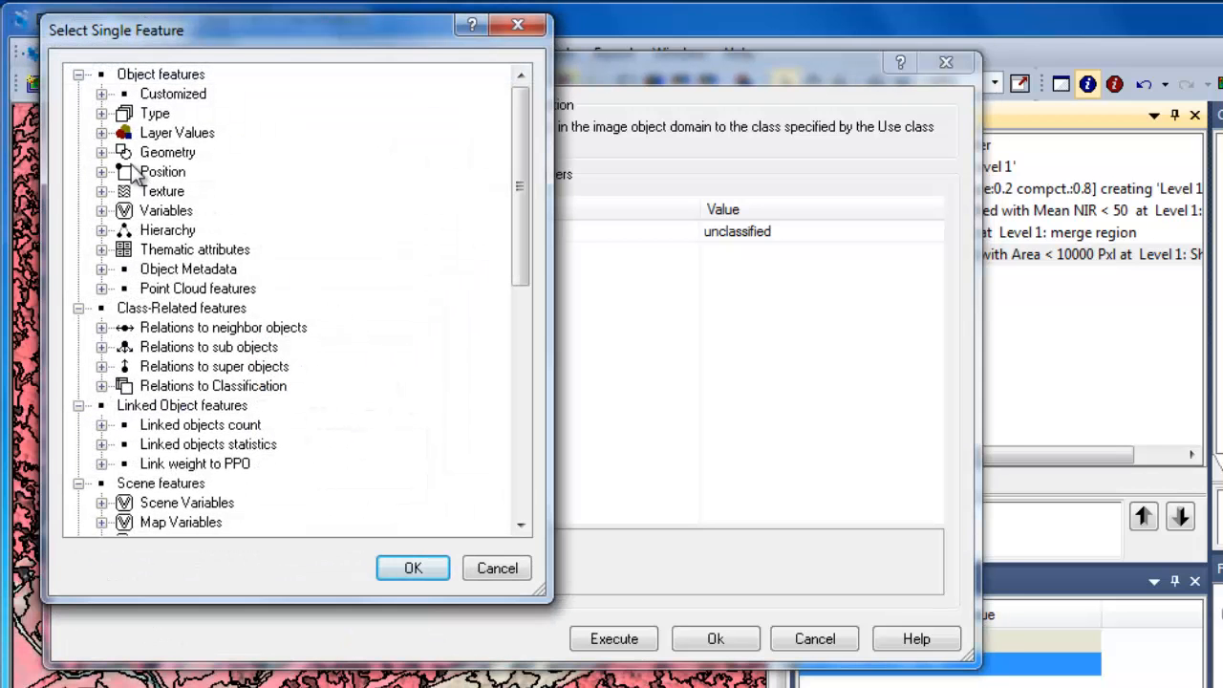
left_click(101, 133)
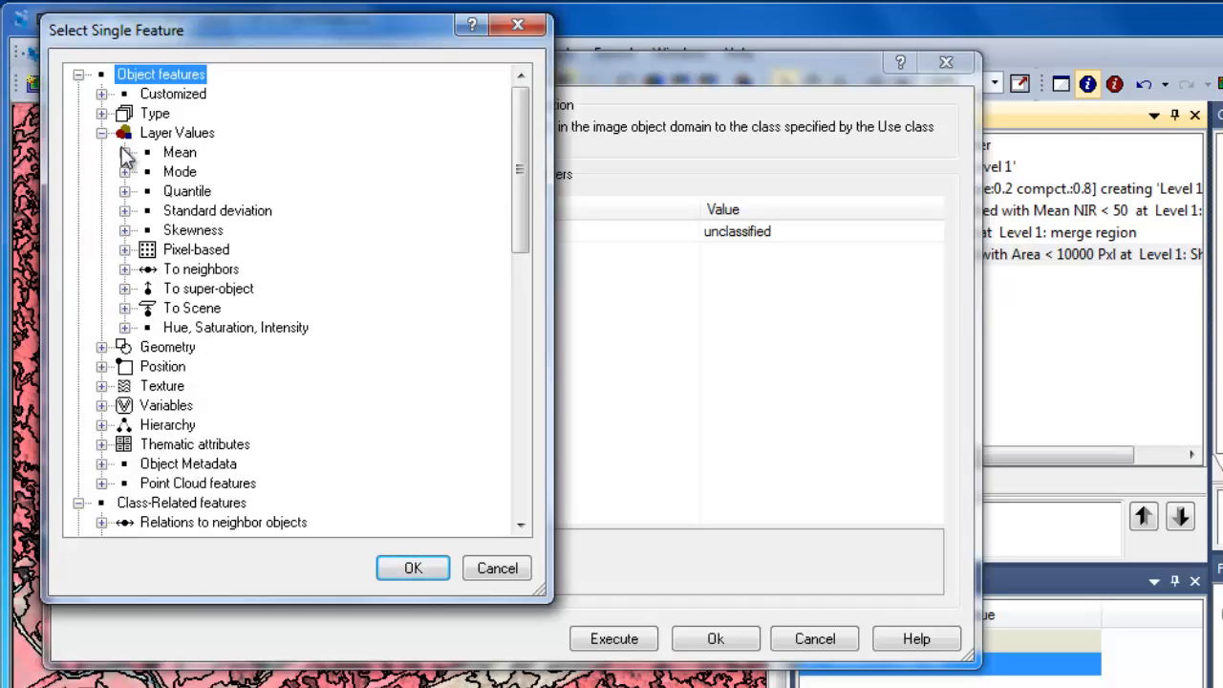
left_click(124, 152)
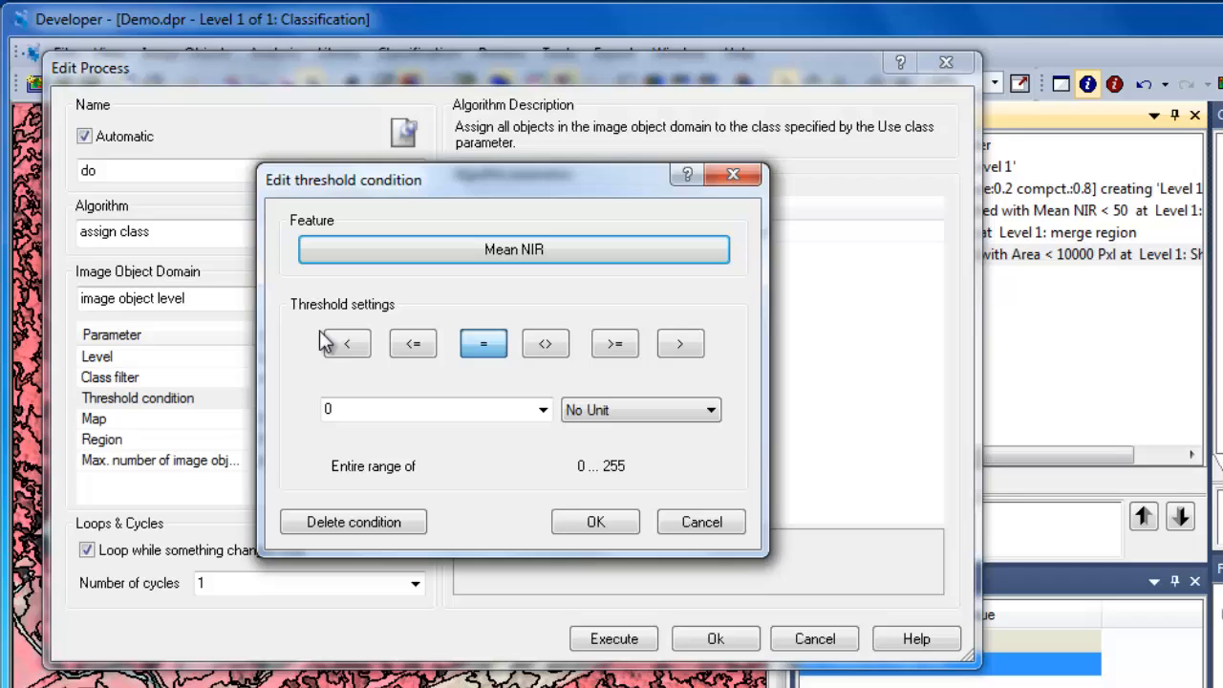
left_click(339, 344)
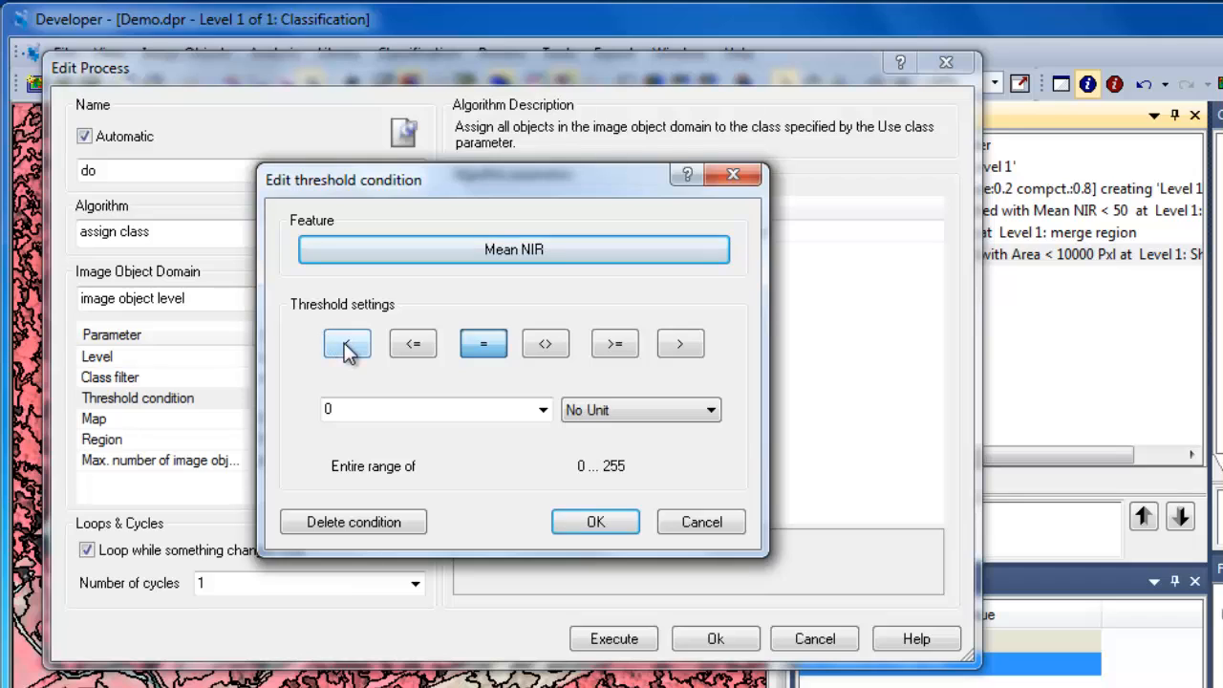
double_click(357, 407)
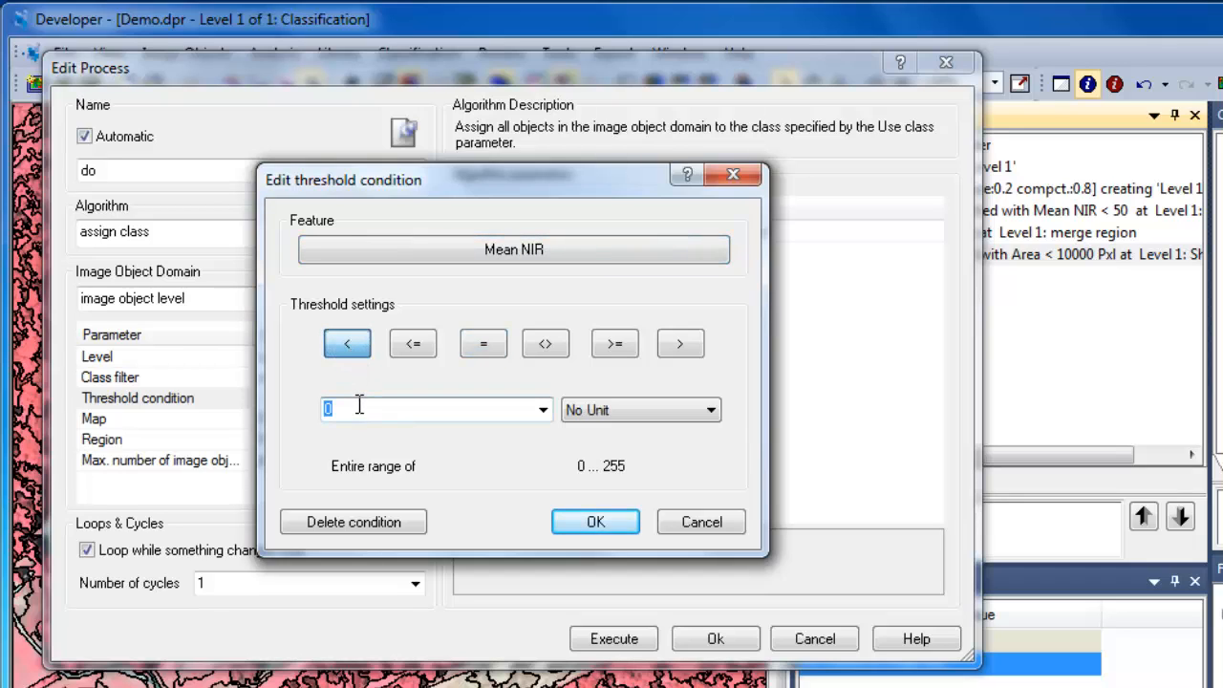
type("100")
left_click(564, 528)
Step: Add a second condition based on the neighbor feature Rel. border to Water with a greater-than comparison
left_click(399, 420)
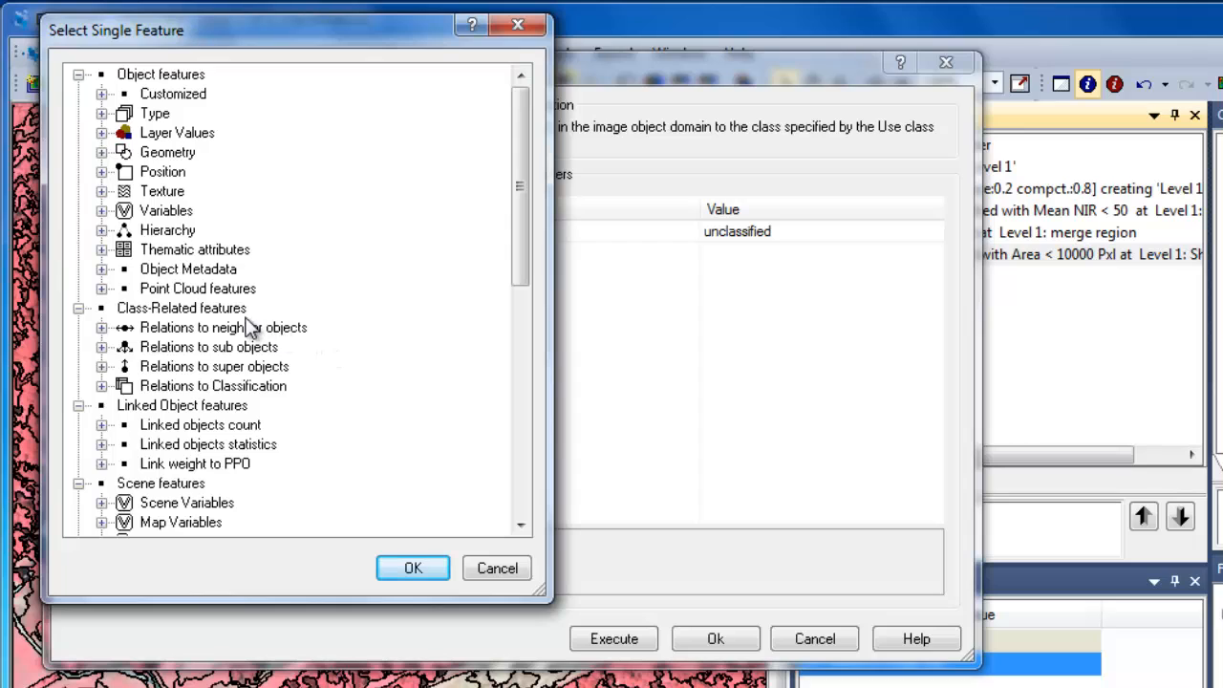
left_click(102, 328)
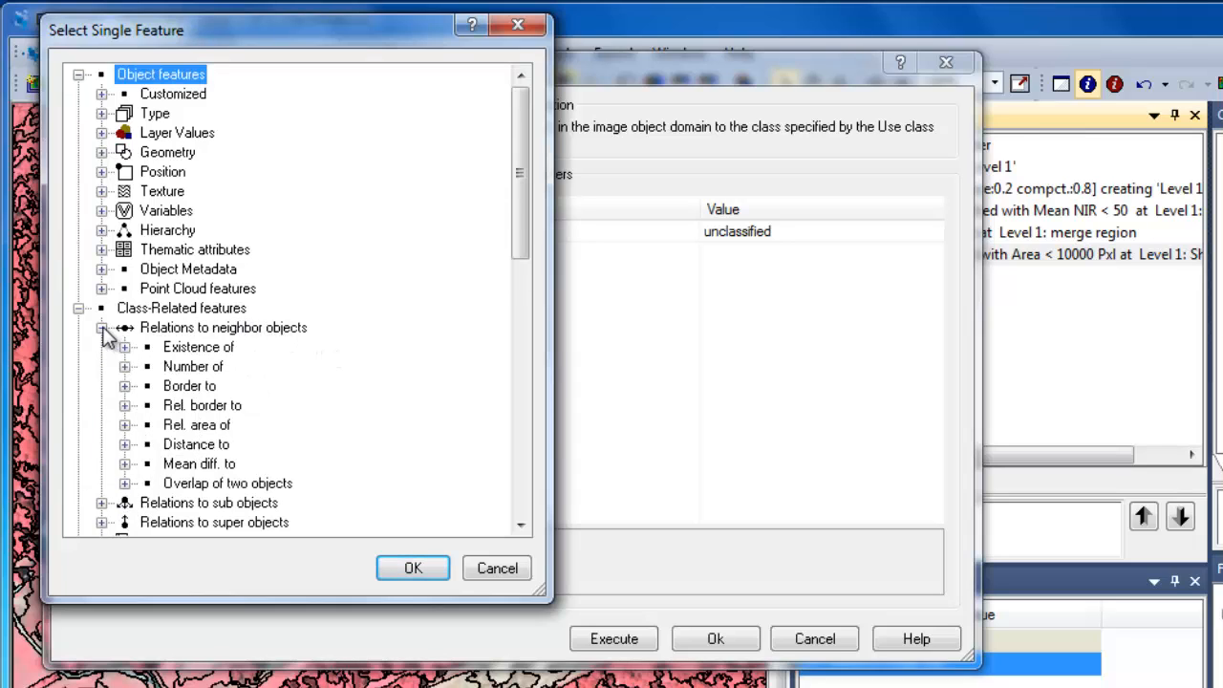
left_click(124, 406)
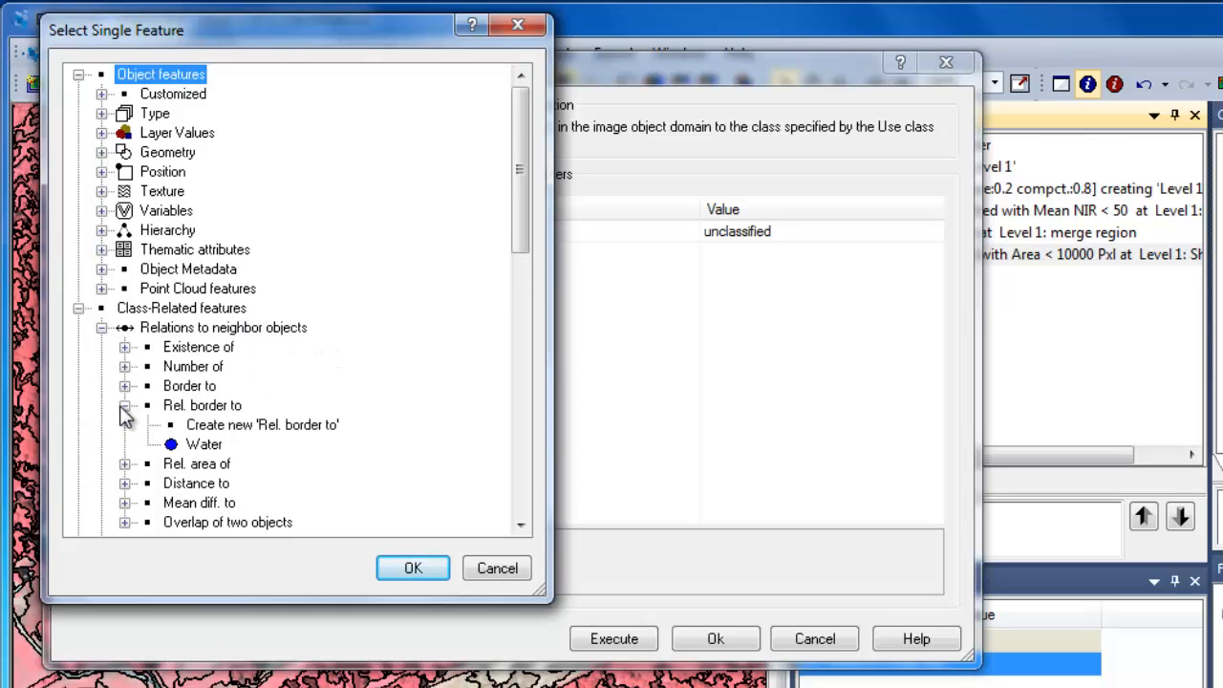
double_click(204, 444)
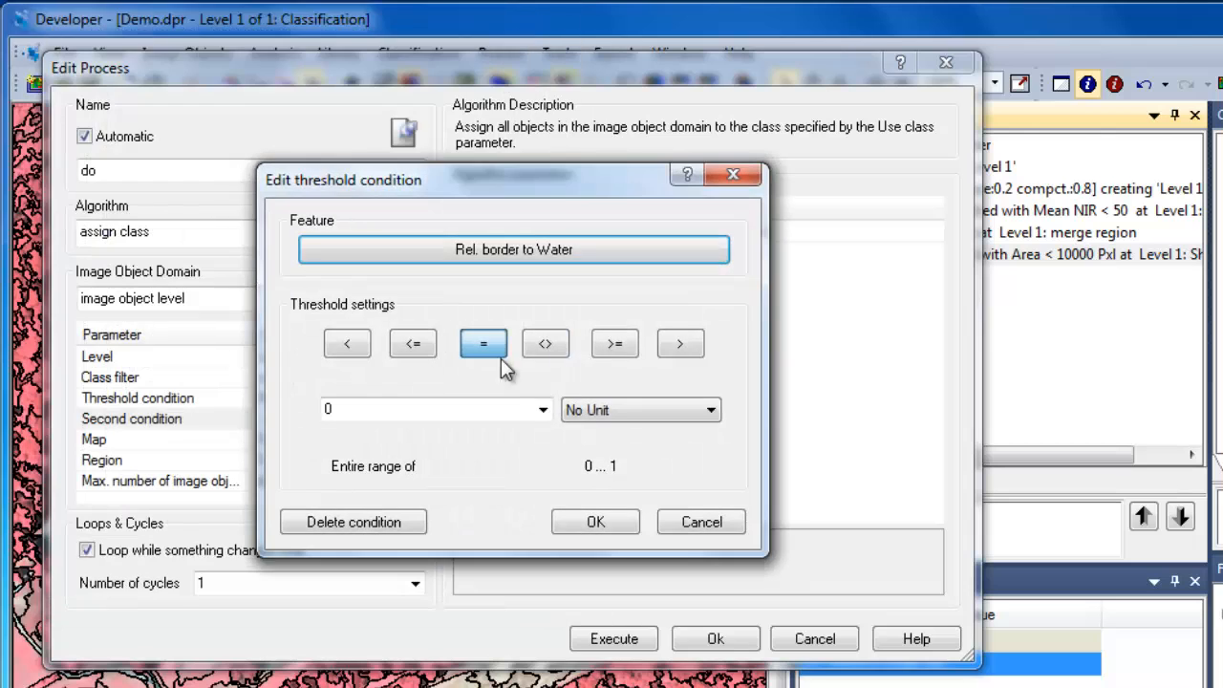
left_click(680, 344)
left_click(494, 409)
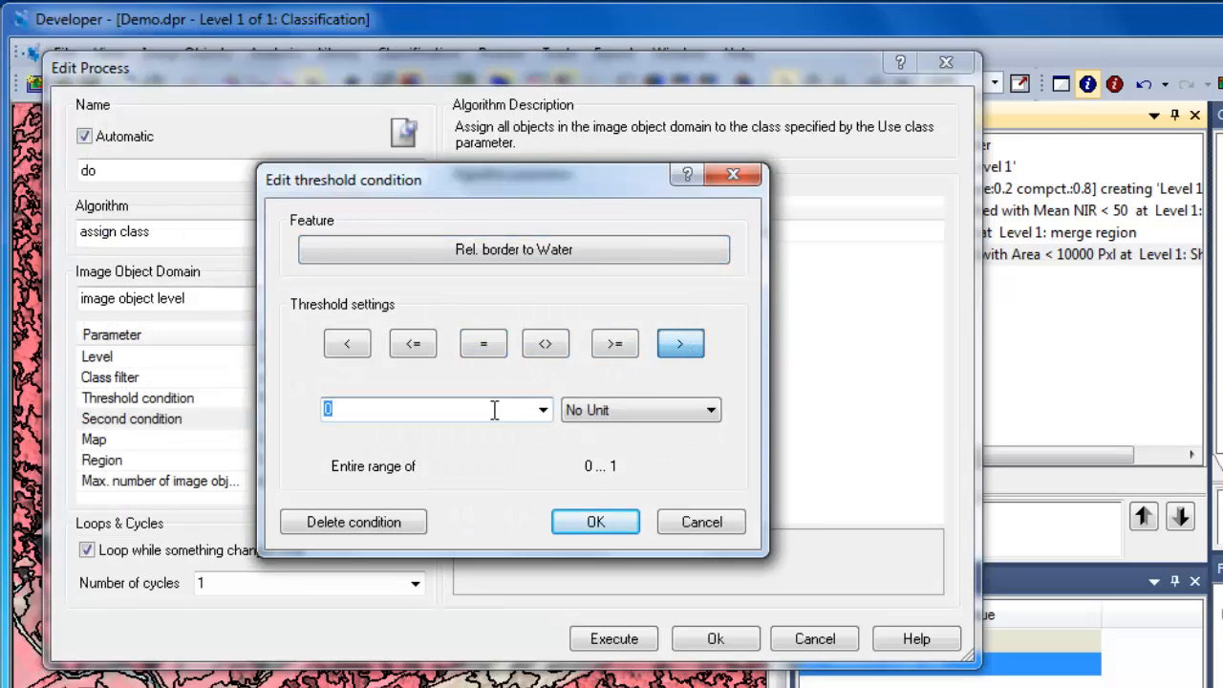
left_click(619, 523)
Step: Create a new class named Missed Water in green as the class the process assigns
left_click(792, 236)
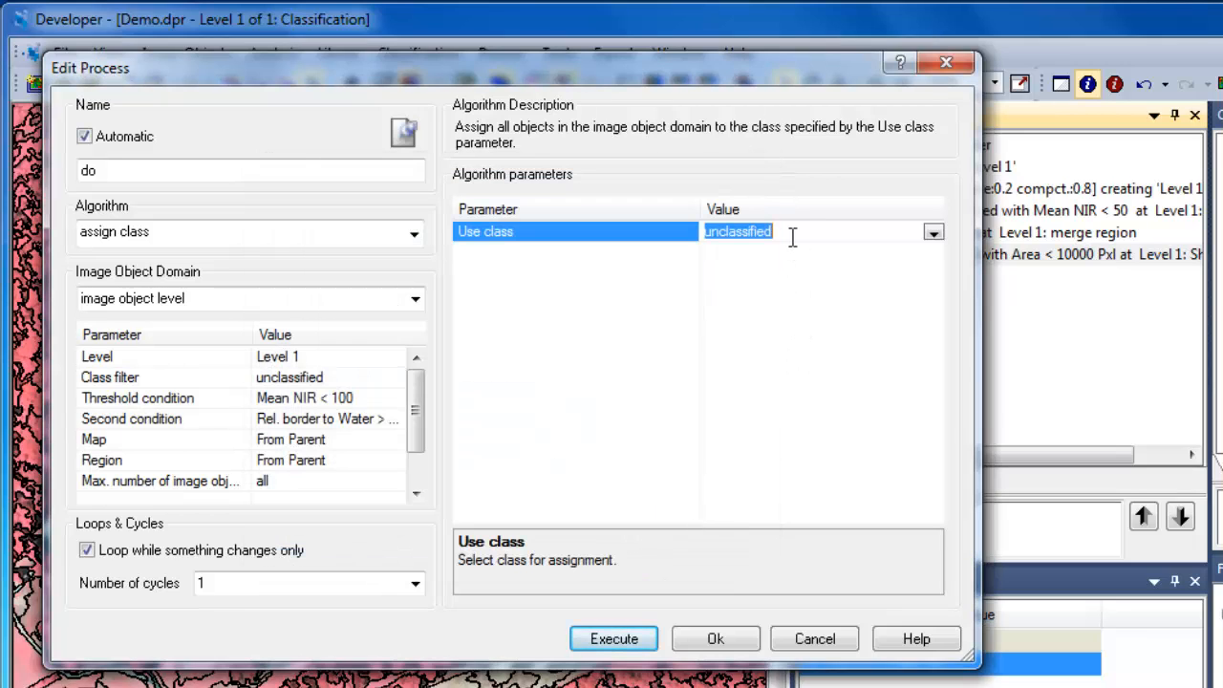
type("Missed ")
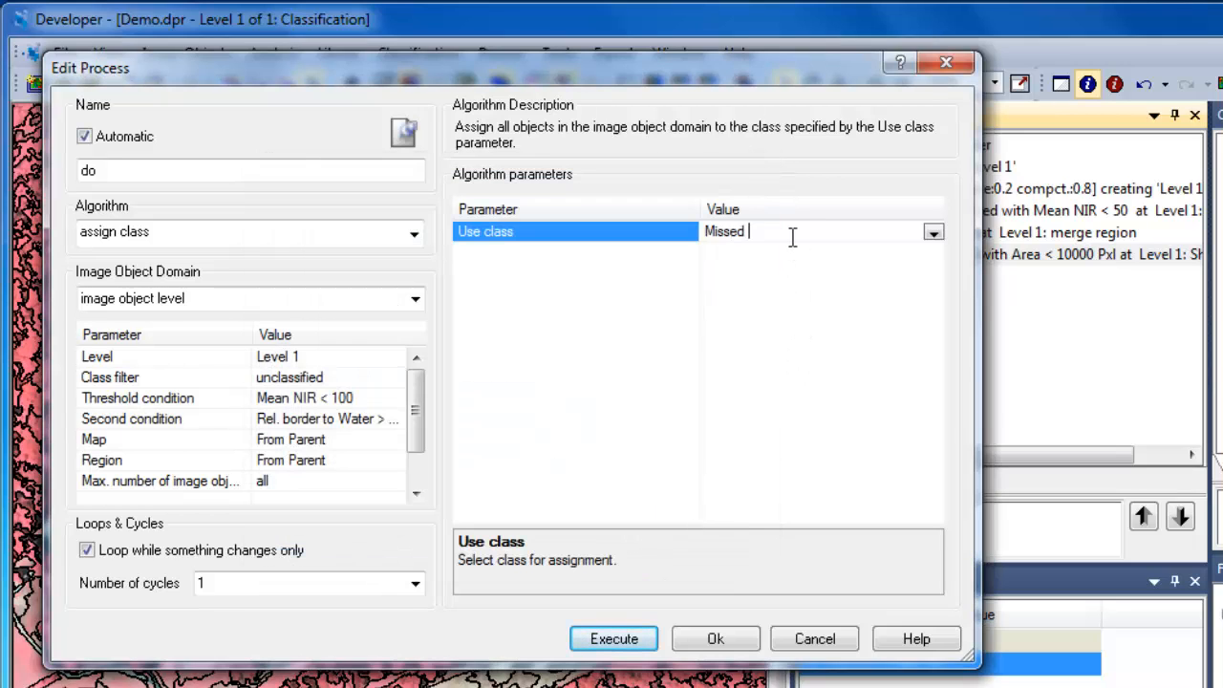
type("Water")
key("Return")
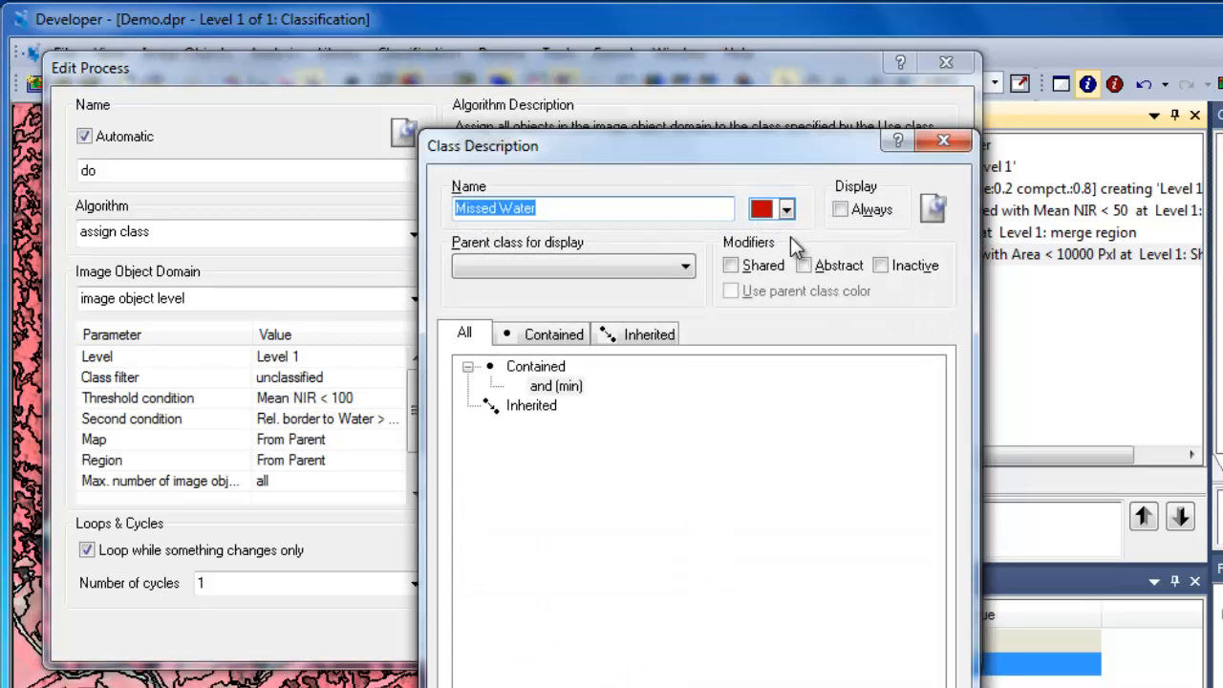
left_click(785, 209)
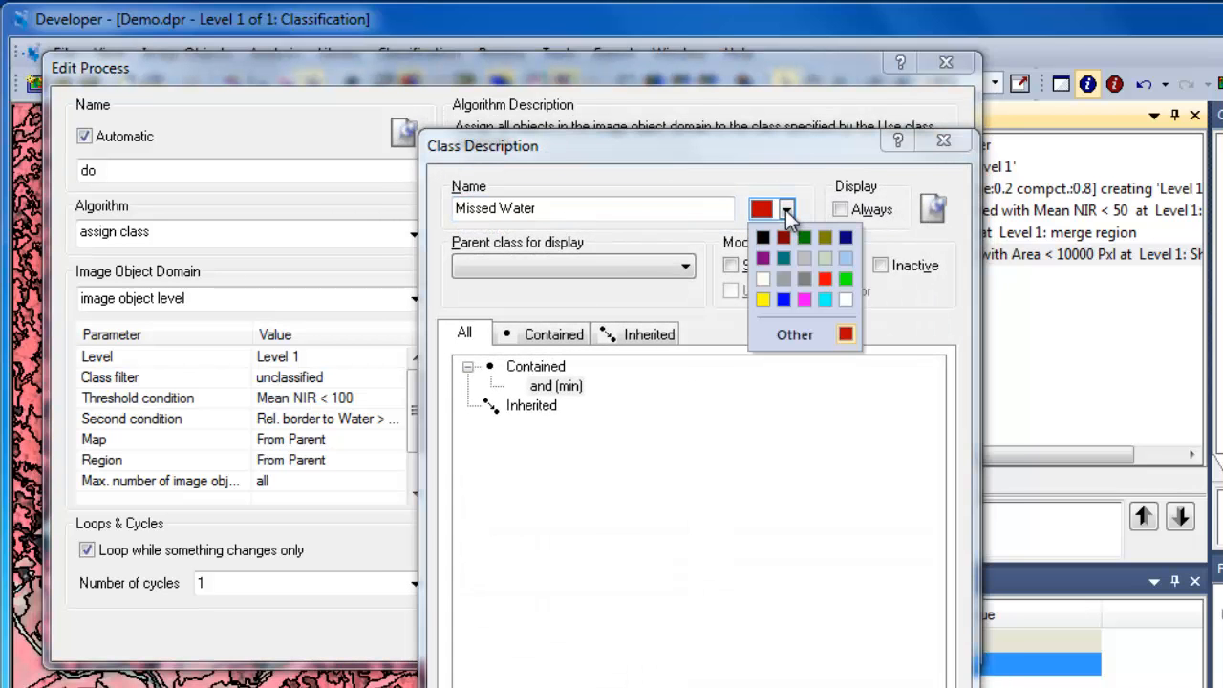
left_click(847, 274)
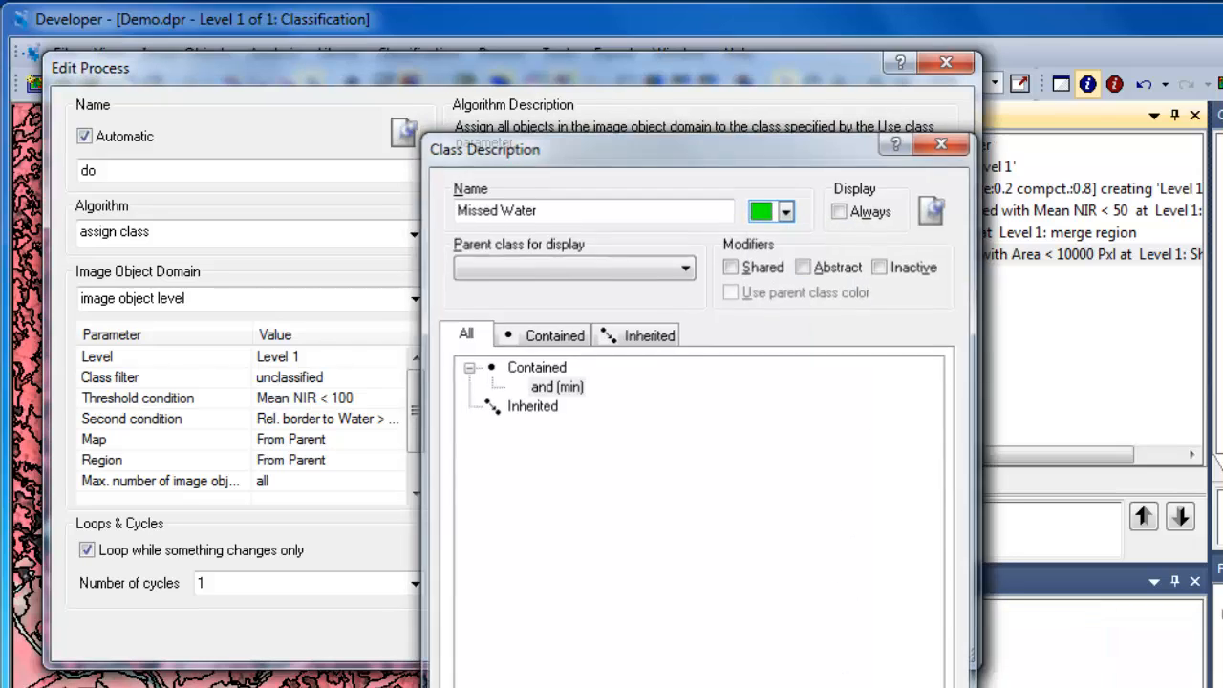
key("Return")
Step: Save the Missed Water process to the rule set and execute it
left_click(716, 640)
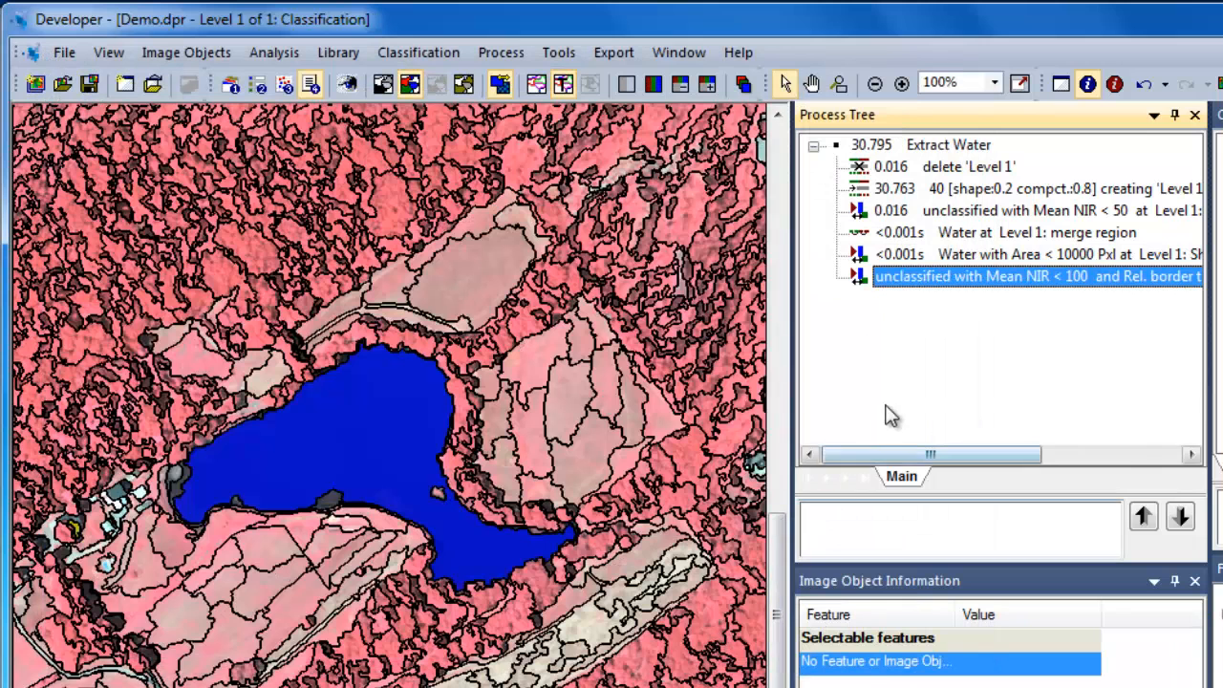
right_click(899, 279)
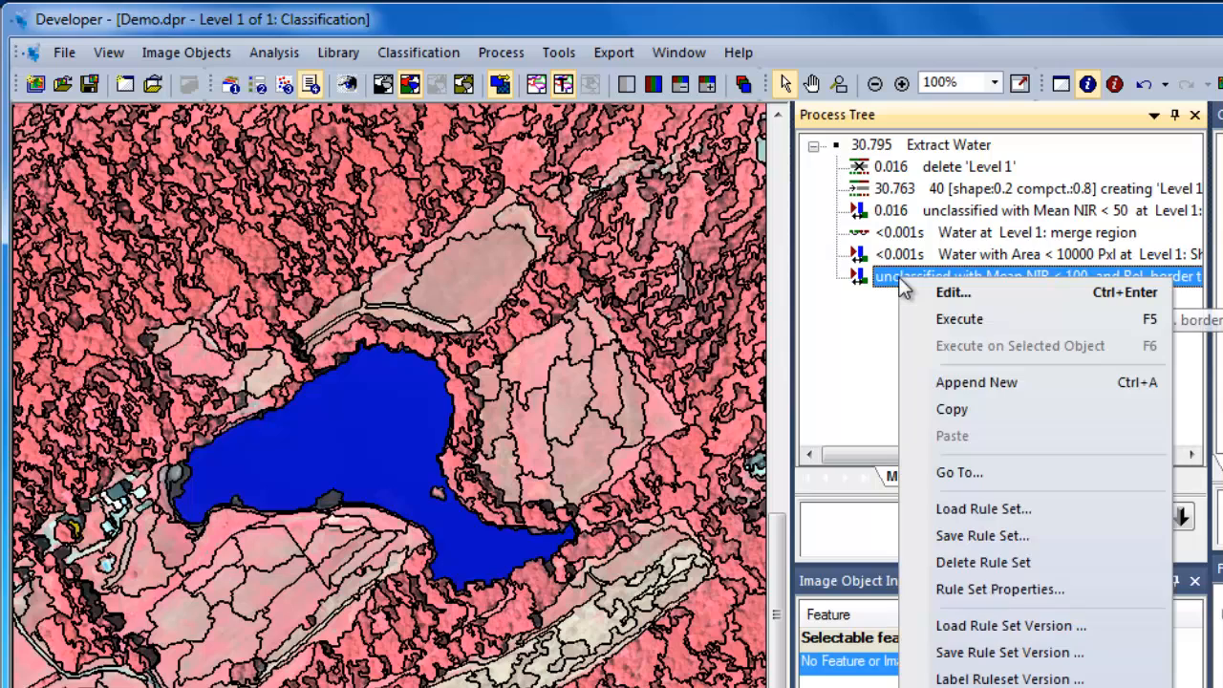
left_click(933, 314)
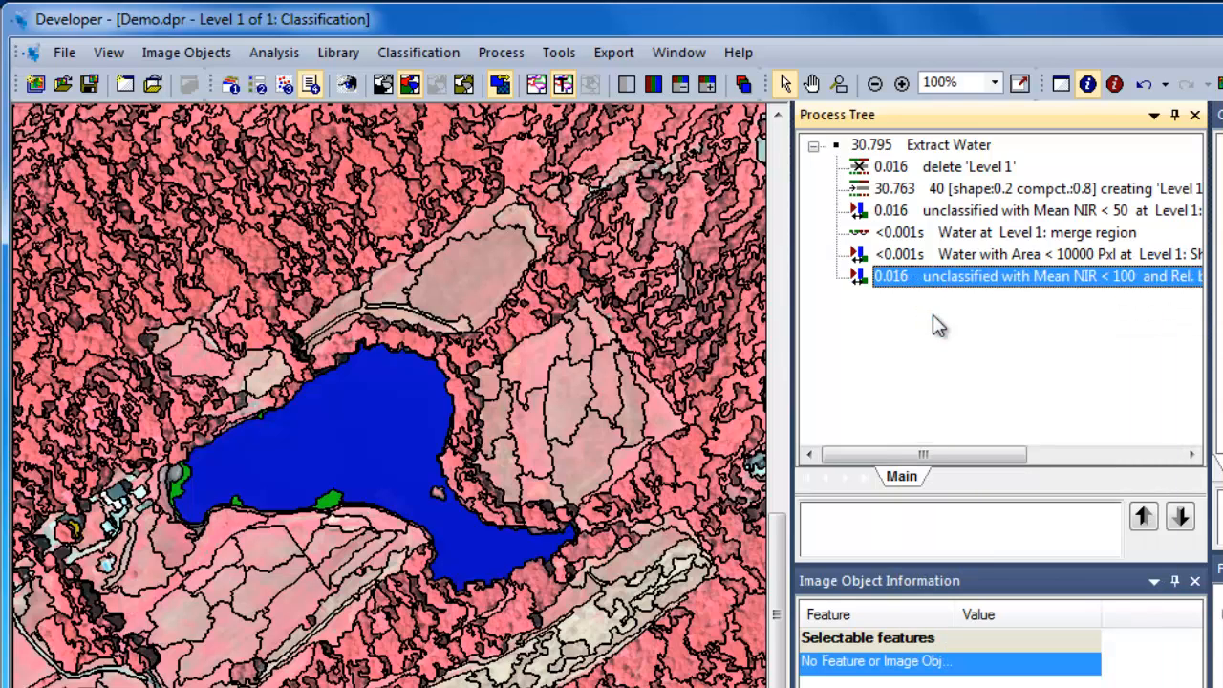
Step: Append a process using the grow region algorithm on Level 1, with its class filter set to Water
right_click(892, 282)
left_click(944, 384)
left_click(417, 231)
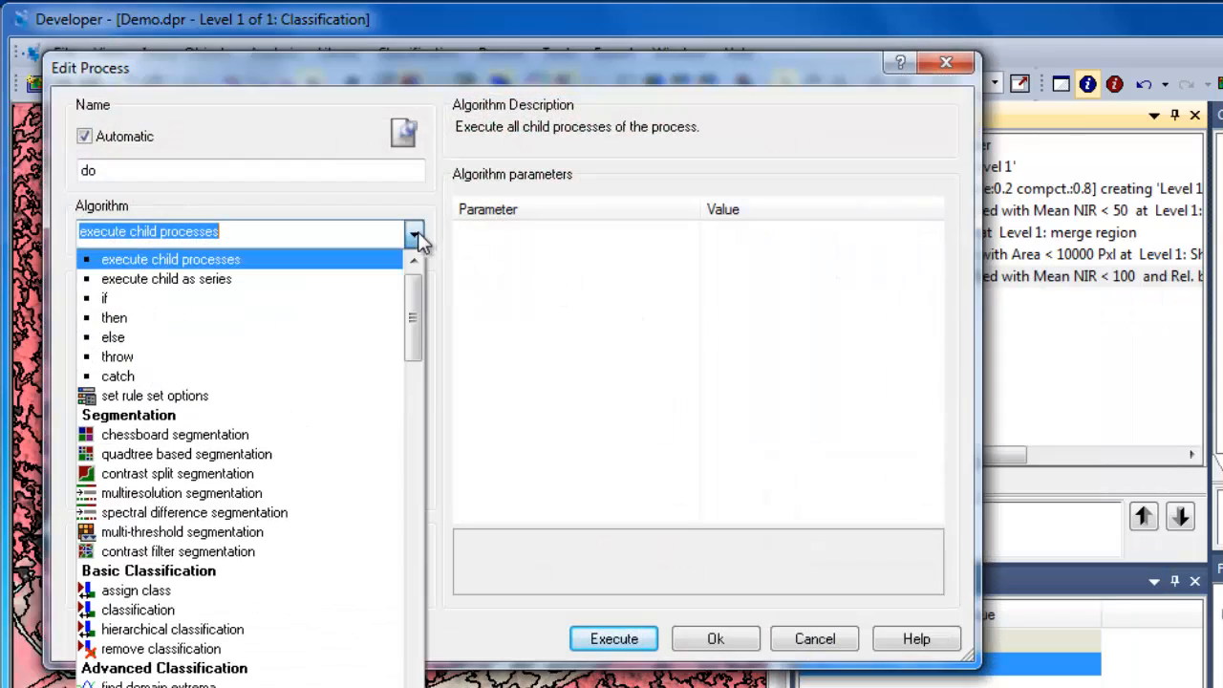
left_click_drag(417, 306, 410, 416)
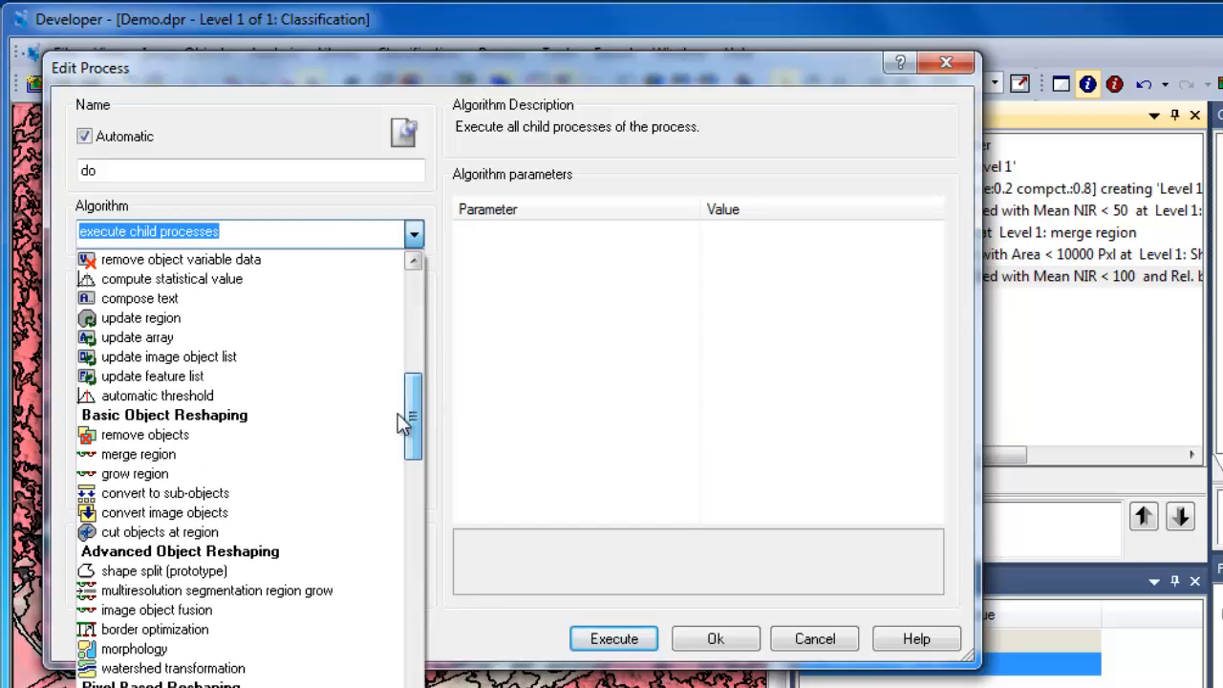
left_click(364, 473)
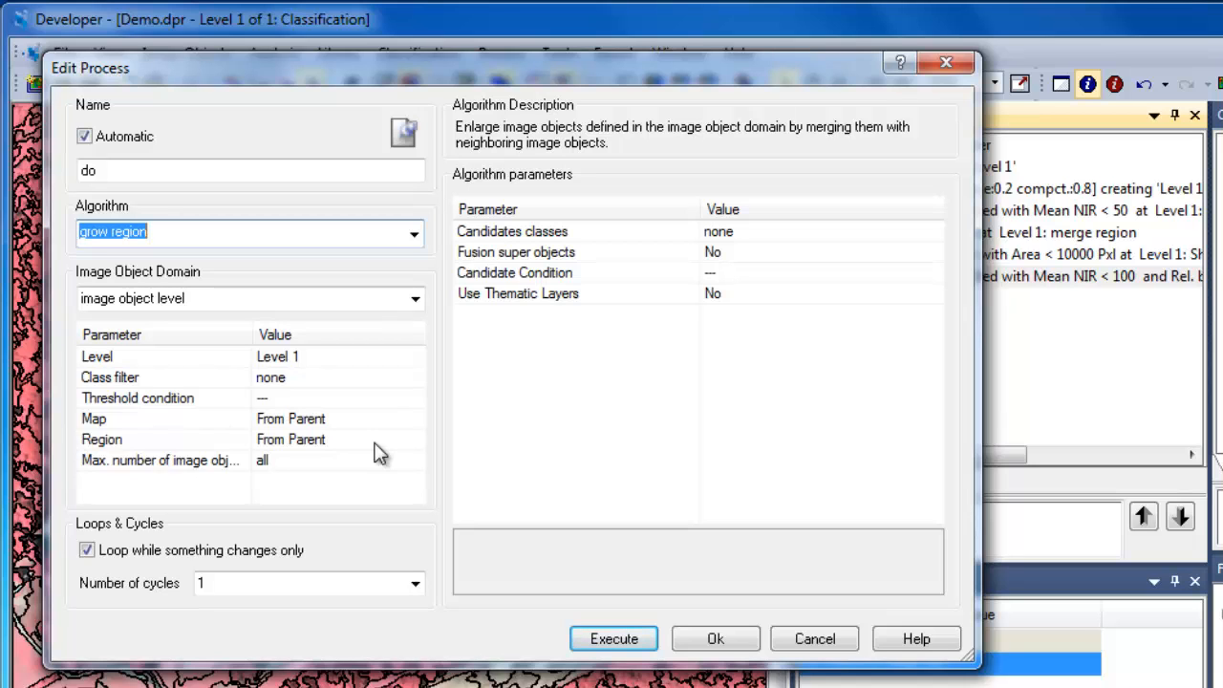
left_click(409, 378)
left_click(140, 210)
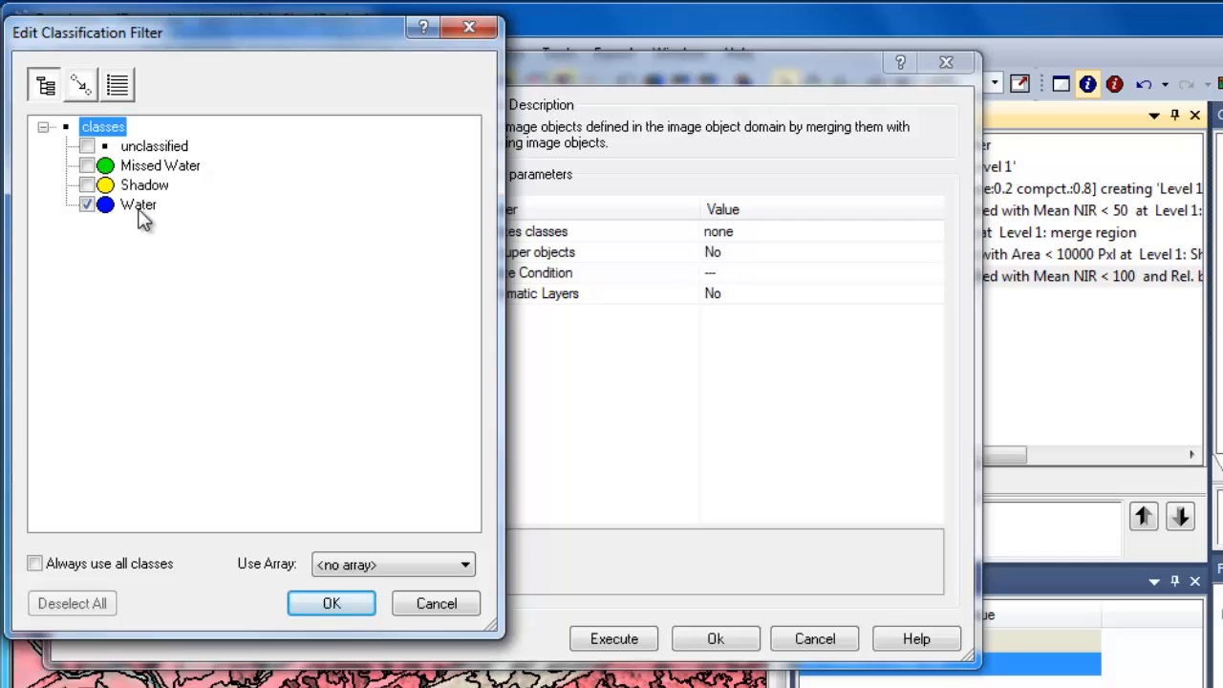
left_click(328, 604)
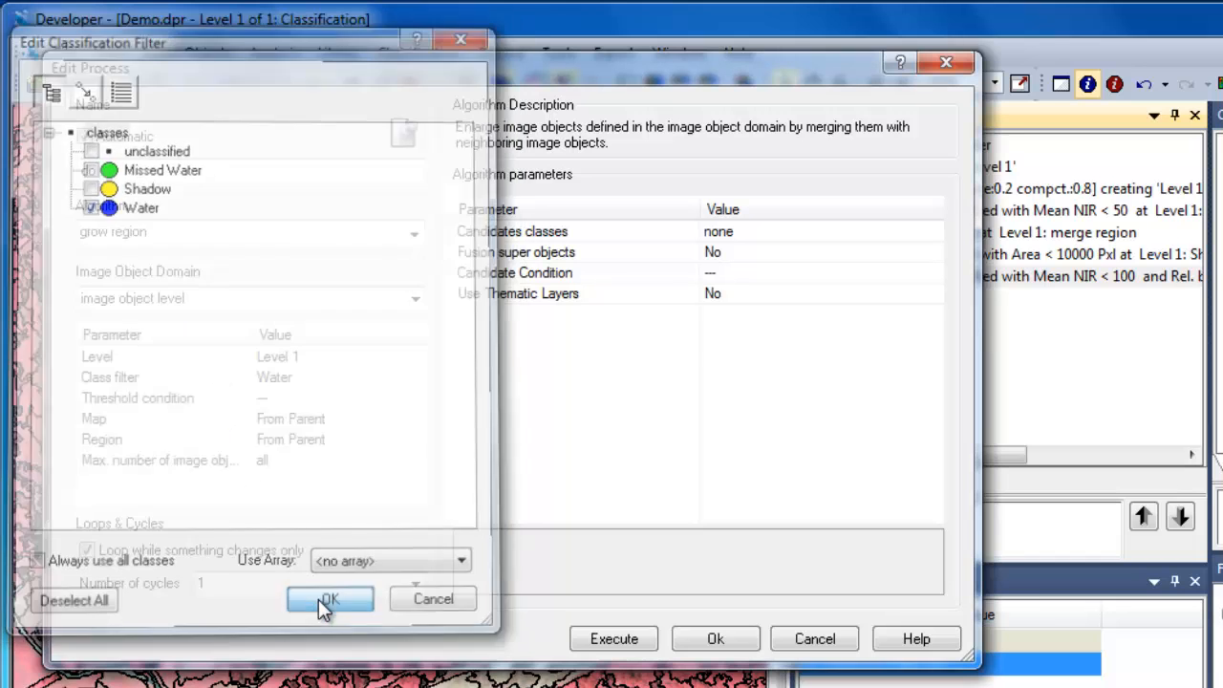
Step: Set Missed Water as the candidate class for growing Water, save the grow region process and execute it
left_click(808, 231)
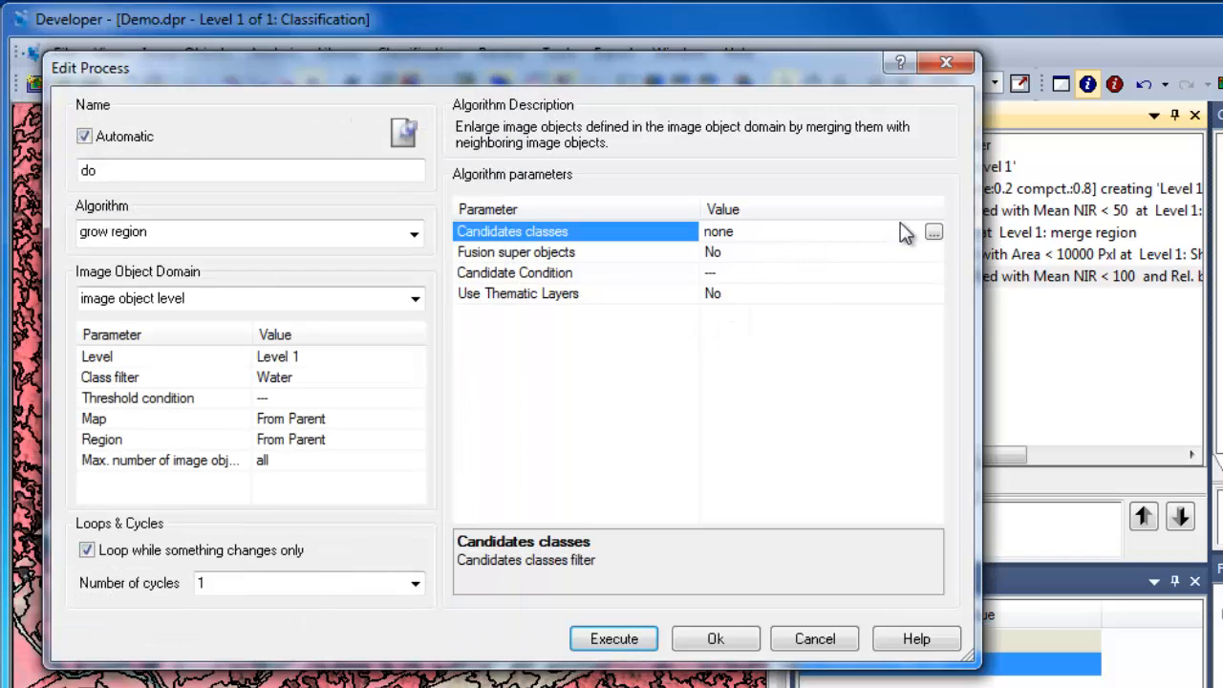
left_click(933, 231)
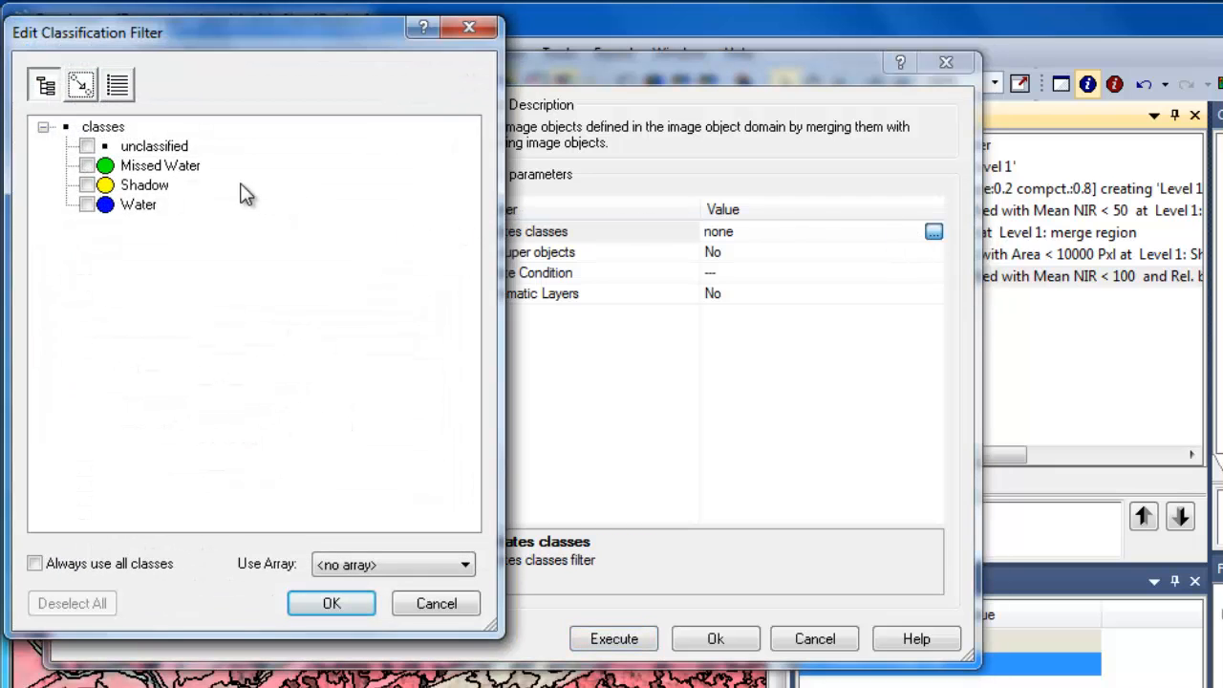
left_click(190, 168)
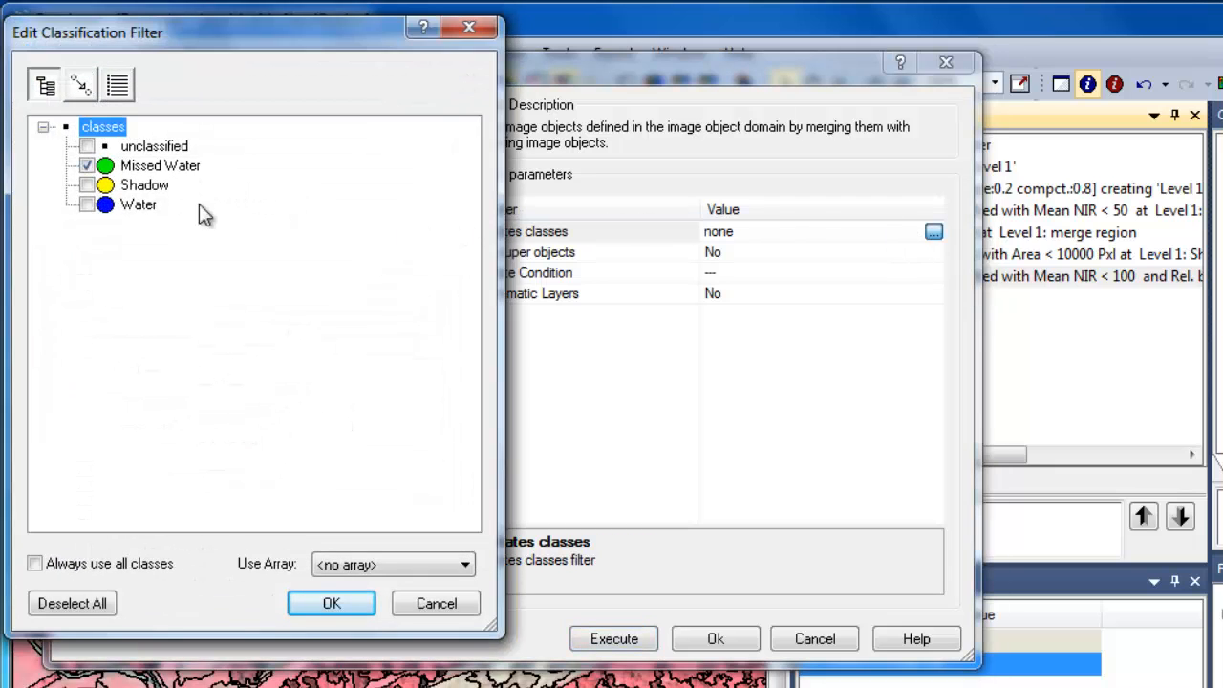
left_click(329, 604)
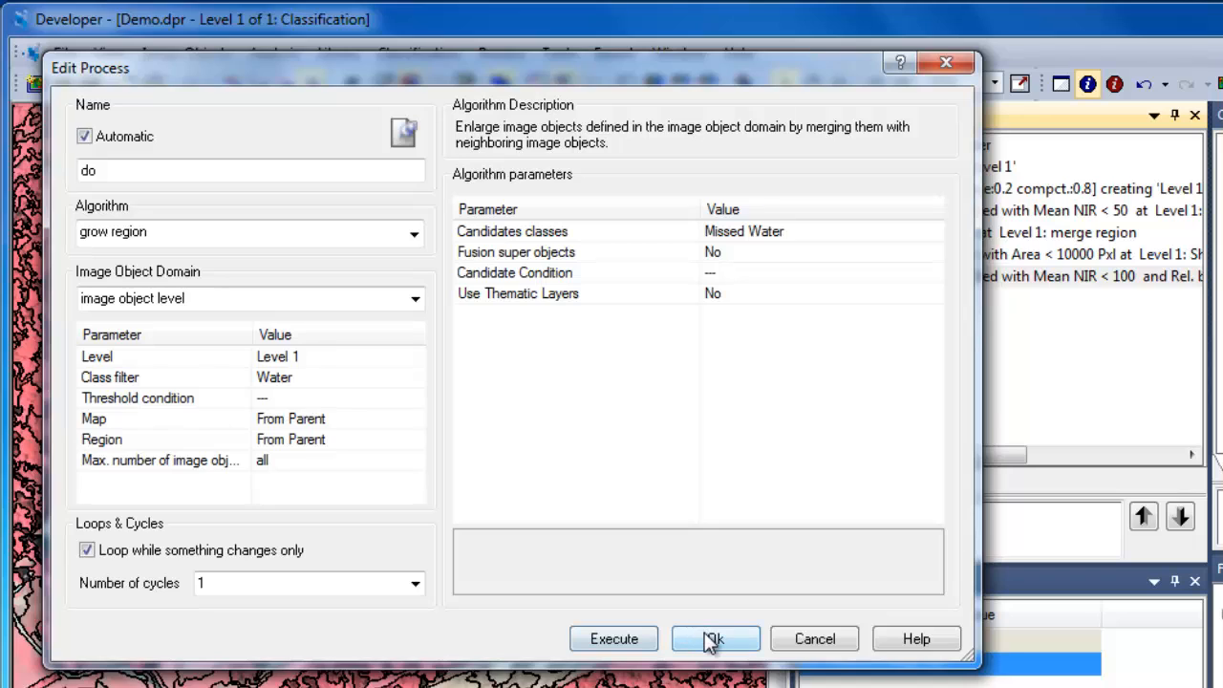
left_click(709, 639)
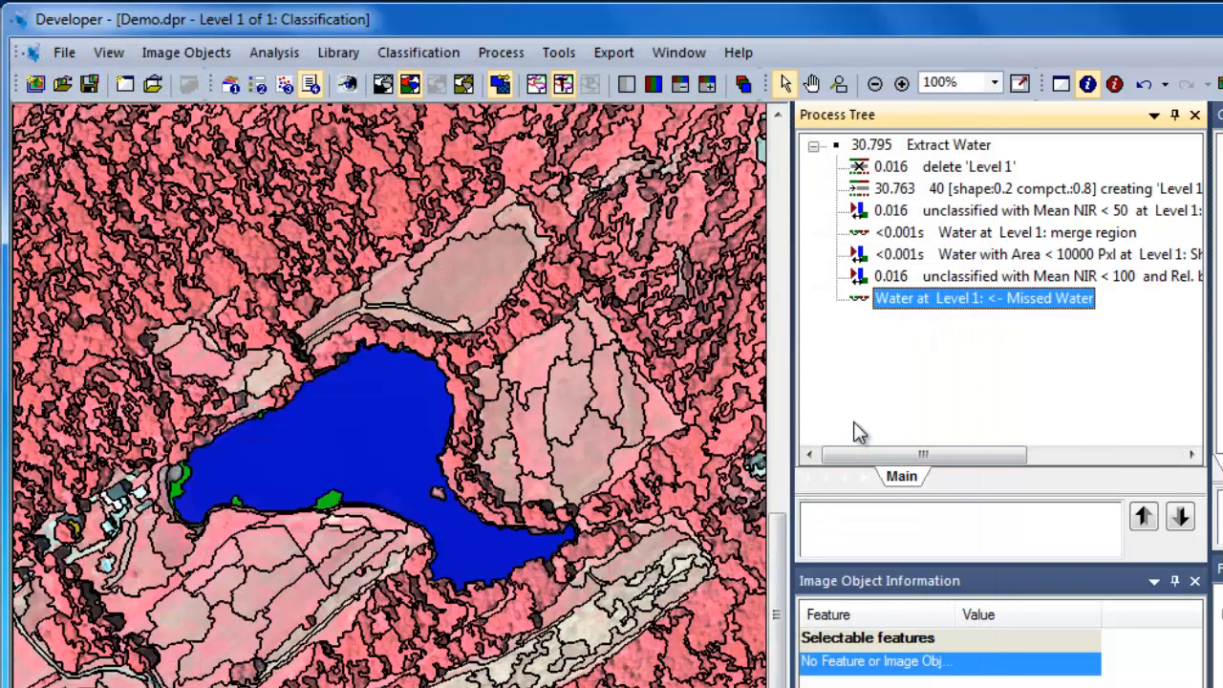
right_click(901, 303)
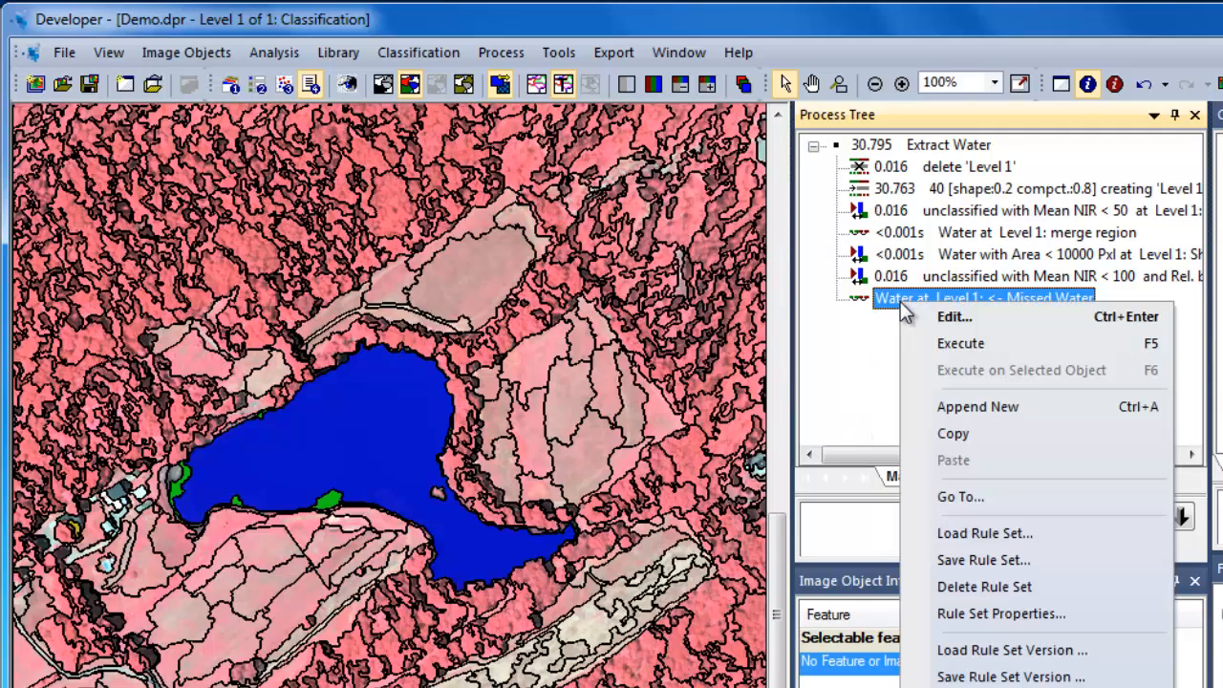
left_click(949, 345)
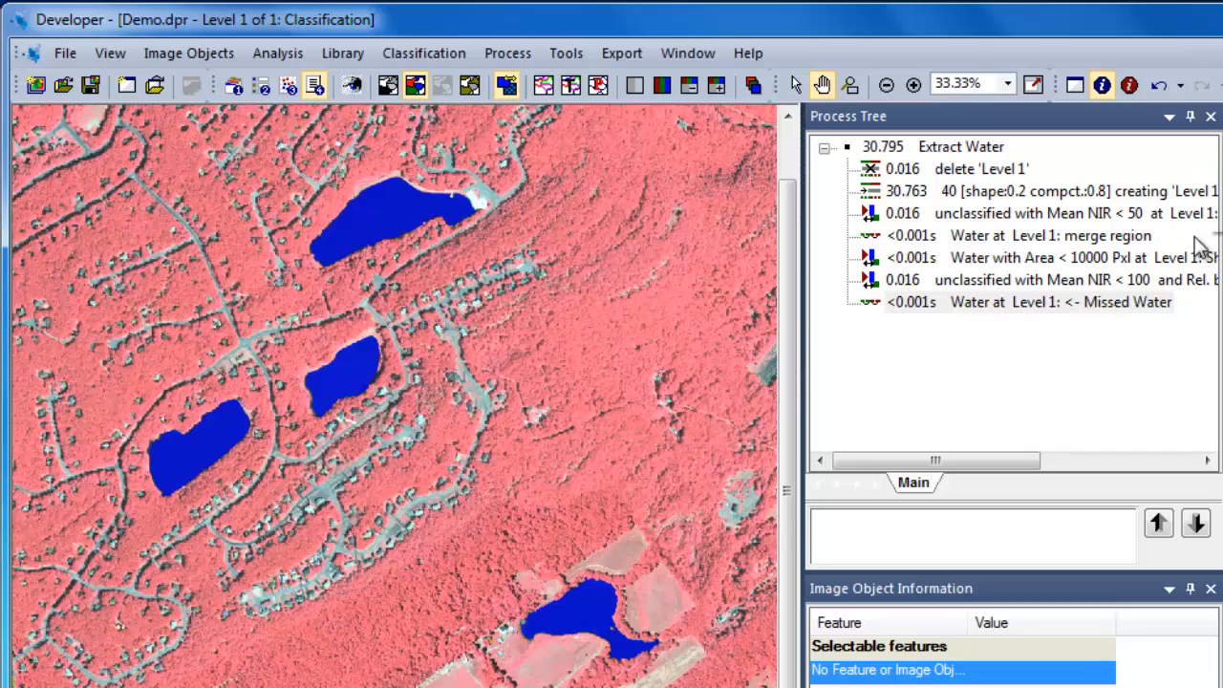
Step: Append a process using the export vector layer algorithm on Level 1, with its class filter set to Water
right_click(922, 312)
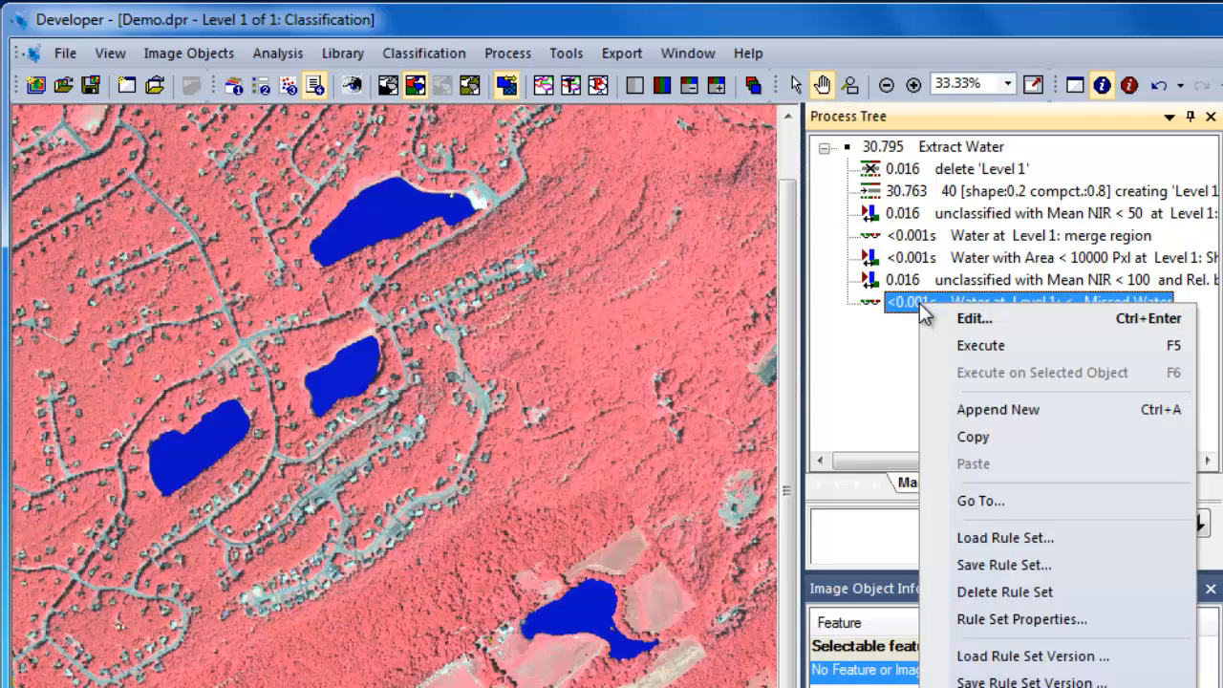
left_click(967, 411)
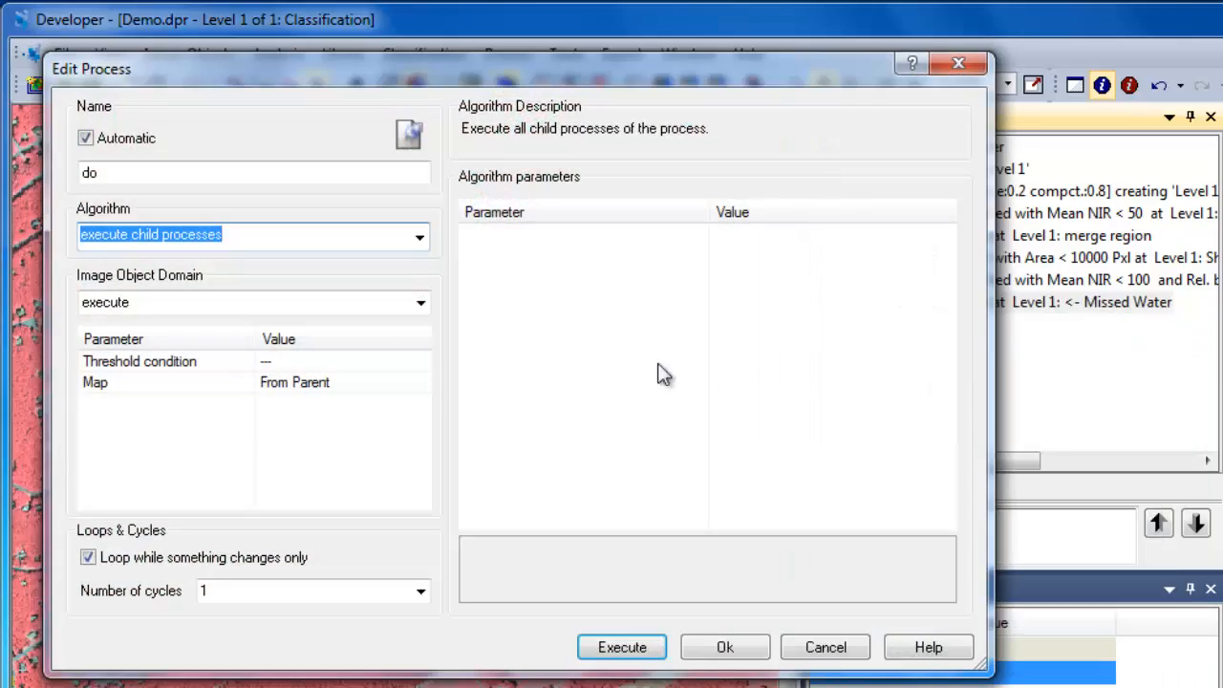
left_click(418, 237)
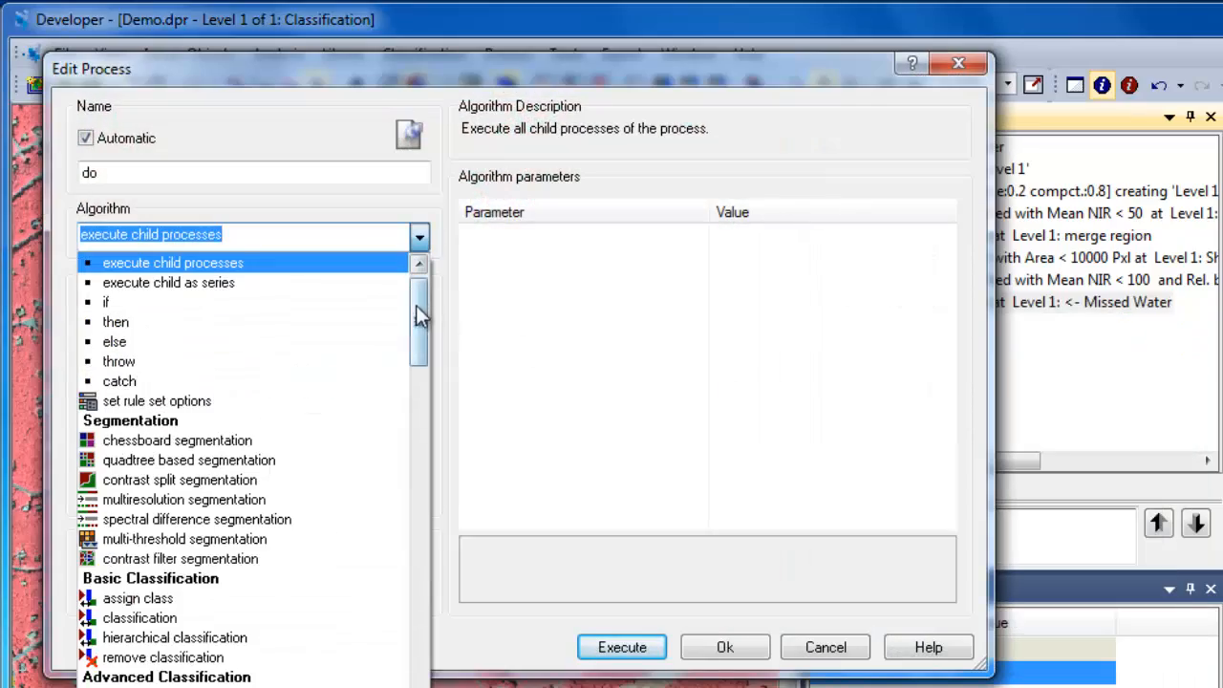
left_click_drag(417, 307, 394, 687)
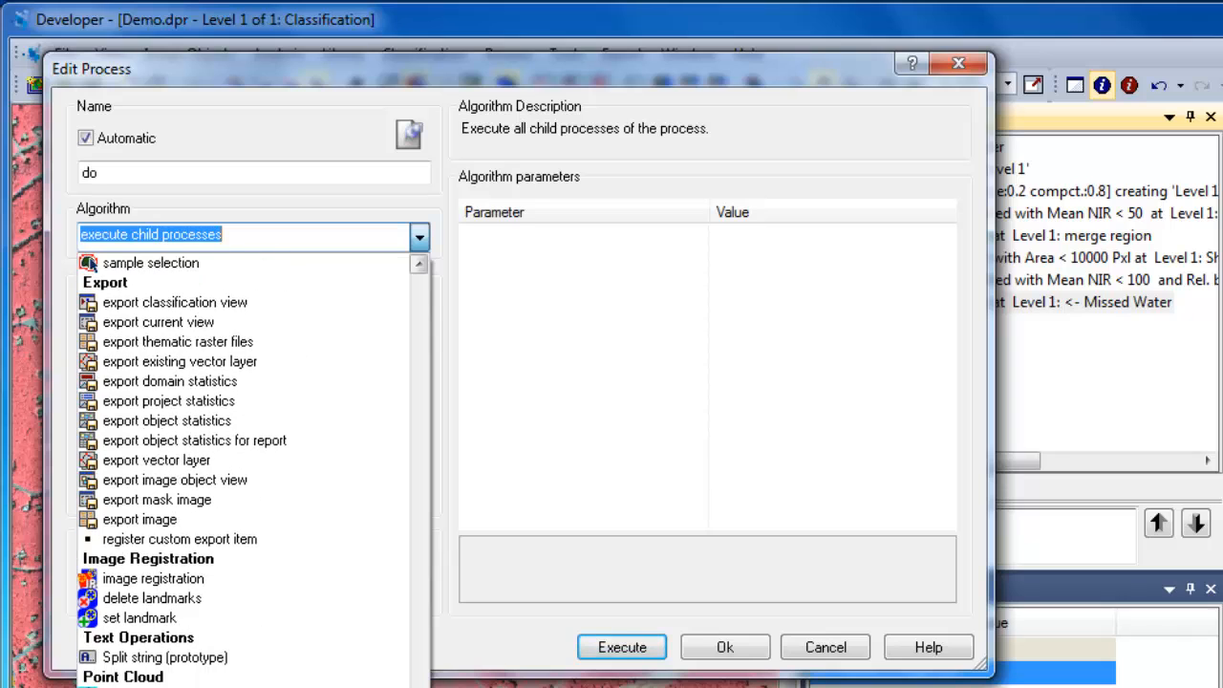
left_click(205, 462)
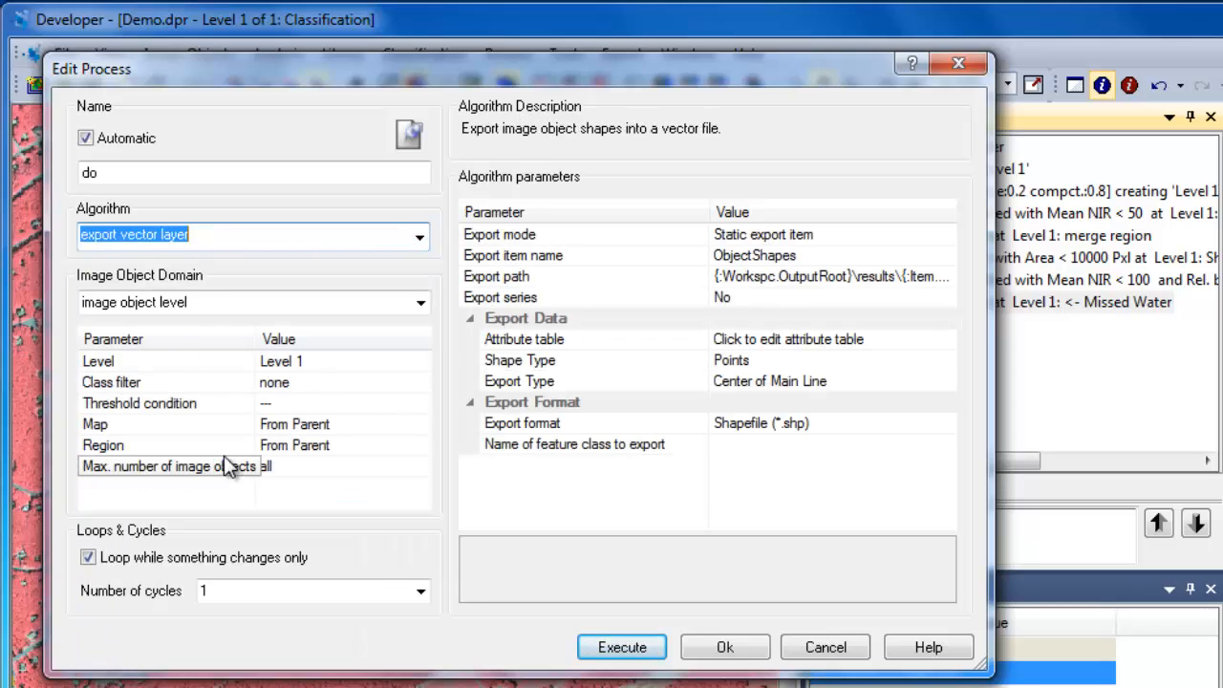
left_click(426, 387)
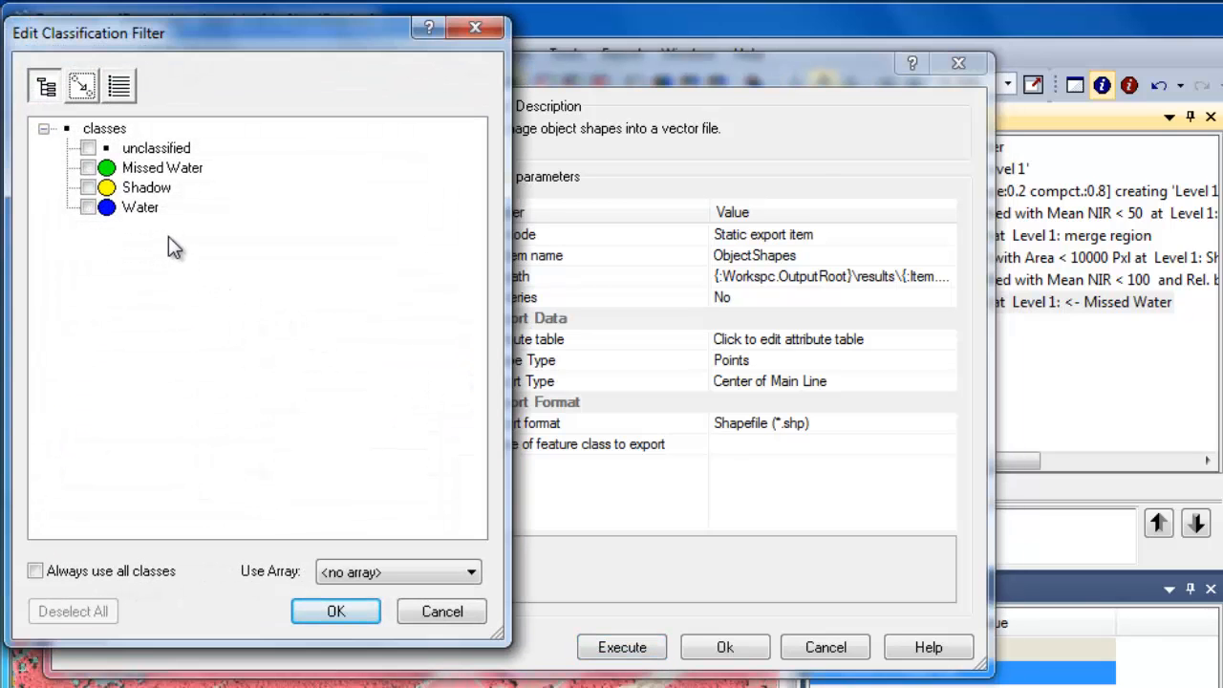
left_click(144, 211)
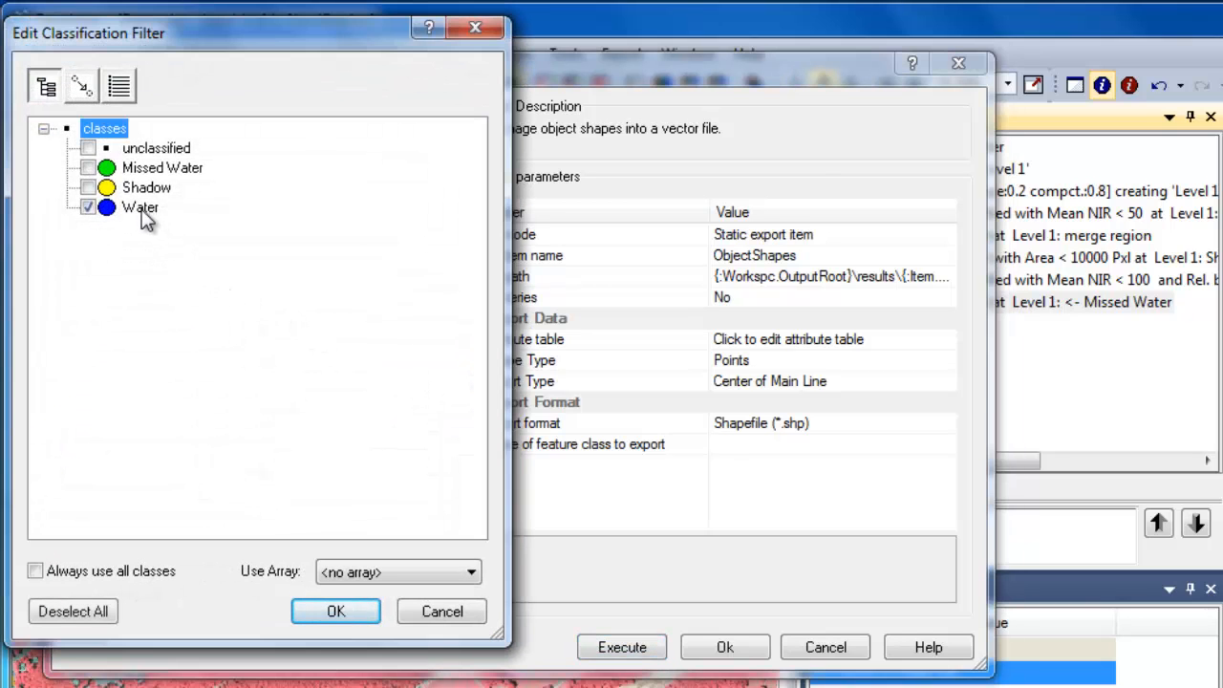
left_click(317, 604)
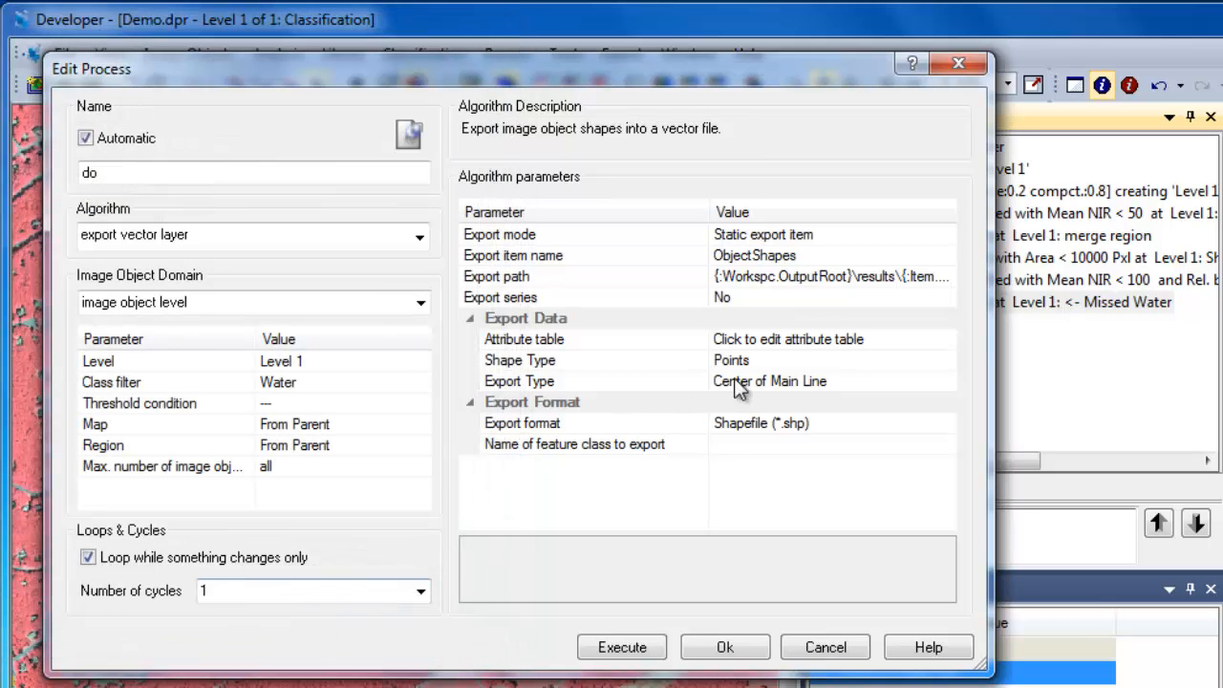
Step: Set the export item name of the vector export to WaterPolys
left_click(818, 254)
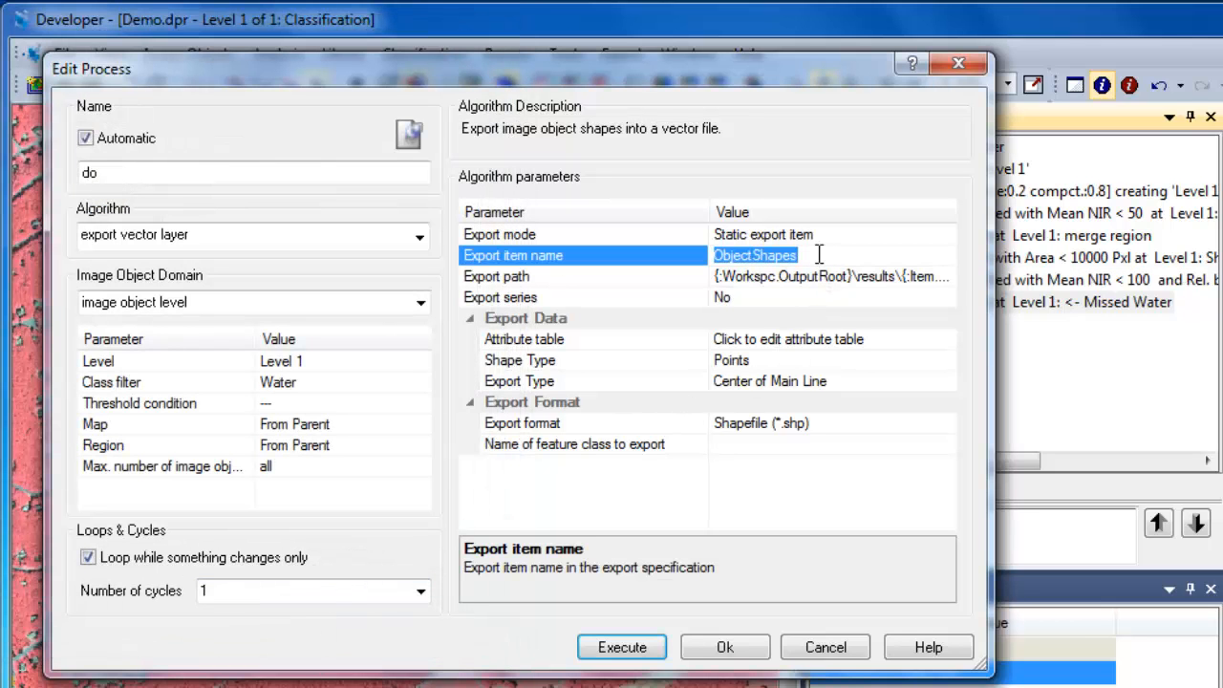
type("Water")
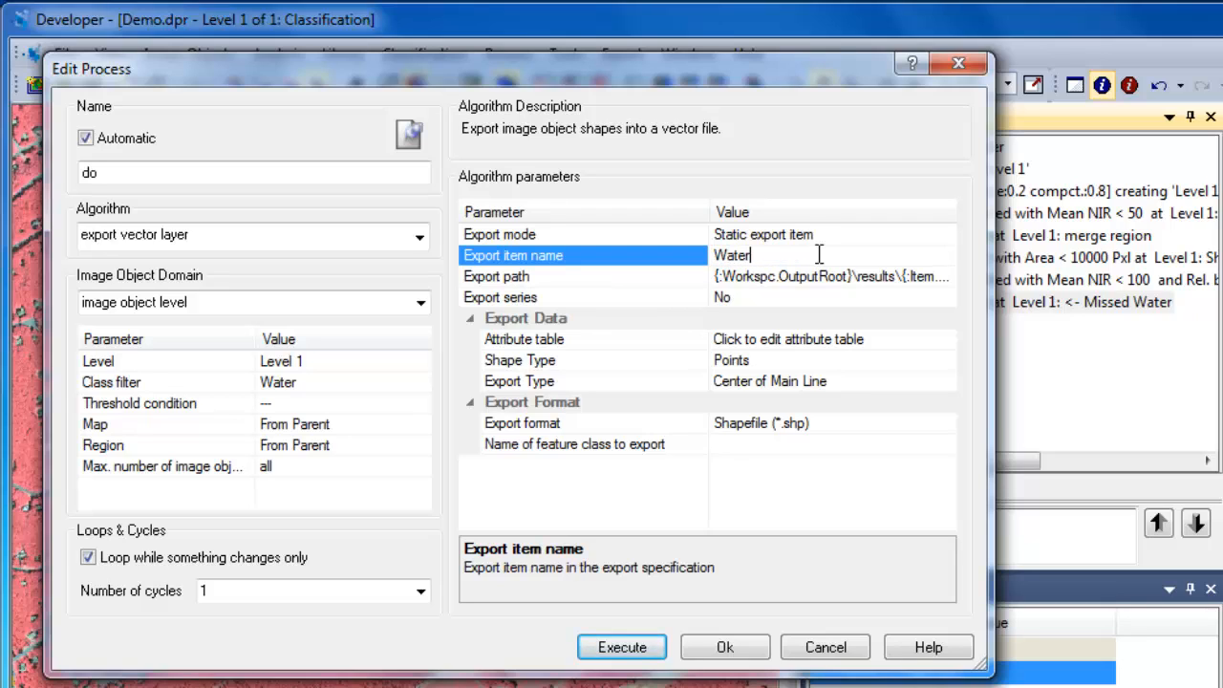
type("Polys")
Step: Set the export's shape type to Polygons and export type to Smoothed, and add the process to the rule set
left_click(830, 360)
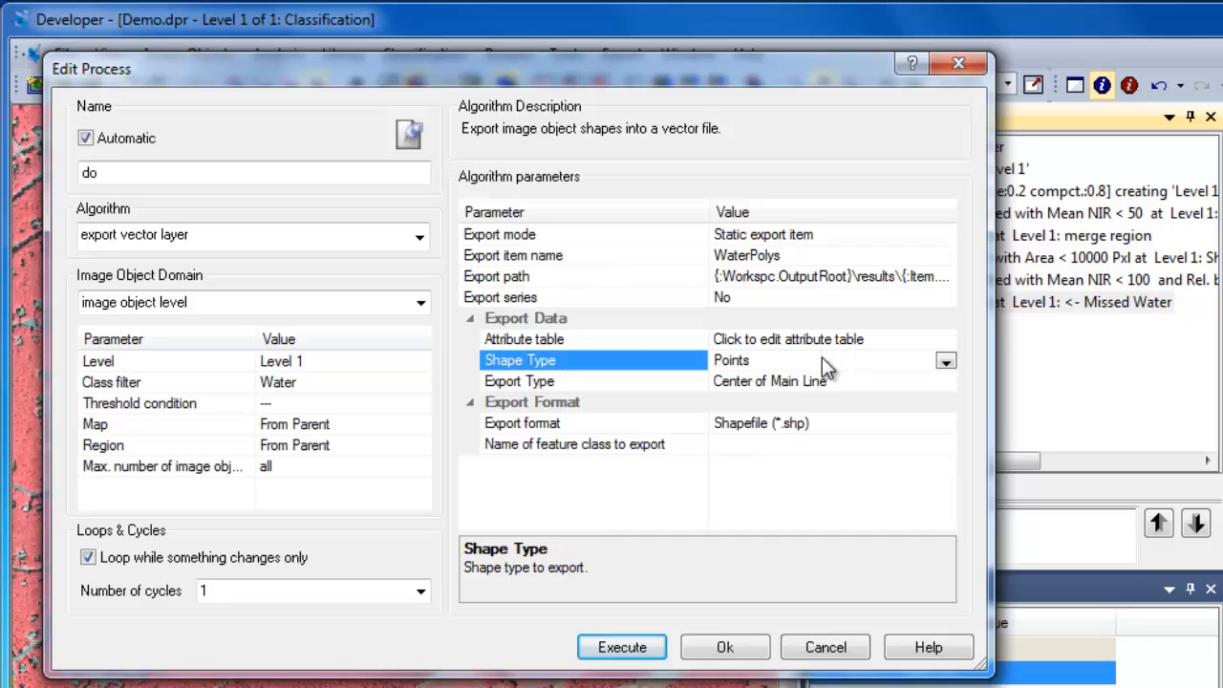
left_click(945, 361)
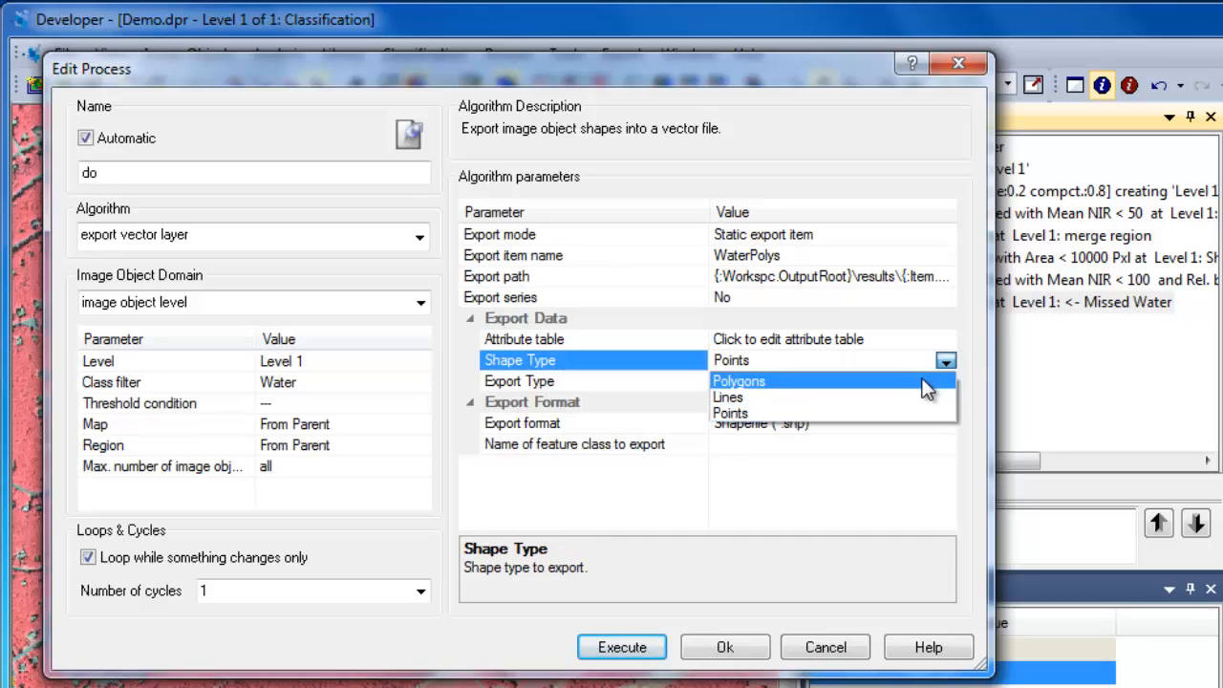
left_click(923, 380)
left_click(923, 381)
left_click(945, 382)
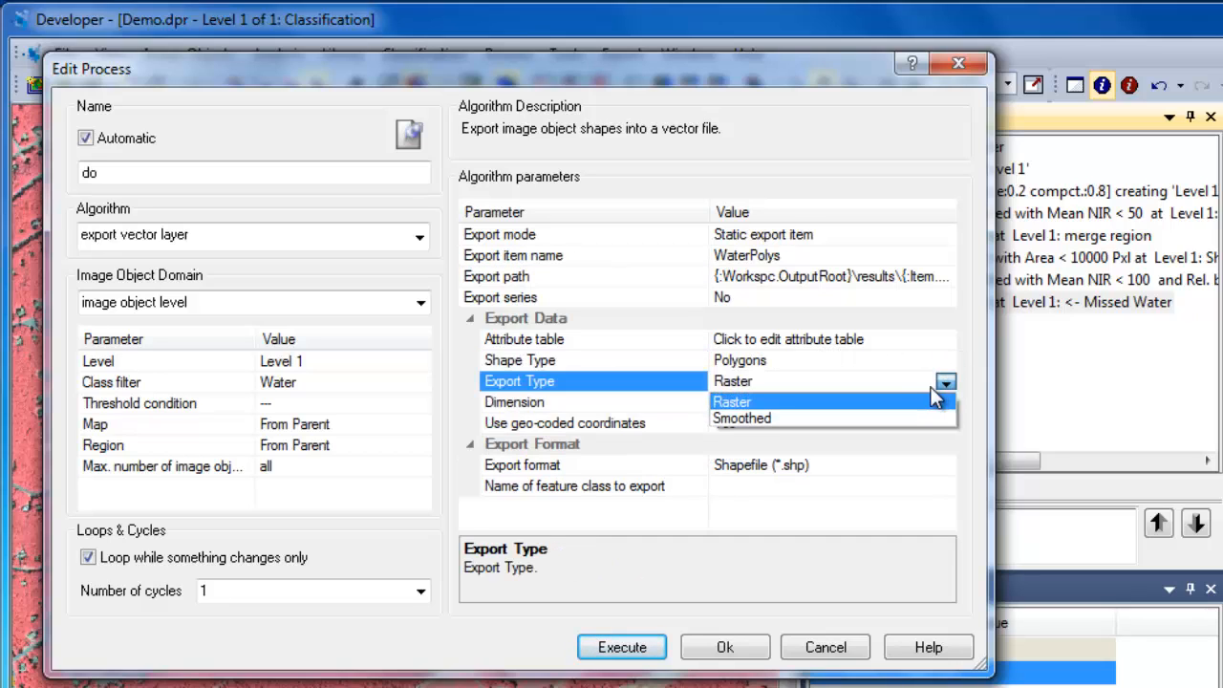
left_click(907, 421)
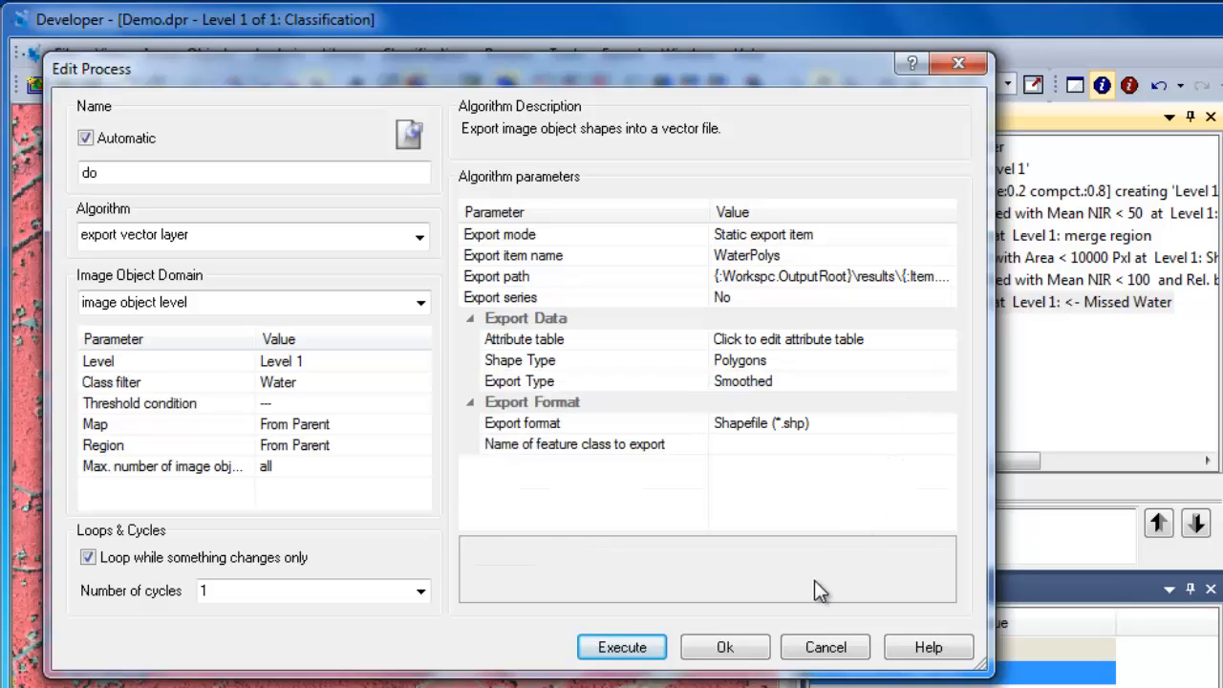
left_click(752, 649)
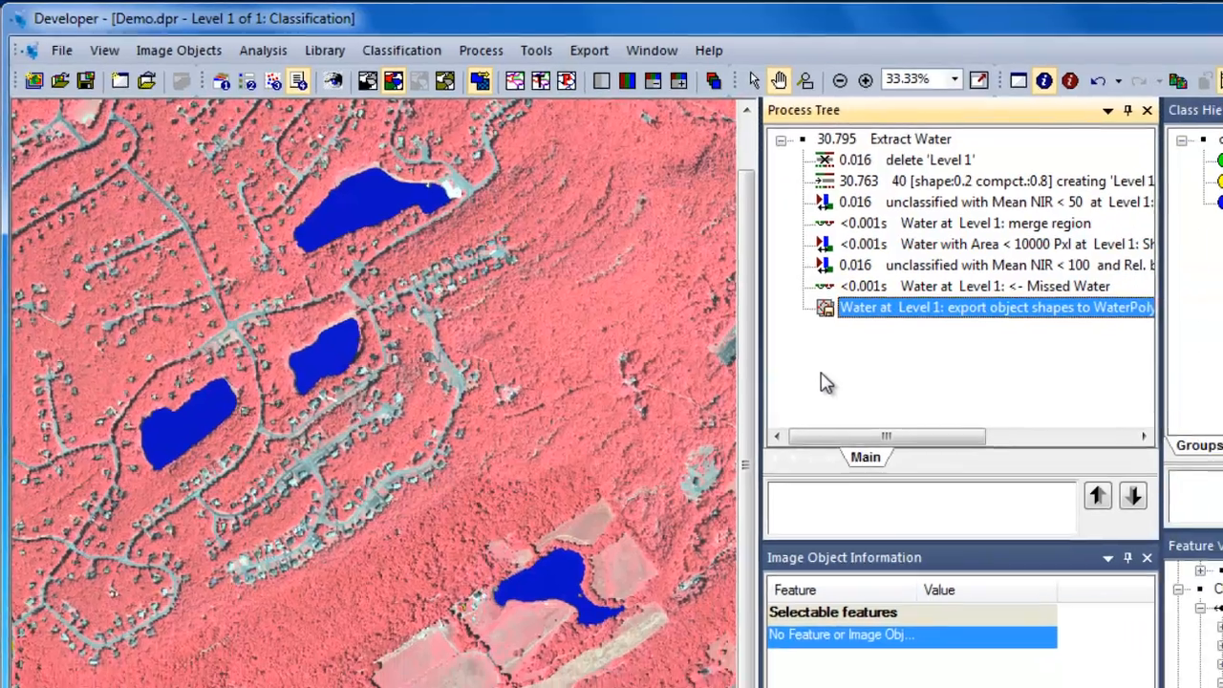
Step: Save the complete rule set
right_click(866, 393)
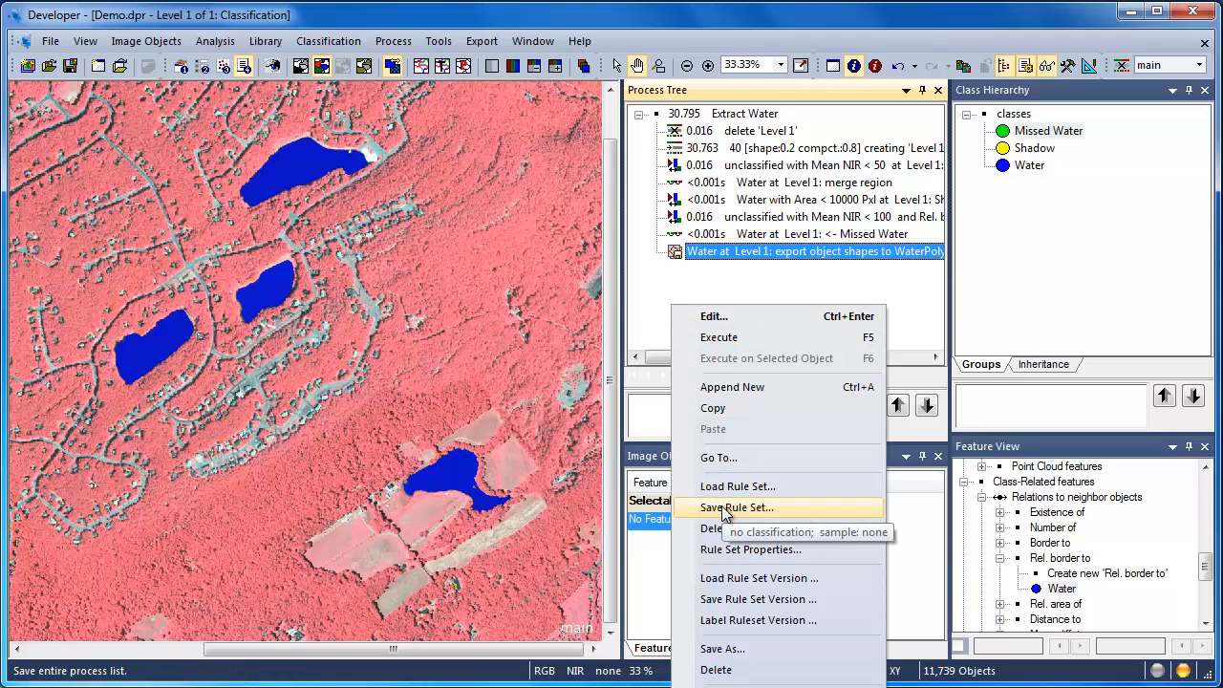
left_click(721, 507)
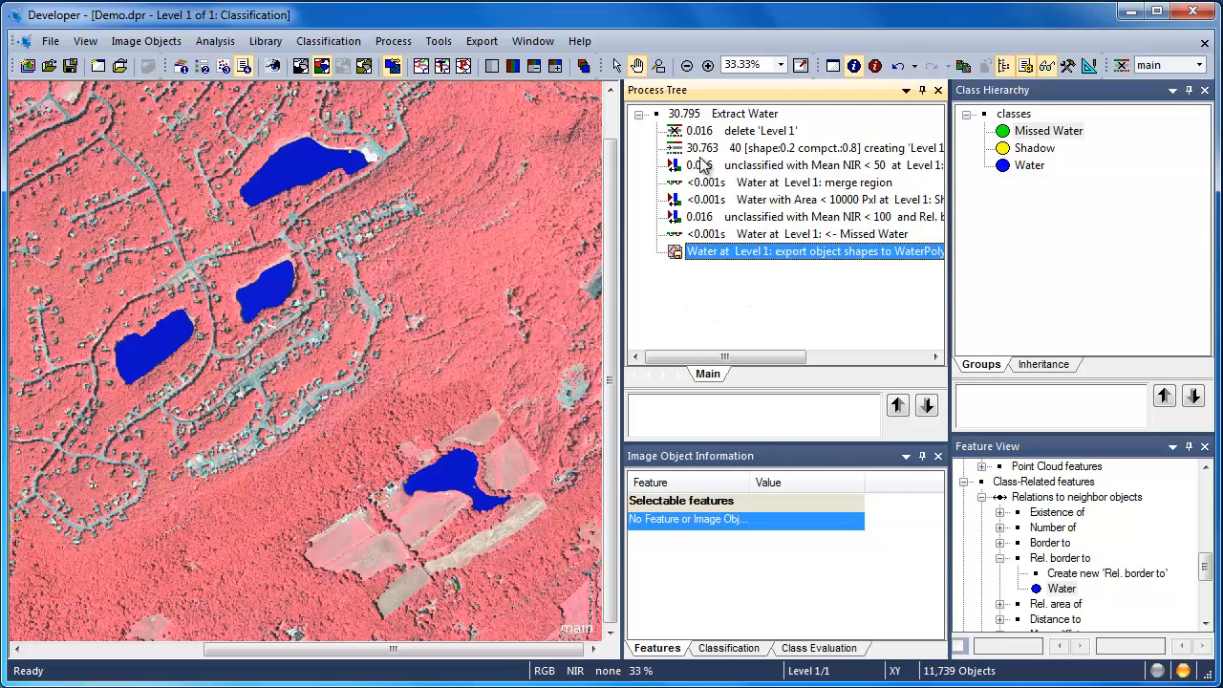
Step: Insert a child process named Segment under Extract Water
right_click(687, 115)
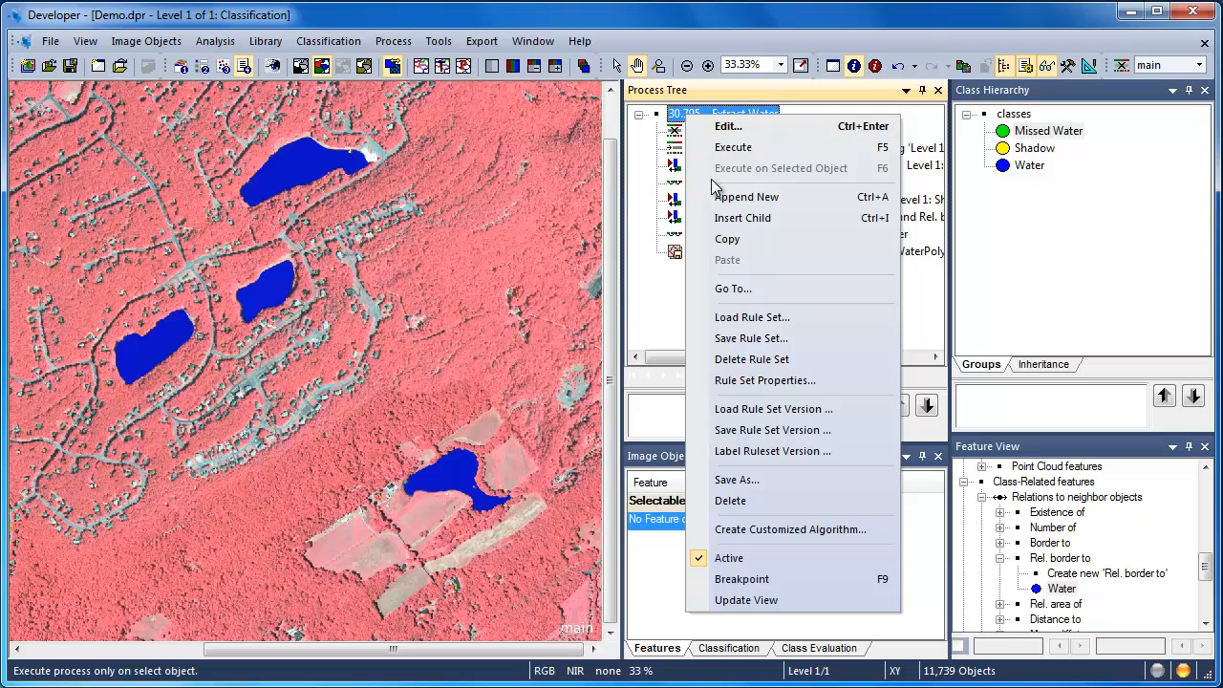
left_click(730, 219)
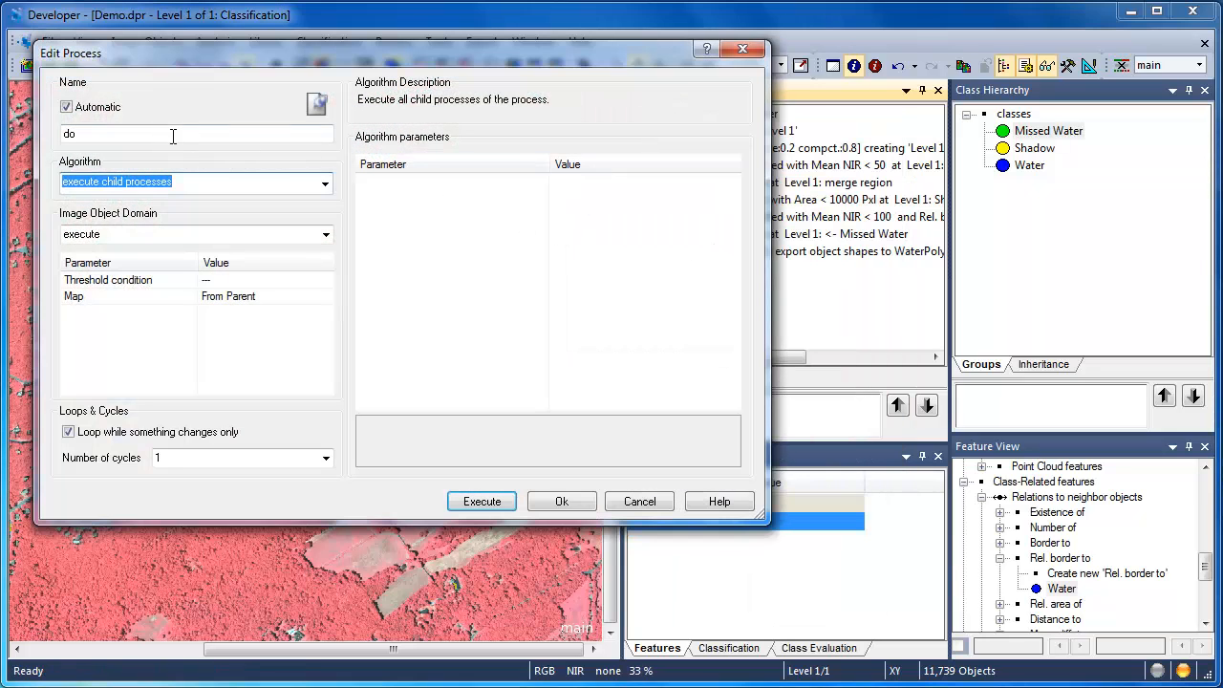
left_click(70, 136)
type("S")
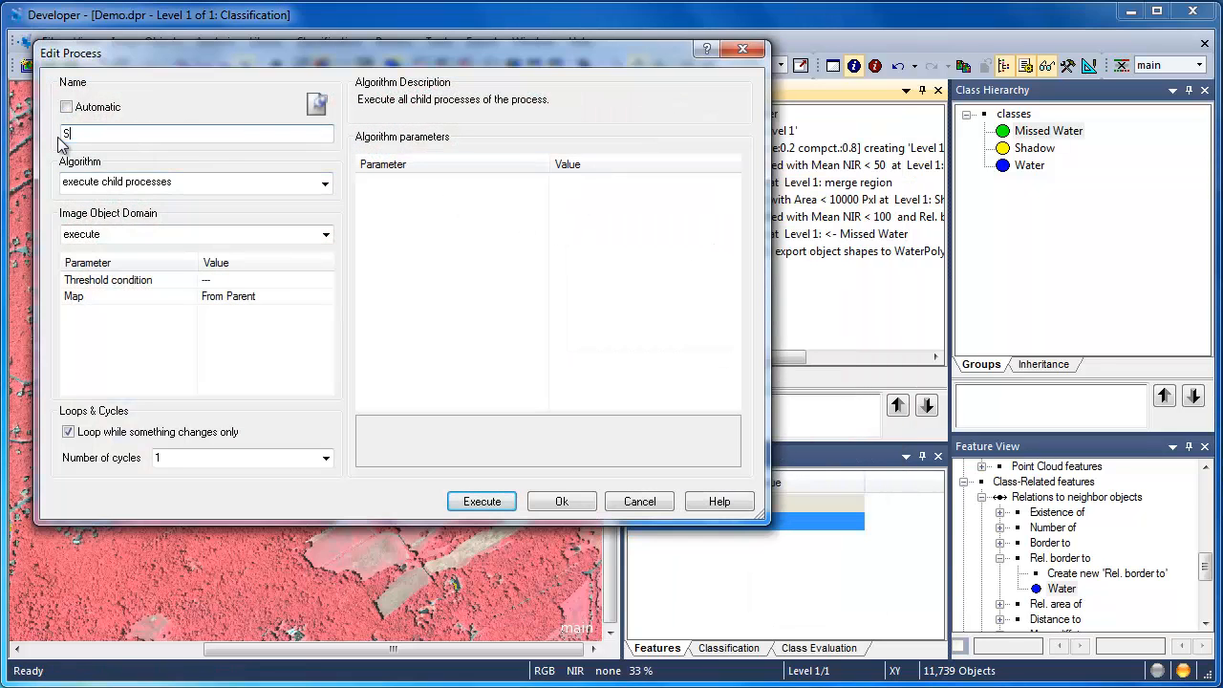
type("egment")
left_click(560, 498)
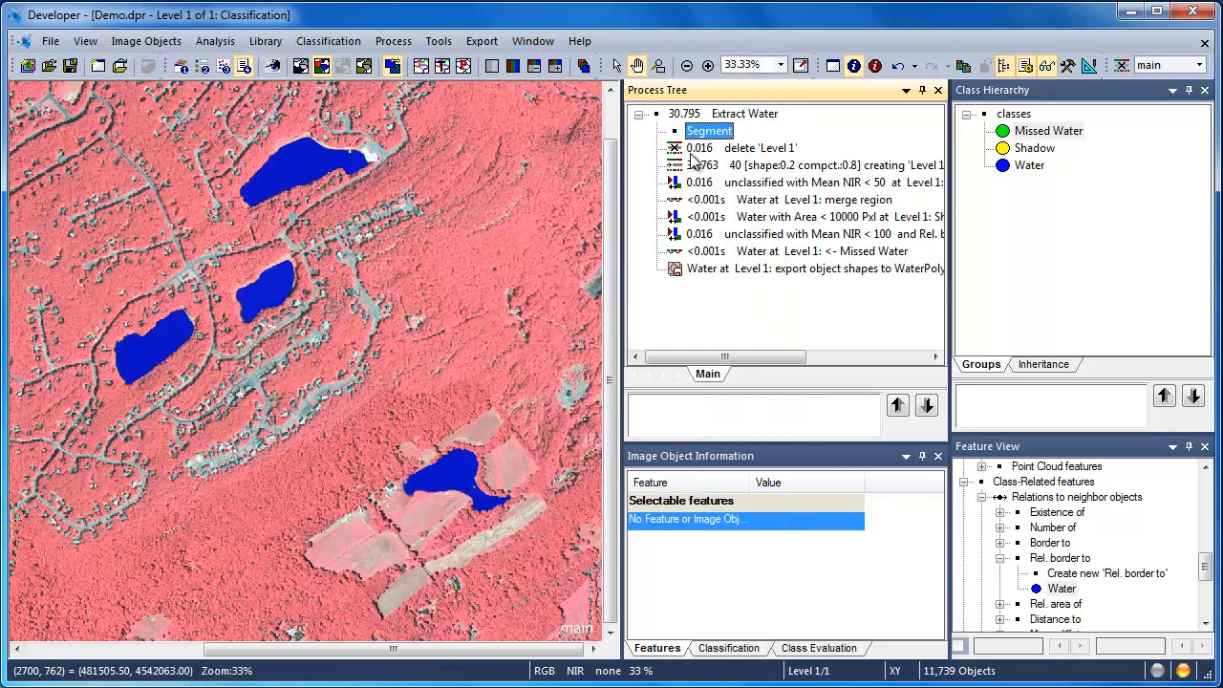
Step: Move the delete 'Level 1' process and the multiresolution segmentation process into Segment as its children
left_click(694, 150)
left_click_drag(695, 153, 711, 138)
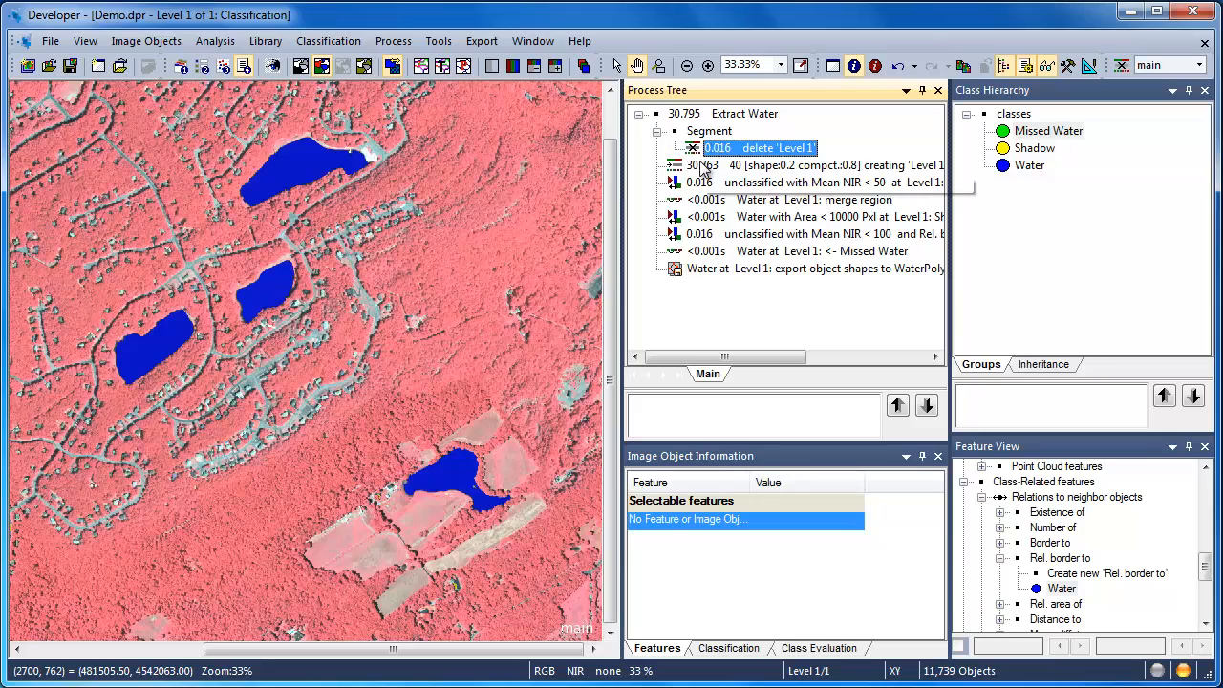
double_click(711, 165)
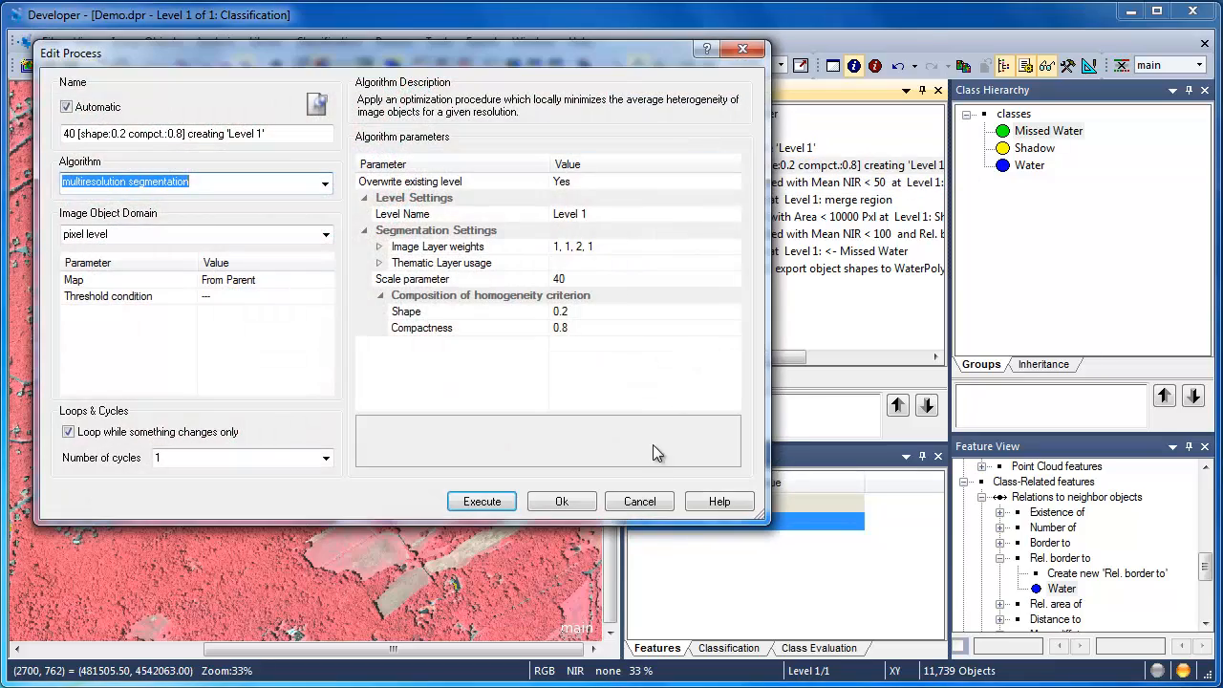
left_click(645, 498)
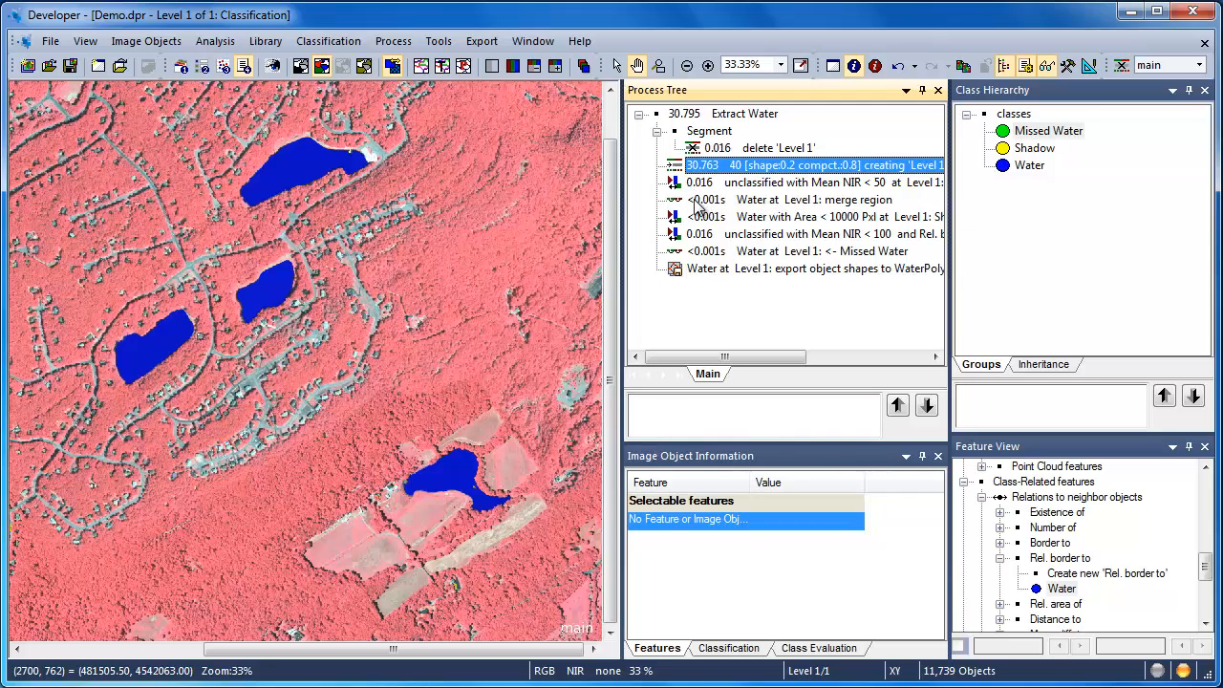
left_click(712, 151)
left_click_drag(709, 162, 702, 137)
Step: Append a parent process named Classify after Segment and move the Mean NIR < 50 classification into it
right_click(702, 137)
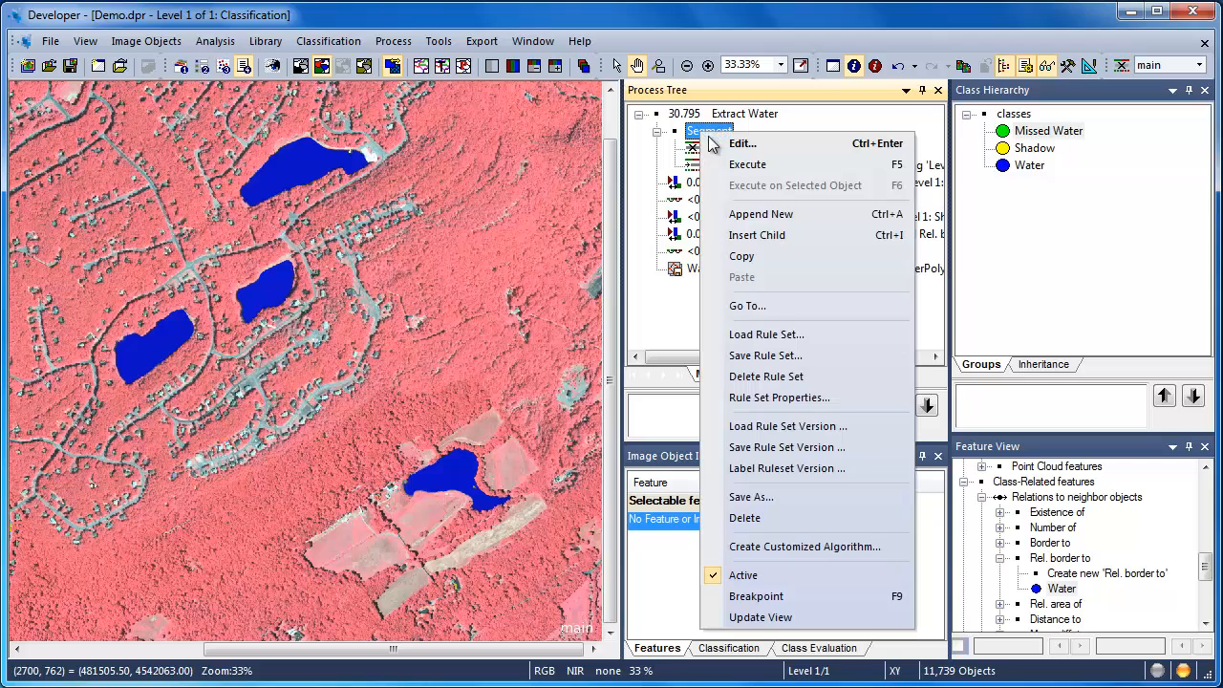
left_click(741, 216)
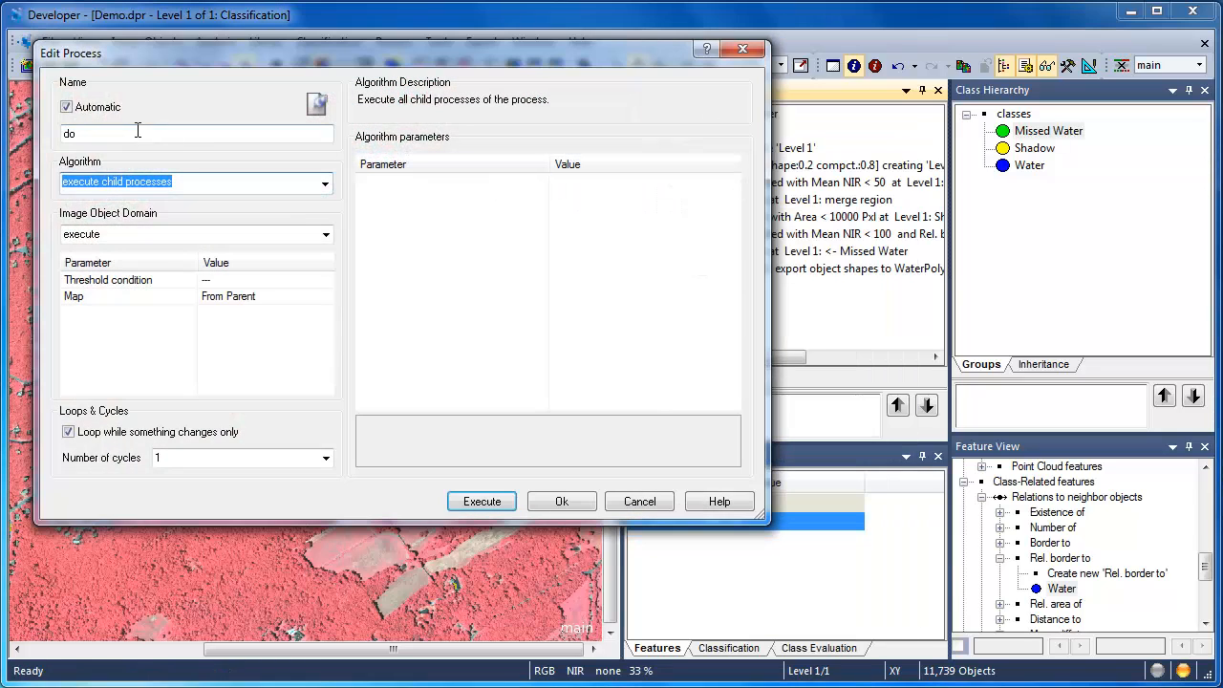
left_click_drag(115, 134, 61, 133)
type("Cla")
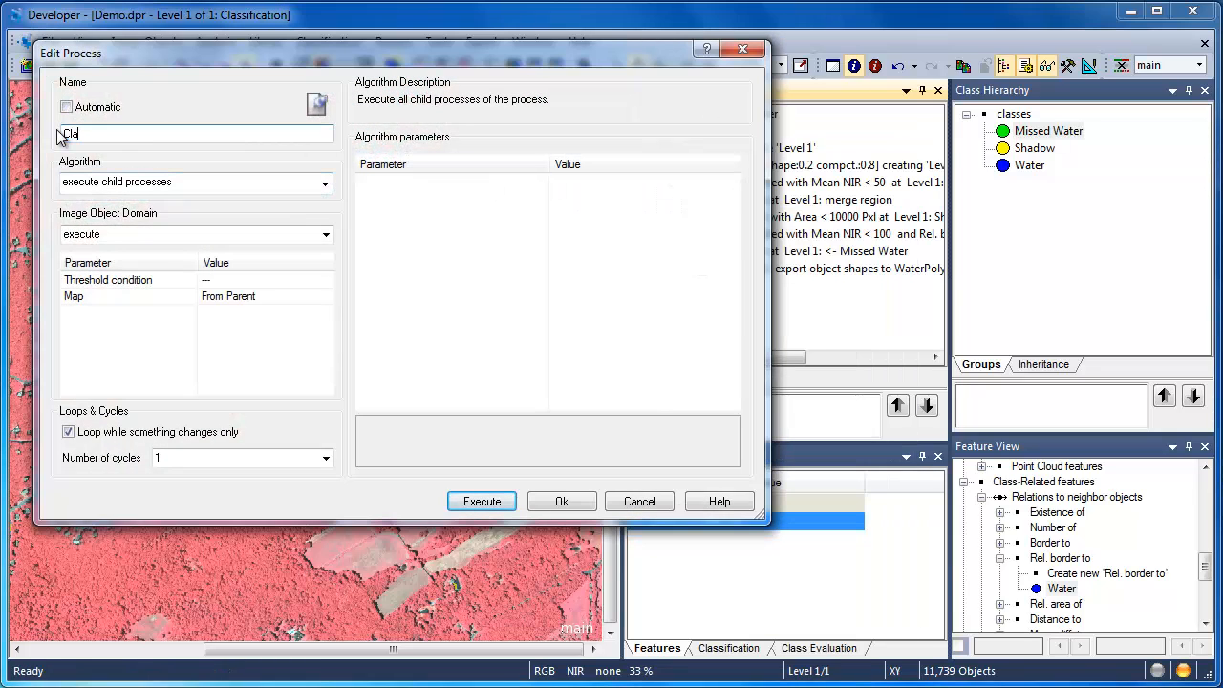
type("ssify")
left_click(550, 501)
left_click_drag(711, 204, 705, 198)
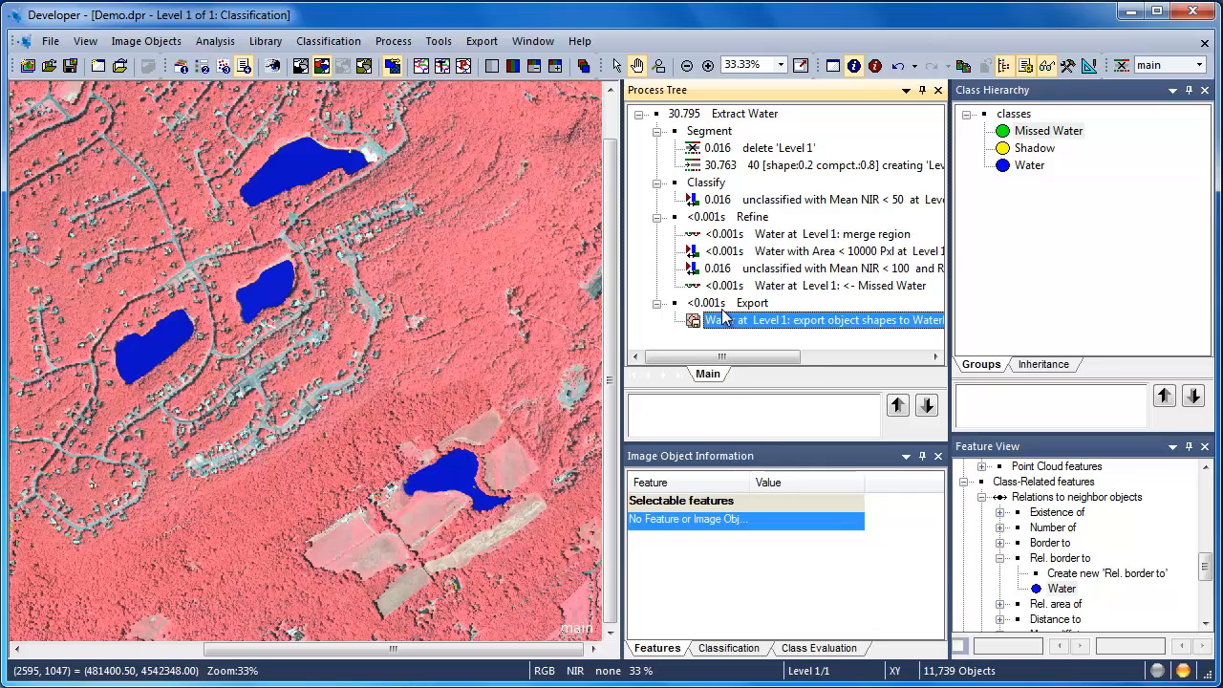
Step: Collapse the Segment, Classify, Refine and Export parent processes, and execute the entire Extract Water process
left_click(657, 131)
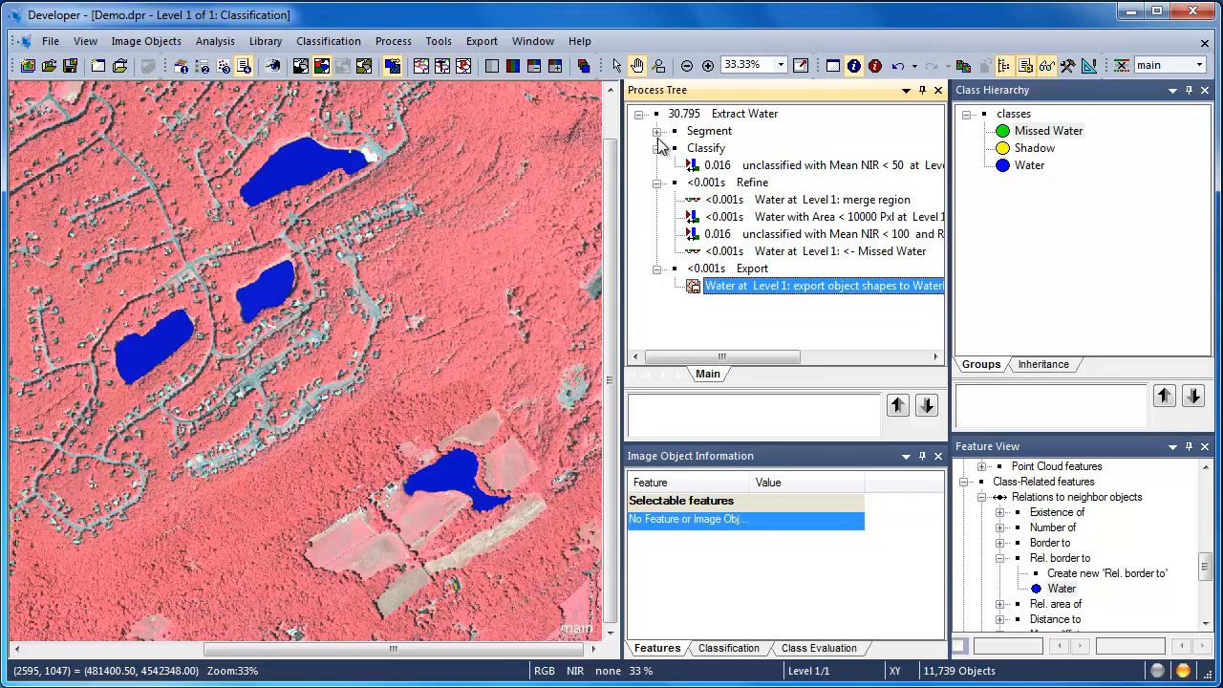
left_click(656, 148)
left_click(656, 165)
left_click(656, 182)
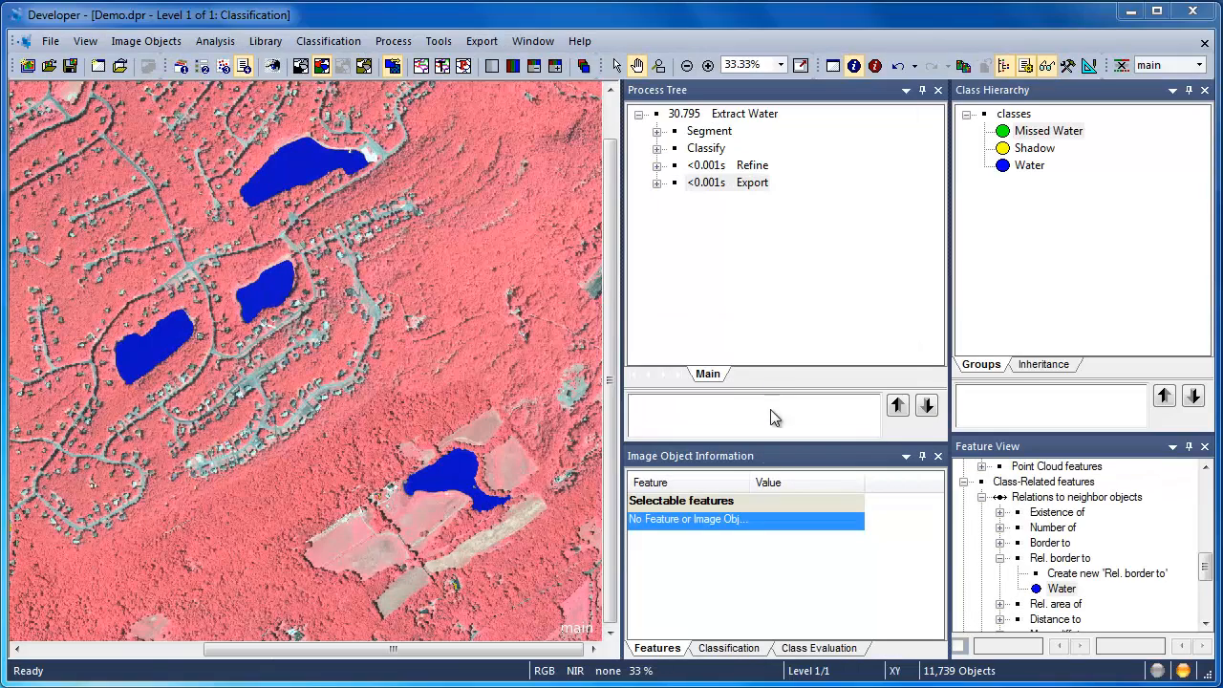
right_click(726, 116)
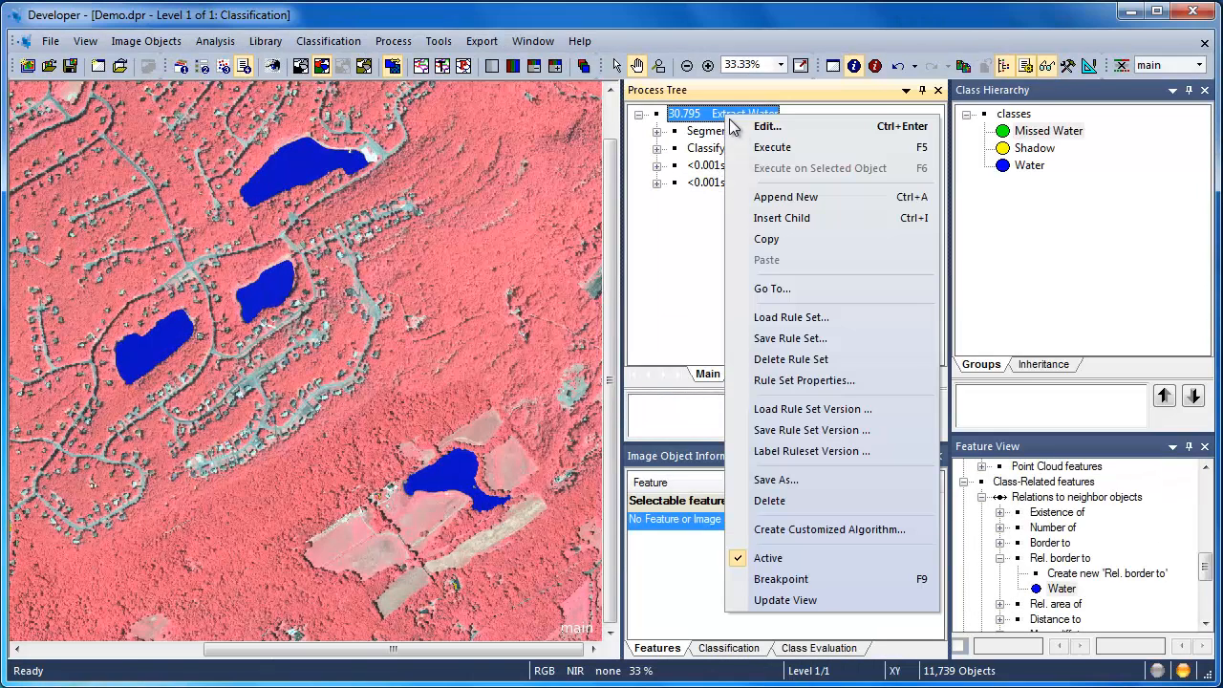
left_click(759, 150)
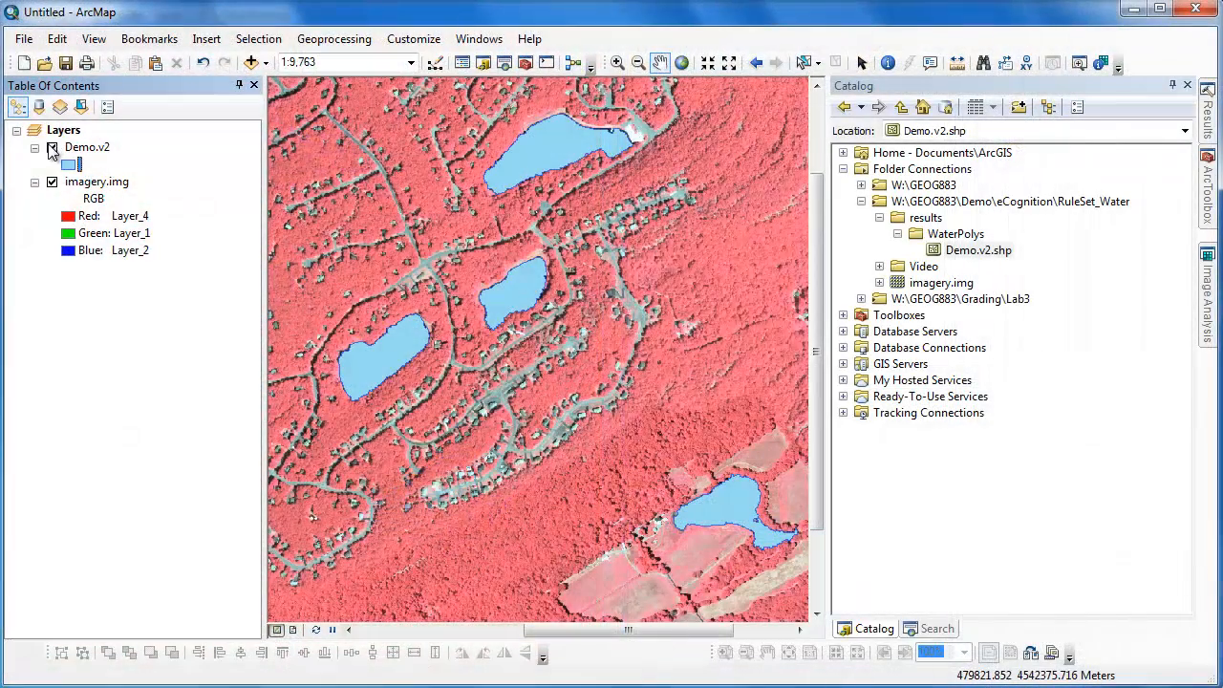
Step: In ArcMap, hide the Demo.v2 layer and show it again to compare the exported water polygons with the imagery
left_click(52, 149)
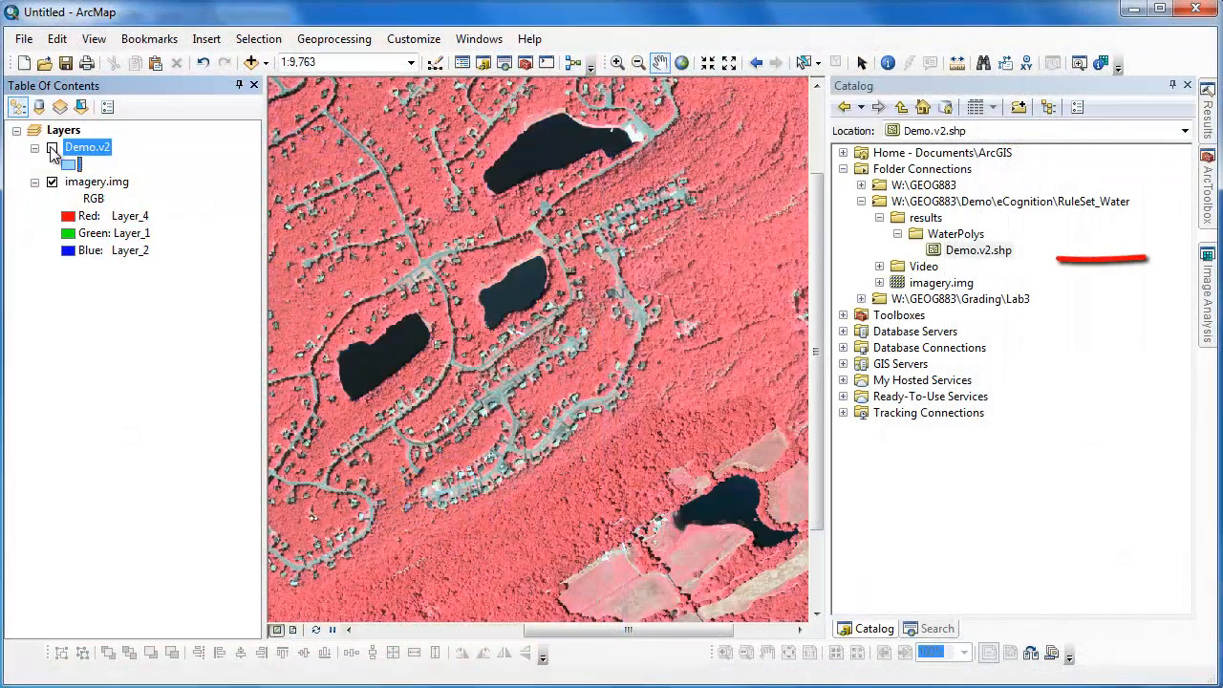
left_click(52, 148)
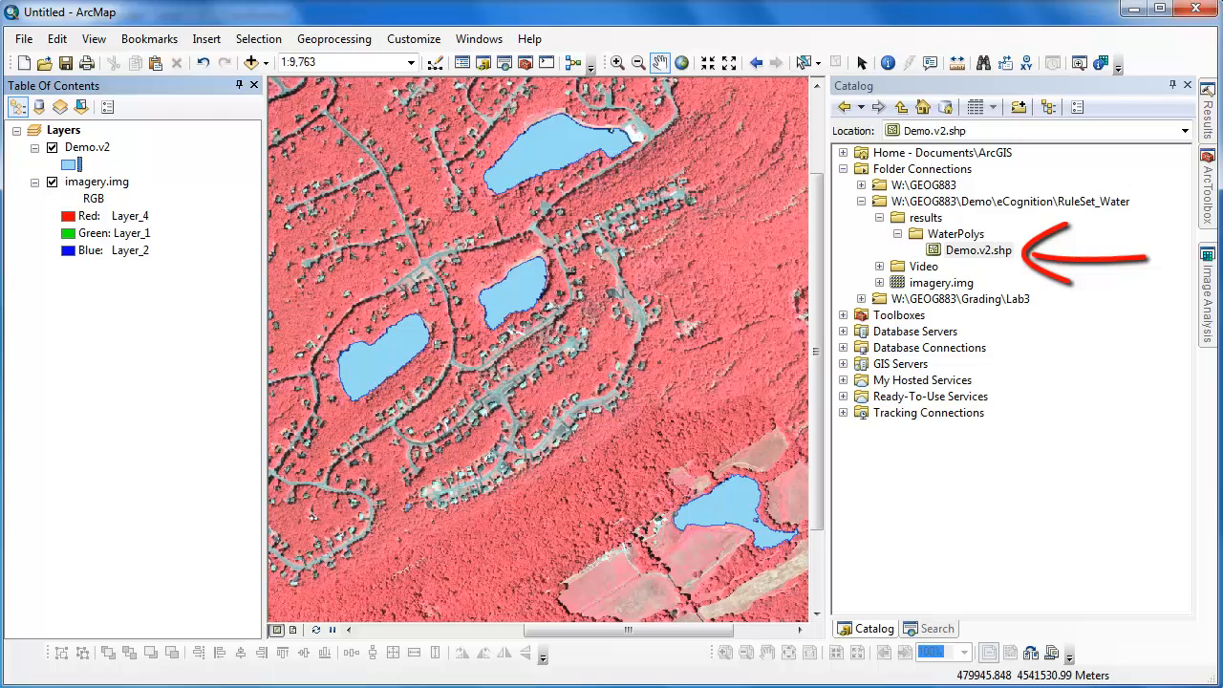